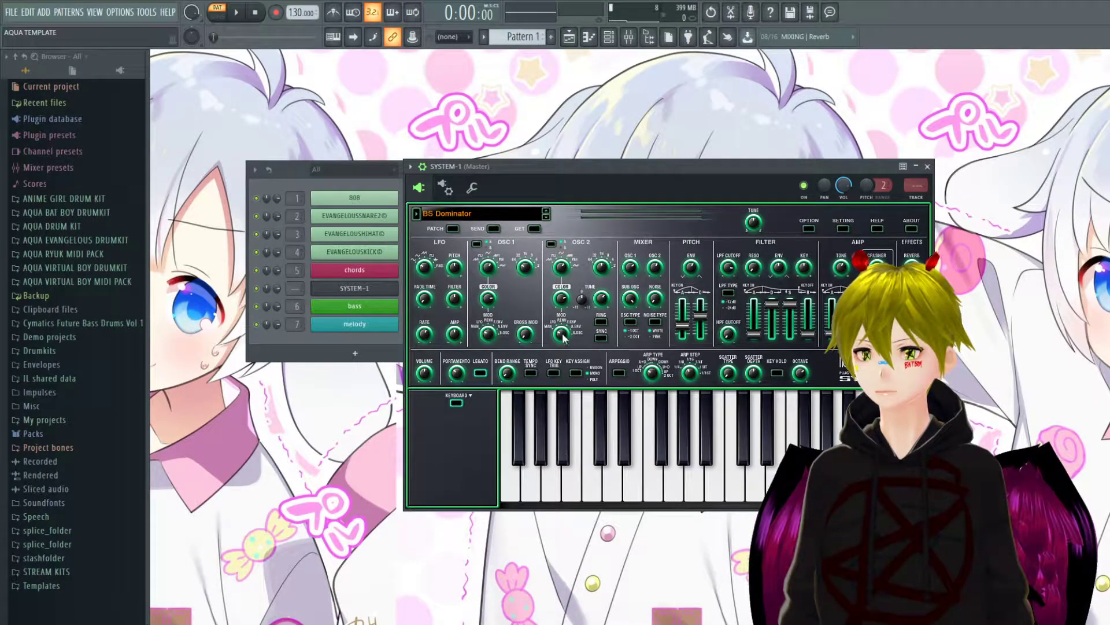
# Start the beat playing and close the SYSTEM-1 synth window.
pyautogui.press('space')
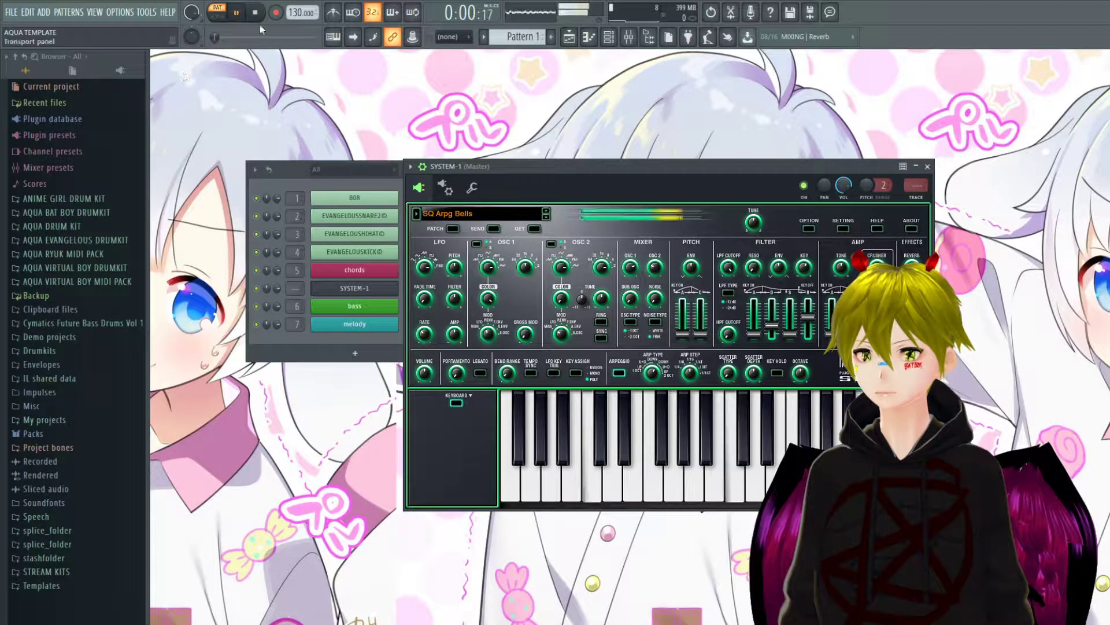
pyautogui.click(928, 166)
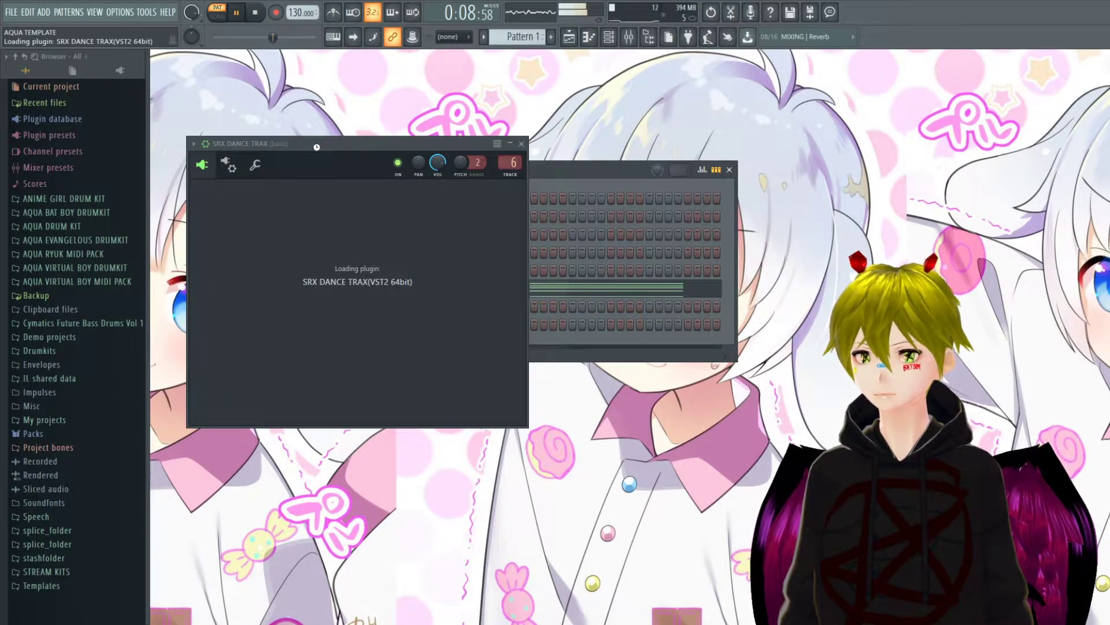
# Paste the copied notes into SRX DANCE TRAX and switch its patch to 003 Gringeley.
pyautogui.moveTo(317, 144); pyautogui.dragTo(543, 111)
pyautogui.moveTo(295, 175); pyautogui.dragTo(241, 354)
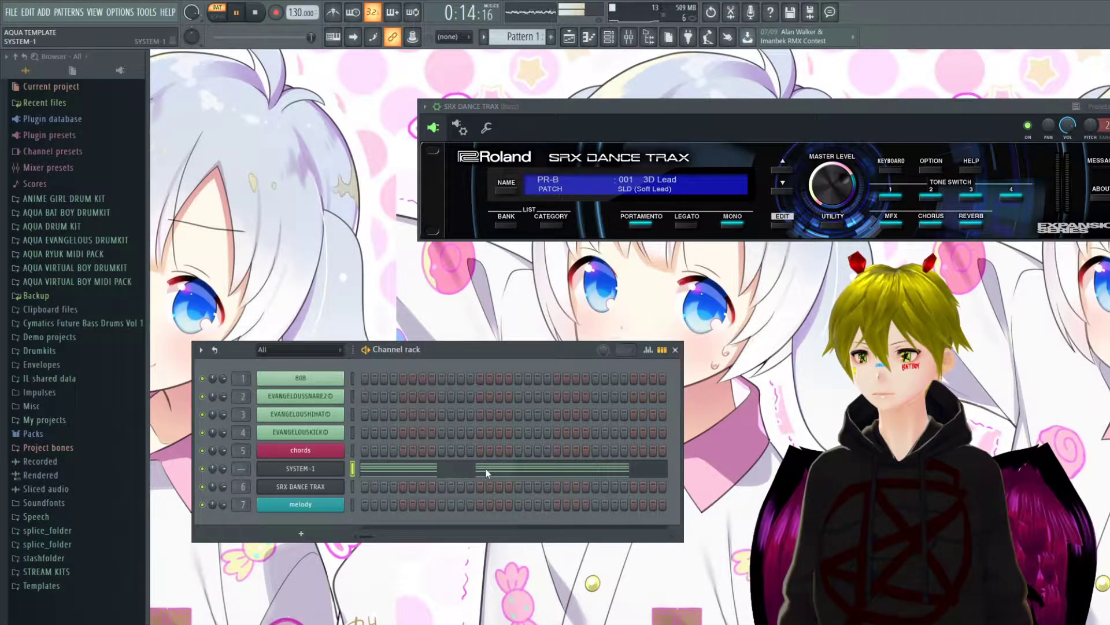
pyautogui.hotkey('ctrl', 'v')
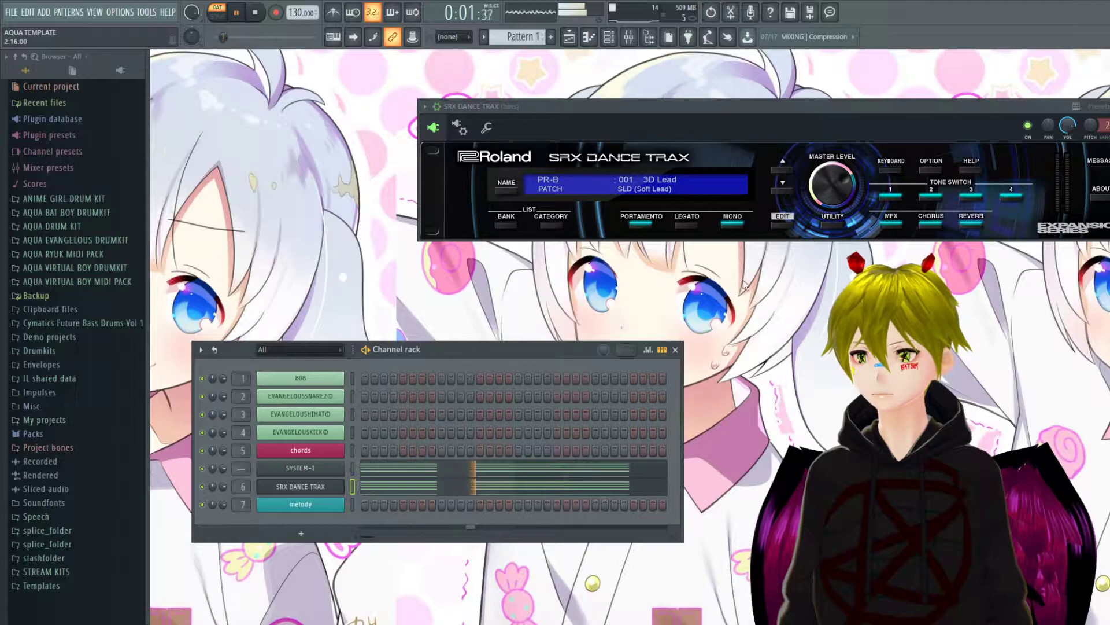
pyautogui.click(779, 188)
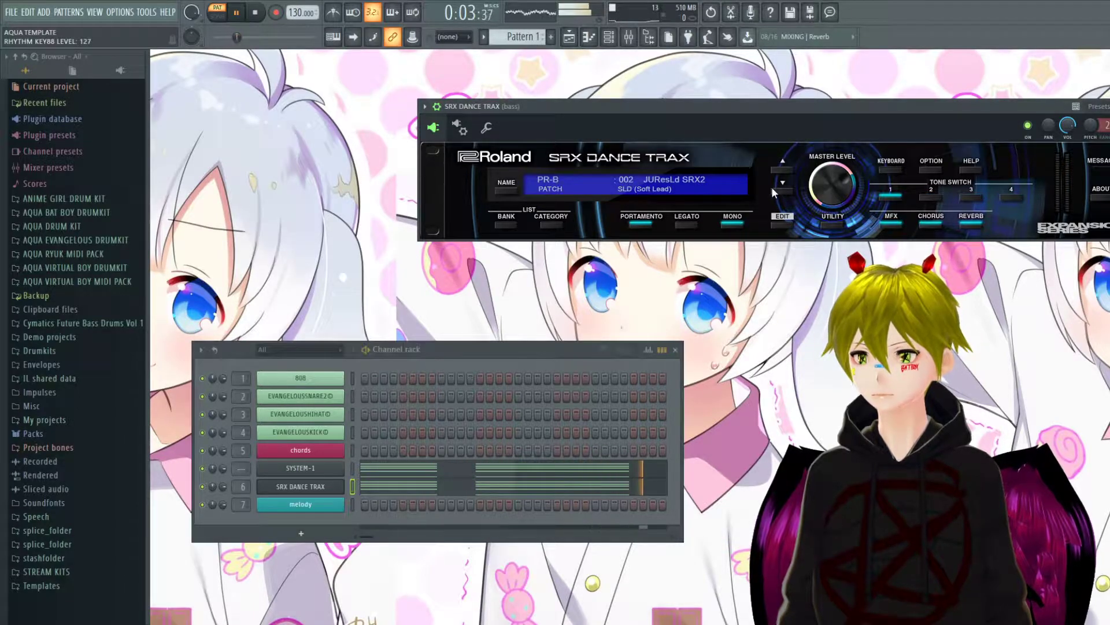
pyautogui.click(785, 190)
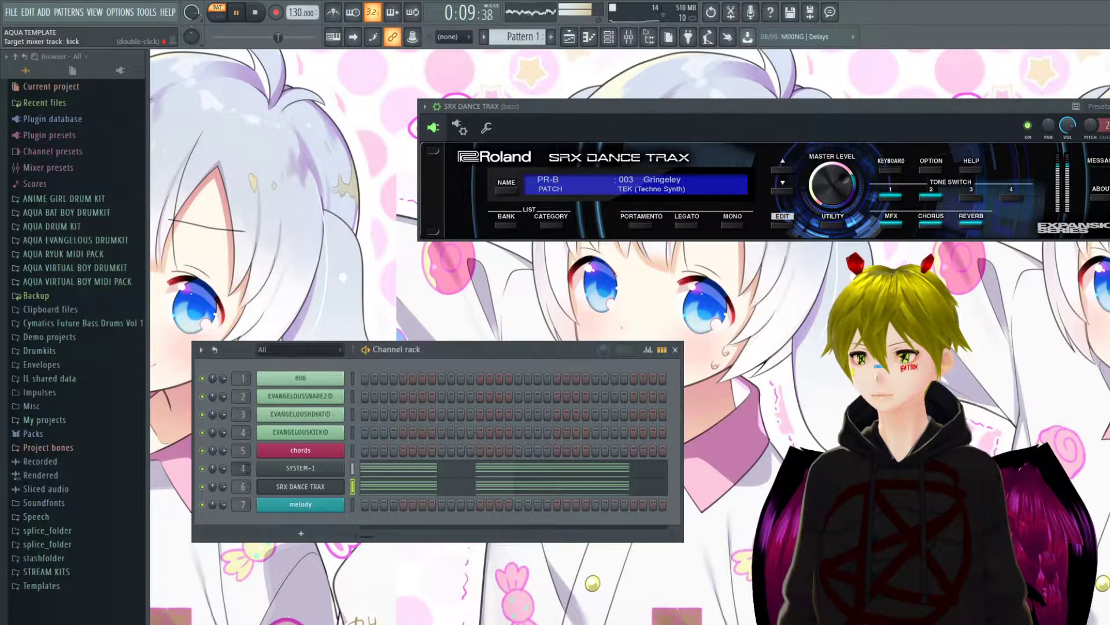
# Pull the chords track fader down slightly in the Mixer.
pyautogui.doubleClick(241, 484)
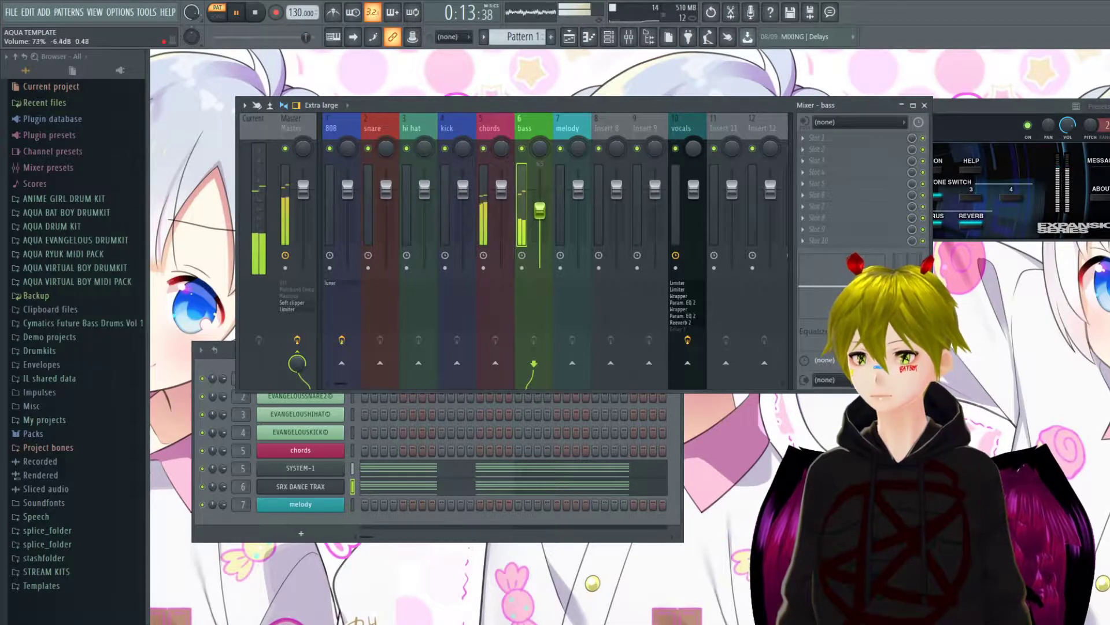
pyautogui.moveTo(502, 189); pyautogui.dragTo(502, 192)
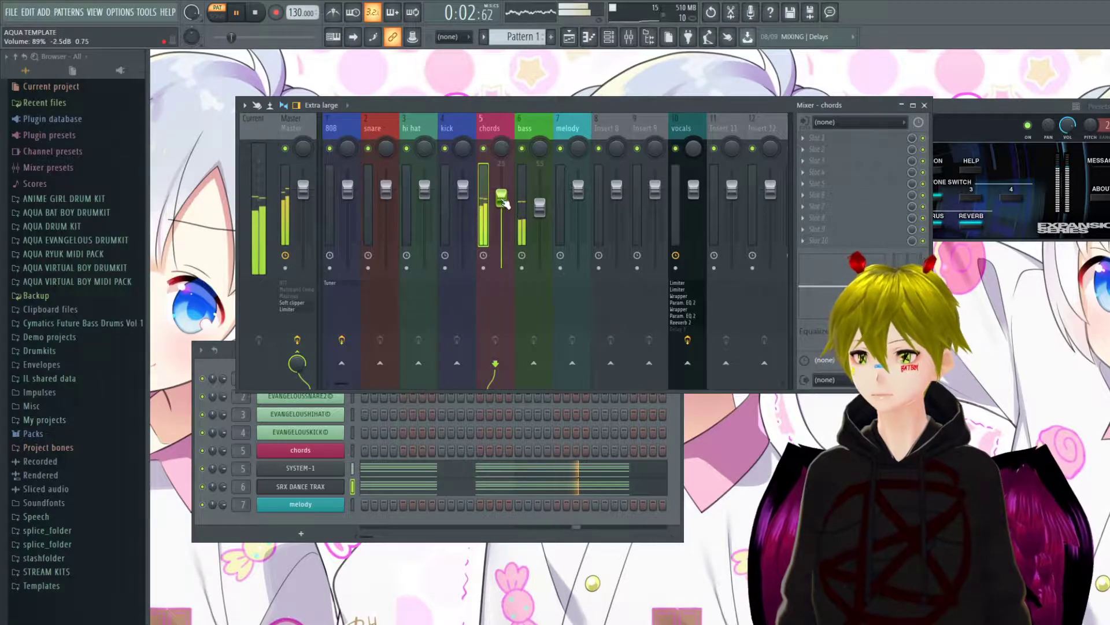
pyautogui.click(924, 105)
# Add Maaly Raw Clap 2 from the AQUA EVANGELOUS DRUMKIT folder as a new channel.
pyautogui.moveTo(991, 106); pyautogui.dragTo(789, 94)
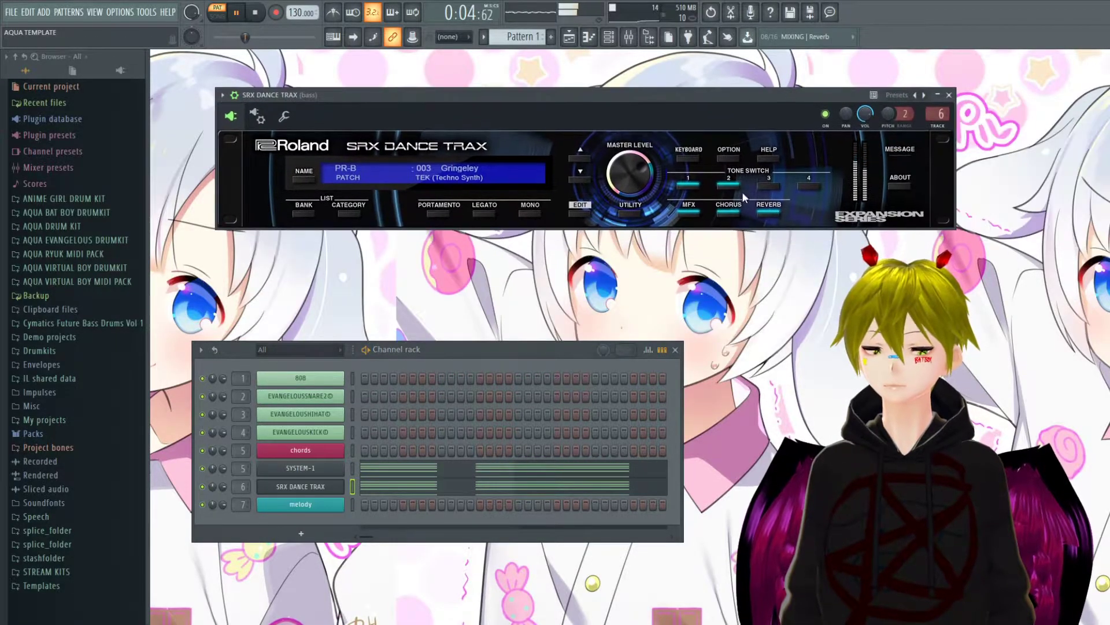
pyautogui.moveTo(457, 349); pyautogui.dragTo(602, 314)
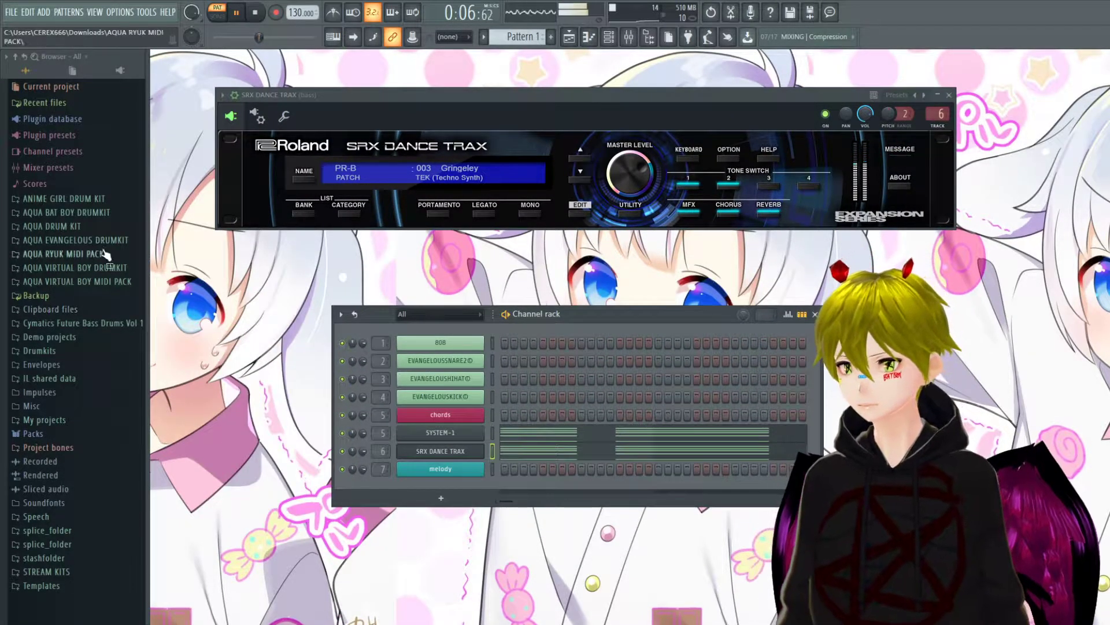
pyautogui.click(70, 240)
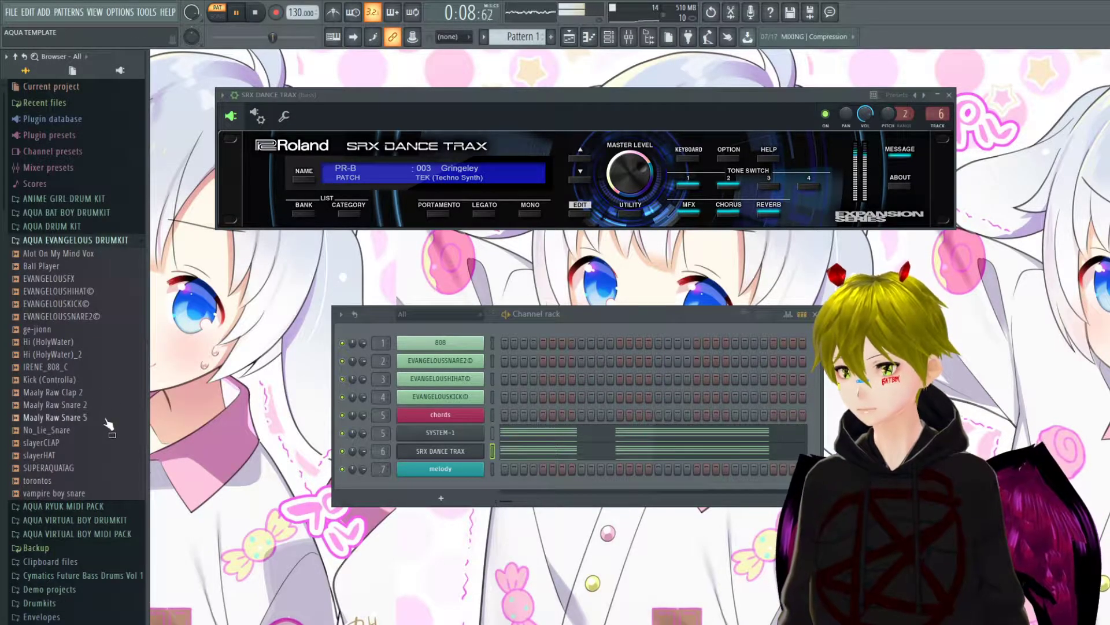
pyautogui.click(87, 392)
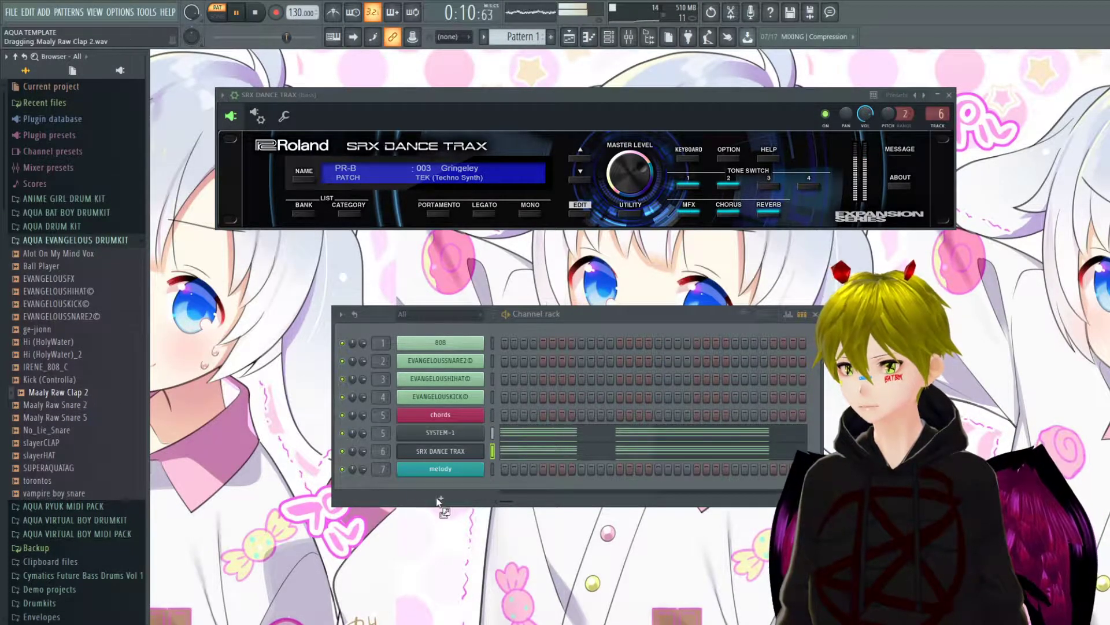
pyautogui.moveTo(437, 502); pyautogui.dragTo(440, 497)
pyautogui.click(581, 487)
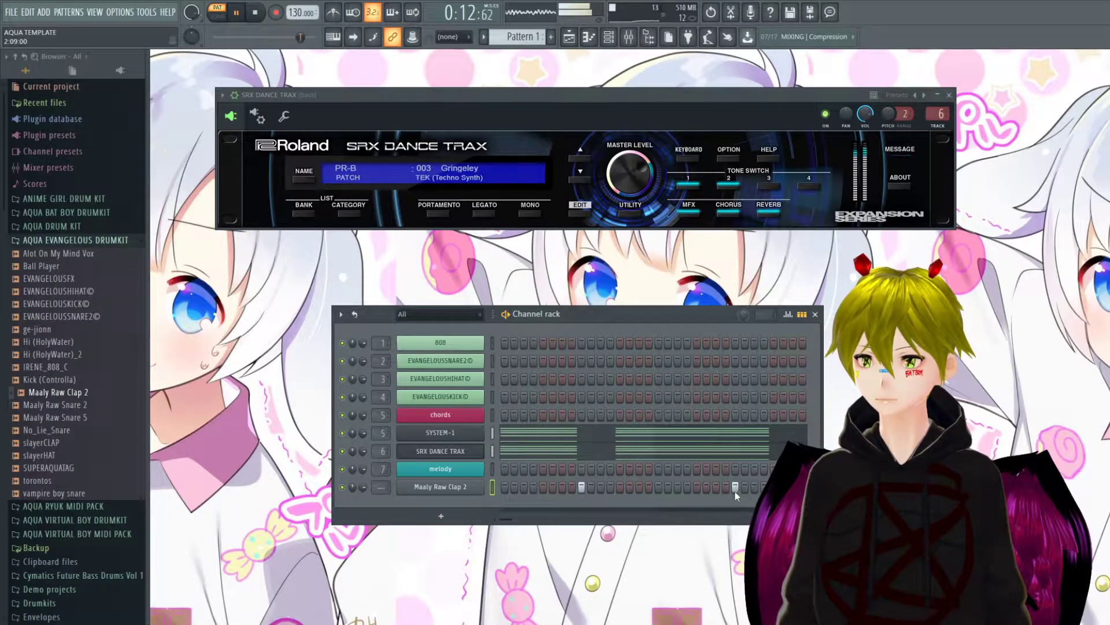
pyautogui.click(802, 315)
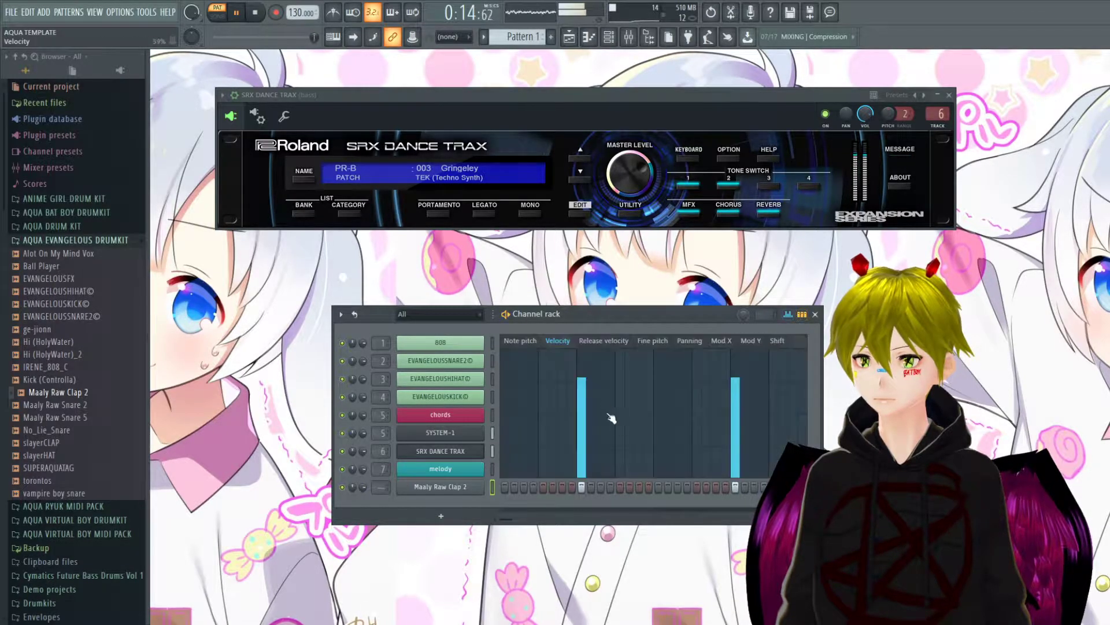
pyautogui.click(802, 315)
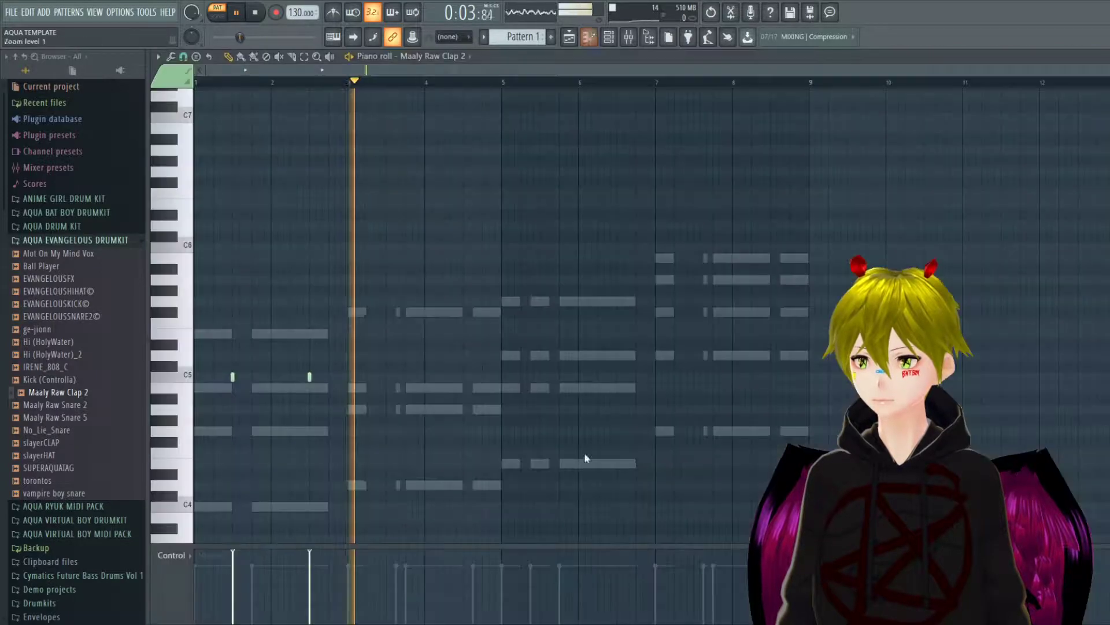
# Place C5 clap notes halfway through each bar, including bars 4 to 8.
pyautogui.press('F7')
pyautogui.click(387, 378)
pyautogui.click(467, 377)
pyautogui.click(544, 377)
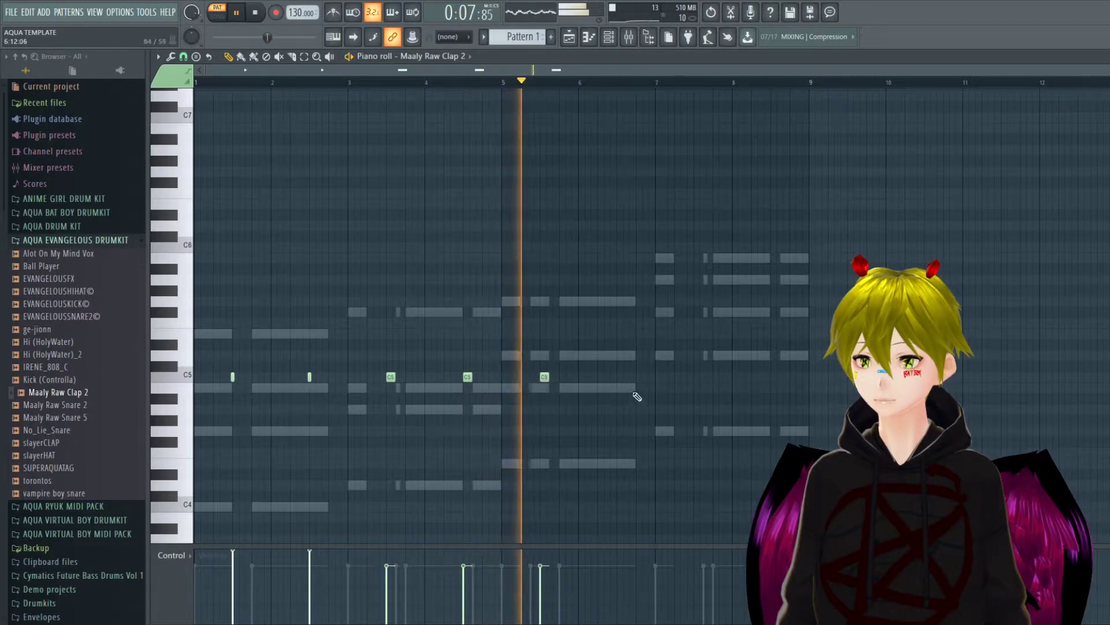
pyautogui.click(621, 377)
pyautogui.click(698, 377)
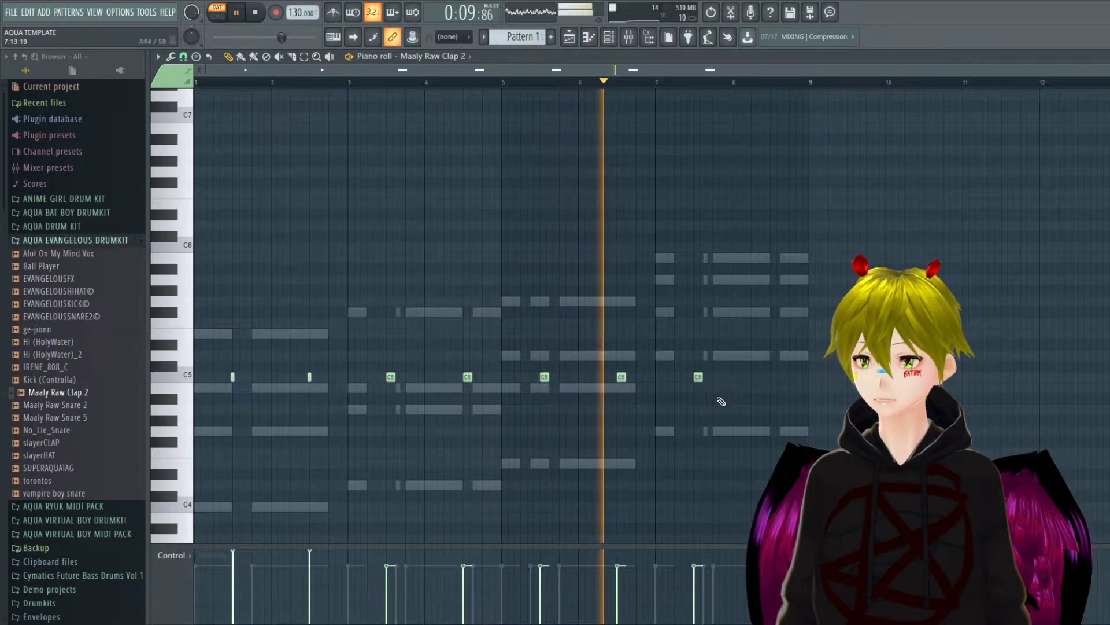
pyautogui.click(775, 377)
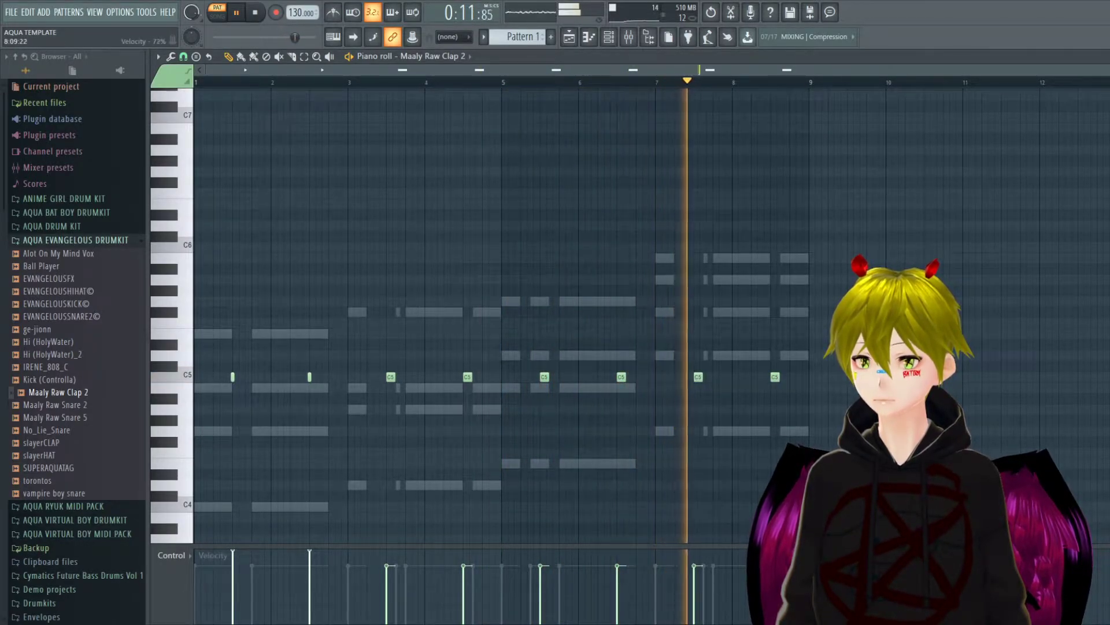
pyautogui.press('F7')
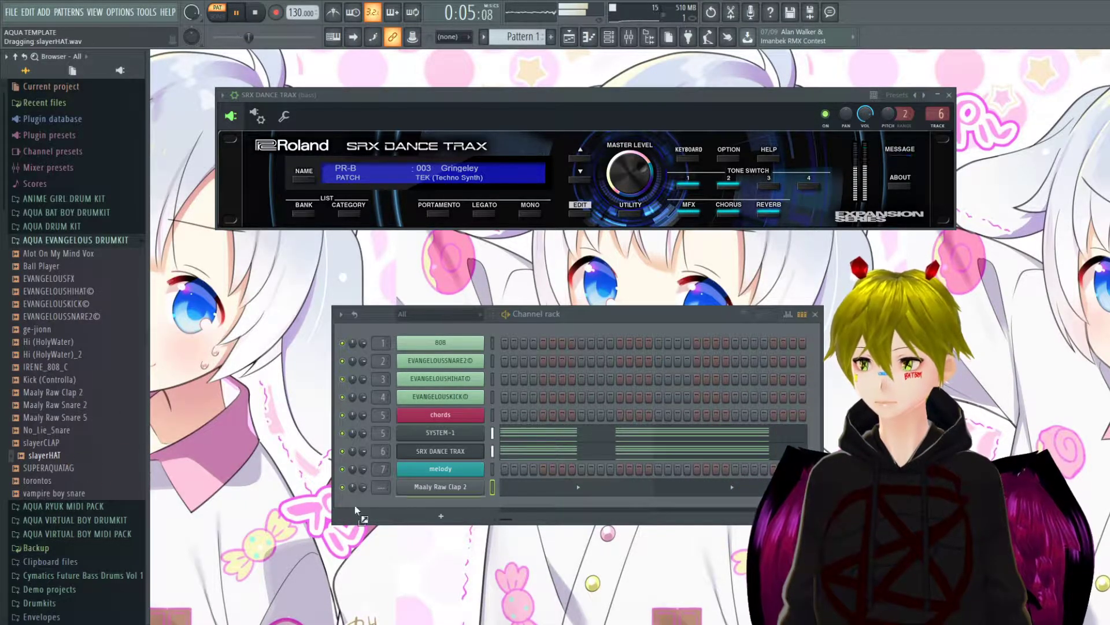
# Add a slayerHAT channel with a steady step pattern and paint a descending hat roll below C5 in bar 1.
pyautogui.moveTo(469, 511); pyautogui.dragTo(467, 510)
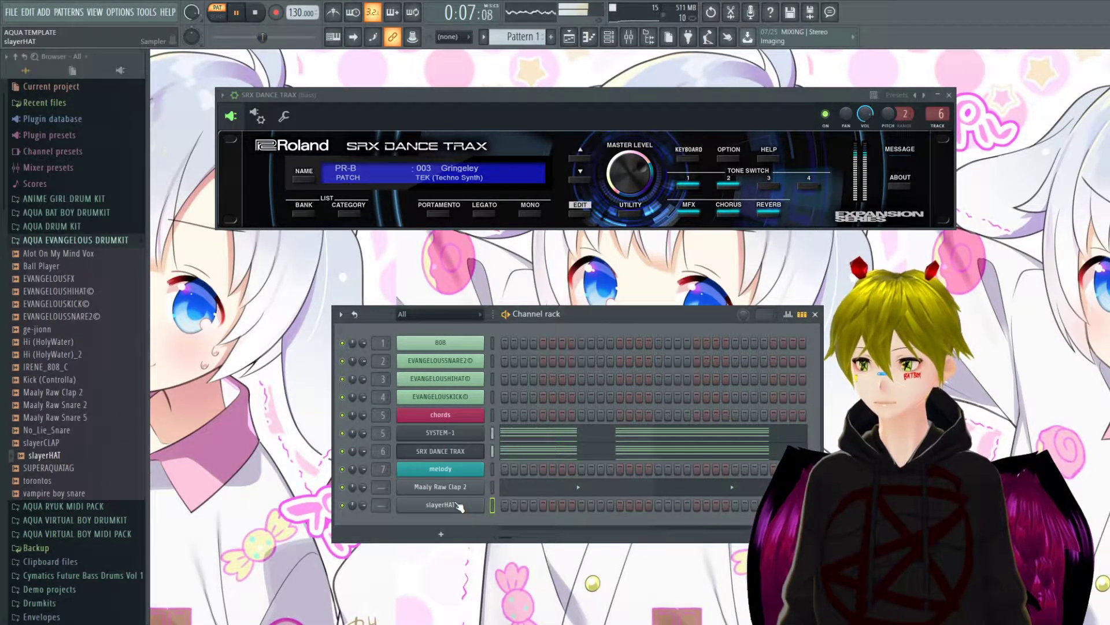
pyautogui.keyDown('shift'); pyautogui.click(658, 504); pyautogui.keyUp('shift')
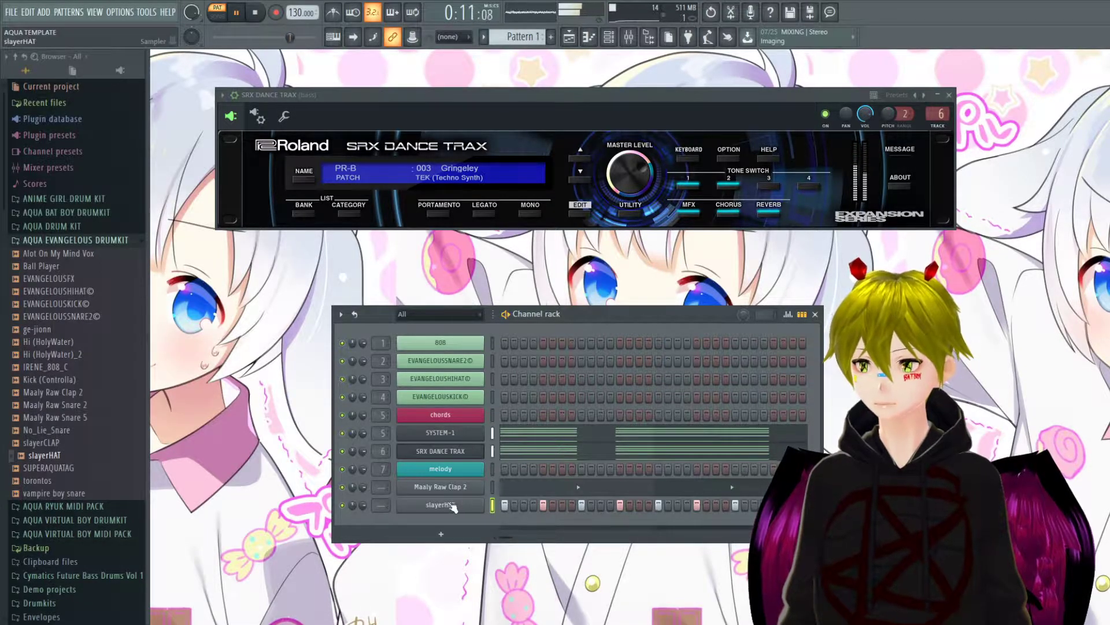
pyautogui.press('F7')
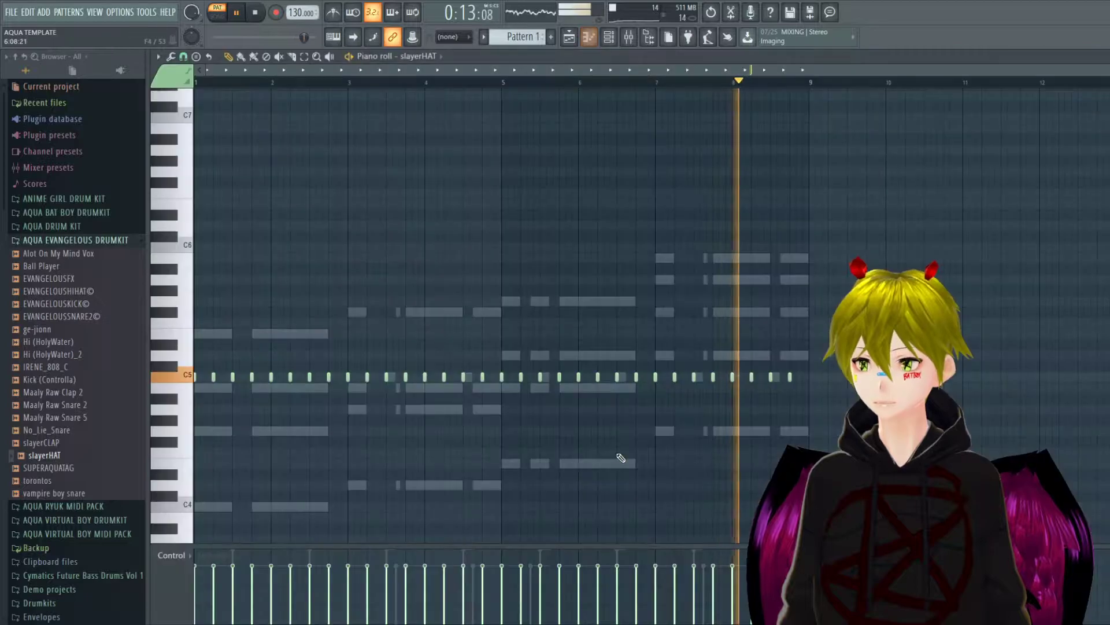
pyautogui.press('Up')
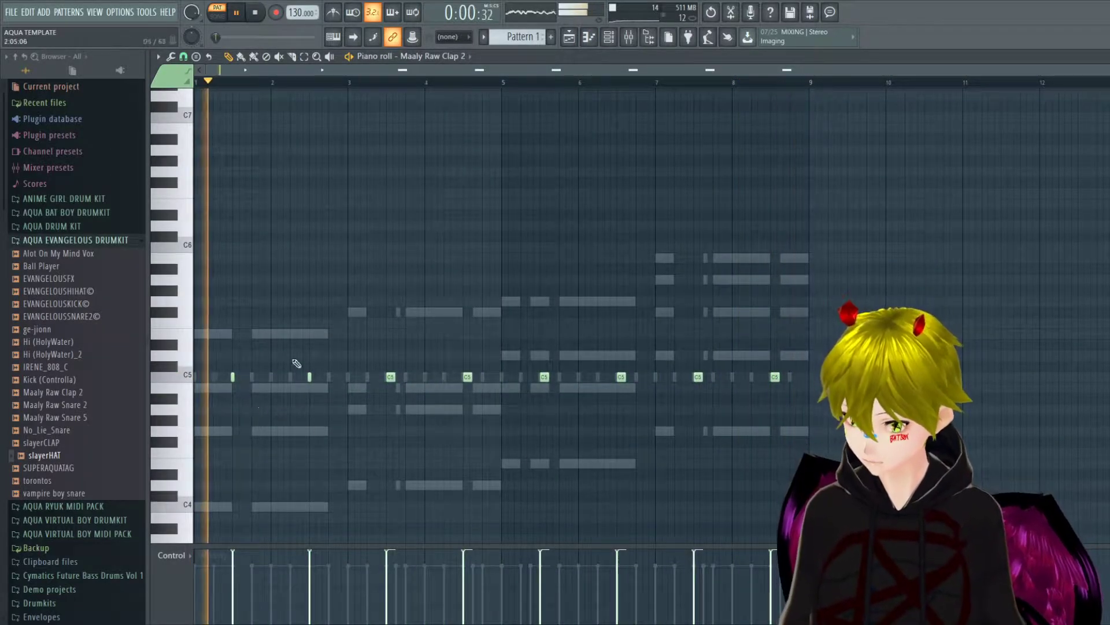
pyautogui.click(456, 185)
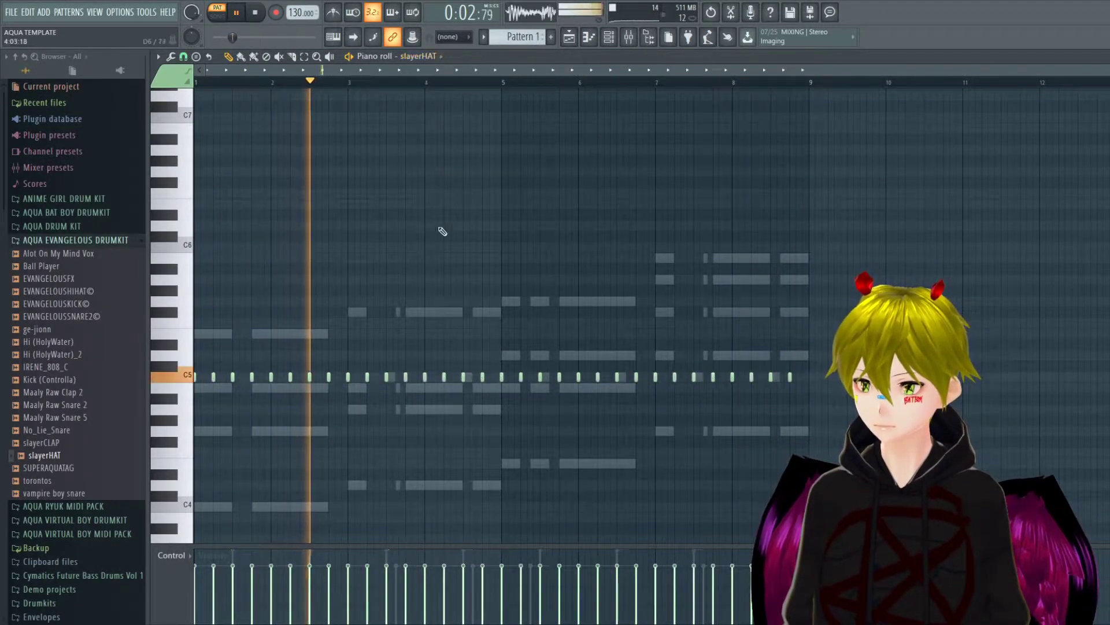
pyautogui.click(234, 387)
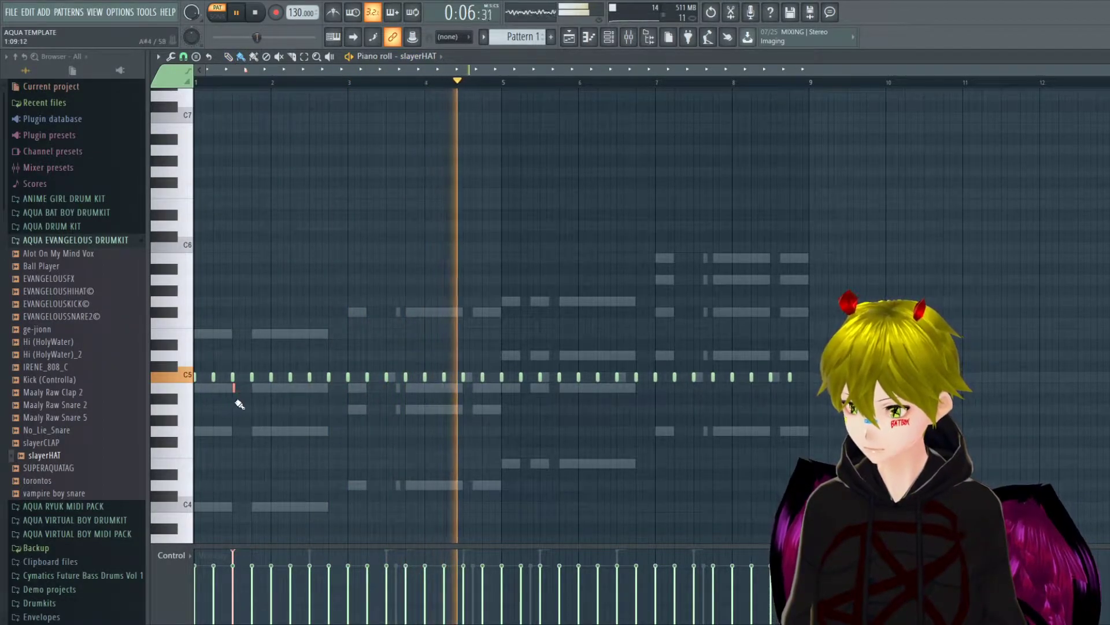
pyautogui.moveTo(234, 398); pyautogui.dragTo(247, 420)
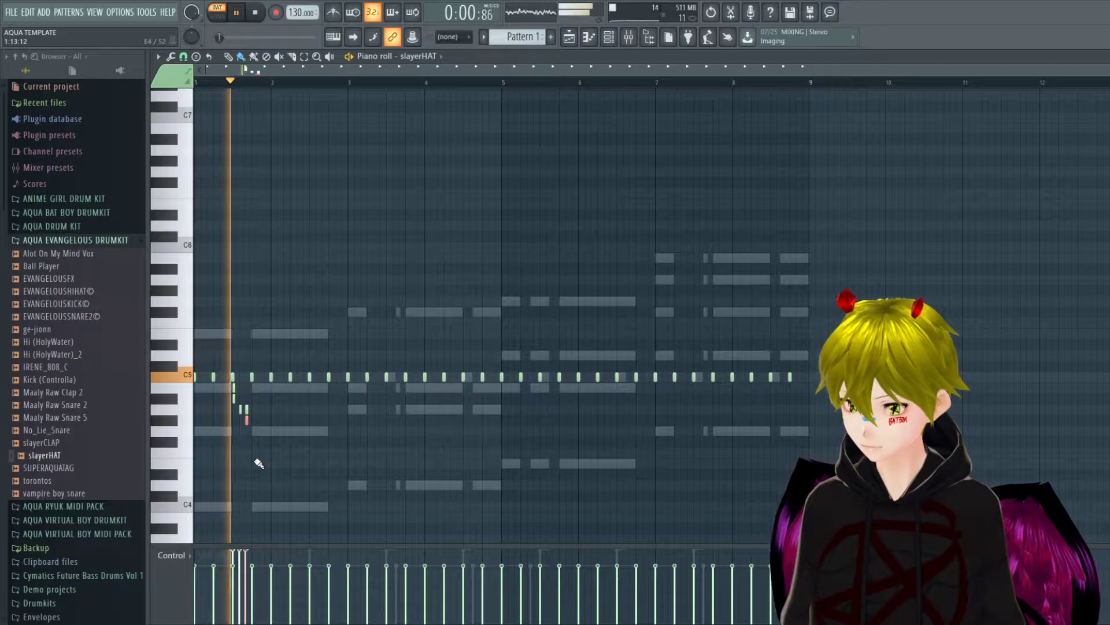
# Try out a few short hat roll notes below C5, then erase them.
pyautogui.click(329, 398)
pyautogui.click(336, 420)
pyautogui.click(336, 431)
pyautogui.rightClick(336, 431)
pyautogui.rightClick(337, 419)
pyautogui.click(331, 408)
pyautogui.click(342, 420)
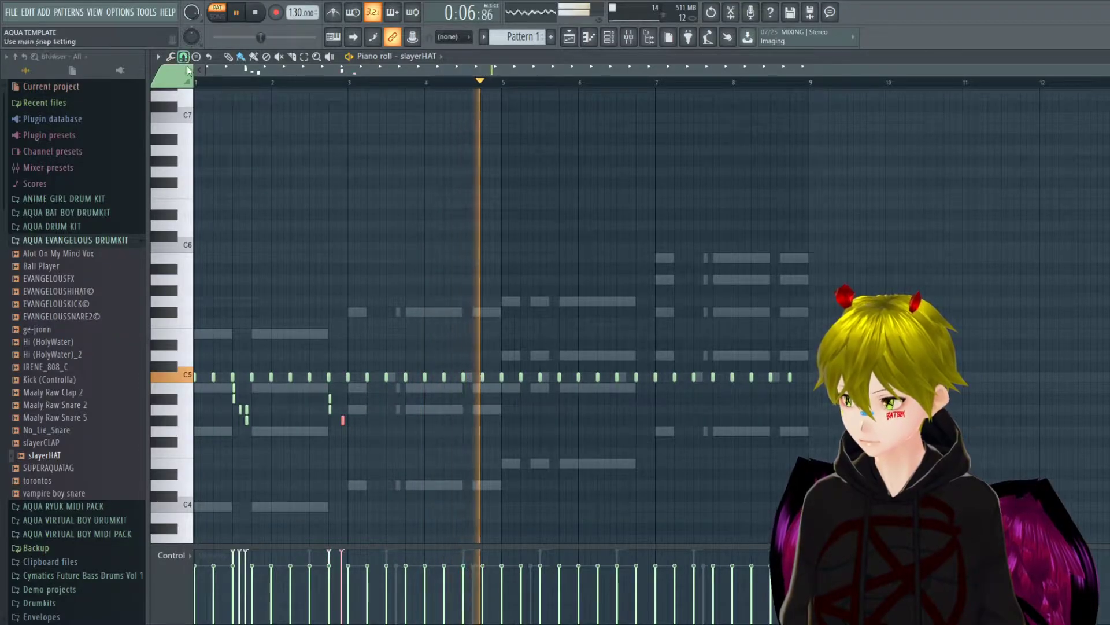
pyautogui.rightClick(342, 420)
pyautogui.rightClick(330, 408)
pyautogui.rightClick(329, 398)
pyautogui.moveTo(1102, 70); pyautogui.dragTo(699, 75)
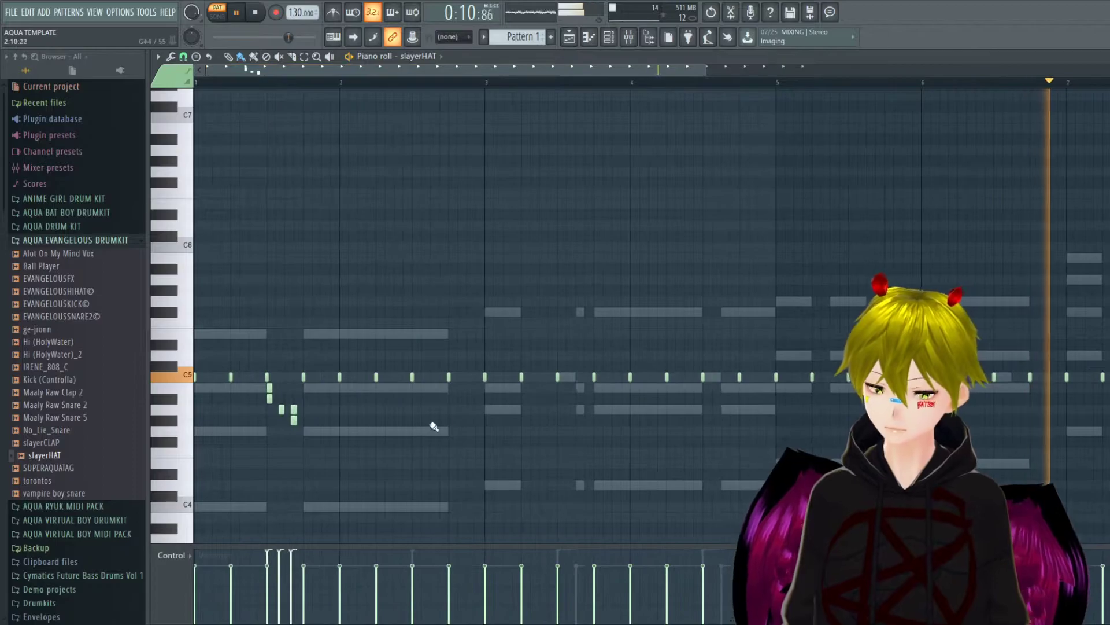
# Add a short hat note below C5 and two descending hat rolls in the early bars.
pyautogui.click(452, 399)
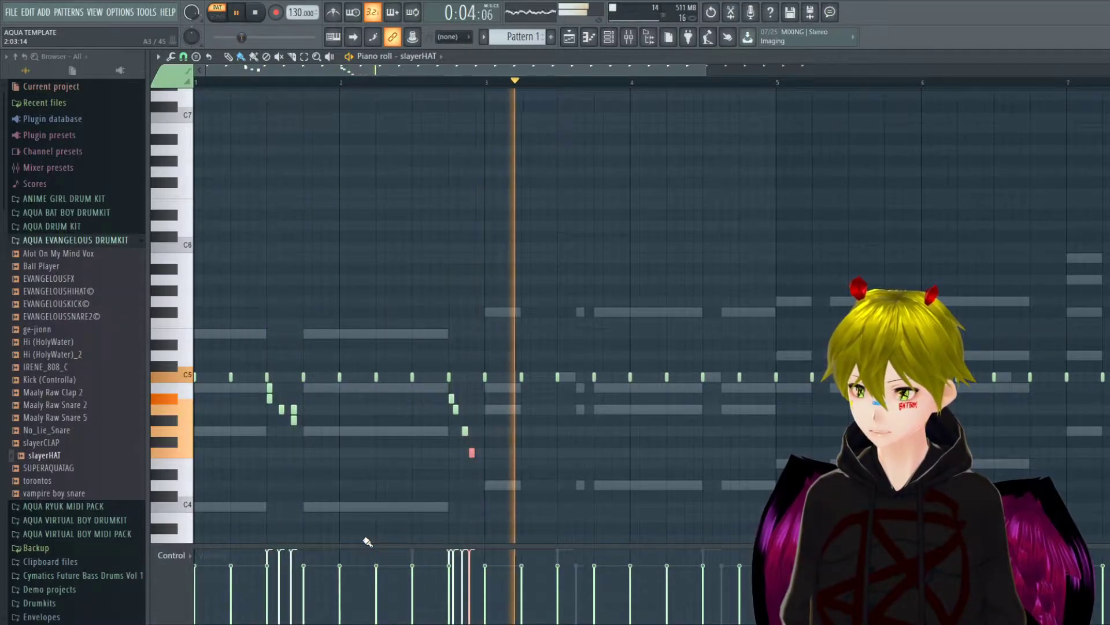
pyautogui.click(340, 398)
pyautogui.click(351, 409)
pyautogui.click(363, 430)
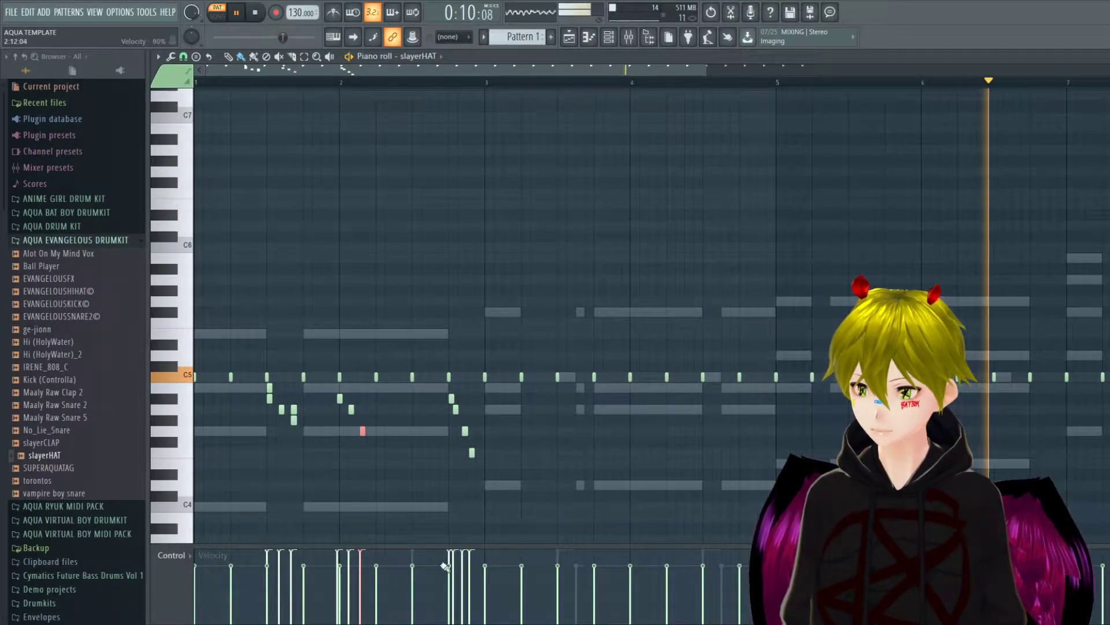
pyautogui.click(524, 419)
pyautogui.click(533, 431)
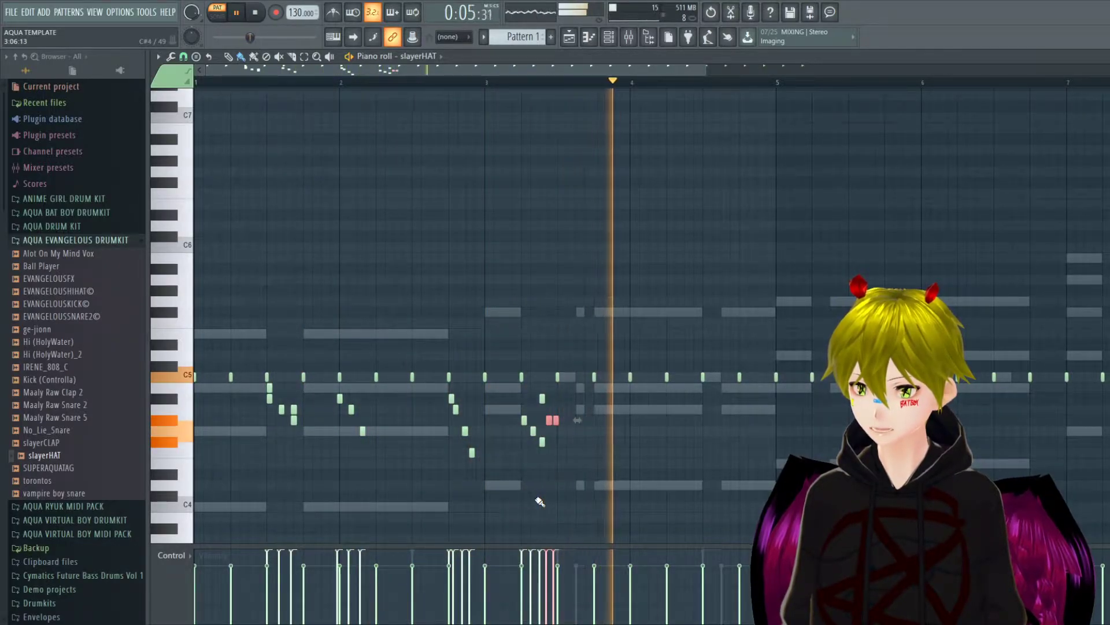
# Place a four-note descending hi-hat run just before bar 5.
pyautogui.click(707, 398)
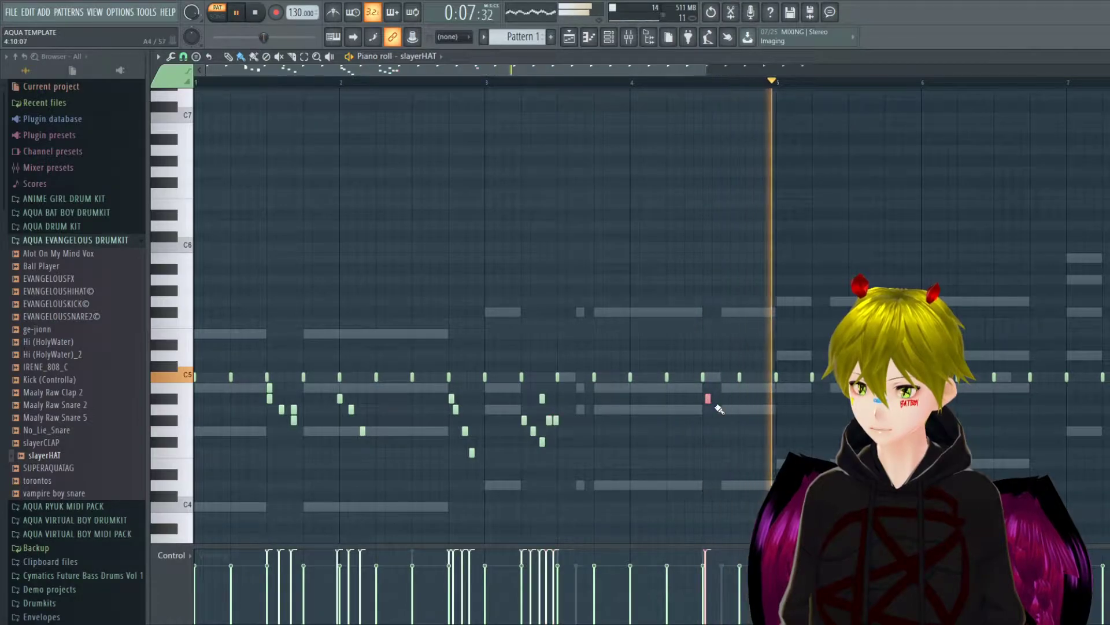
pyautogui.click(717, 409)
pyautogui.click(724, 420)
pyautogui.click(731, 442)
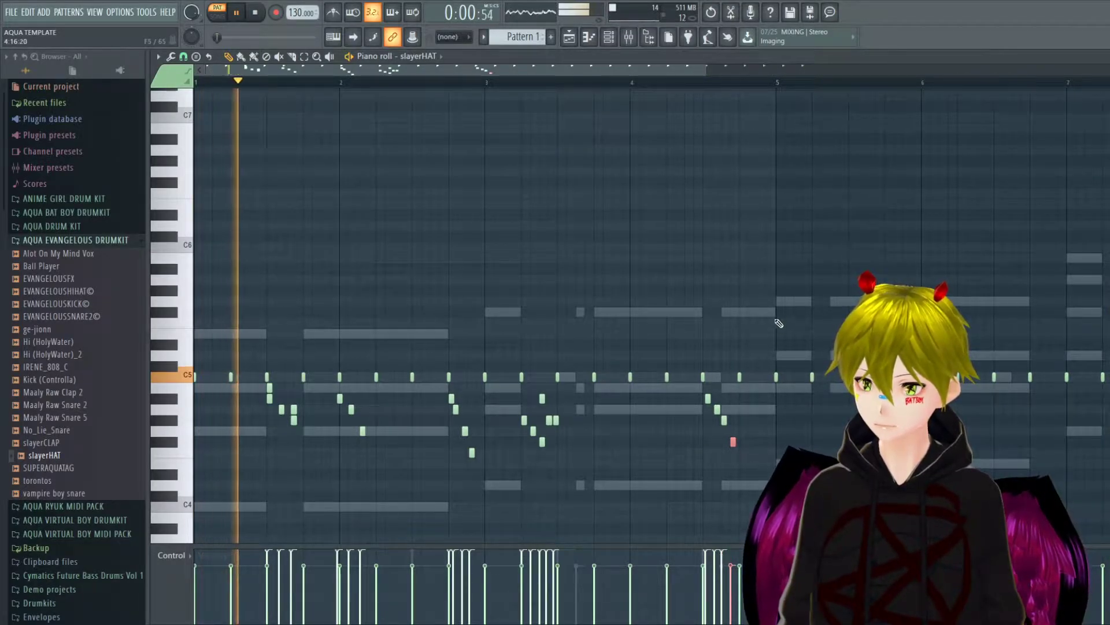
# Select the hi-hat notes up to bar 5 and draw a wavy, falling velocity contour.
pyautogui.moveTo(780, 265); pyautogui.dragTo(196, 463)
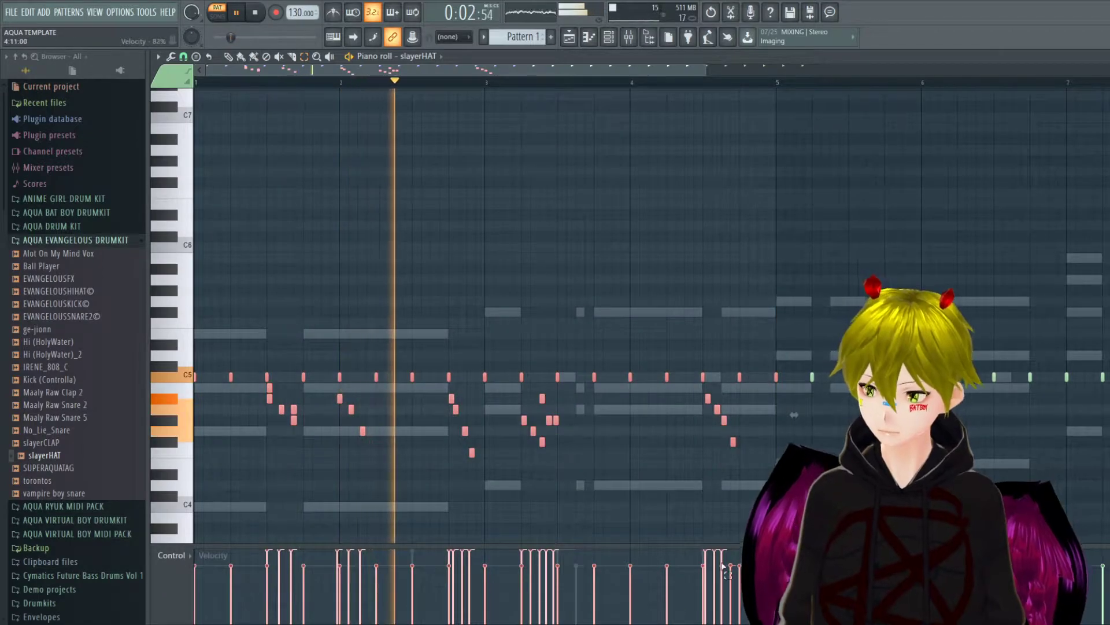
pyautogui.moveTo(697, 568); pyautogui.dragTo(513, 622)
pyautogui.moveTo(195, 562)
pyautogui.mouseDown()
pyautogui.moveTo(351, 572)
pyautogui.moveTo(420, 556)
pyautogui.moveTo(501, 608)
pyautogui.moveTo(714, 564)
pyautogui.moveTo(664, 573)
pyautogui.moveTo(532, 556)
pyautogui.moveTo(407, 553)
pyautogui.moveTo(304, 566)
pyautogui.moveTo(225, 557)
pyautogui.moveTo(384, 587)
pyautogui.moveTo(673, 580)
pyautogui.moveTo(520, 584)
pyautogui.moveTo(275, 566)
pyautogui.moveTo(193, 572)
pyautogui.mouseUp()
# Draw Fine pitch curves that bend the hi-hat notes up and down across the bars.
pyautogui.click(174, 556)
pyautogui.click(216, 607)
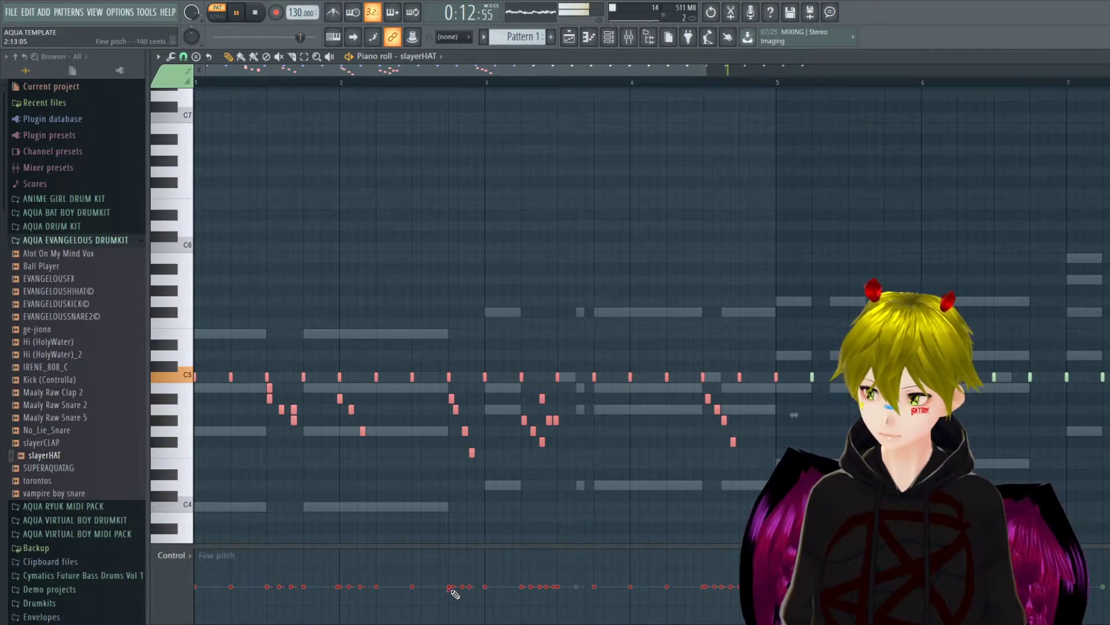
pyautogui.moveTo(483, 606)
pyautogui.mouseDown()
pyautogui.moveTo(450, 565)
pyautogui.moveTo(484, 610)
pyautogui.mouseUp()
pyautogui.moveTo(296, 592)
pyautogui.mouseDown()
pyautogui.moveTo(279, 558)
pyautogui.moveTo(306, 600)
pyautogui.moveTo(275, 567)
pyautogui.moveTo(272, 580)
pyautogui.moveTo(269, 558)
pyautogui.moveTo(304, 600)
pyautogui.mouseUp()
pyautogui.moveTo(528, 592)
pyautogui.mouseDown()
pyautogui.moveTo(531, 570)
pyautogui.moveTo(557, 595)
pyautogui.mouseUp()
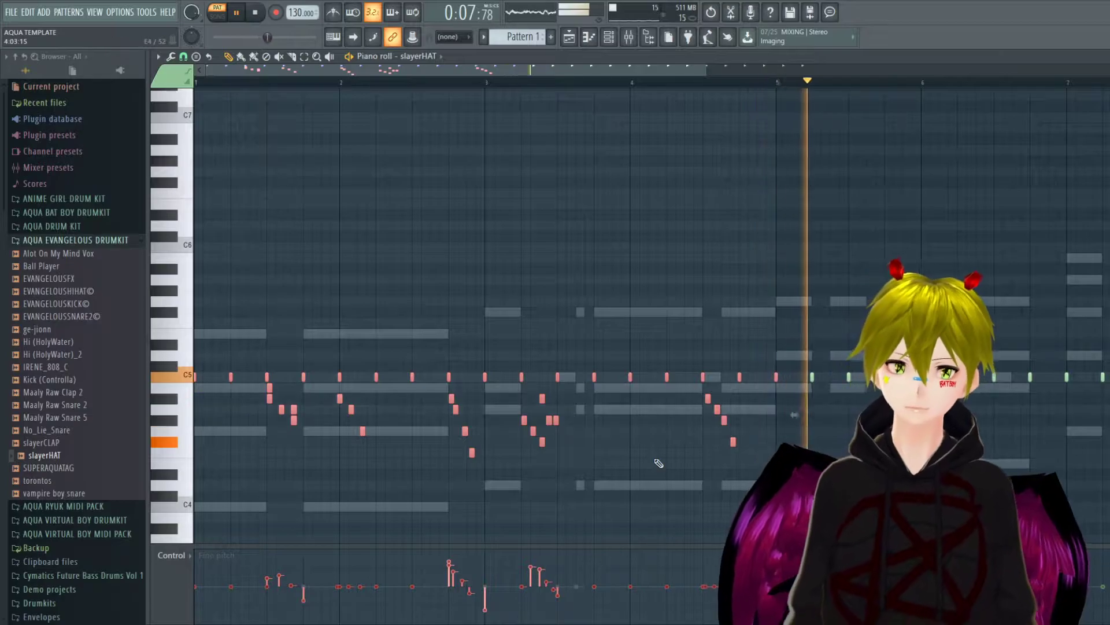
pyautogui.moveTo(704, 552); pyautogui.dragTo(748, 611)
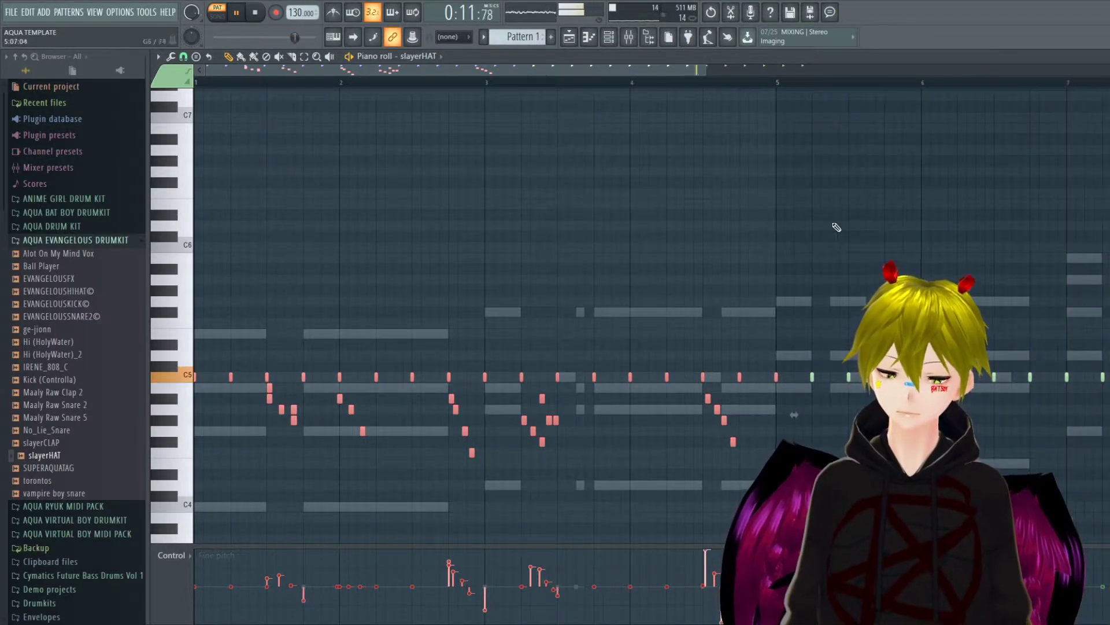
# Duplicate bars 1–5 into bars 5–9 with Ctrl+B and close the piano roll.
pyautogui.click(780, 83)
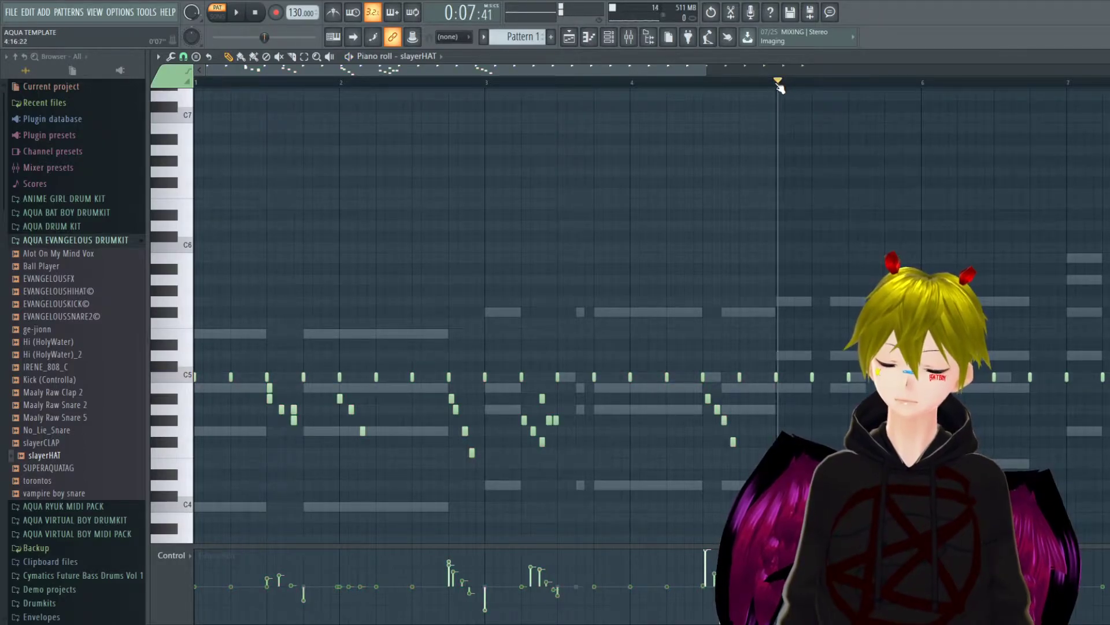
pyautogui.moveTo(776, 84); pyautogui.dragTo(2, 142)
pyautogui.hotkey('ctrl', 'b')
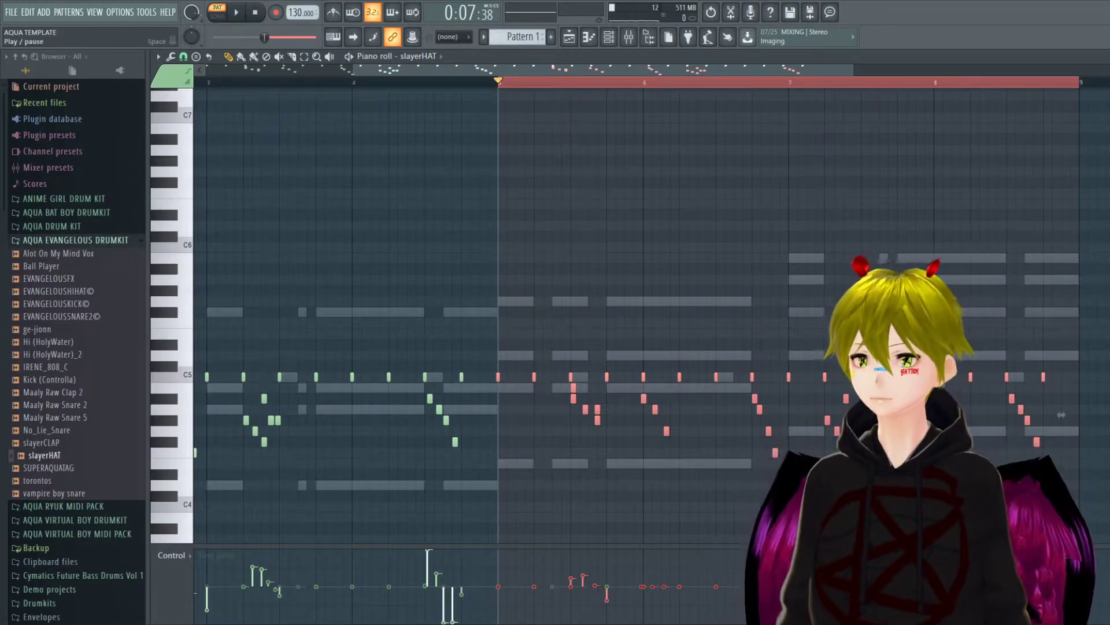
pyautogui.press('space')
pyautogui.press('Escape')
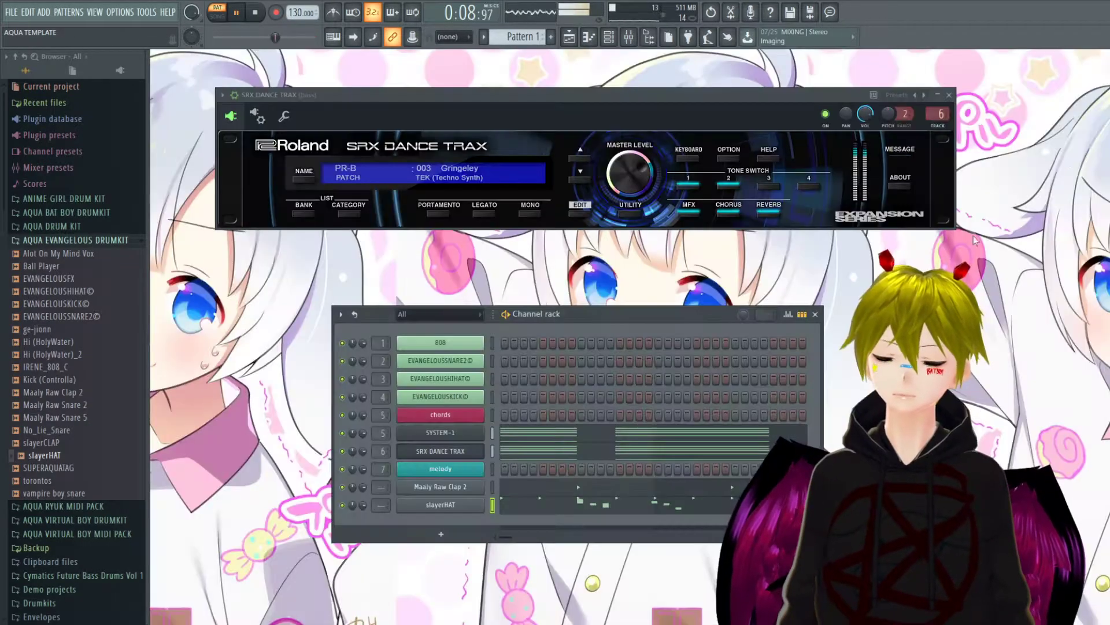
pyautogui.moveTo(602, 320); pyautogui.dragTo(545, 291)
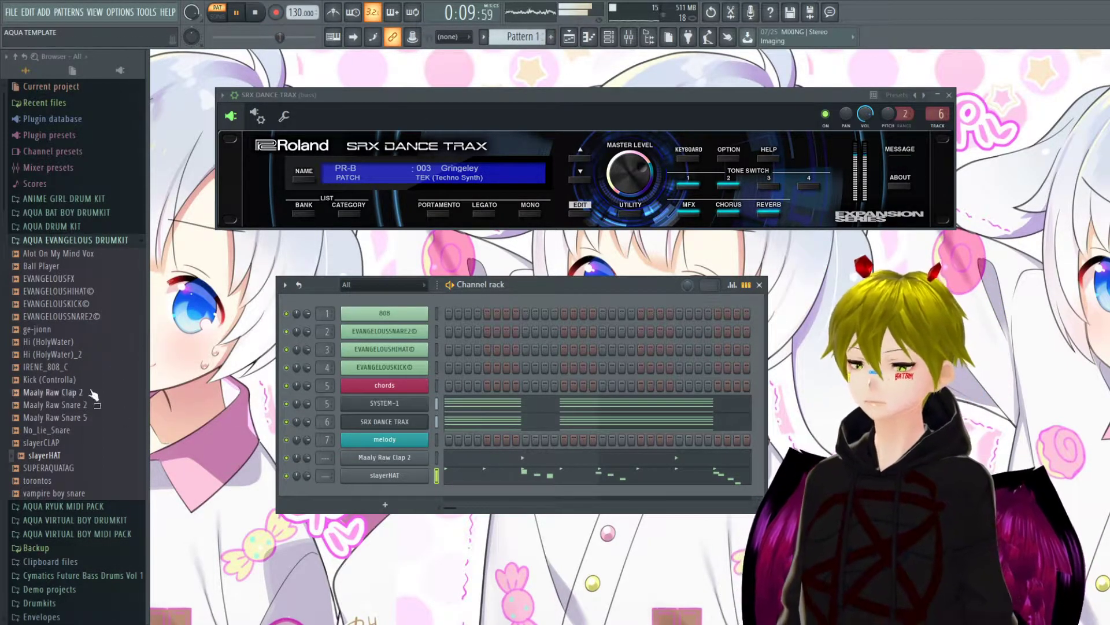
pyautogui.click(89, 258)
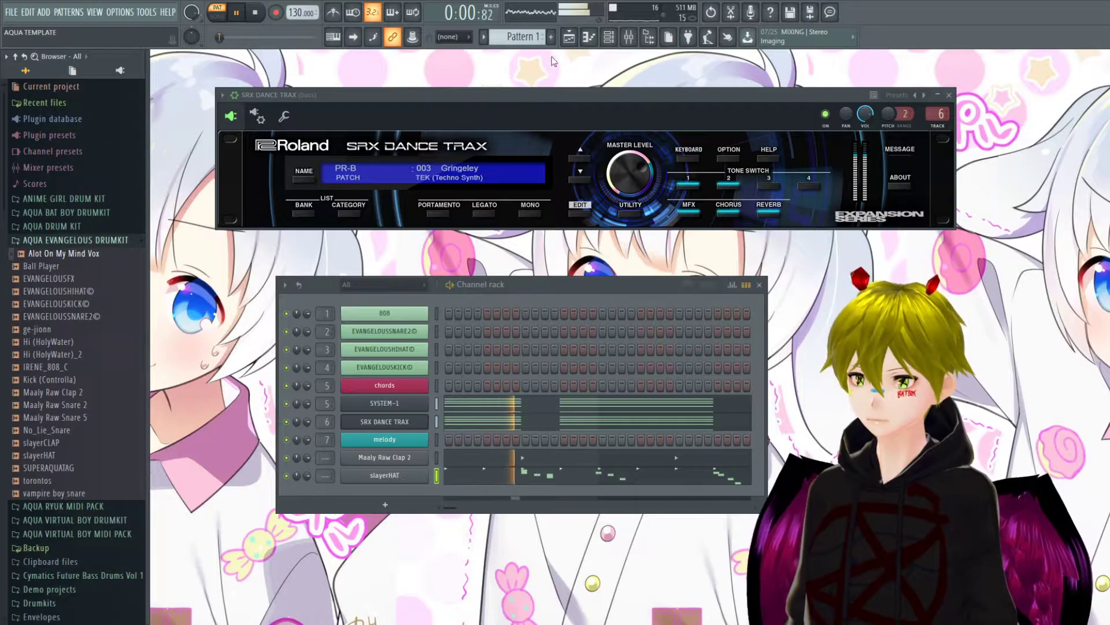
pyautogui.click(388, 403)
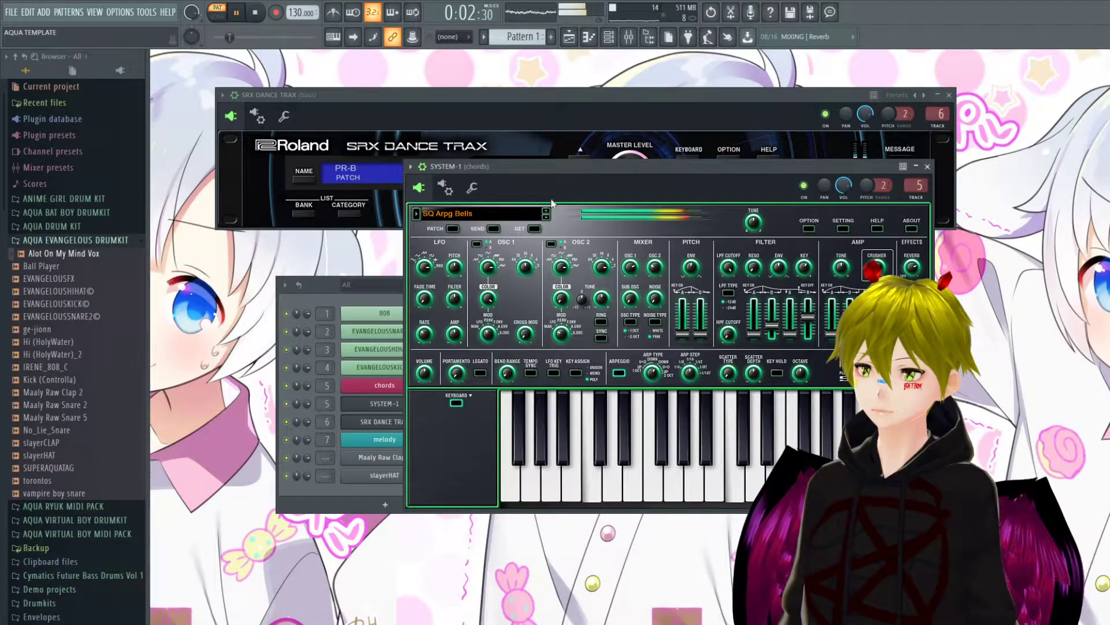
pyautogui.click(928, 167)
pyautogui.press('F7')
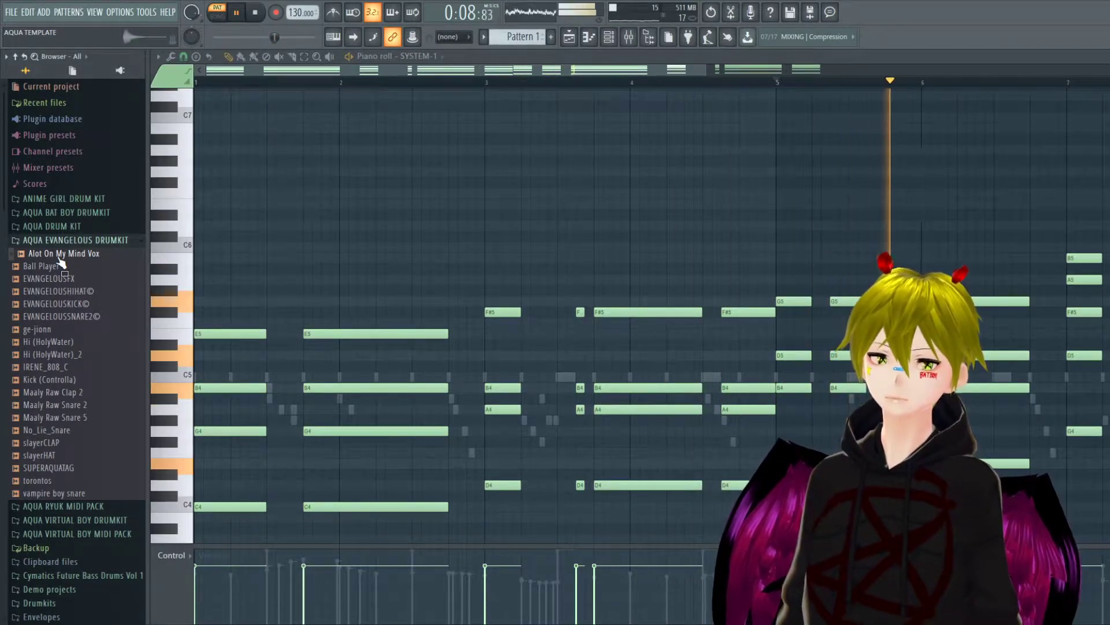
pyautogui.press('F7')
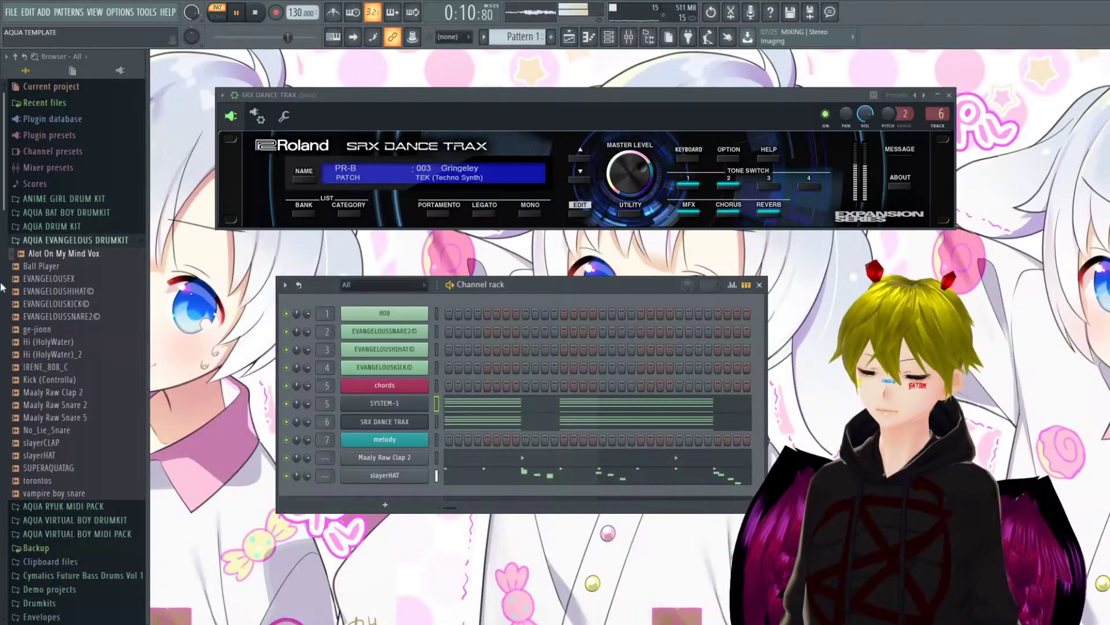
# Add Alot On My Mind Vox as a channel with a long C#5 note near bar 5.
pyautogui.moveTo(54, 254); pyautogui.dragTo(384, 491)
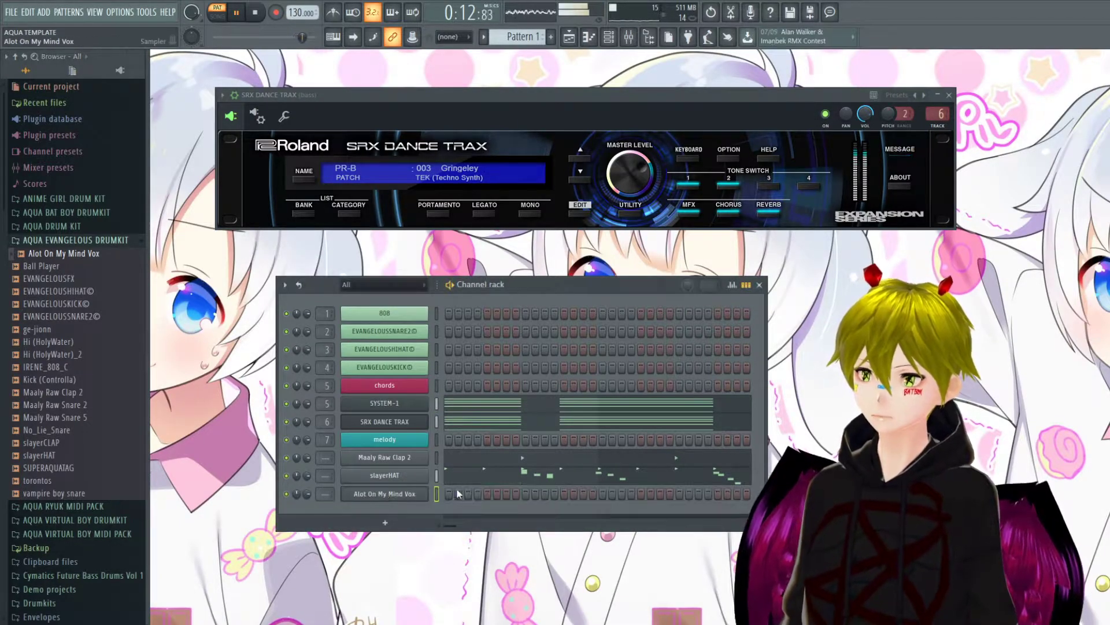
pyautogui.press('F7')
pyautogui.moveTo(812, 357); pyautogui.dragTo(926, 356)
pyautogui.moveTo(858, 356); pyautogui.dragTo(864, 387)
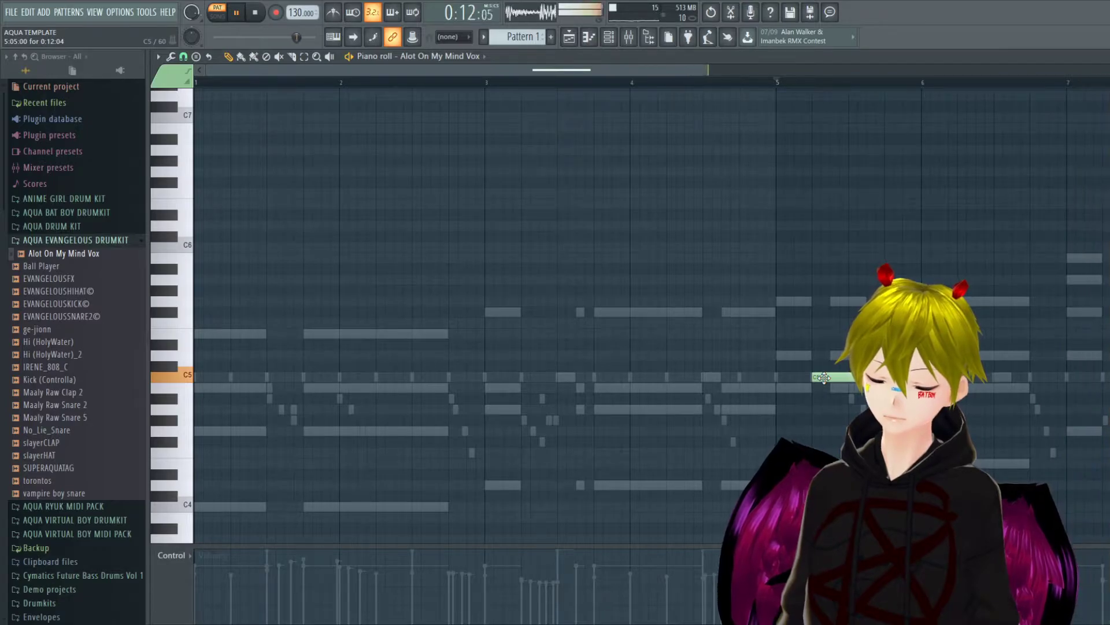
# Stop playback, close the vox piano roll and show the vox sampler settings.
pyautogui.press('space')
pyautogui.click(84, 245)
pyautogui.click(83, 242)
pyautogui.click(88, 254)
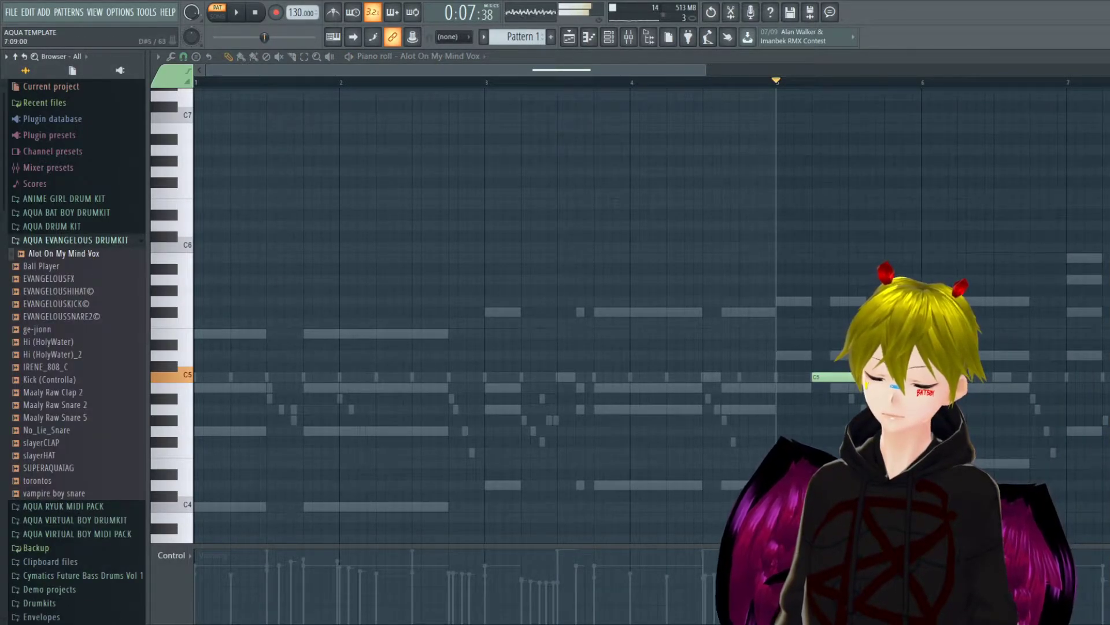
pyautogui.press('Escape')
pyautogui.click(384, 496)
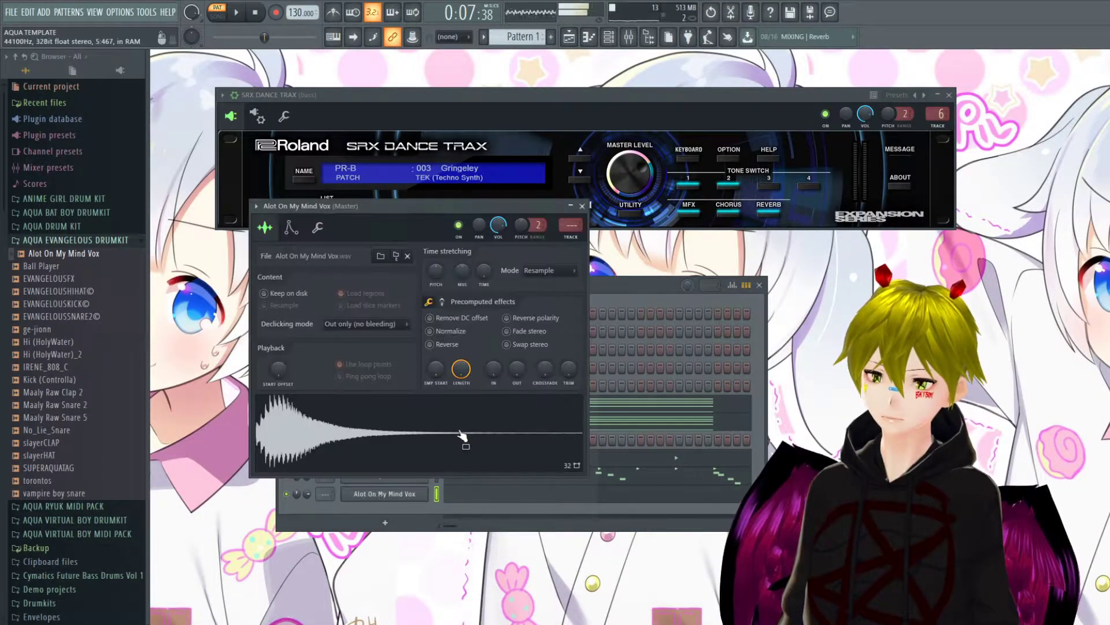
# Move the long vox note near bar 5 to A#5, then to B5, checking by playback.
pyautogui.click(622, 491)
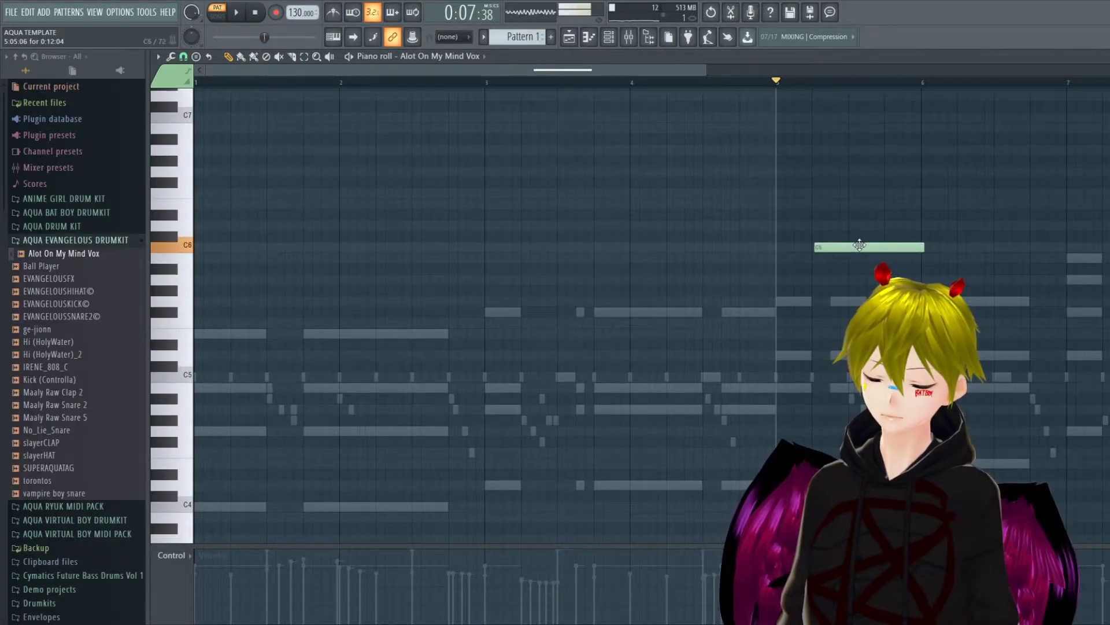
pyautogui.moveTo(855, 246); pyautogui.dragTo(854, 266)
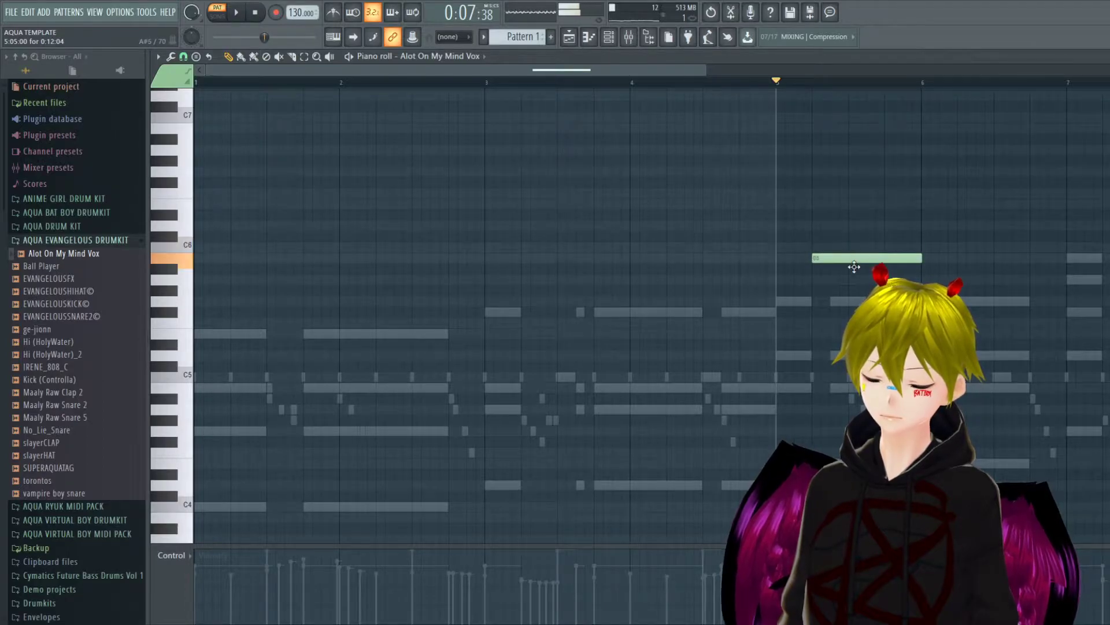
pyautogui.press('space')
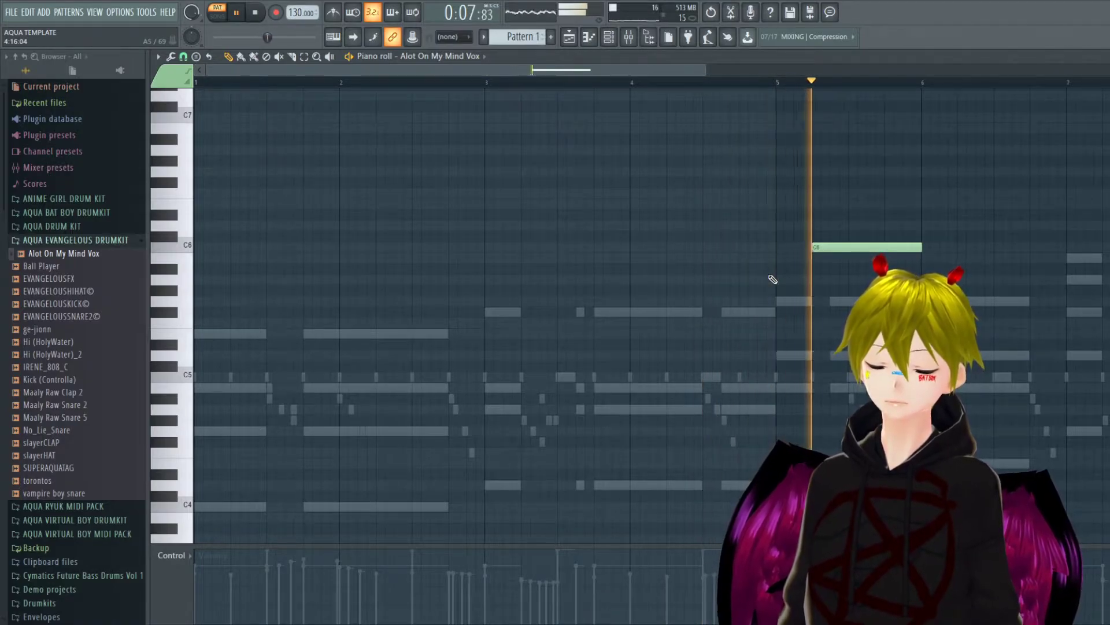
pyautogui.moveTo(834, 247); pyautogui.dragTo(836, 262)
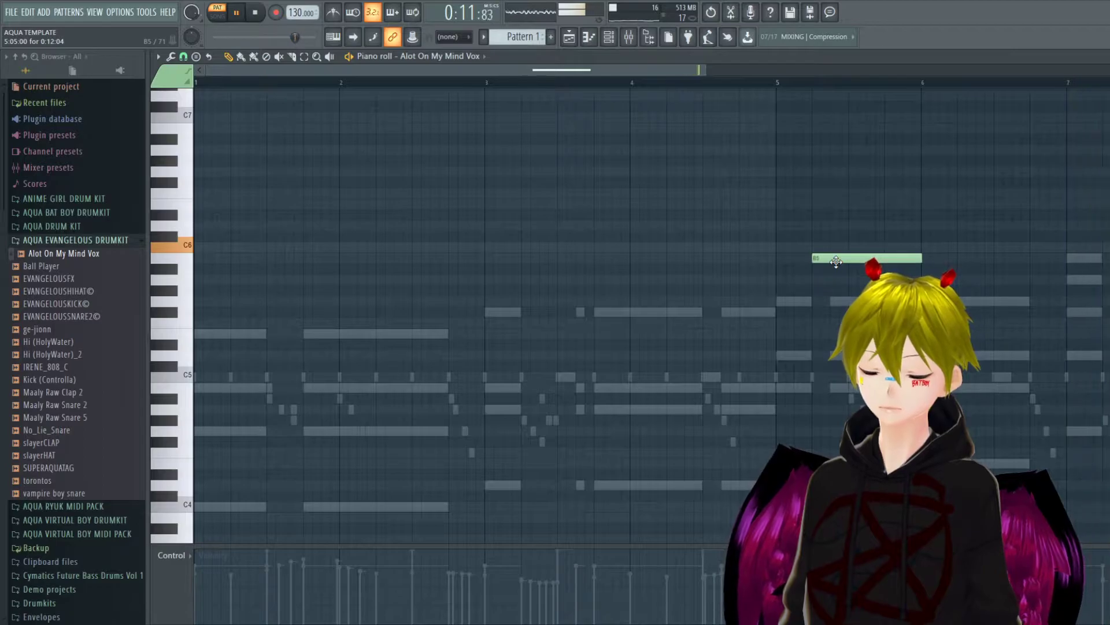
pyautogui.click(1105, 56)
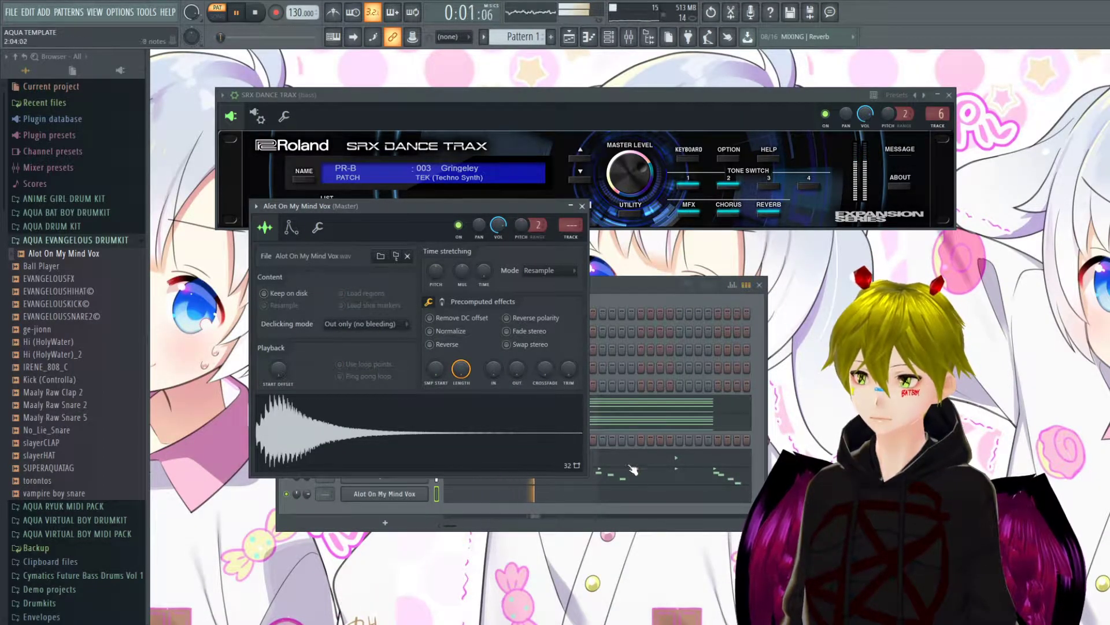
# Review the vox note in the piano roll and preview the Alot On My Mind Vox sample.
pyautogui.press('F7')
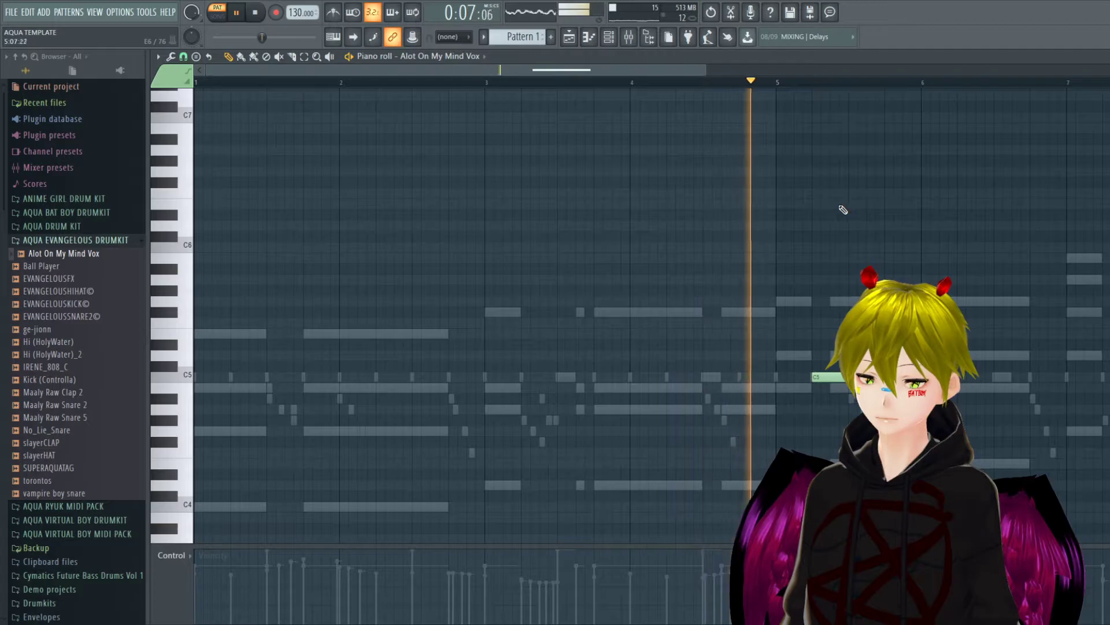
pyautogui.press('space')
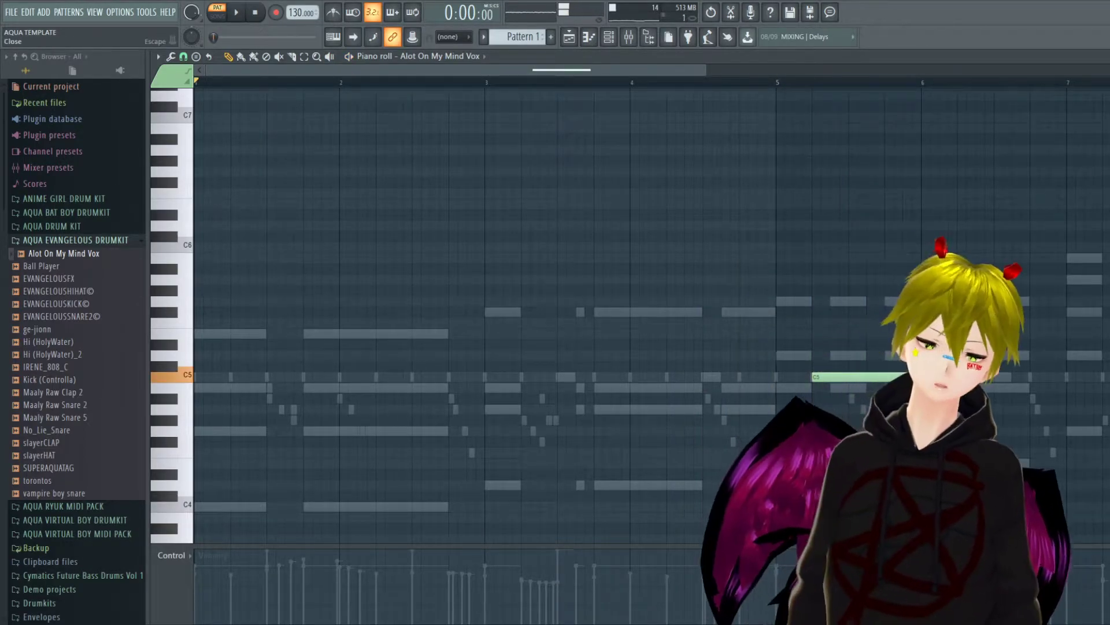
pyautogui.click(1102, 56)
pyautogui.click(73, 254)
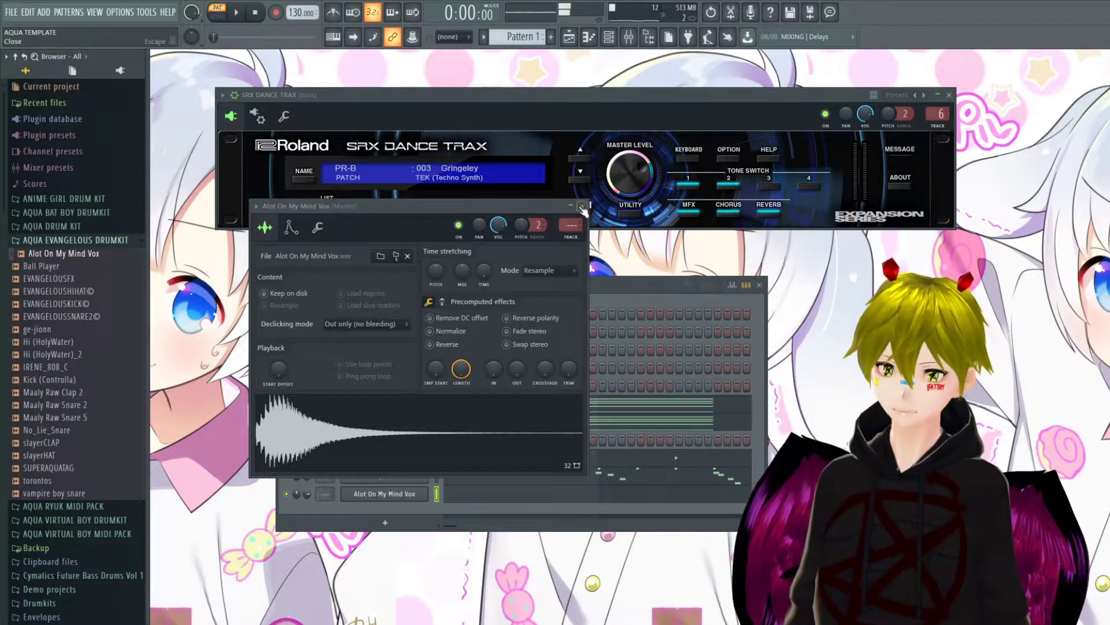
# Browse the vox sampler's envelope and miscellaneous pages, returning to the sample page.
pyautogui.click(582, 207)
pyautogui.click(395, 495)
pyautogui.click(286, 227)
pyautogui.click(318, 227)
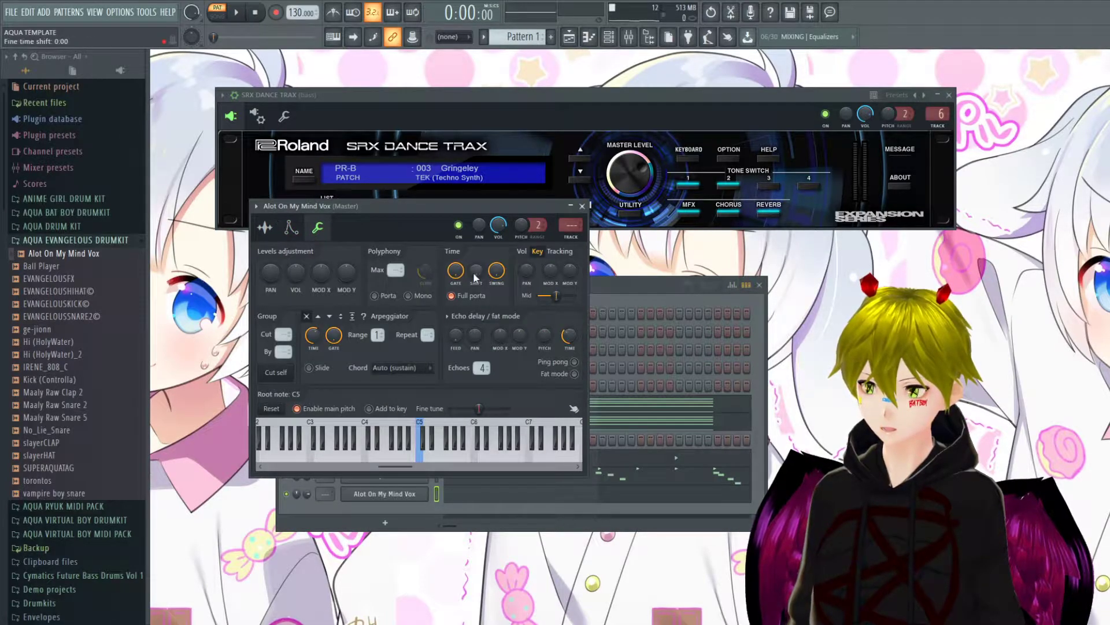
pyautogui.click(265, 228)
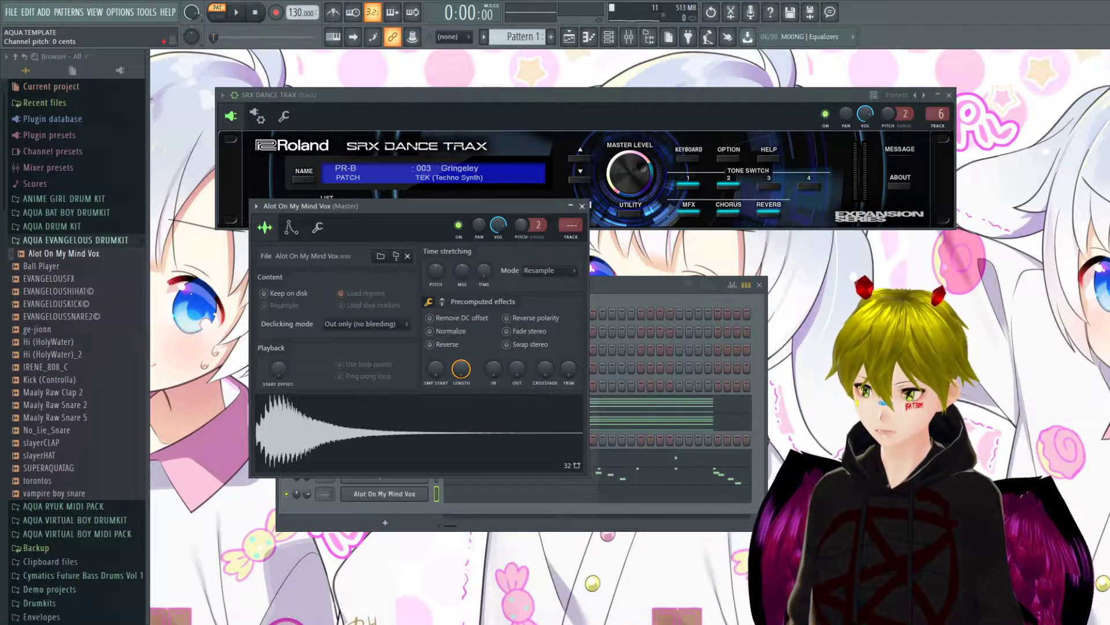
# Close the sampler and drag in a second copy of Alot On My Mind Vox.wav.
pyautogui.press('space')
pyautogui.press('space')
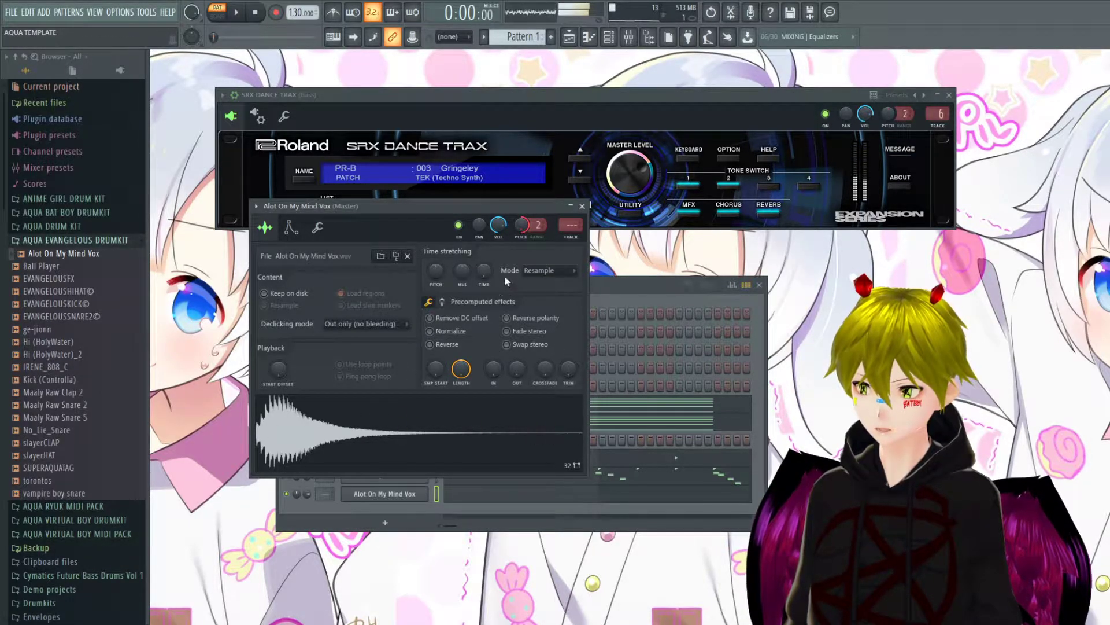
pyautogui.click(584, 206)
pyautogui.moveTo(64, 253); pyautogui.dragTo(236, 359)
# Add Alot On My Mind Vox #2 with its first step on and delete the original vox channel.
pyautogui.moveTo(364, 512); pyautogui.dragTo(520, 540)
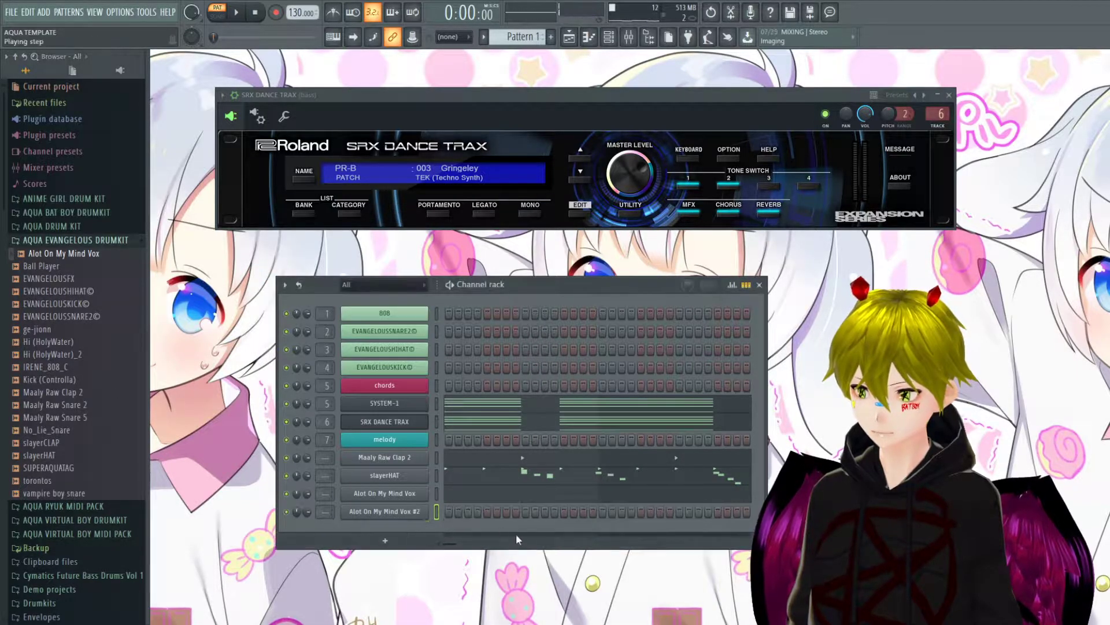
pyautogui.click(449, 513)
pyautogui.press('space')
pyautogui.press('space')
pyautogui.click(412, 496)
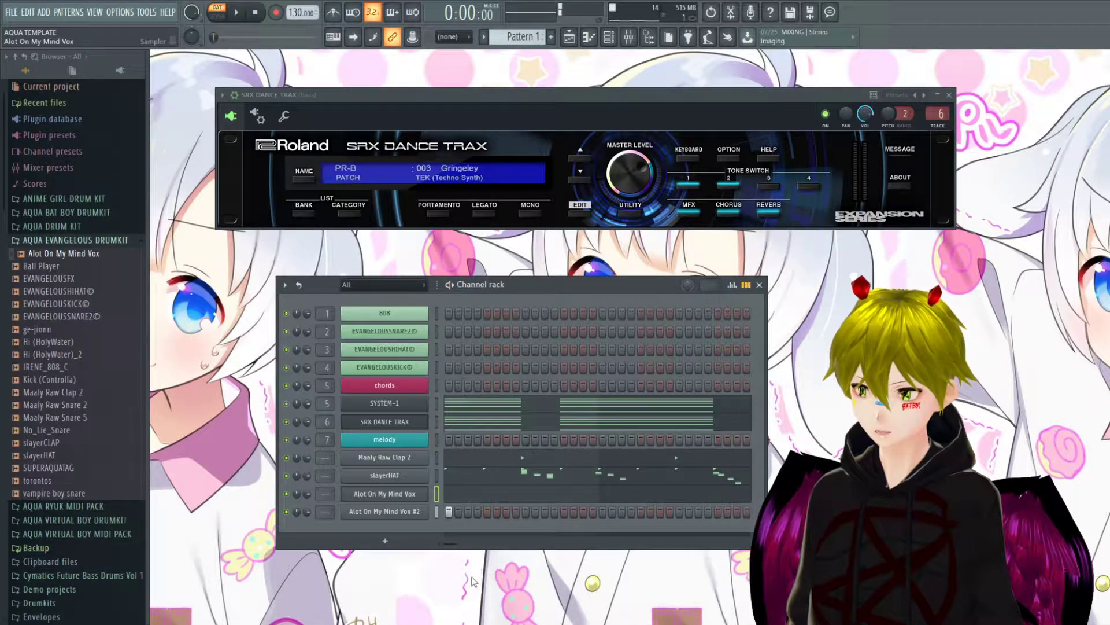
pyautogui.hotkey('alt', 'Delete')
# Lower a Vox #2 note near bar 5, check its sampler settings and light a melody step.
pyautogui.click(436, 493)
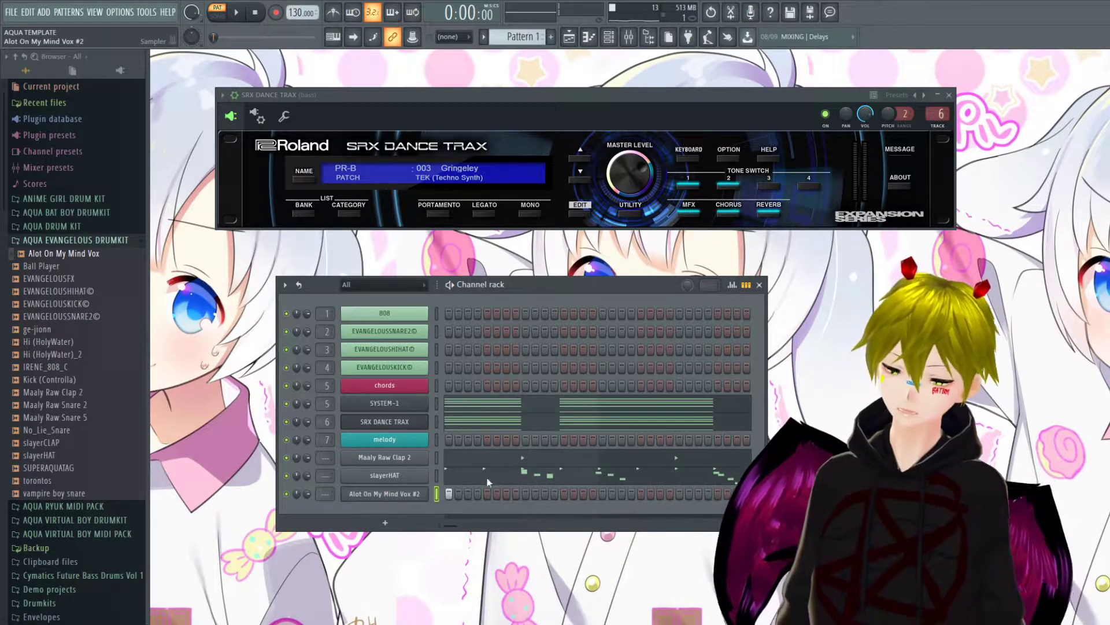
pyautogui.click(589, 37)
pyautogui.moveTo(800, 258); pyautogui.dragTo(836, 380)
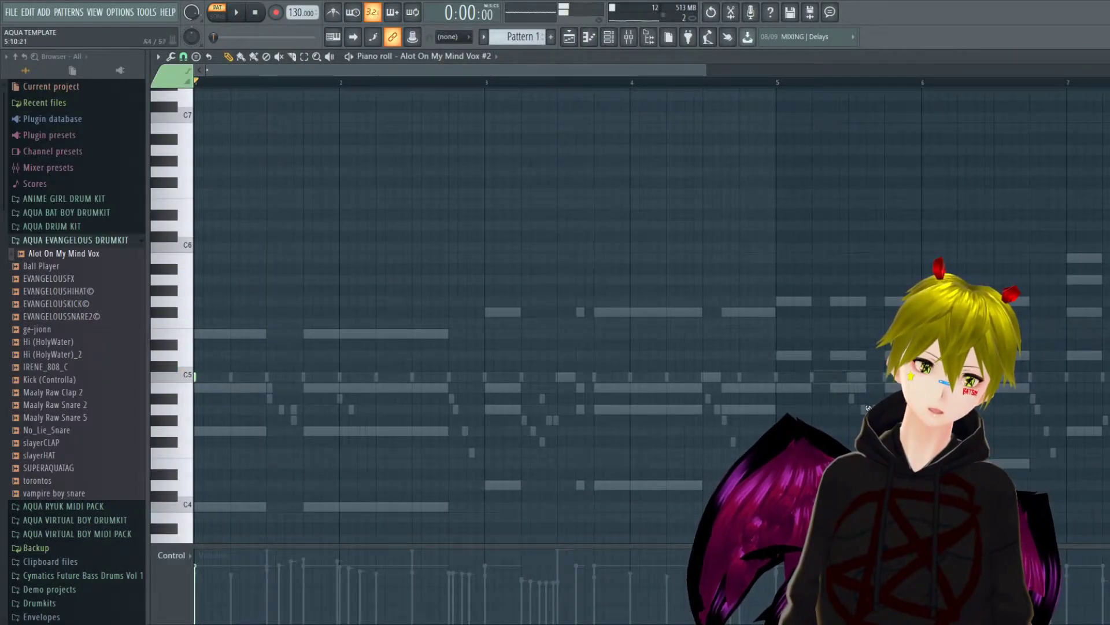
pyautogui.press('Escape')
pyautogui.click(402, 497)
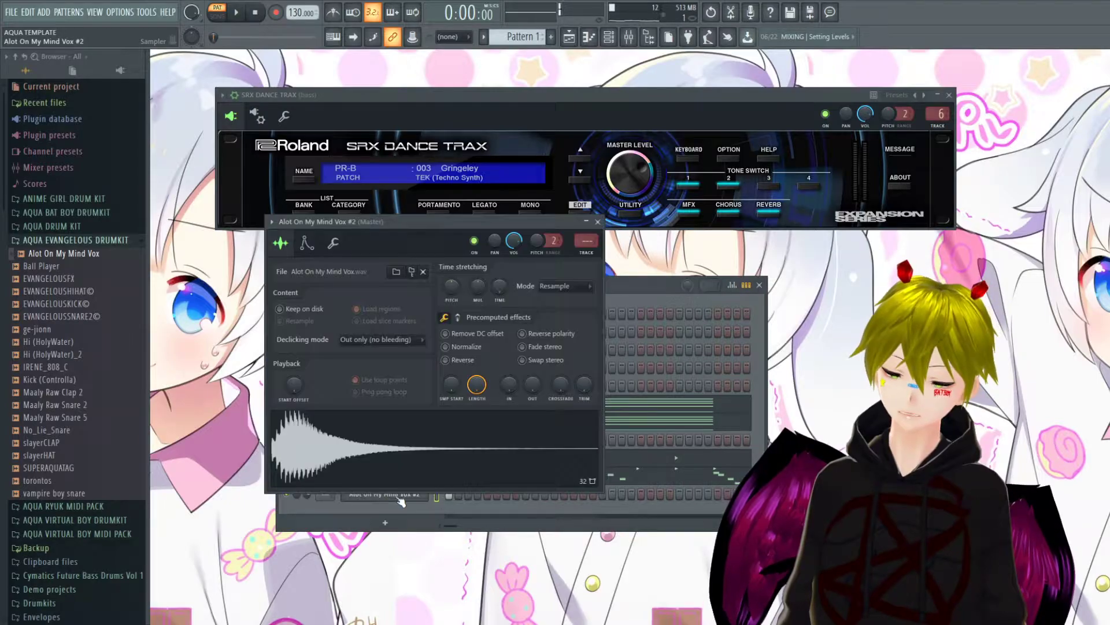
pyautogui.click(596, 224)
pyautogui.click(478, 441)
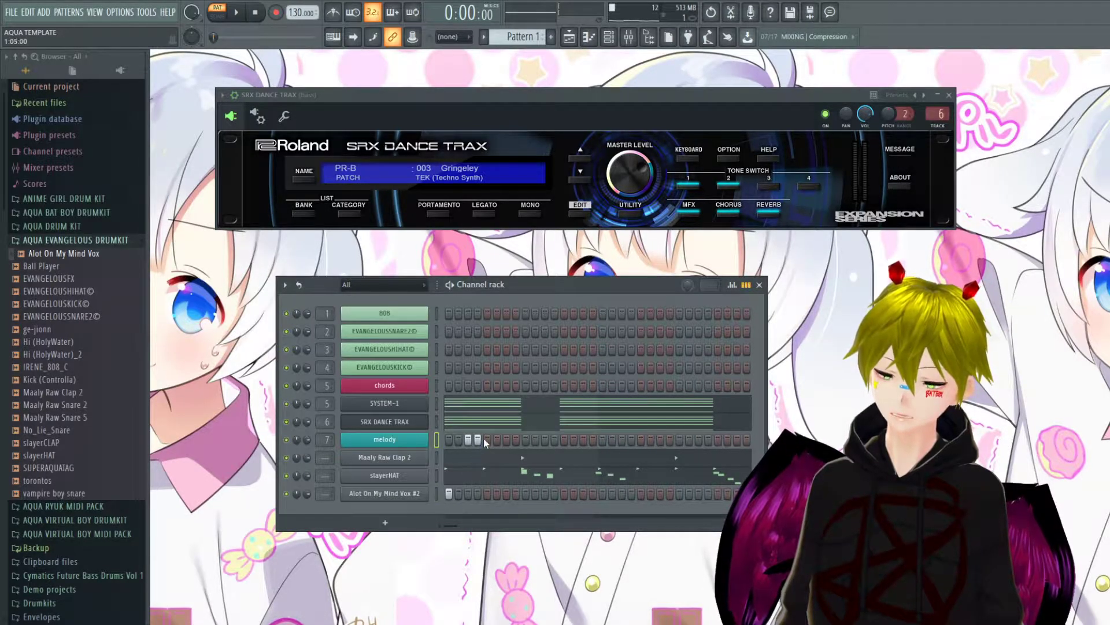
# Draw a C5 note in the Vox #2 piano roll and move it to bar 5.
pyautogui.press('F7')
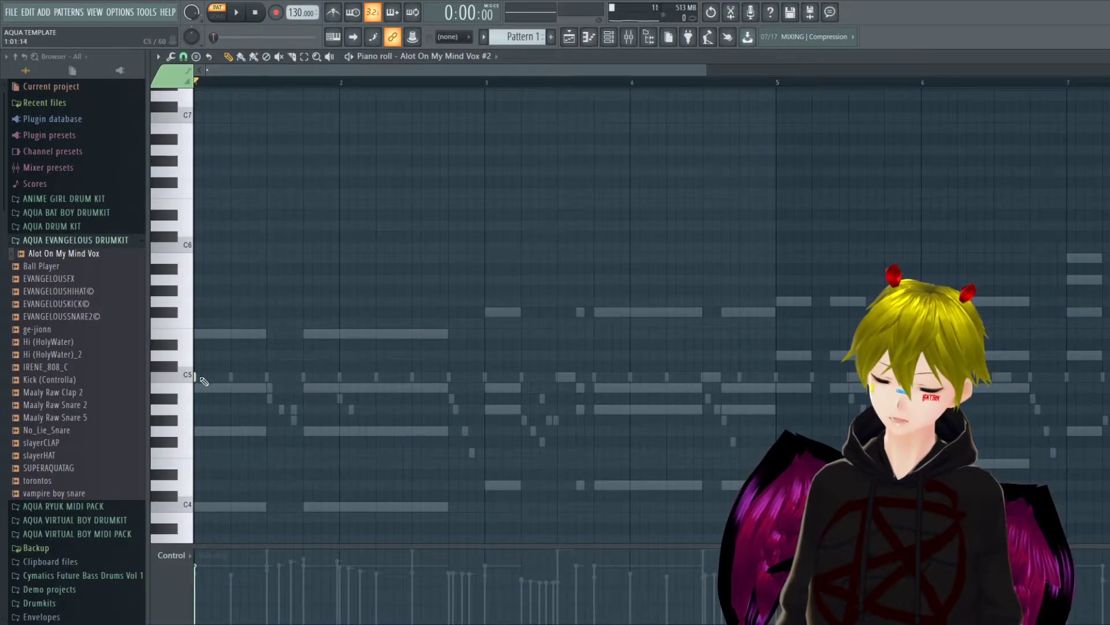
pyautogui.press('space')
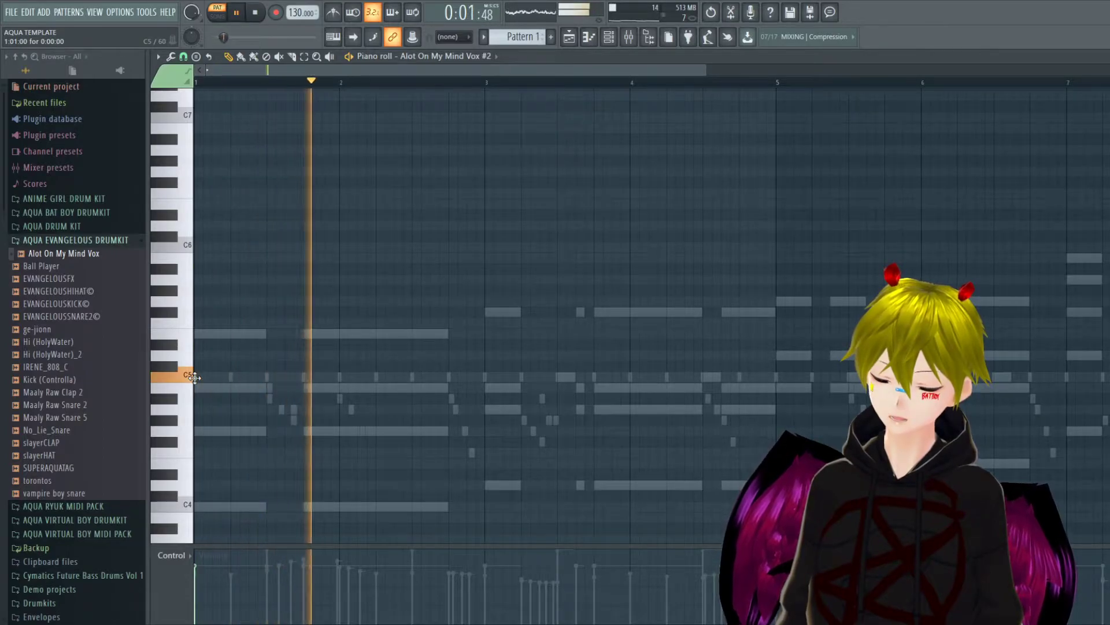
pyautogui.scroll(-2, 181, 616)
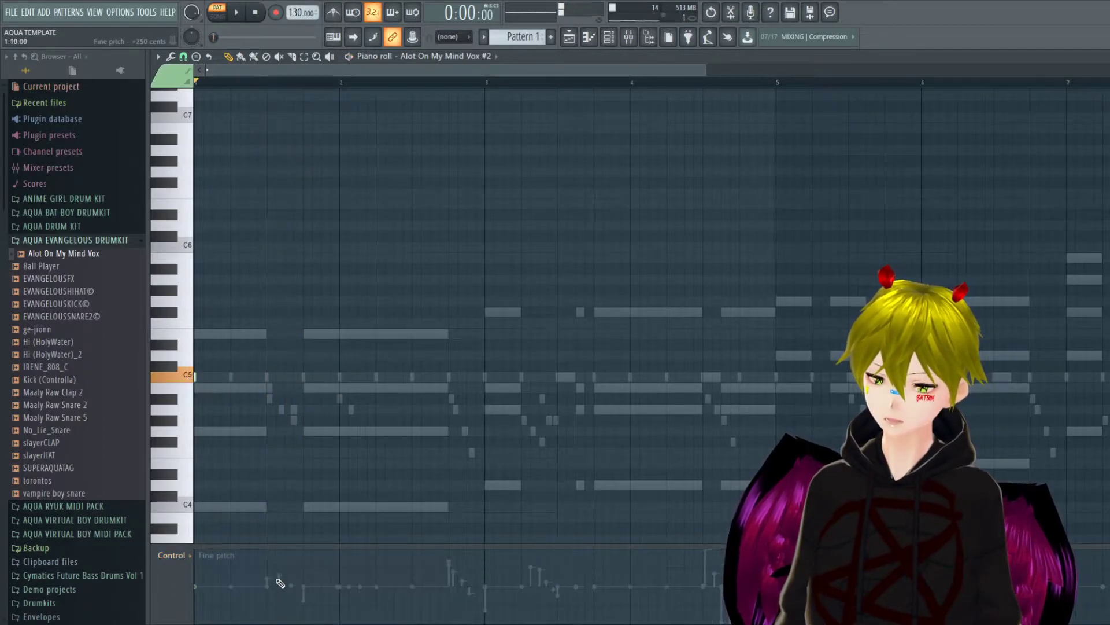
pyautogui.press('space')
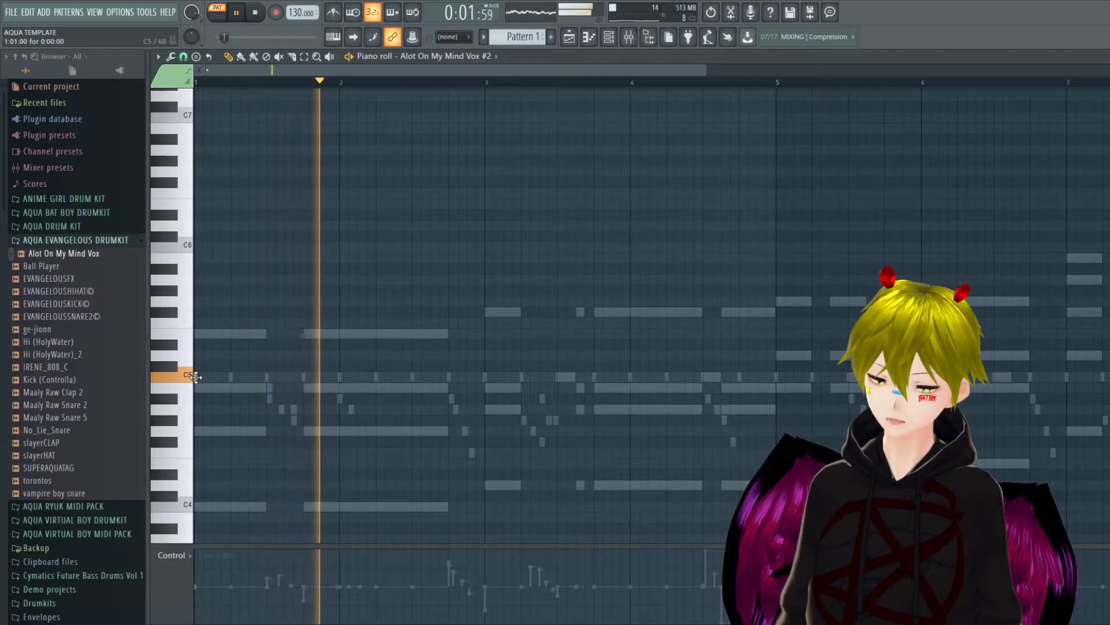
pyautogui.press('space')
pyautogui.moveTo(196, 377); pyautogui.dragTo(348, 399)
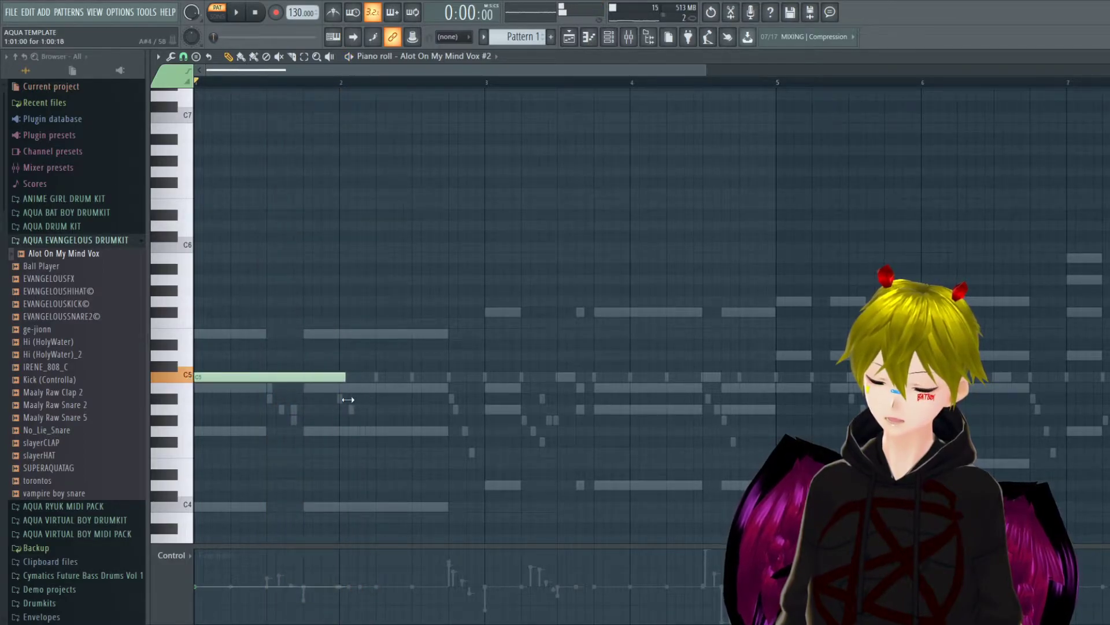
pyautogui.moveTo(235, 372); pyautogui.dragTo(844, 371)
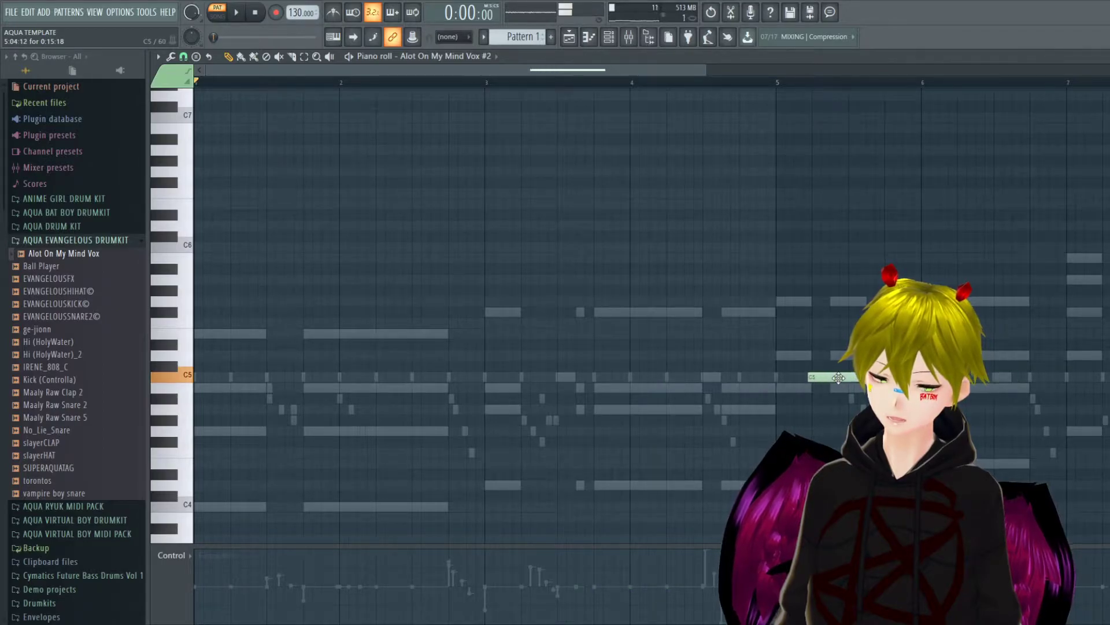
pyautogui.press('space')
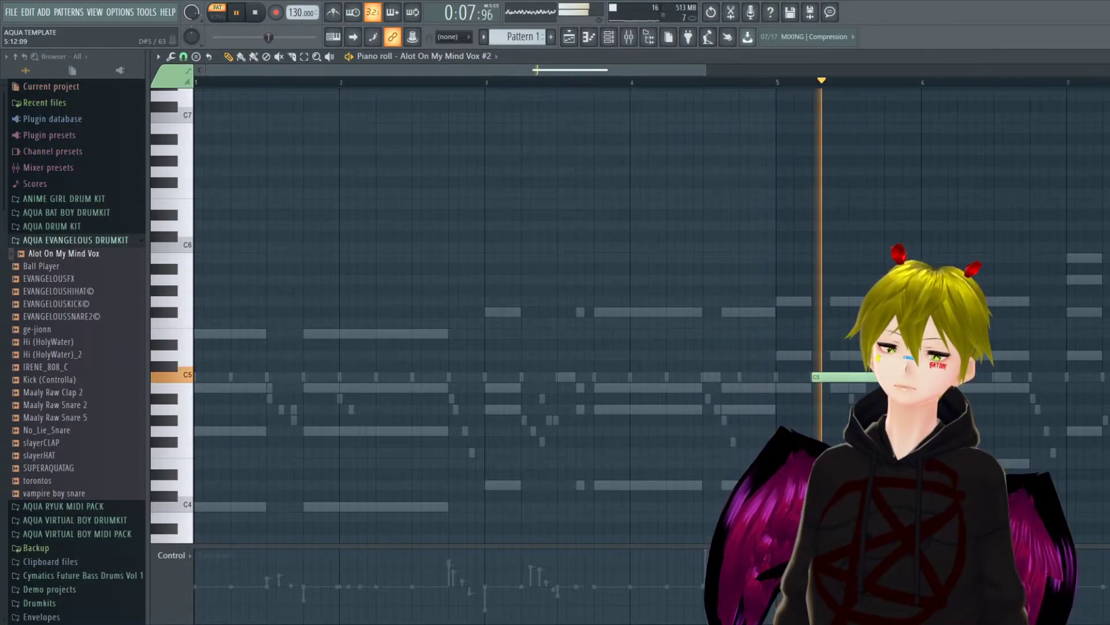
pyautogui.press('F7')
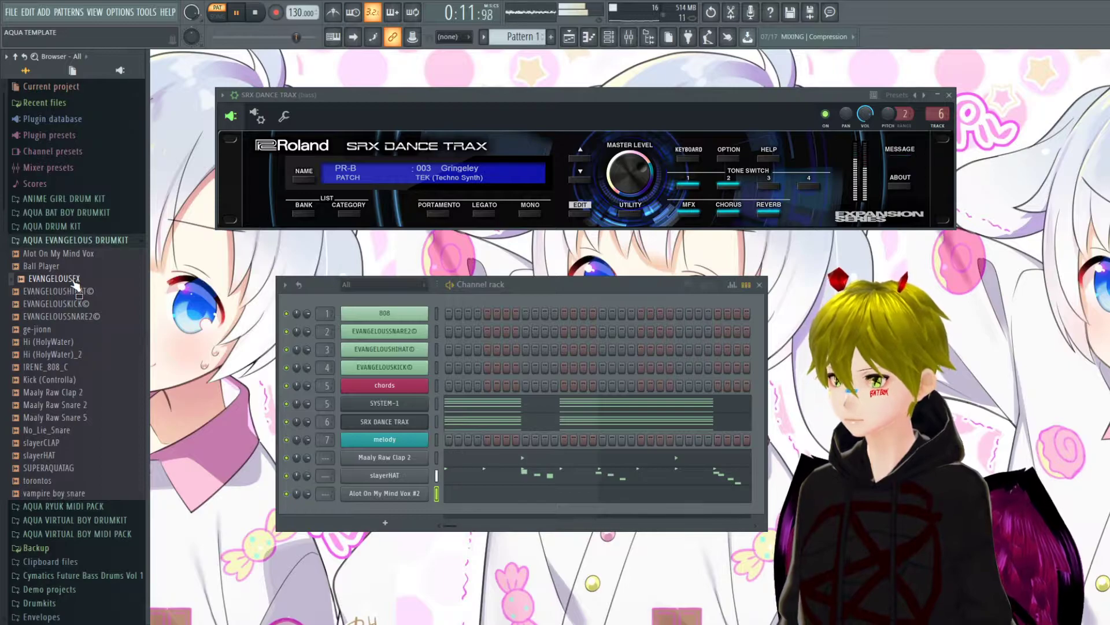
# Add EVANGELOUSFX.wav from the browser as a new channel in the Channel rack.
pyautogui.moveTo(397, 507); pyautogui.dragTo(440, 509)
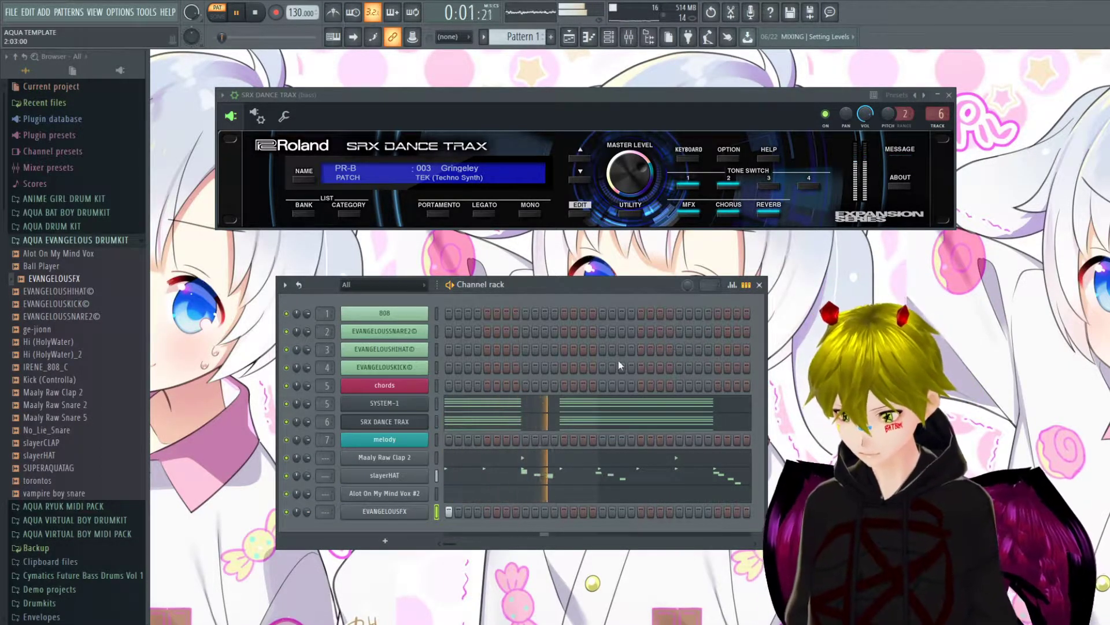
pyautogui.click(384, 511)
pyautogui.click(489, 112)
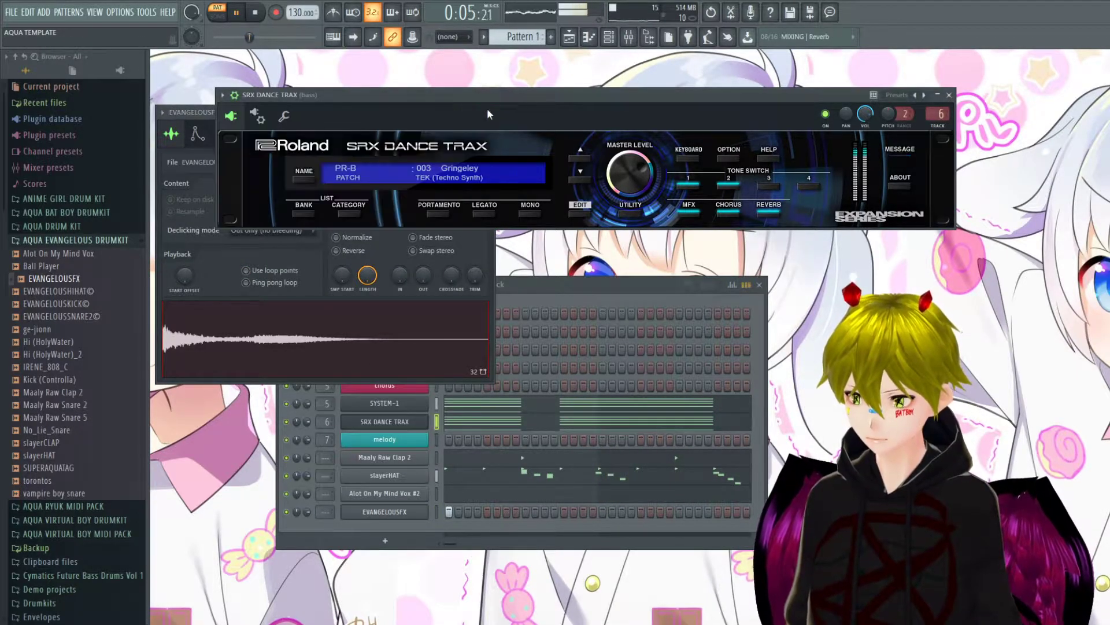
pyautogui.click(174, 113)
pyautogui.click(489, 113)
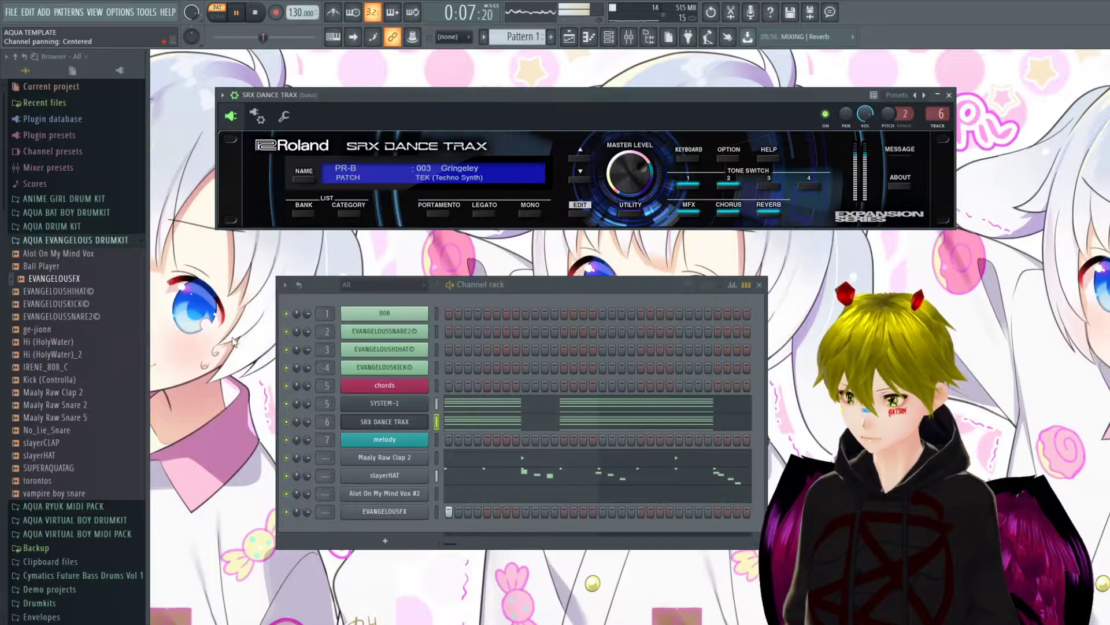
# Audition samples in the AQUA BAT BOY DRUMKIT folder and add spinz 3 as a new channel.
pyautogui.click(76, 240)
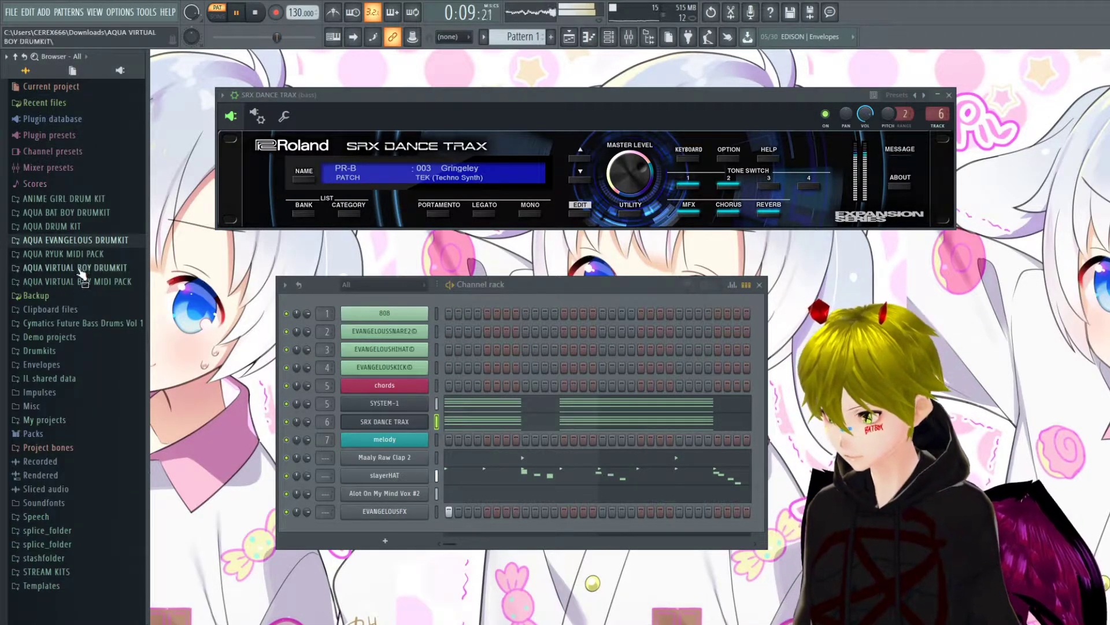
pyautogui.click(81, 213)
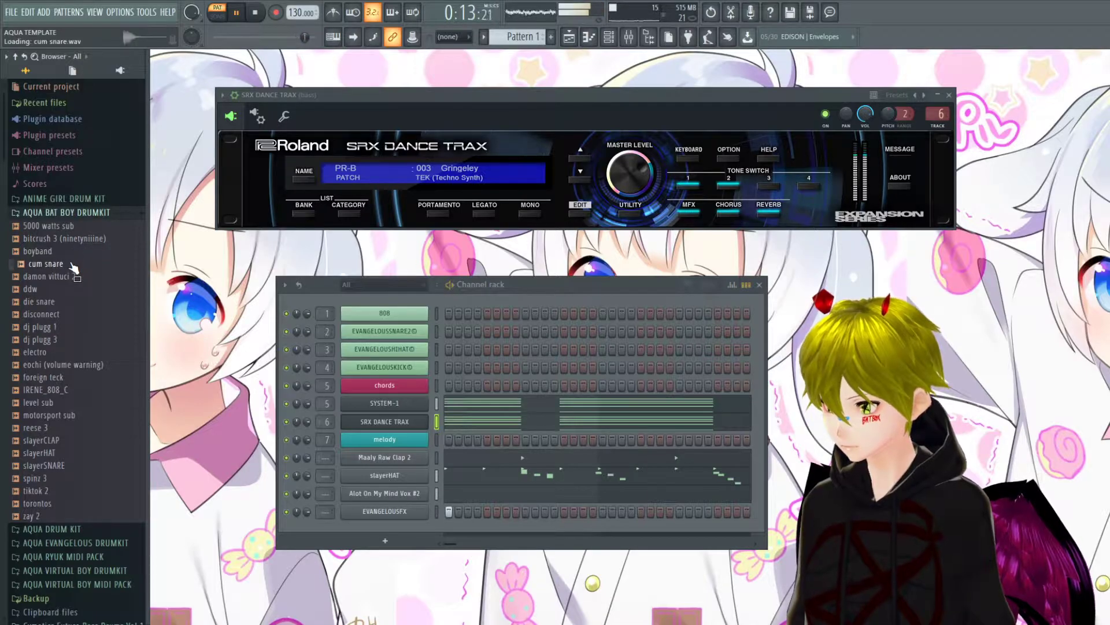
pyautogui.click(72, 377)
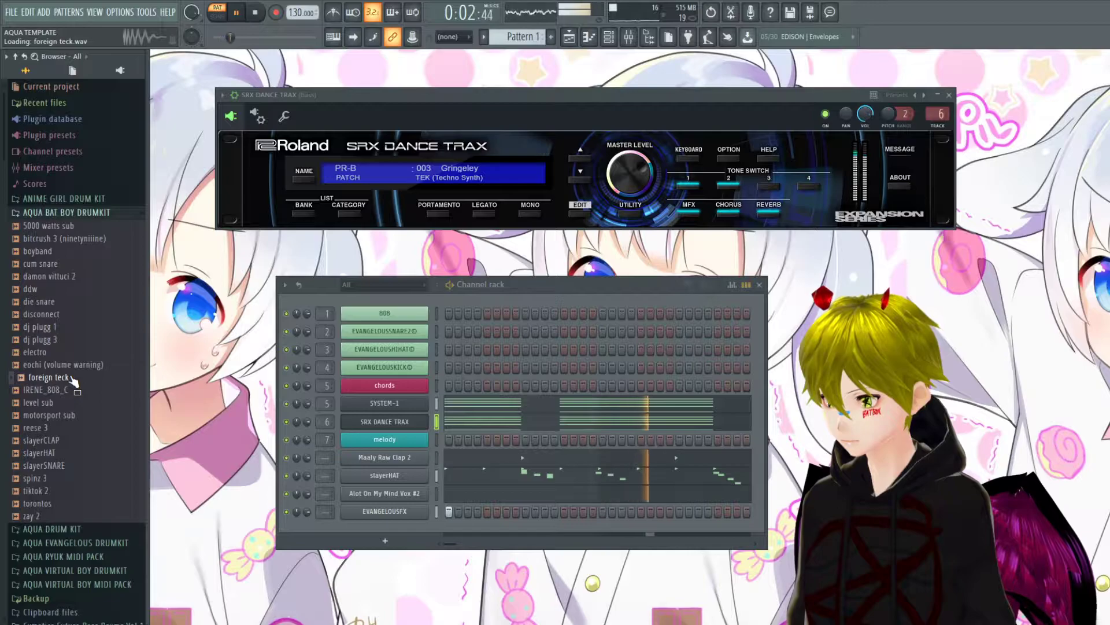
pyautogui.click(68, 390)
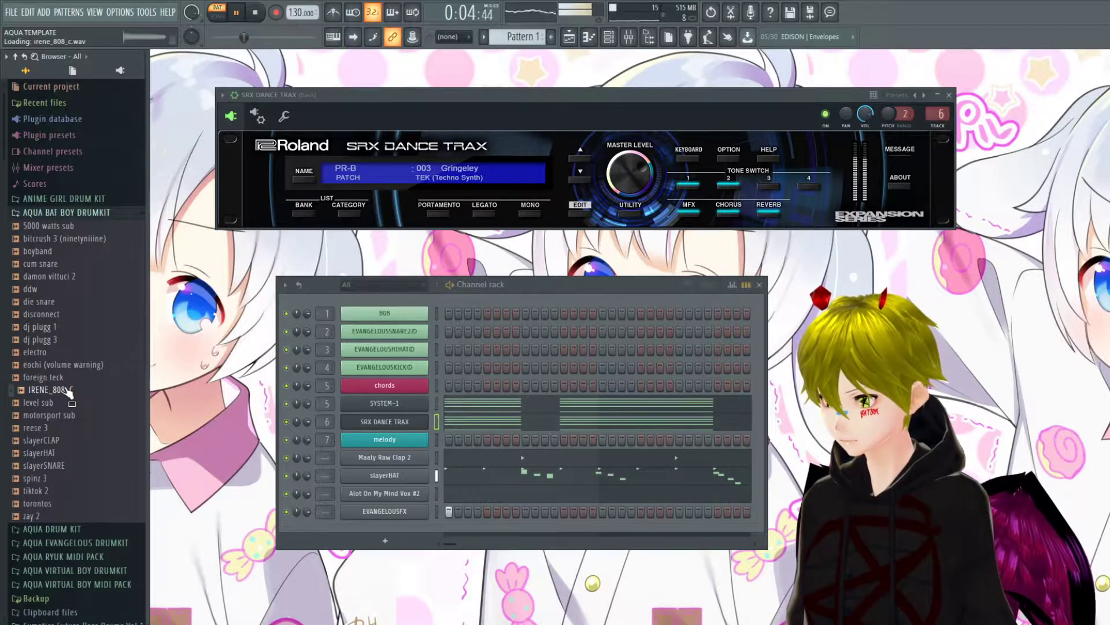
pyautogui.click(72, 479)
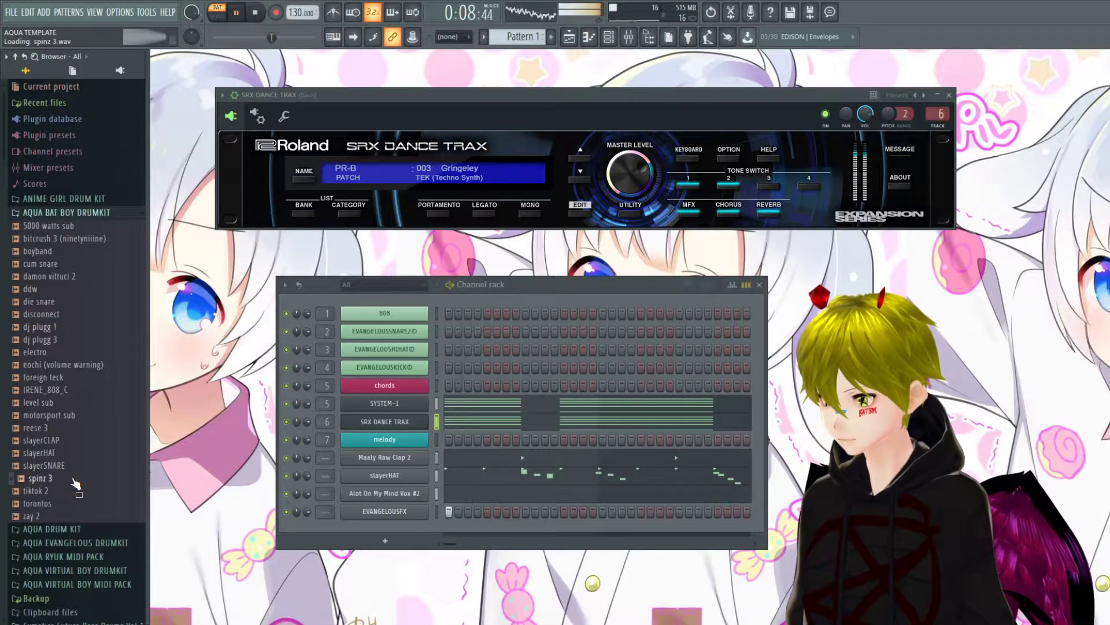
pyautogui.moveTo(76, 484); pyautogui.dragTo(393, 531)
pyautogui.click(389, 531)
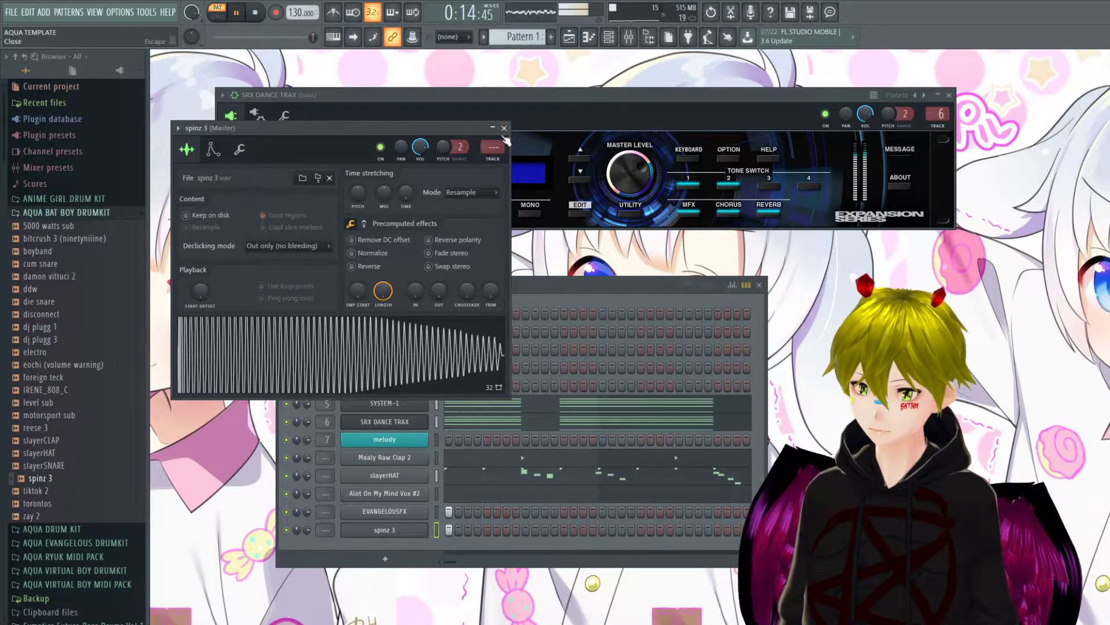
pyautogui.click(376, 530)
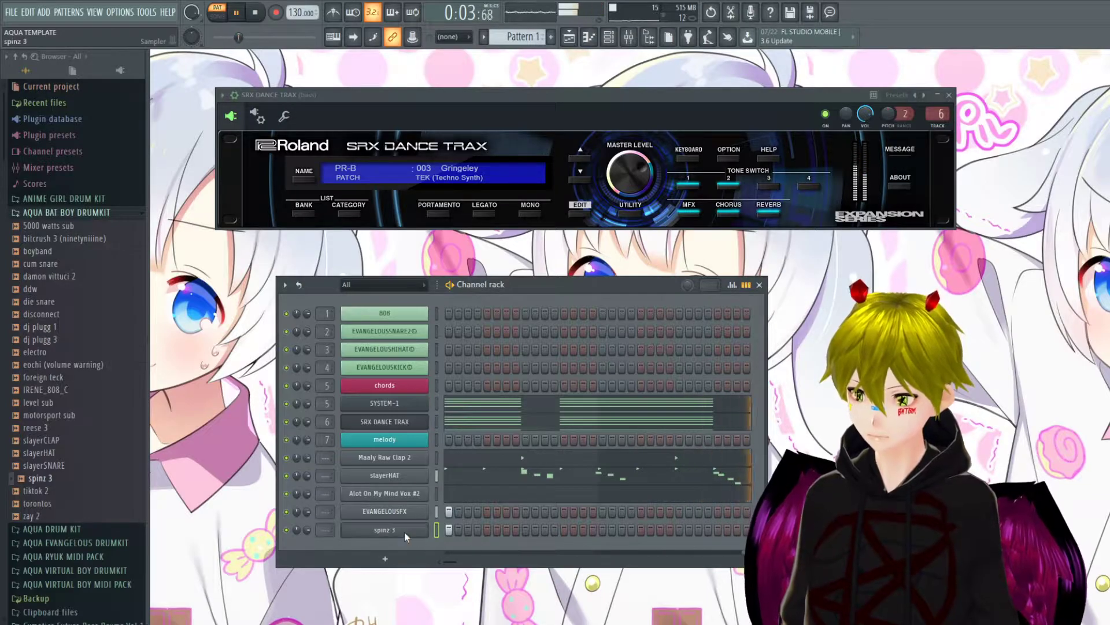
# In the spinz 3 piano roll, draw short max-velocity C5 notes near bars 2, 3, 4 and 5.
pyautogui.press('F7')
pyautogui.click(484, 374)
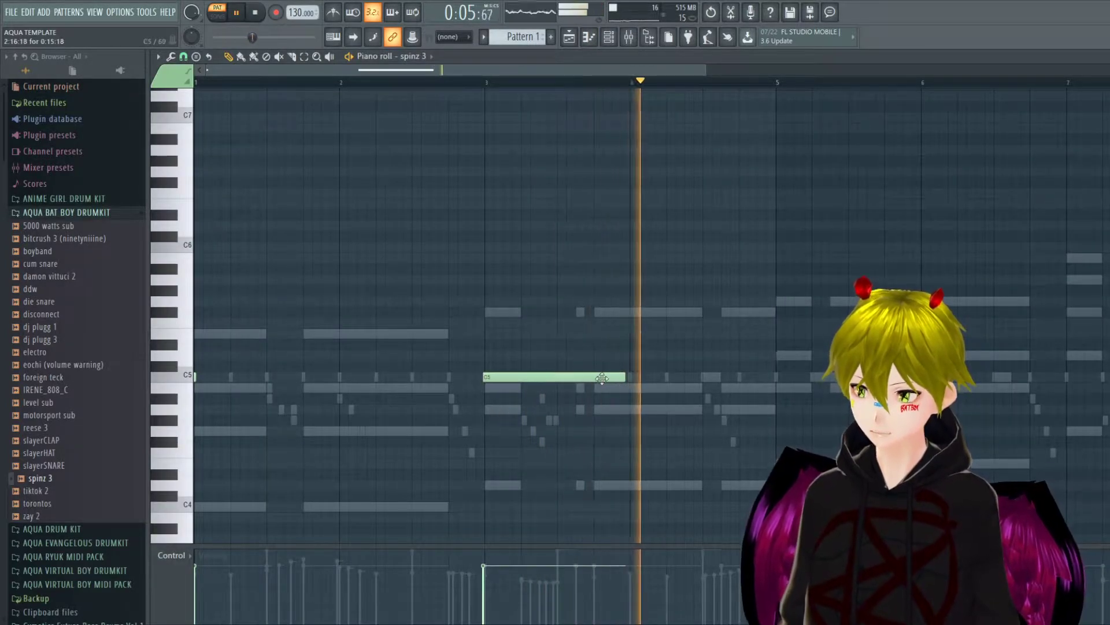
pyautogui.moveTo(197, 572); pyautogui.dragTo(197, 547)
pyautogui.moveTo(484, 567); pyautogui.dragTo(486, 546)
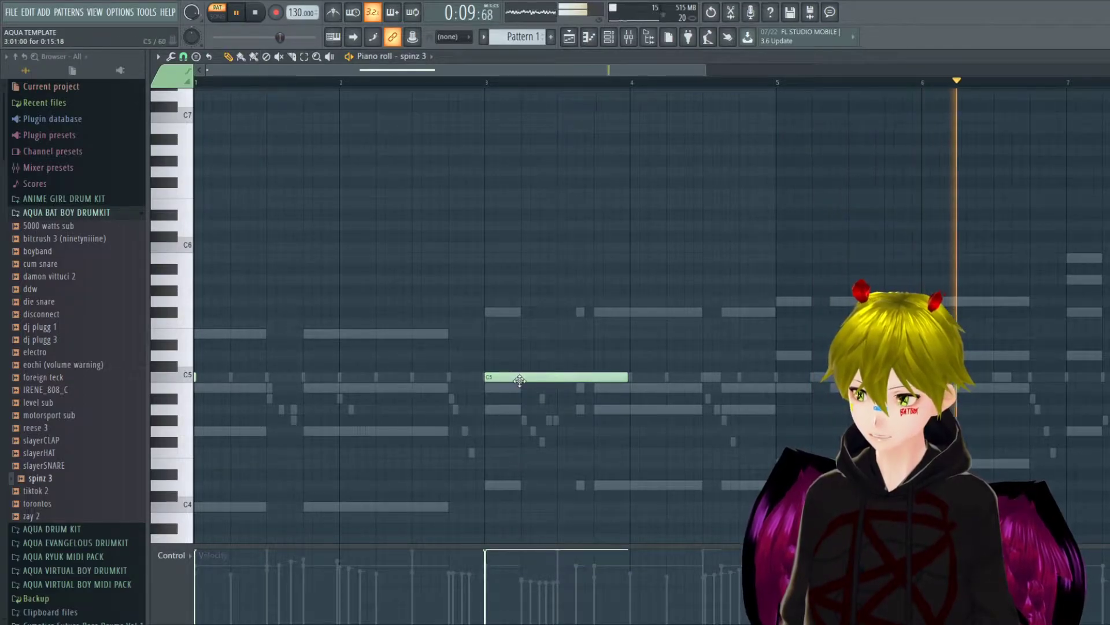
pyautogui.moveTo(627, 377); pyautogui.dragTo(521, 377)
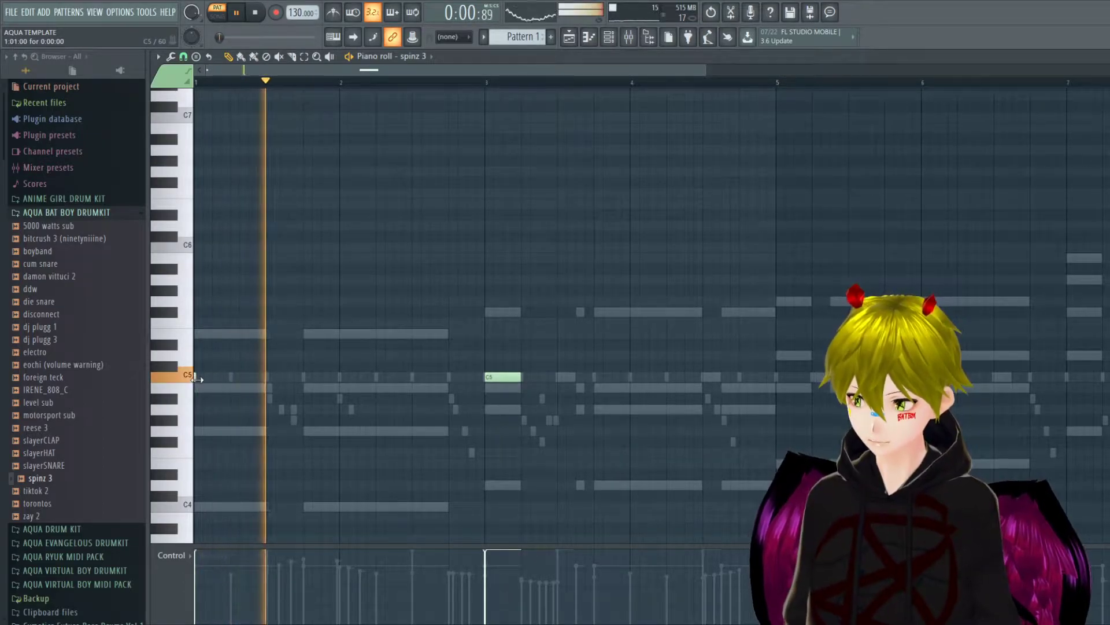
pyautogui.click(312, 377)
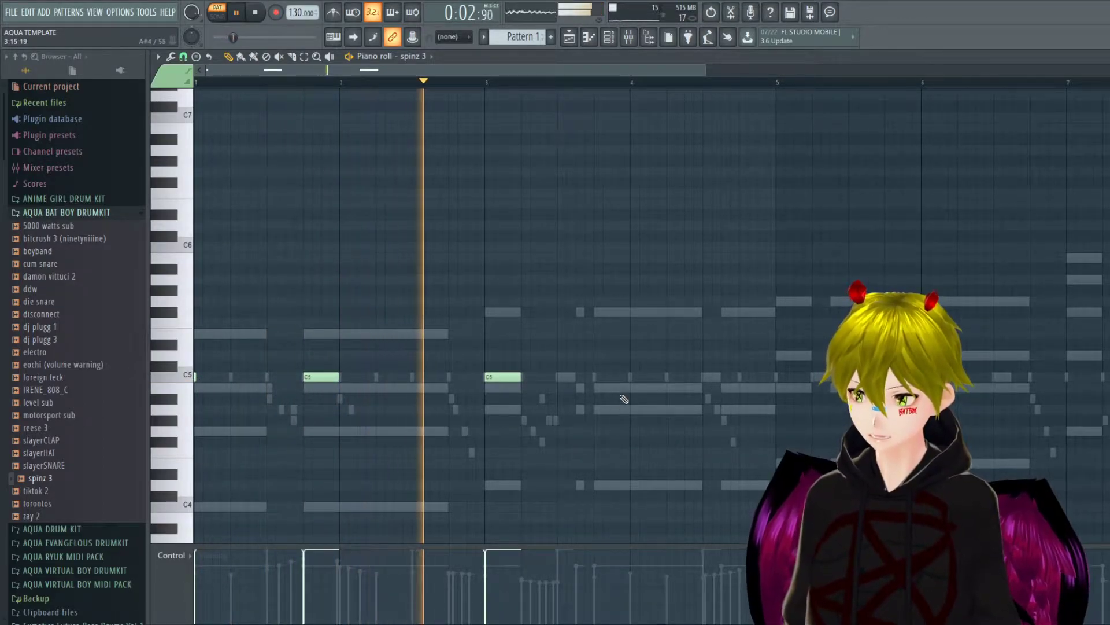
pyautogui.click(633, 377)
pyautogui.click(778, 377)
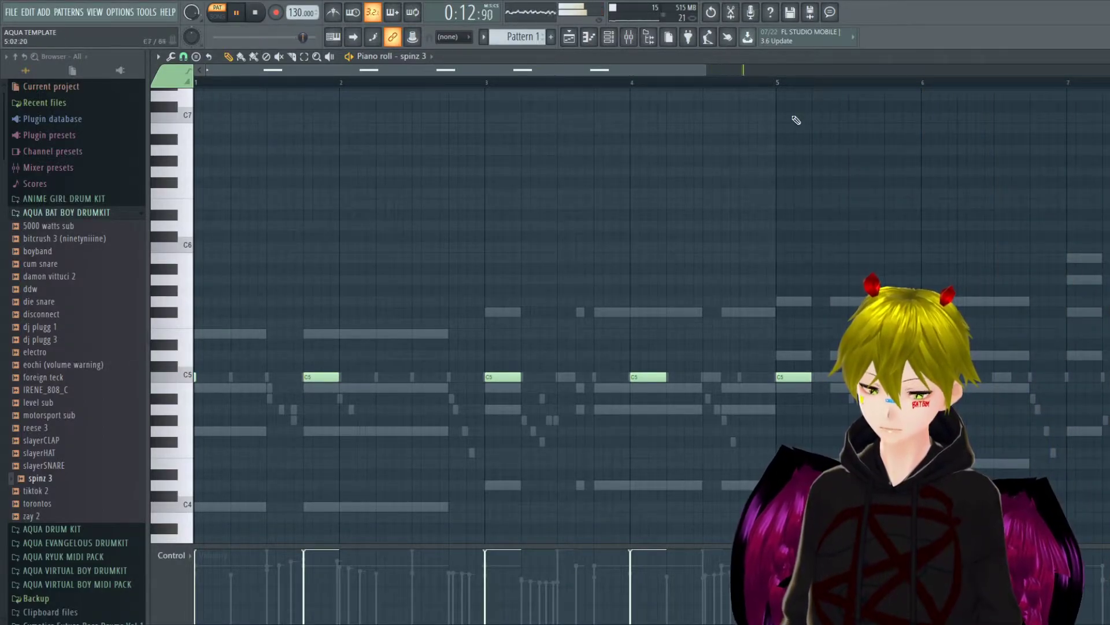
pyautogui.press('Escape')
# Route spinz 3 to mixer track 1 and turn the 808 insert fader down to -6.0 dB.
pyautogui.moveTo(325, 530); pyautogui.dragTo(325, 524)
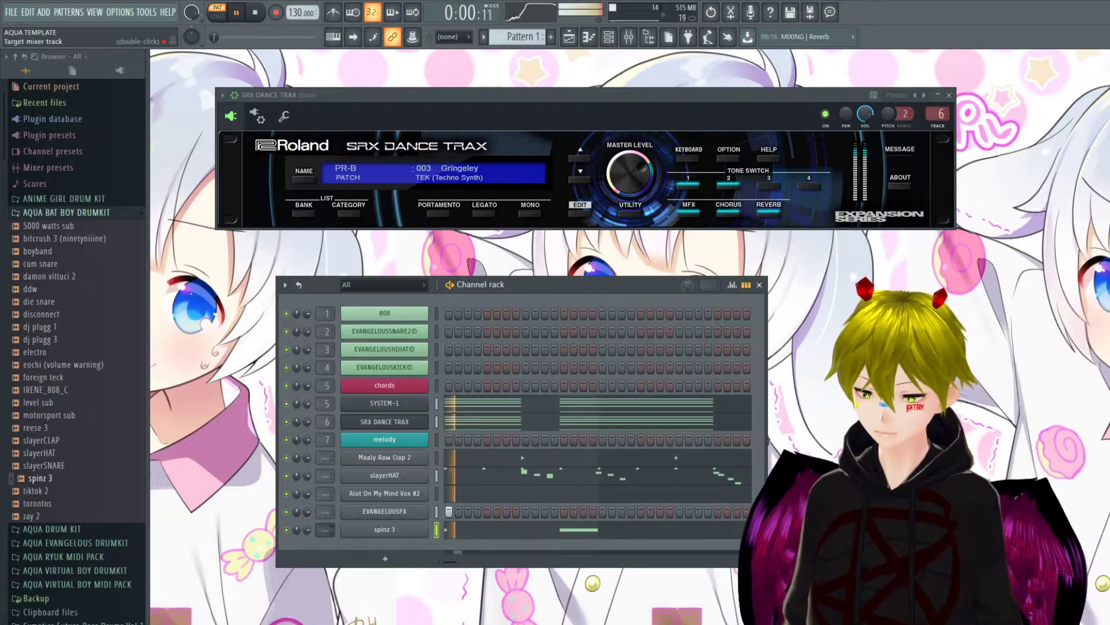
pyautogui.press('F9')
pyautogui.moveTo(347, 188); pyautogui.dragTo(347, 214)
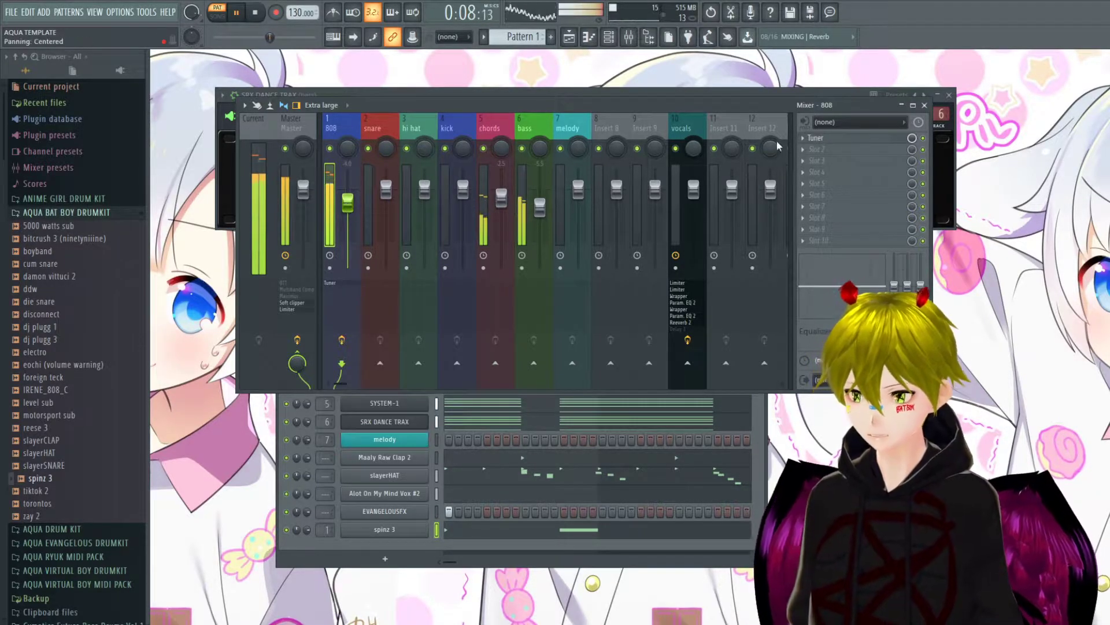
pyautogui.click(925, 105)
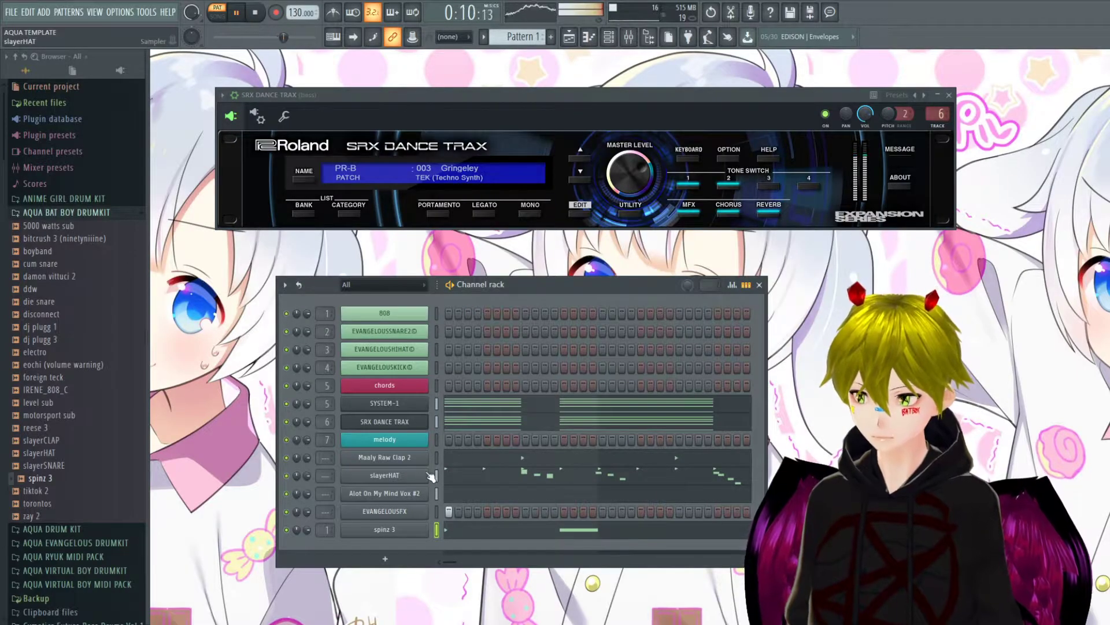
pyautogui.click(949, 95)
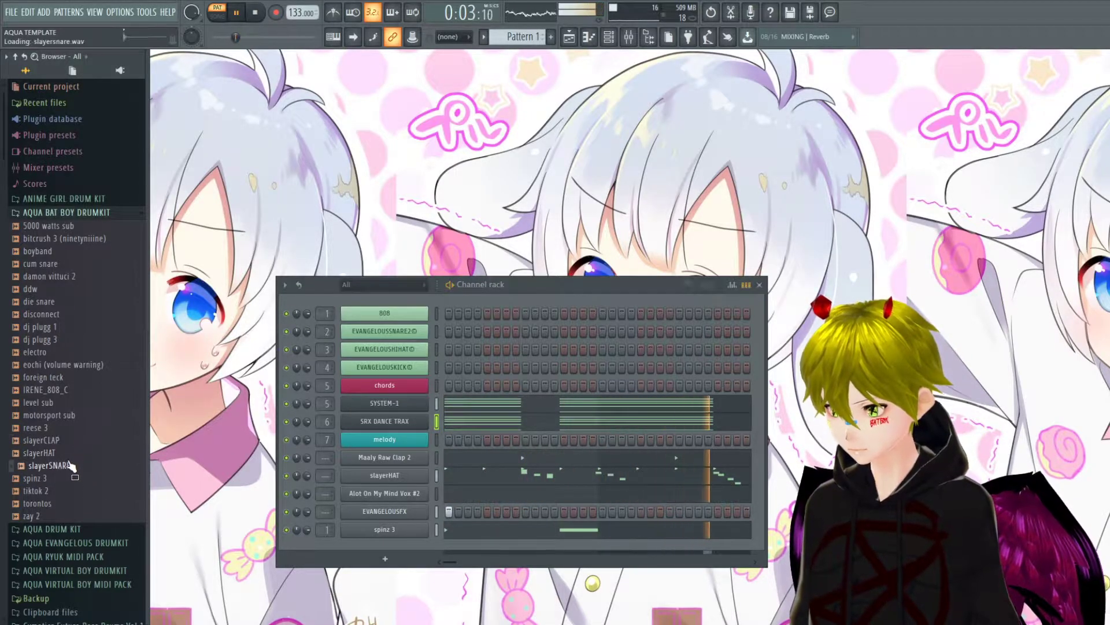
# Open the AQUA EVANGELOUS DRUMKIT folder and drag No_Lie_Snare into the Channel rack.
pyautogui.click(52, 466)
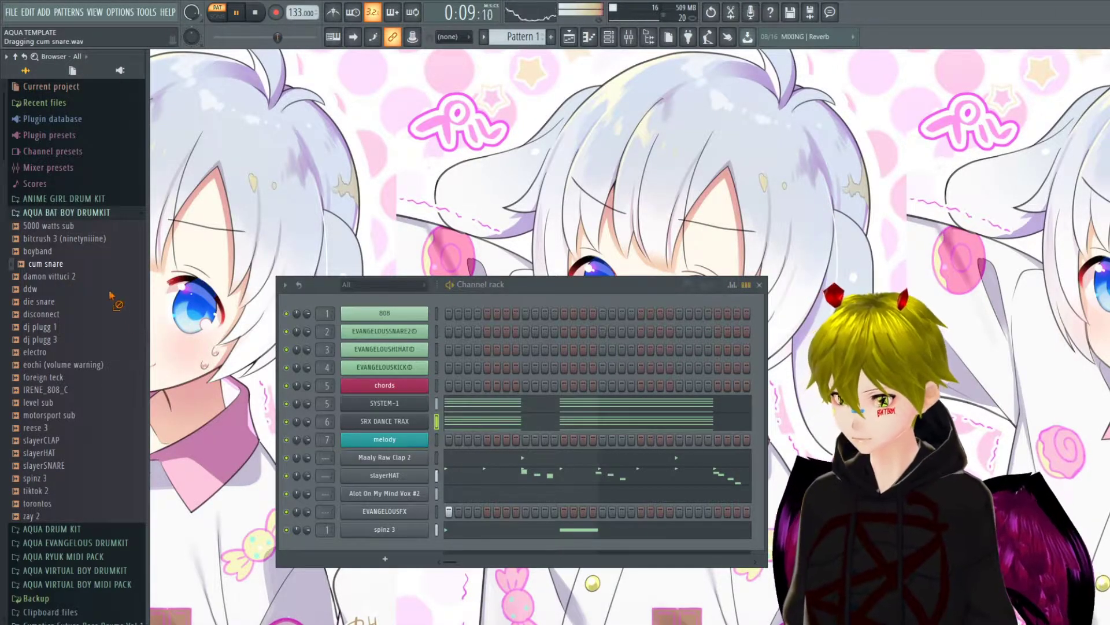
pyautogui.click(88, 199)
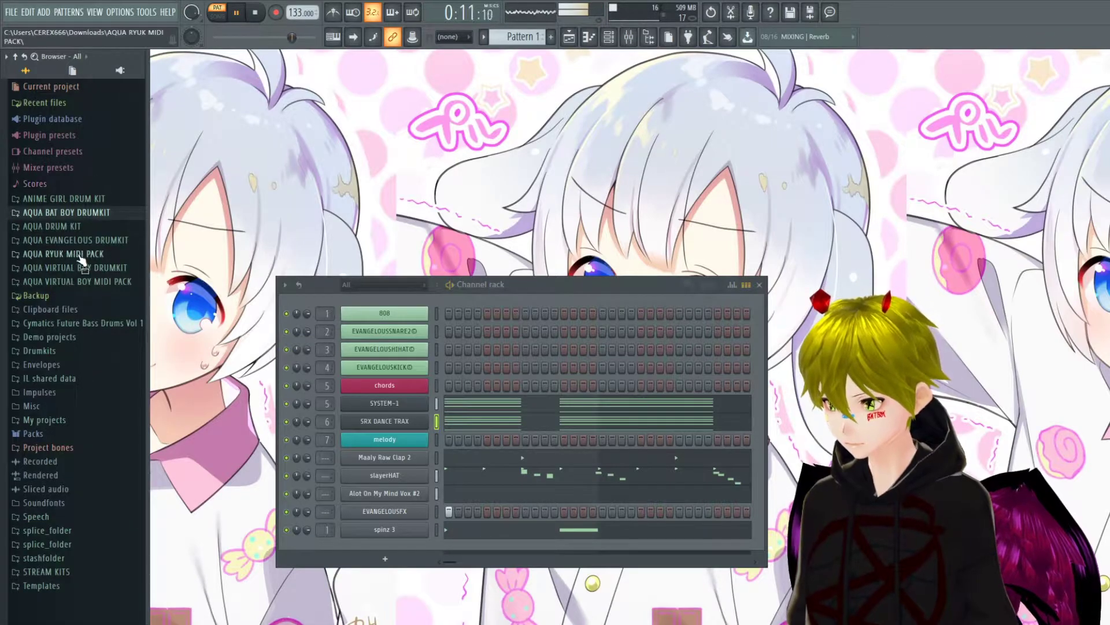
pyautogui.click(75, 240)
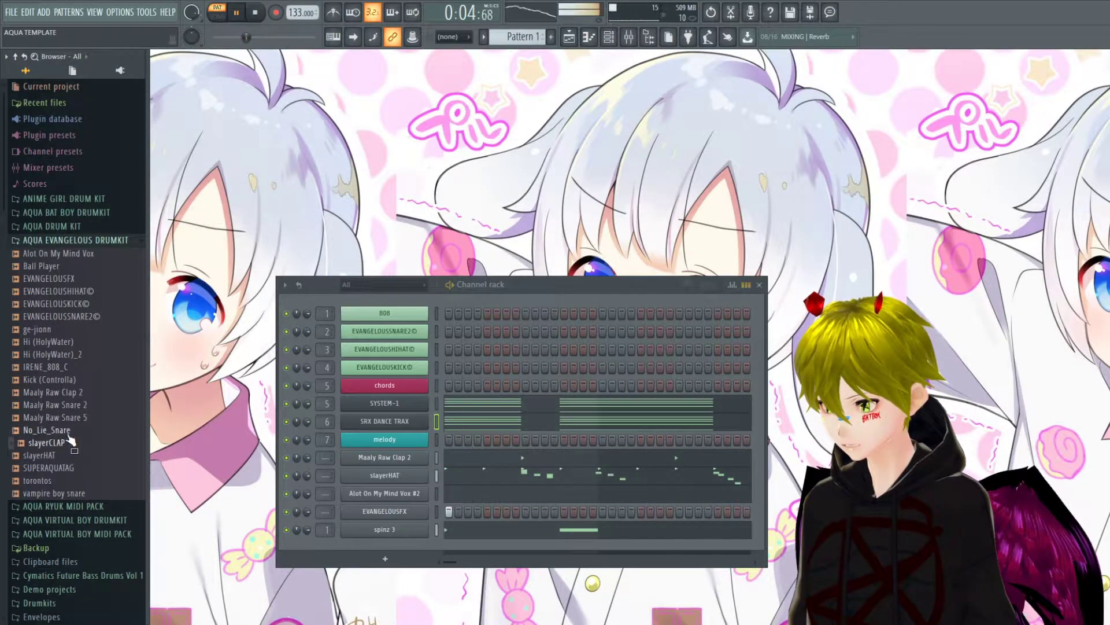
pyautogui.moveTo(364, 581); pyautogui.dragTo(94, 424)
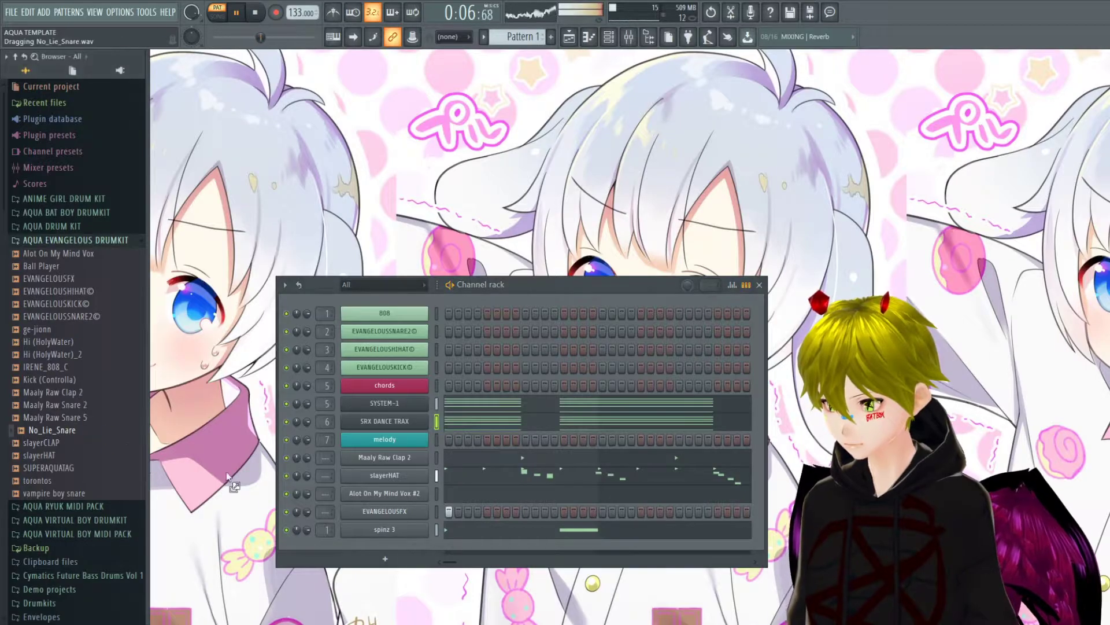
pyautogui.moveTo(369, 547); pyautogui.dragTo(369, 549)
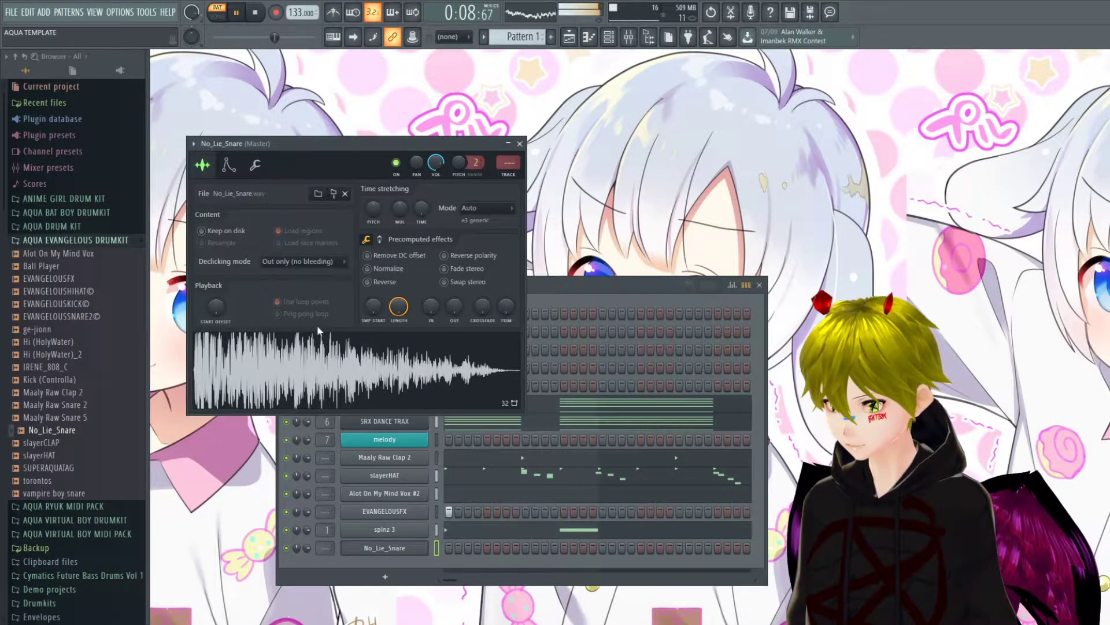
# Open the No_Lie_Snare piano roll and loop playback over bar 8.
pyautogui.click(519, 144)
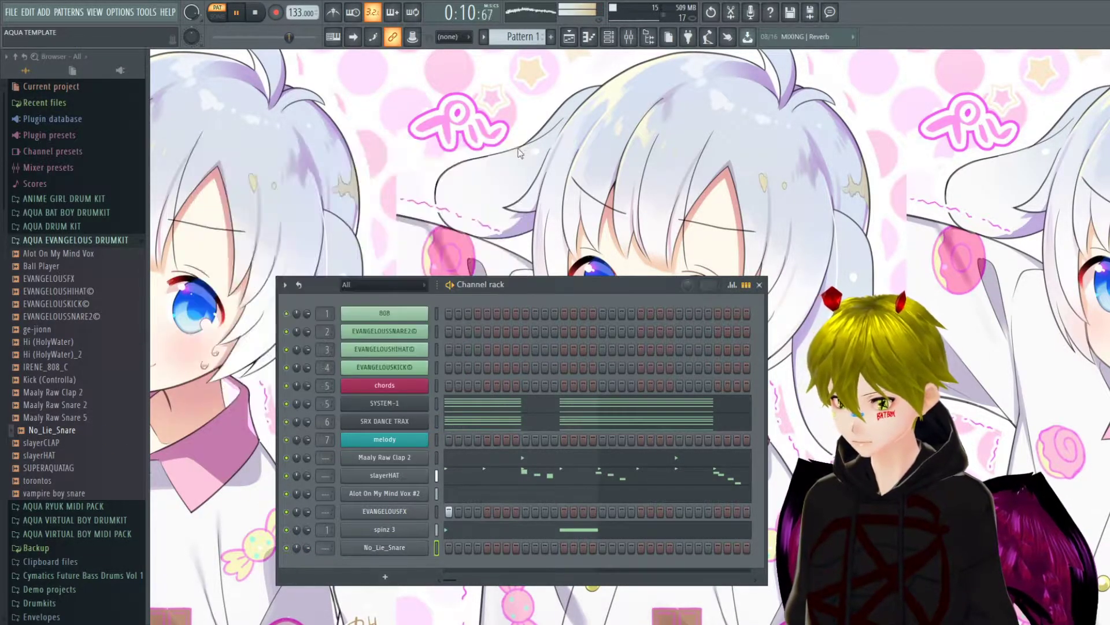
pyautogui.press('F7')
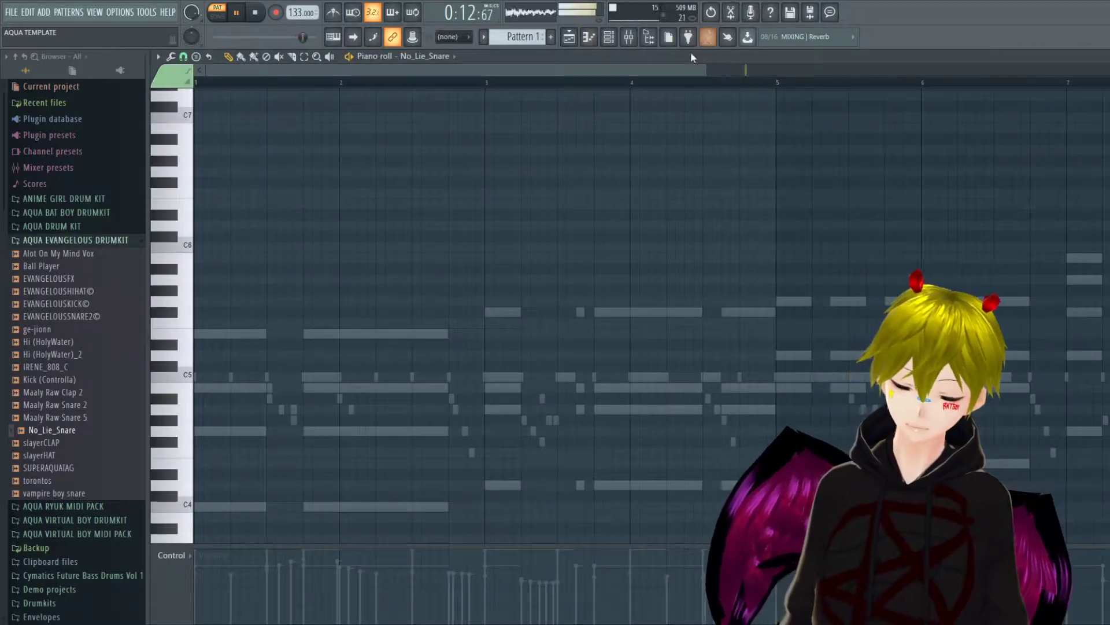
pyautogui.click(657, 85)
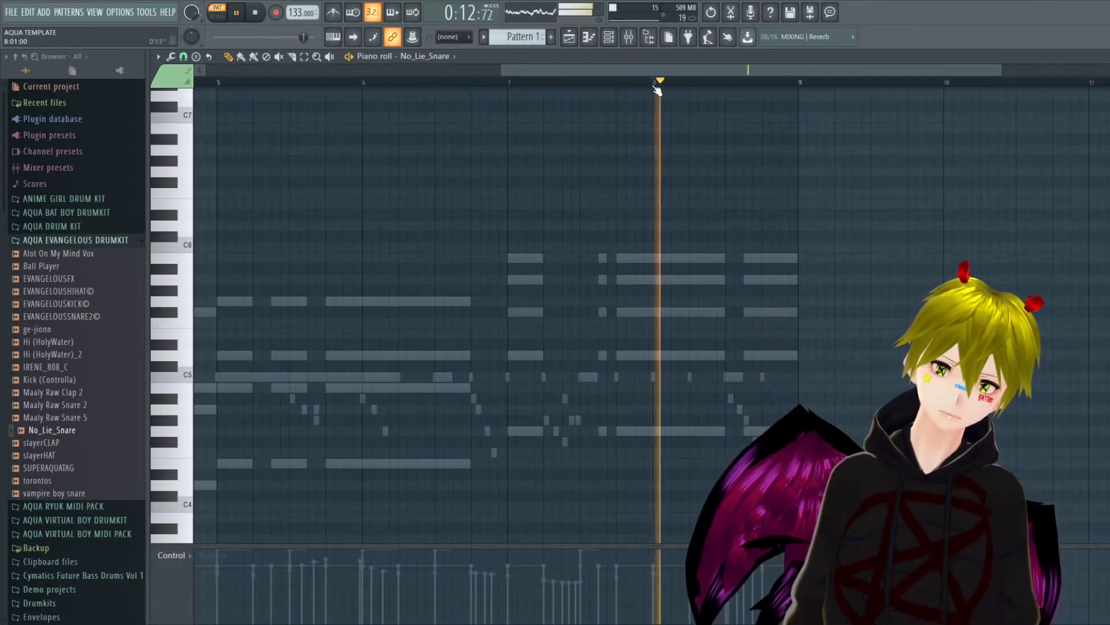
pyautogui.moveTo(658, 87); pyautogui.dragTo(797, 86)
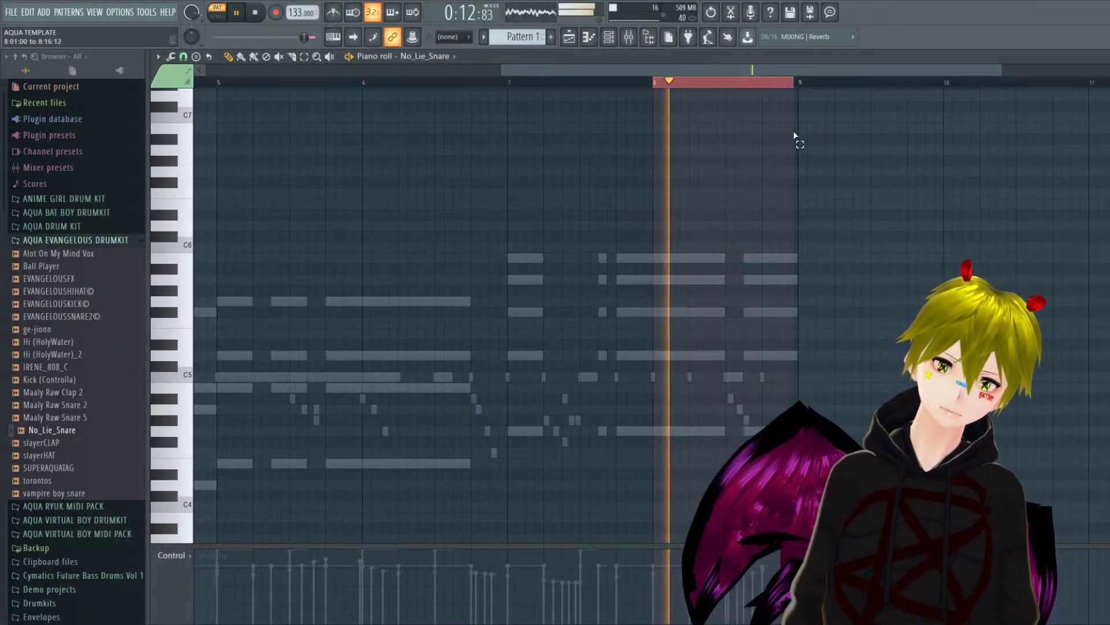
# Draw a roll of short snare notes between A#4 and C#5 late in bar 8.
pyautogui.click(694, 402)
pyautogui.rightClick(709, 399)
pyautogui.click(727, 418)
pyautogui.moveTo(726, 417); pyautogui.dragTo(727, 379)
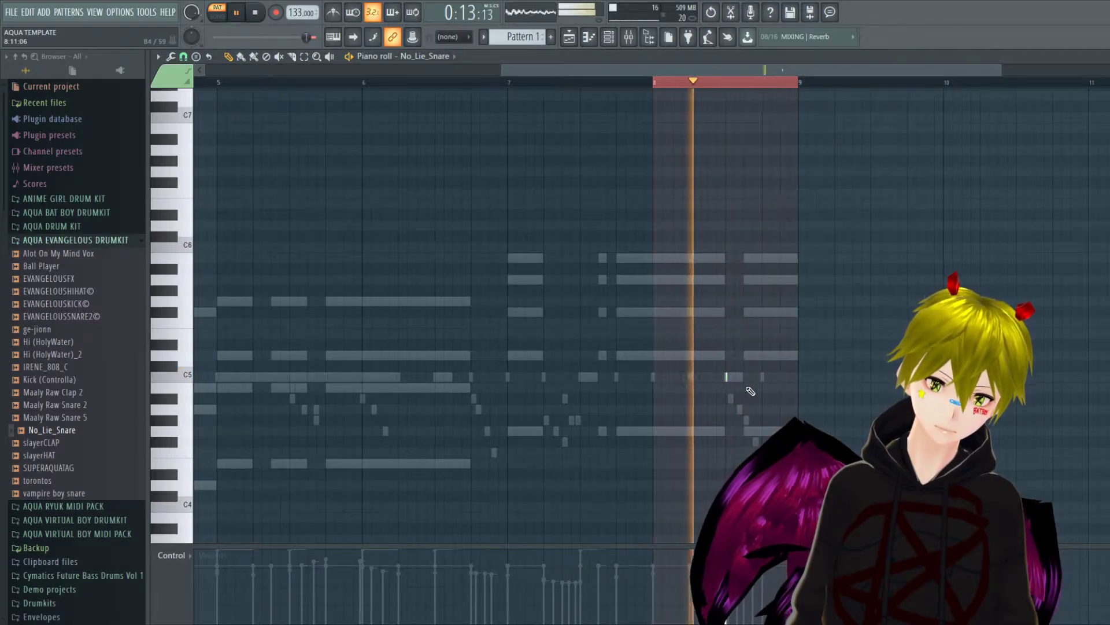
pyautogui.click(744, 388)
pyautogui.click(753, 388)
pyautogui.click(760, 400)
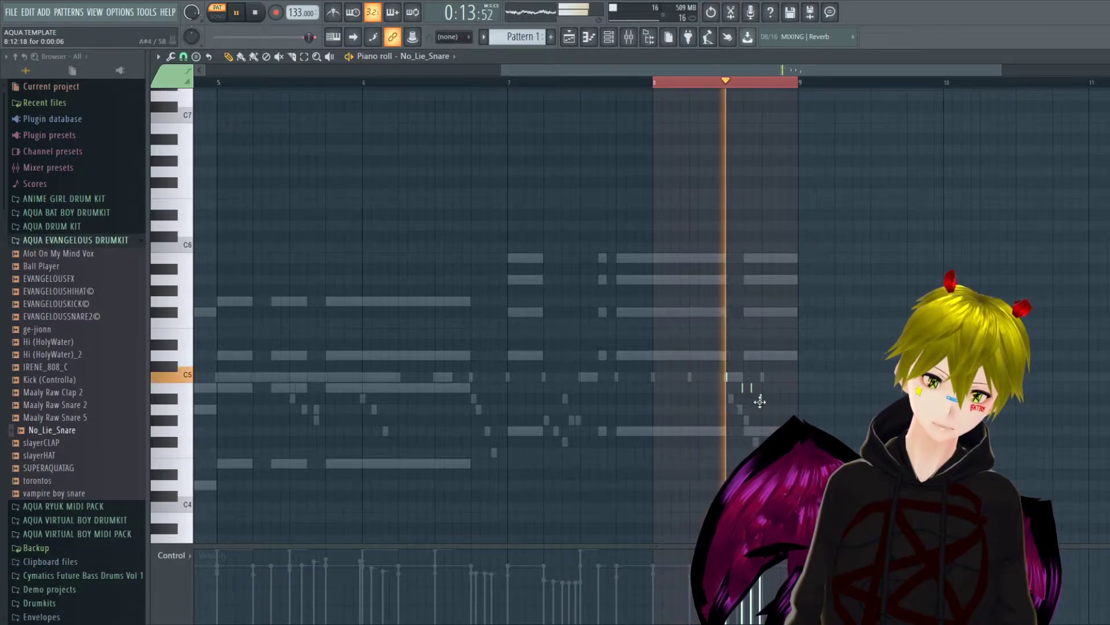
pyautogui.click(763, 399)
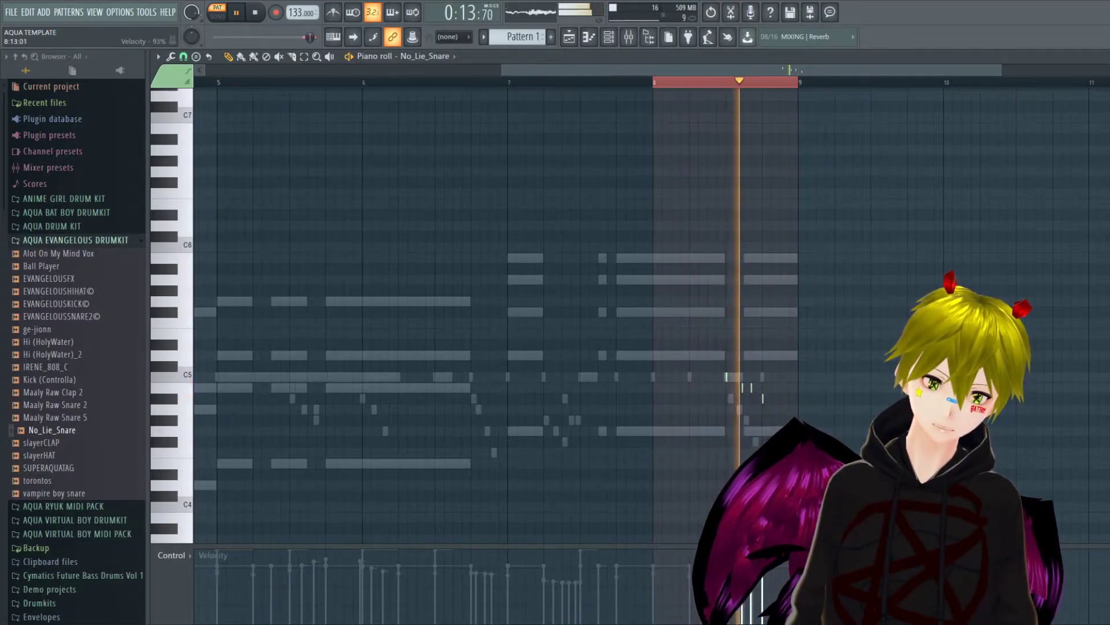
pyautogui.click(782, 399)
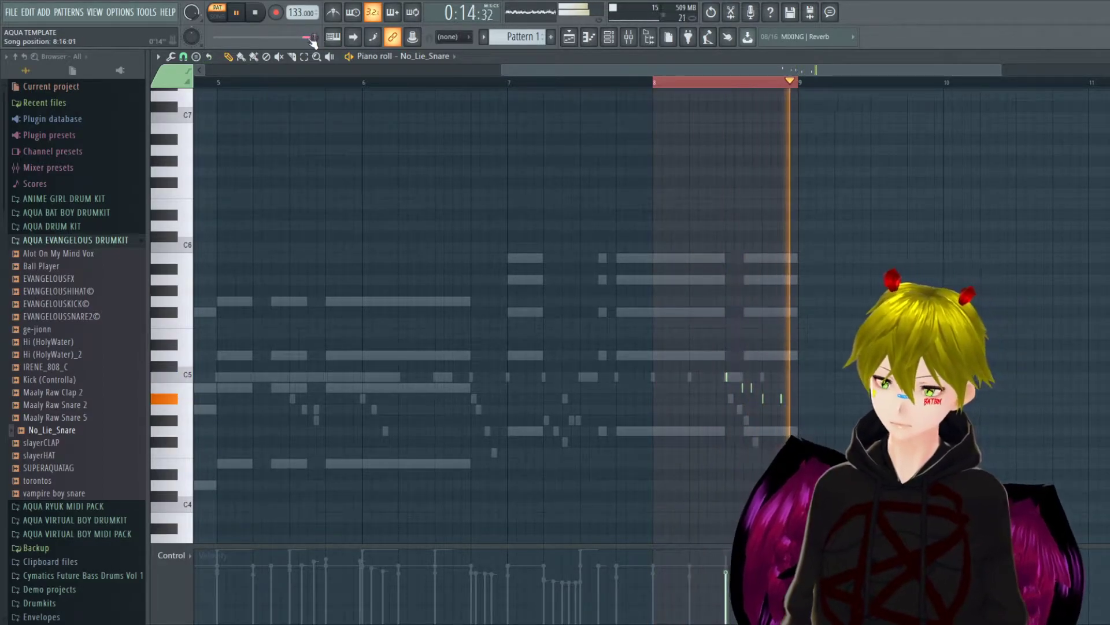
pyautogui.moveTo(307, 38); pyautogui.dragTo(216, 37)
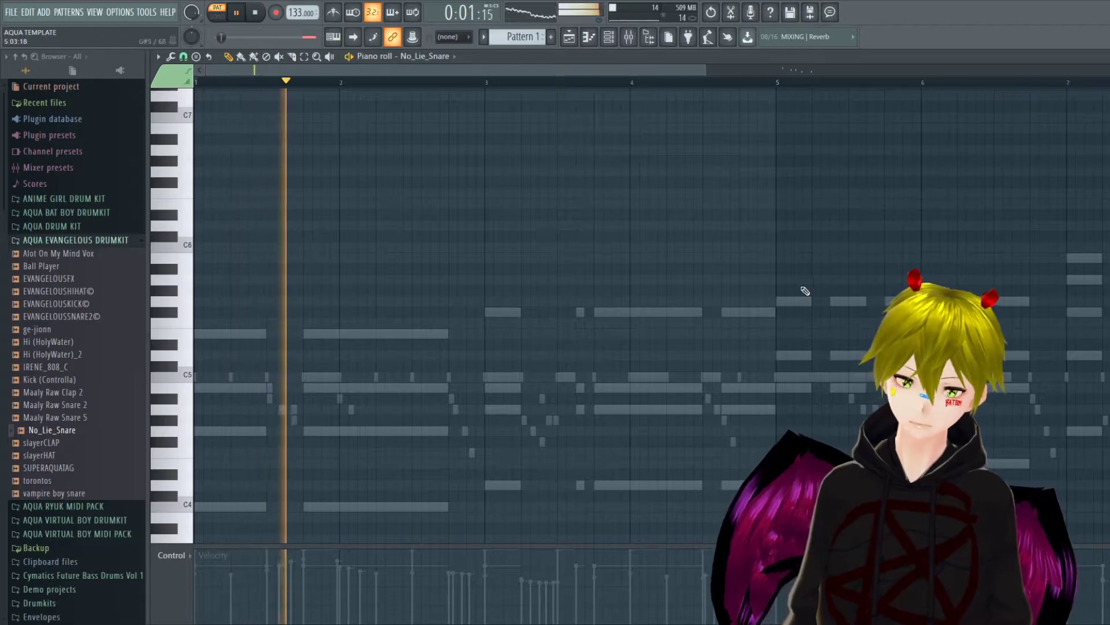
pyautogui.moveTo(706, 71); pyautogui.dragTo(1099, 70)
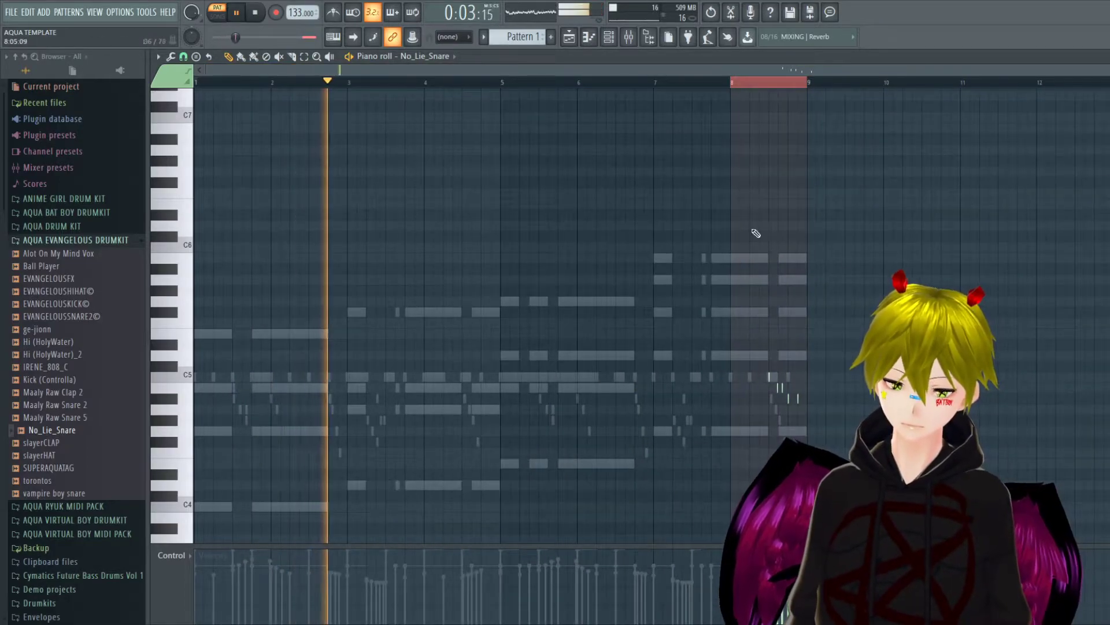
pyautogui.click(1103, 57)
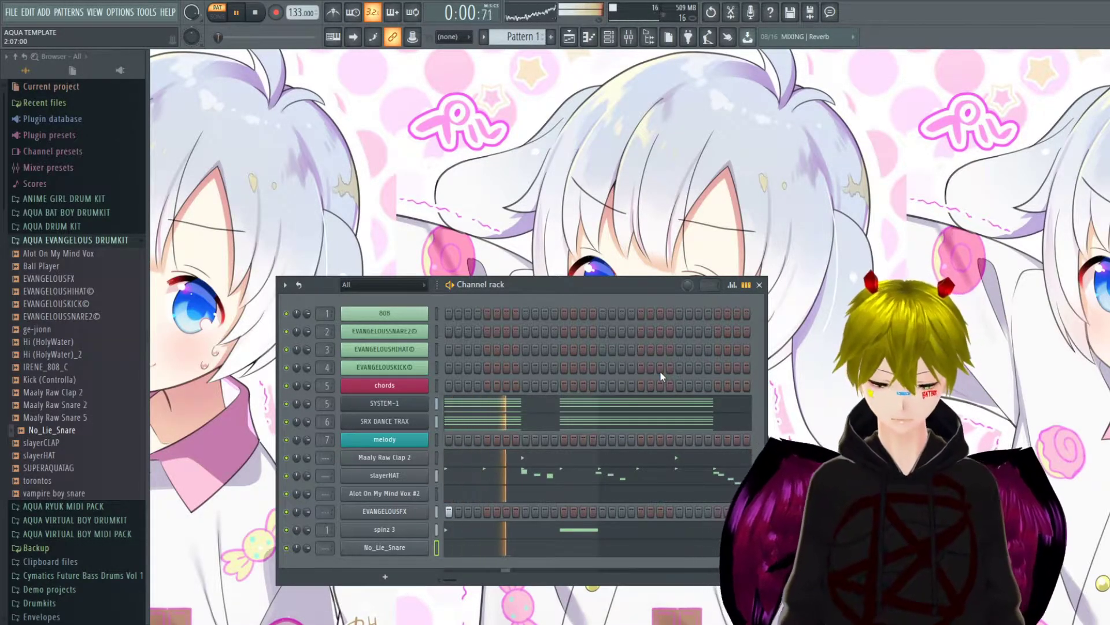
# Load Fruity parametric EQ 2 into Master slot 4 and boost its band 7 high shelf to 5.7 dB.
pyautogui.click(571, 37)
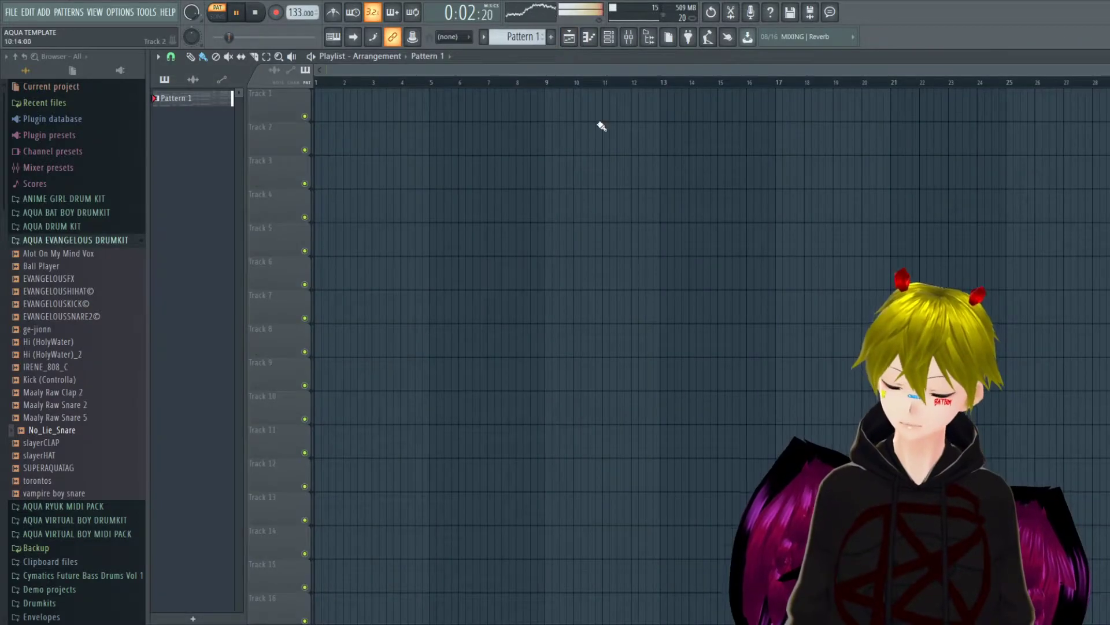
pyautogui.click(628, 36)
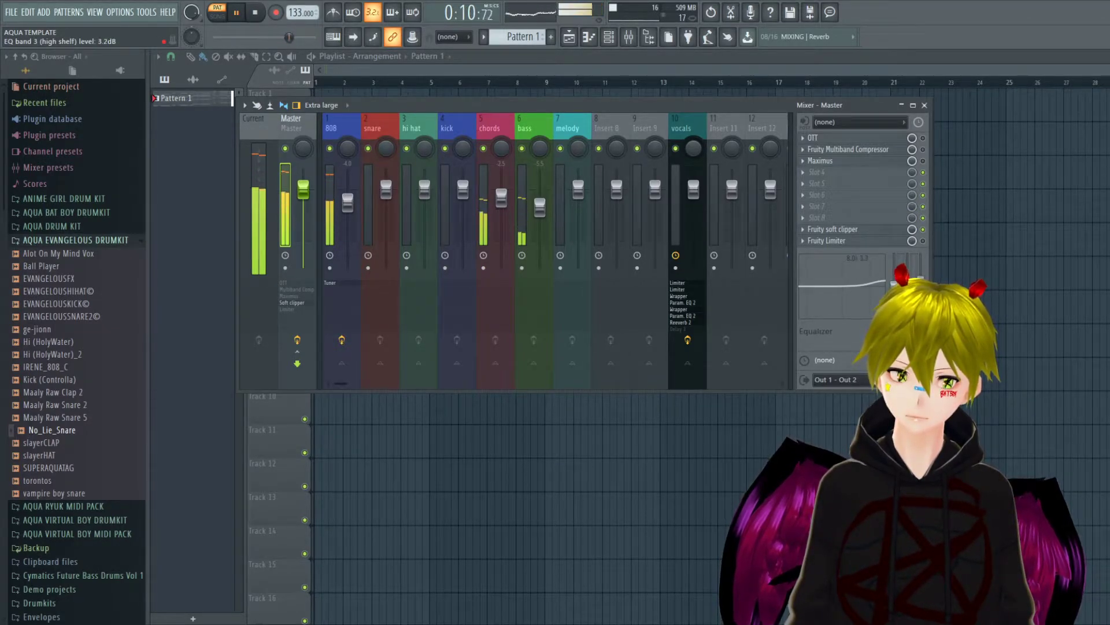
pyautogui.click(990, 292)
pyautogui.moveTo(491, 290); pyautogui.dragTo(485, 266)
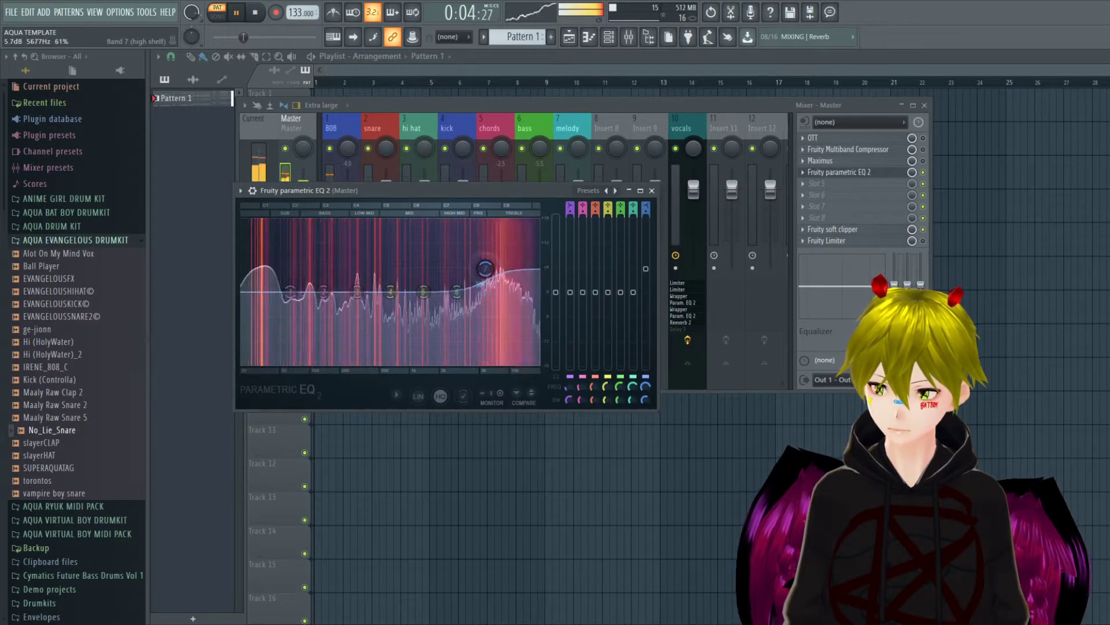
pyautogui.click(652, 190)
pyautogui.click(924, 105)
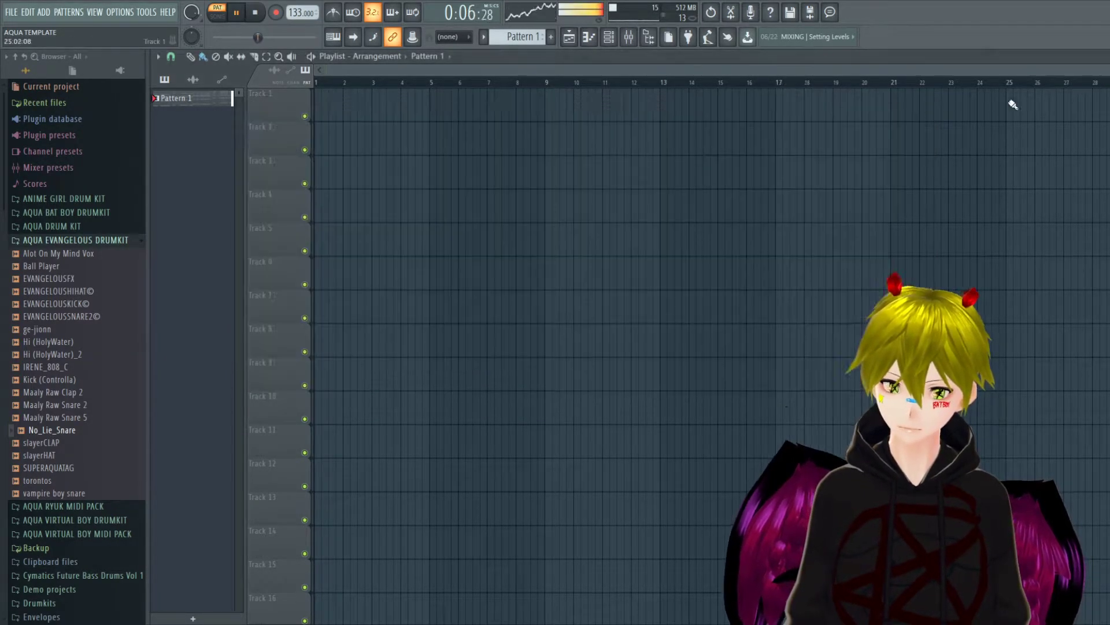
# Split Pattern 1 into one pattern per channel.
pyautogui.press('F5')
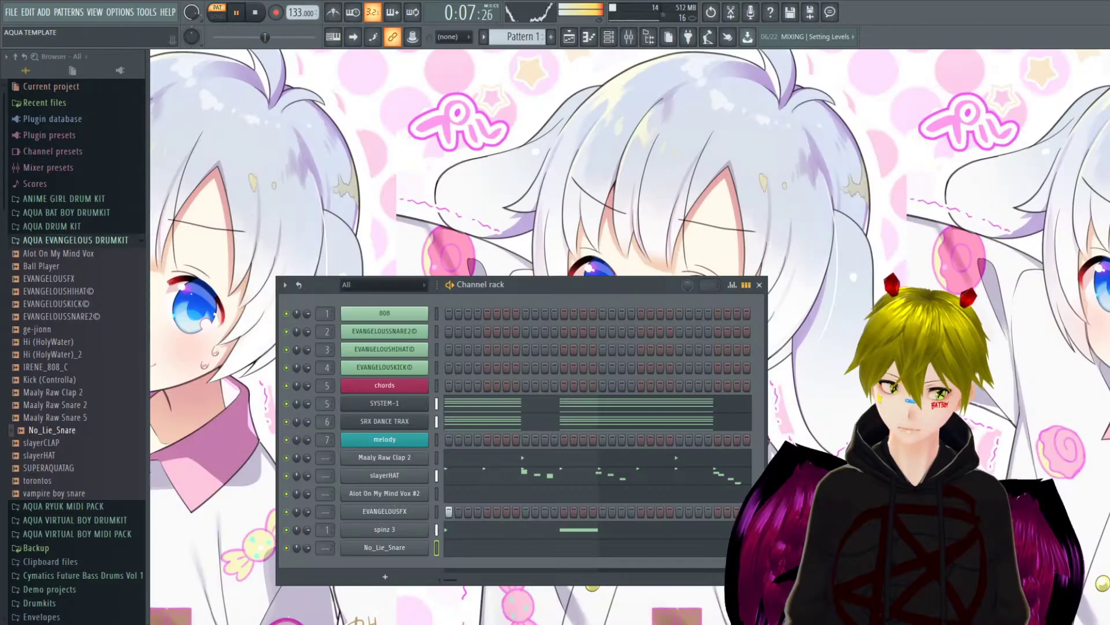
pyautogui.click(17, 57)
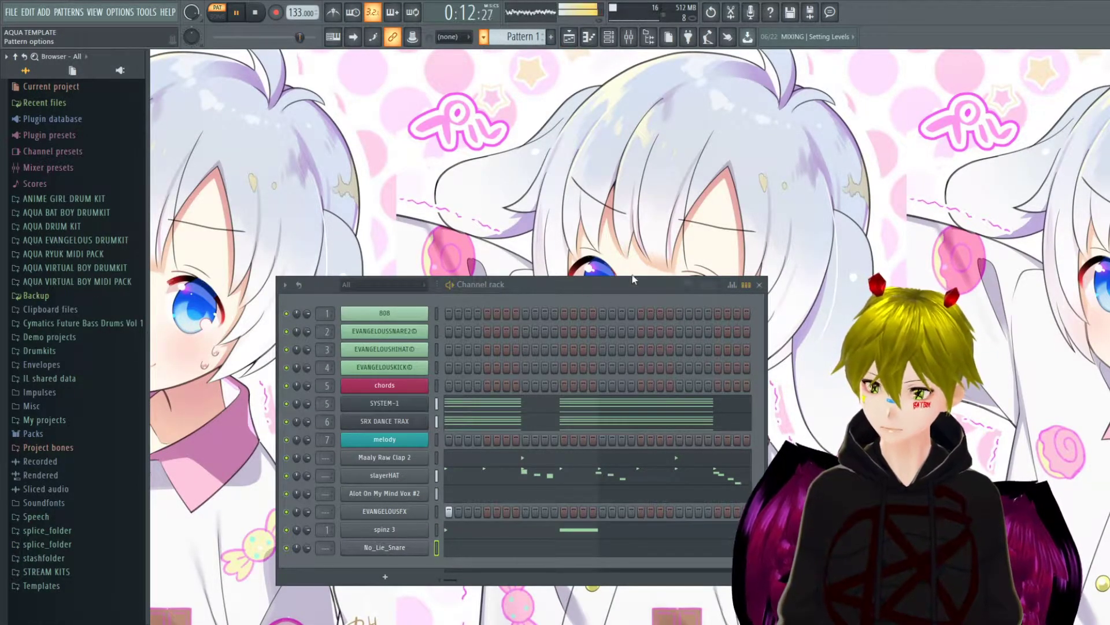
pyautogui.click(593, 224)
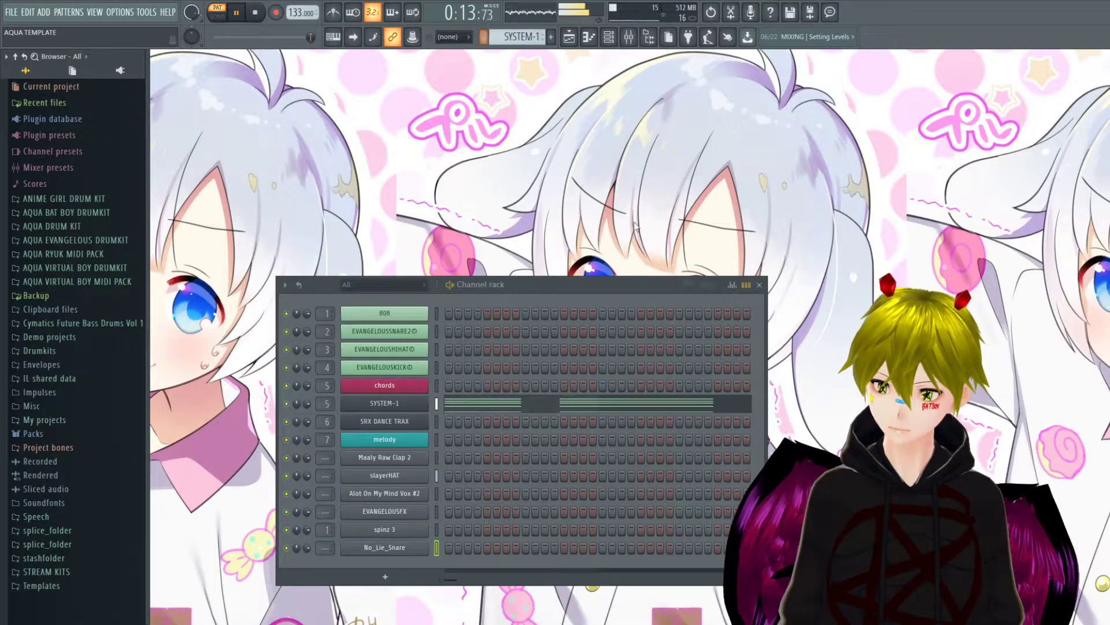
pyautogui.click(572, 36)
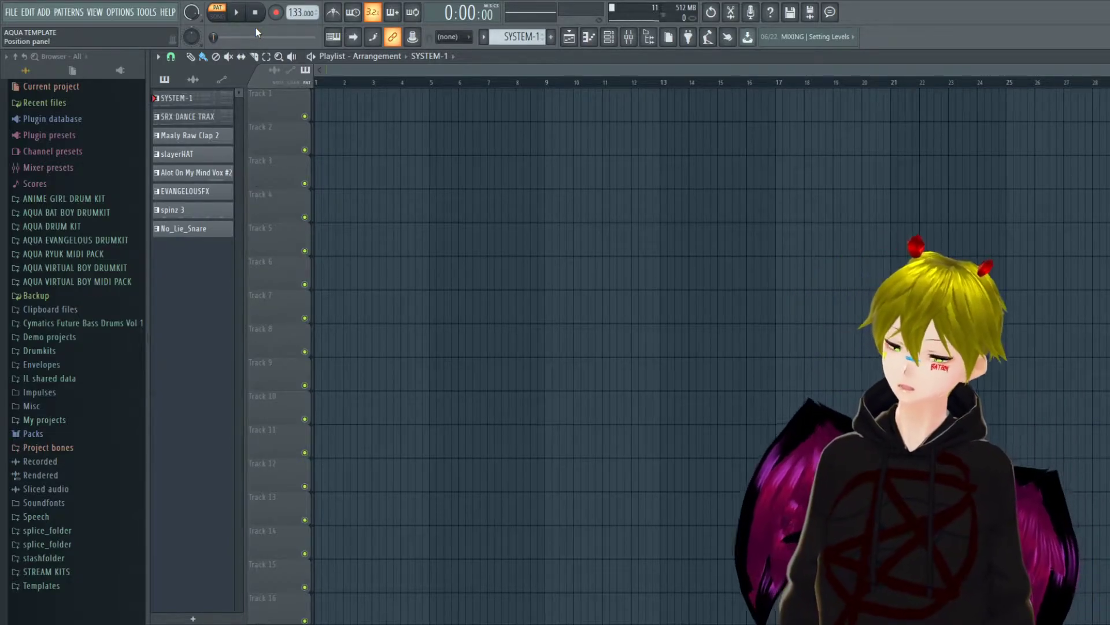
# Place SYSTEM-1 on Track 1 from bar 1 and SRX DANCE TRAX on Track 2 at bar 9, playing the song.
pyautogui.moveTo(173, 97); pyautogui.dragTo(386, 110)
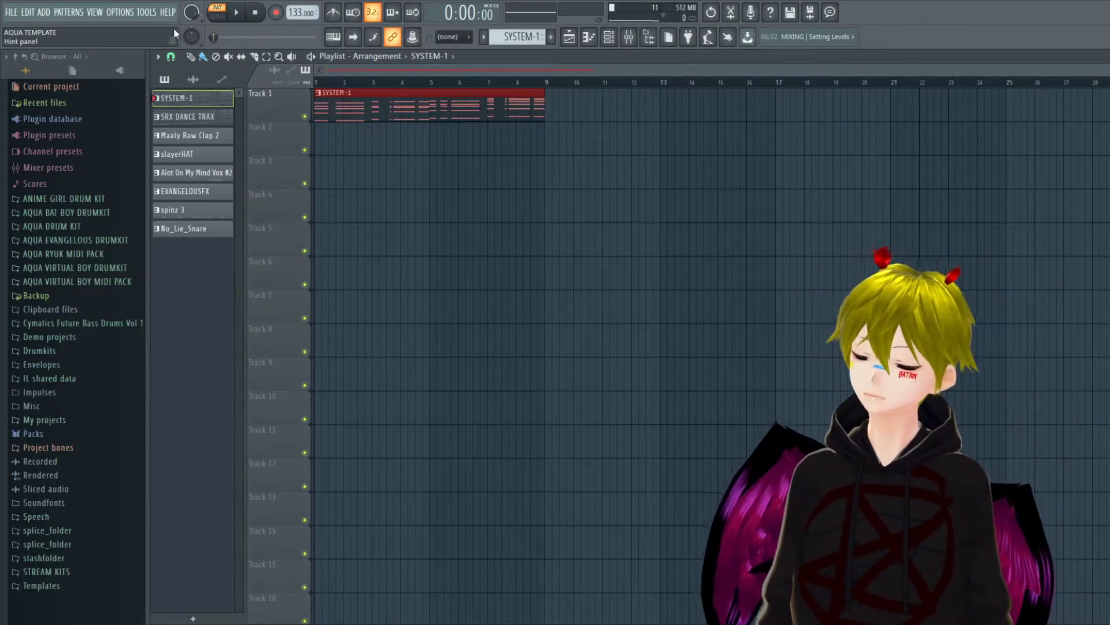
pyautogui.click(219, 16)
pyautogui.press('space')
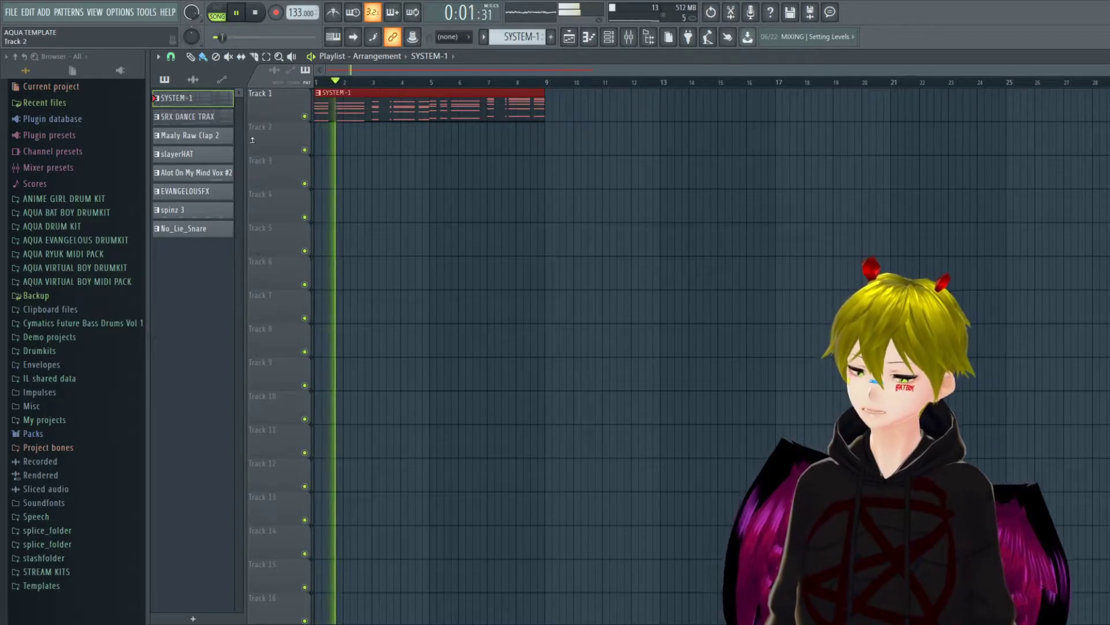
pyautogui.moveTo(178, 118); pyautogui.dragTo(547, 137)
pyautogui.moveTo(340, 100); pyautogui.dragTo(572, 101)
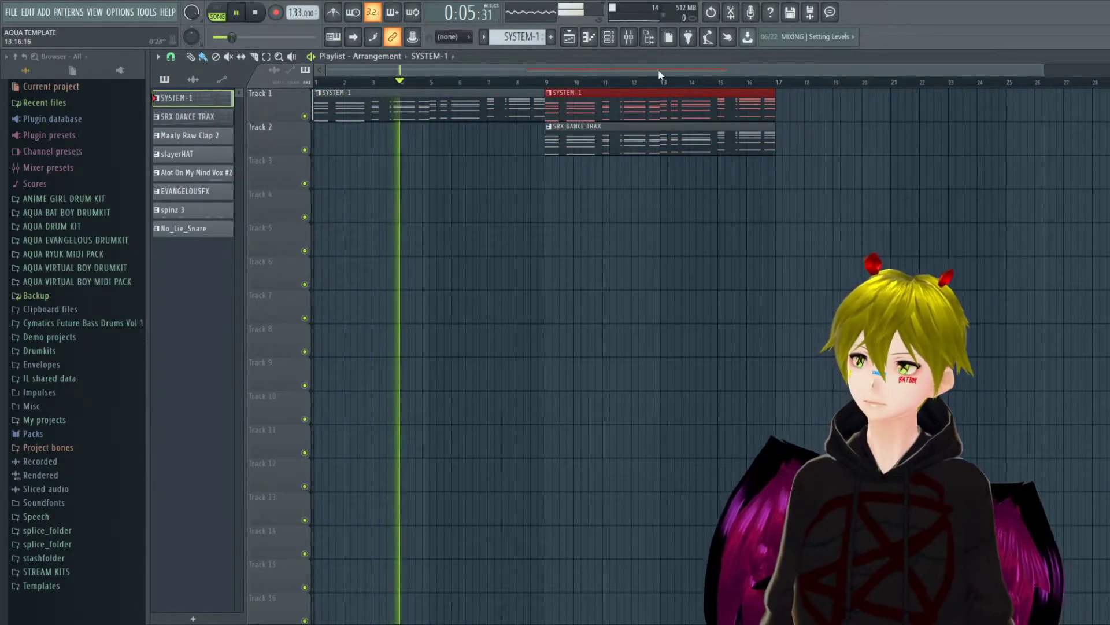
pyautogui.moveTo(1042, 70); pyautogui.dragTo(1109, 70)
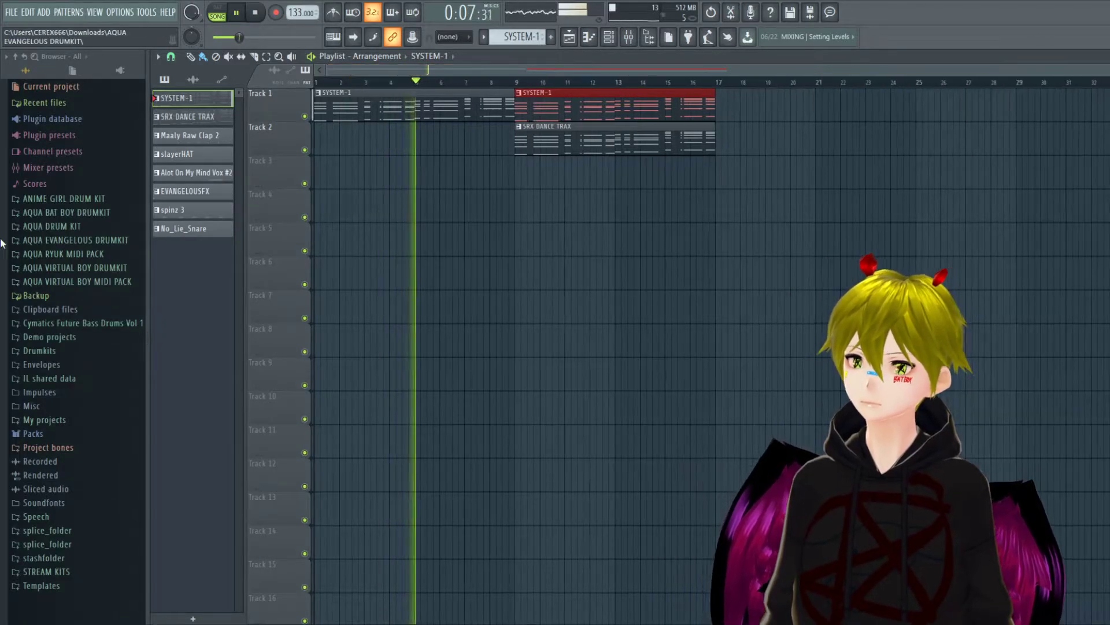
# Add the Alot On My Mind Vox #2 clip on Track 4 from bar 9 to bar 17.
pyautogui.click(191, 172)
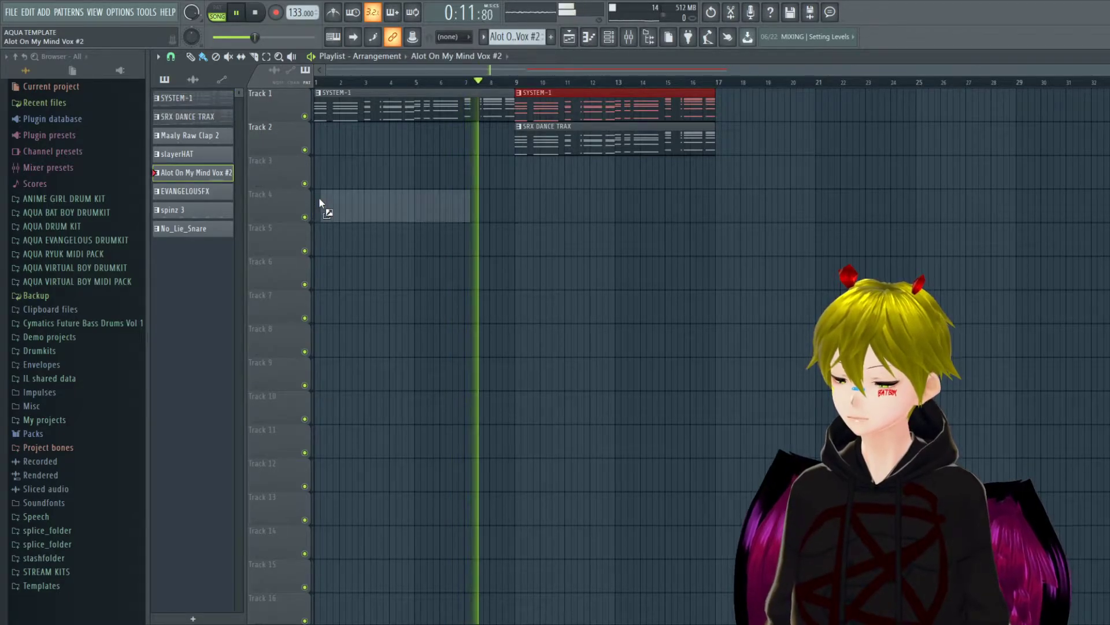
pyautogui.click(518, 213)
pyautogui.moveTo(664, 212); pyautogui.dragTo(715, 213)
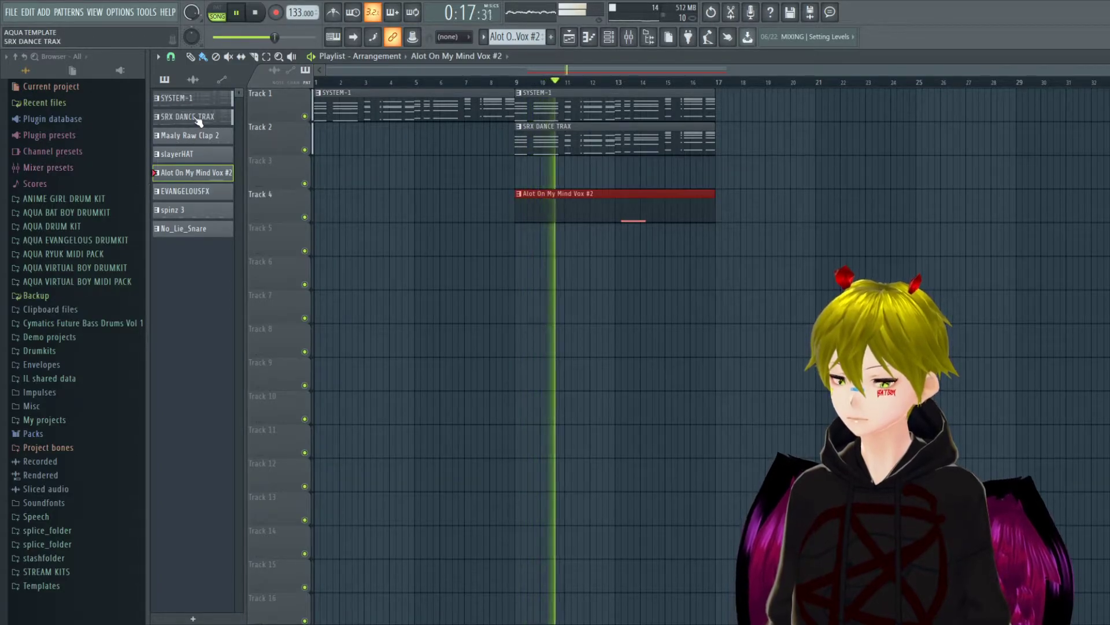
# Add SYSTEM-1 and SRX DANCE TRAX clips lined up at bar 17.
pyautogui.click(654, 111)
pyautogui.click(738, 111)
pyautogui.click(779, 138)
pyautogui.moveTo(808, 138); pyautogui.dragTo(751, 142)
pyautogui.rightClick(746, 141)
pyautogui.click(667, 137)
pyautogui.click(727, 146)
pyautogui.moveTo(758, 108); pyautogui.dragTo(740, 106)
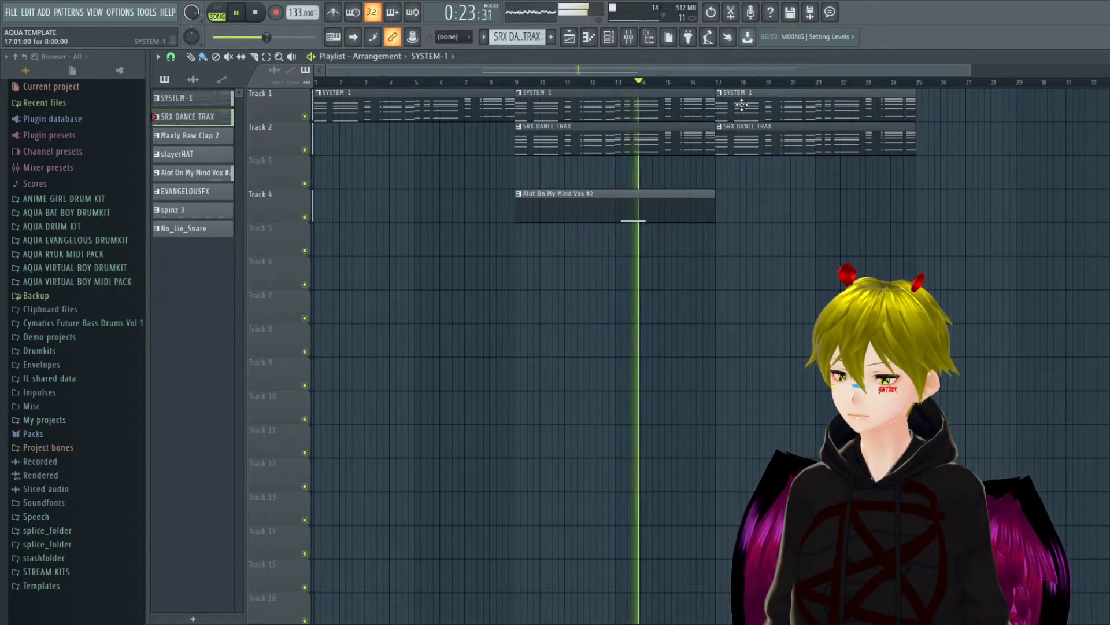
# Place an EVANGELOUSFX clip on Track 5 at bar 9, stop playback, and expand AQUA EVANGELOUS DRUMKIT.
pyautogui.click(185, 191)
pyautogui.click(516, 241)
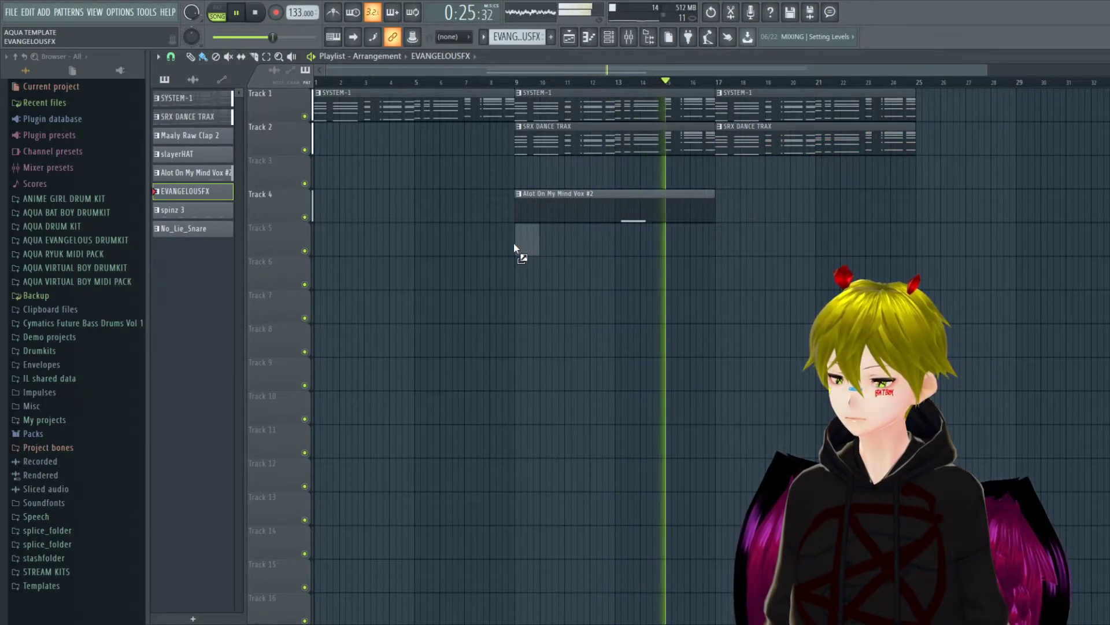
pyautogui.press('space')
pyautogui.click(80, 214)
pyautogui.click(87, 212)
pyautogui.click(79, 246)
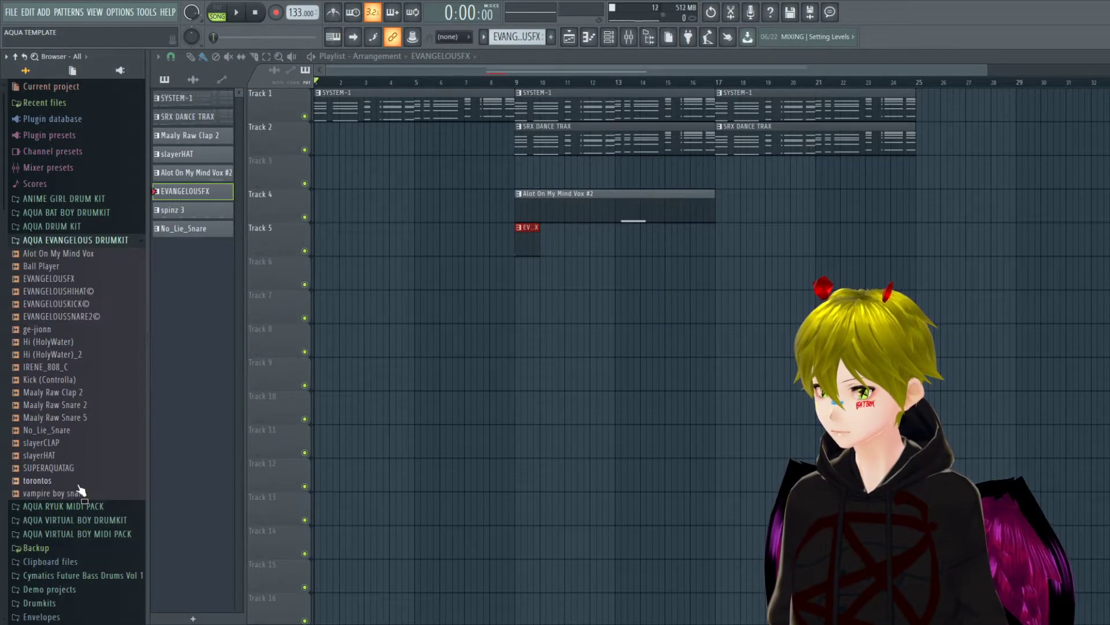
# Drop SUPERAQUATAG onto Track 7 before bar 17 and put Fruity Delay 3 in its insert slot 1.
pyautogui.moveTo(695, 295); pyautogui.dragTo(696, 296)
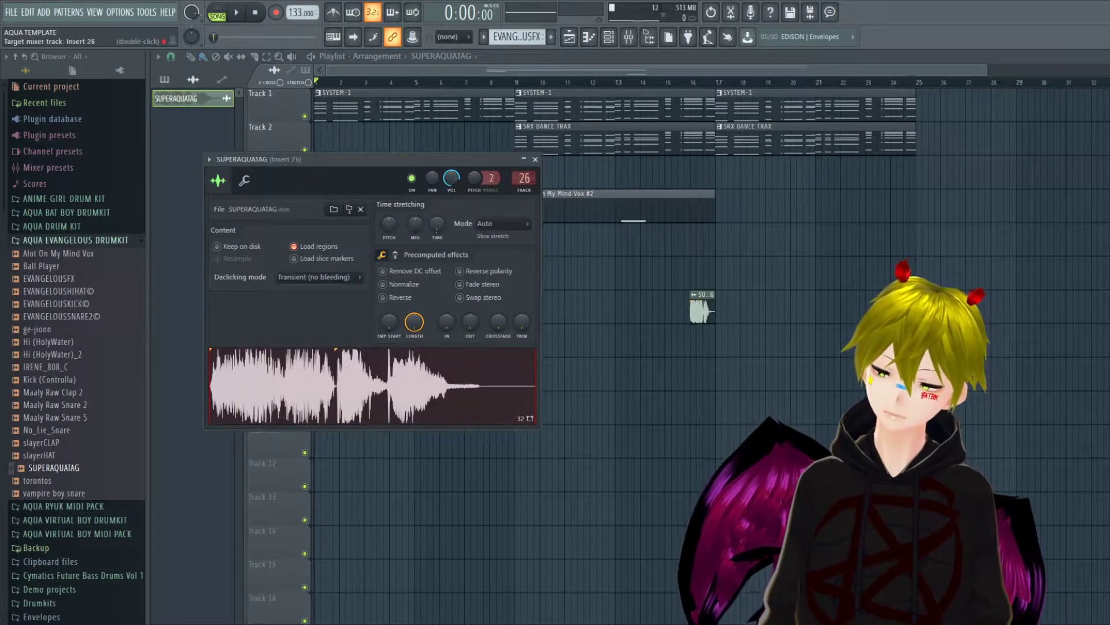
pyautogui.doubleClick(517, 177)
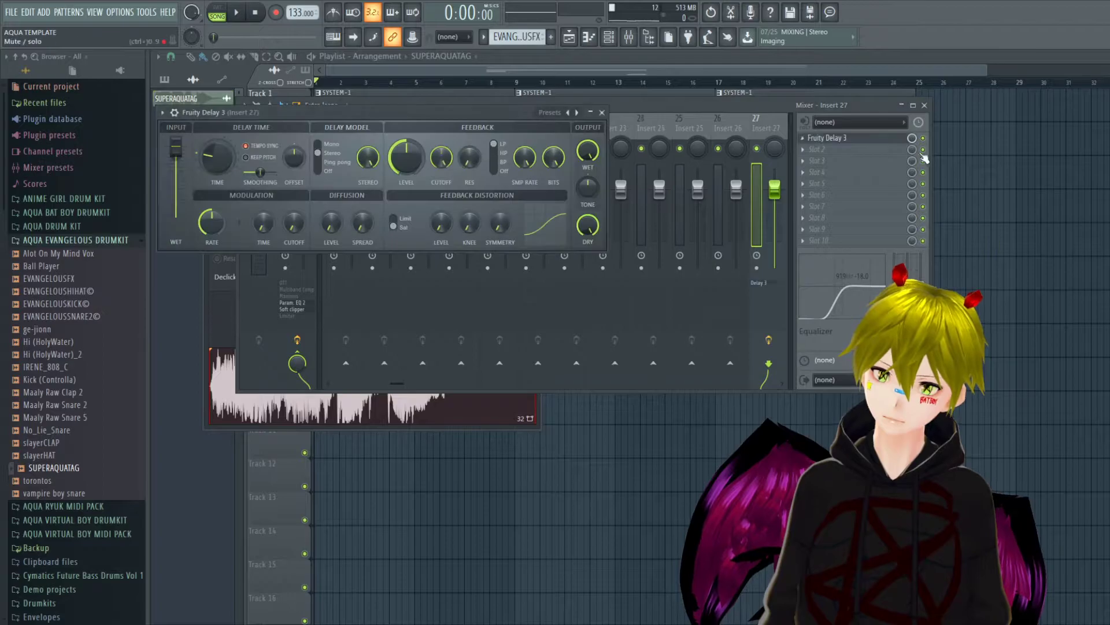
pyautogui.press('Escape')
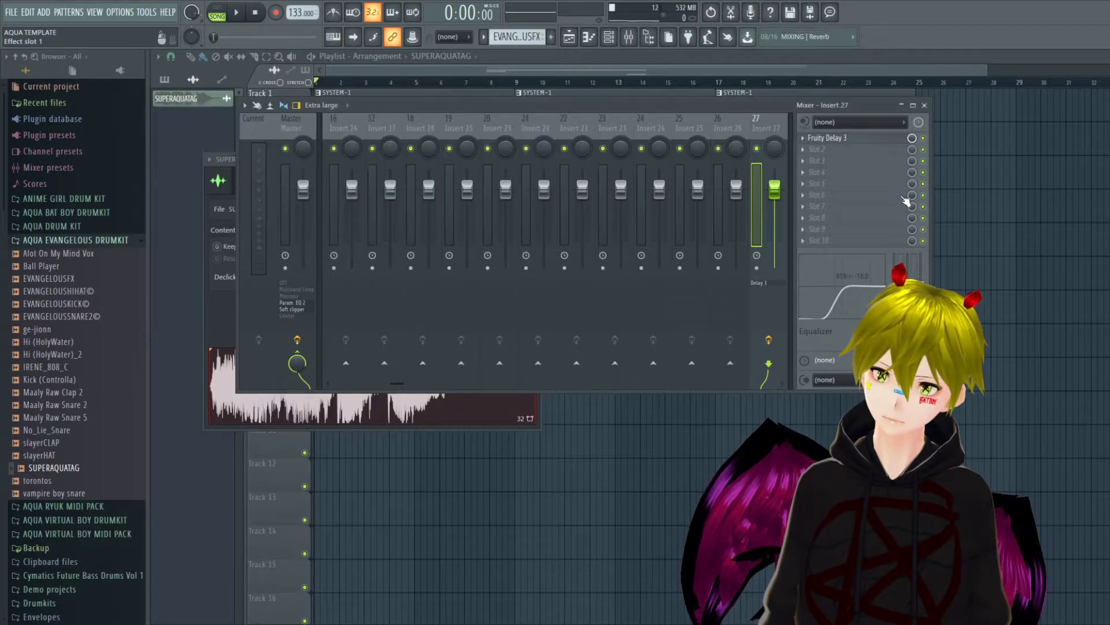
pyautogui.click(924, 106)
pyautogui.click(536, 160)
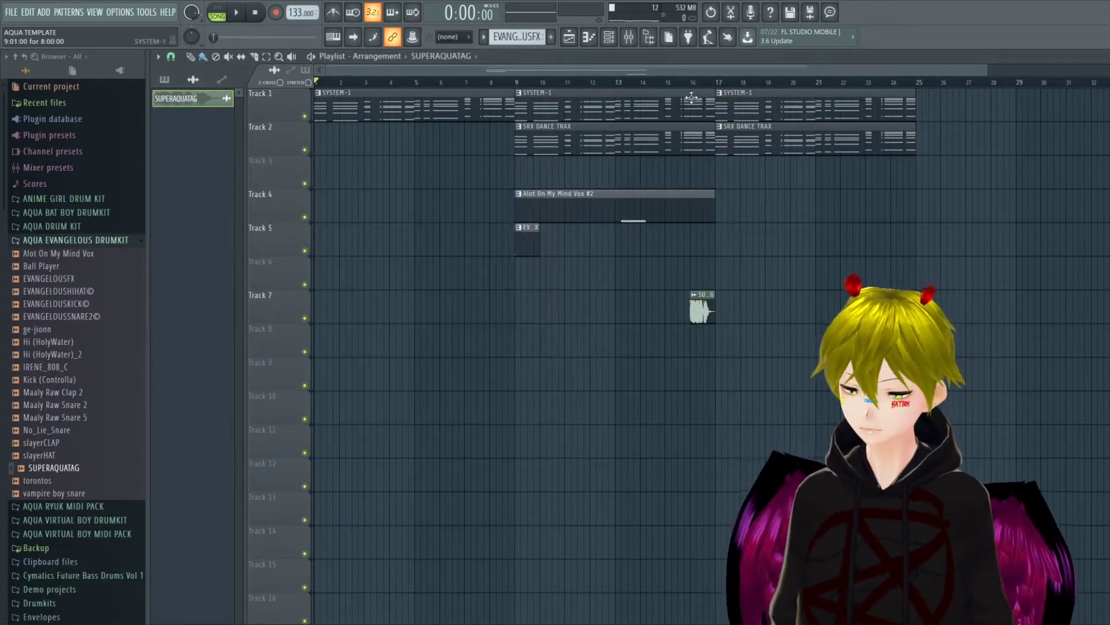
# Drag spinz 3, No_Lie_Snare, slayerHAT and Maaly Raw Clap 2 to Tracks 5, 6, 8, 9 at bar 17, then play.
pyautogui.click(170, 83)
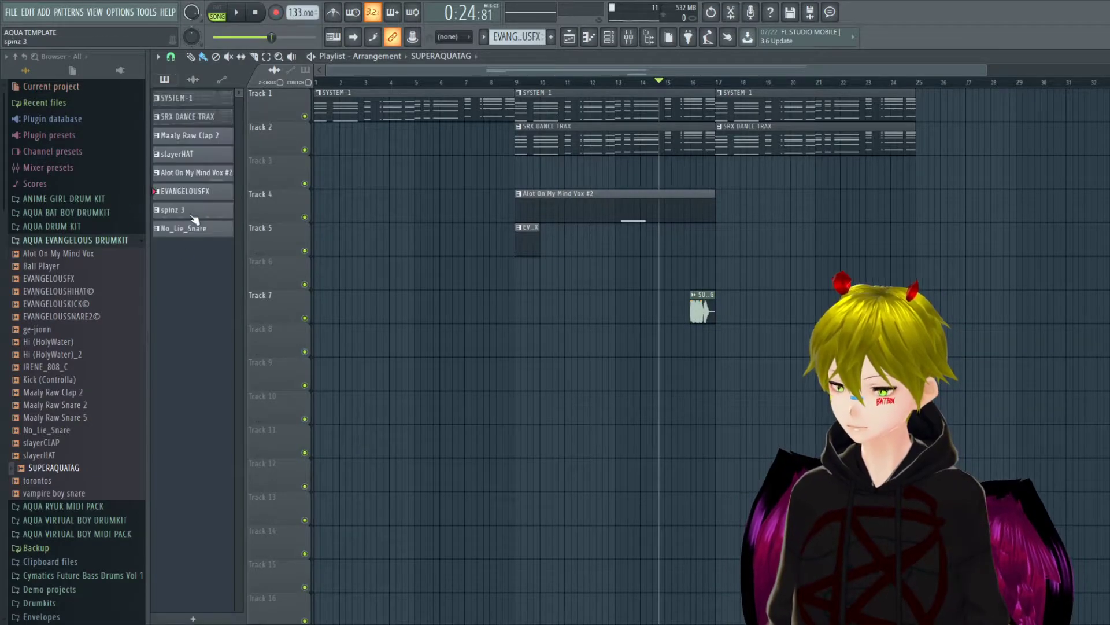
pyautogui.moveTo(181, 216); pyautogui.dragTo(713, 259)
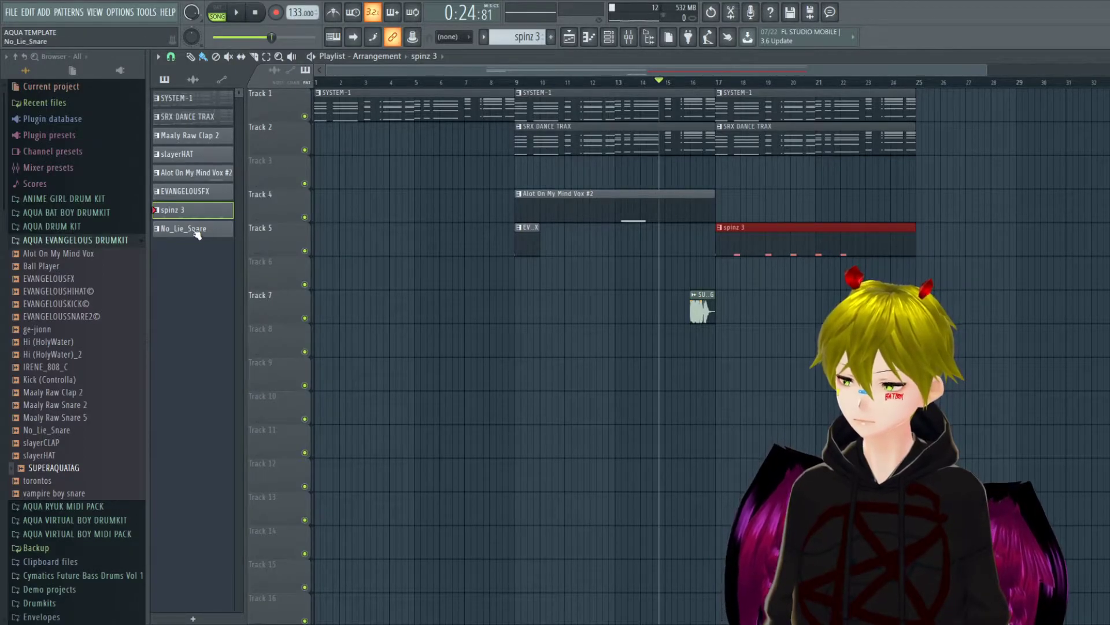
pyautogui.moveTo(721, 285); pyautogui.dragTo(717, 285)
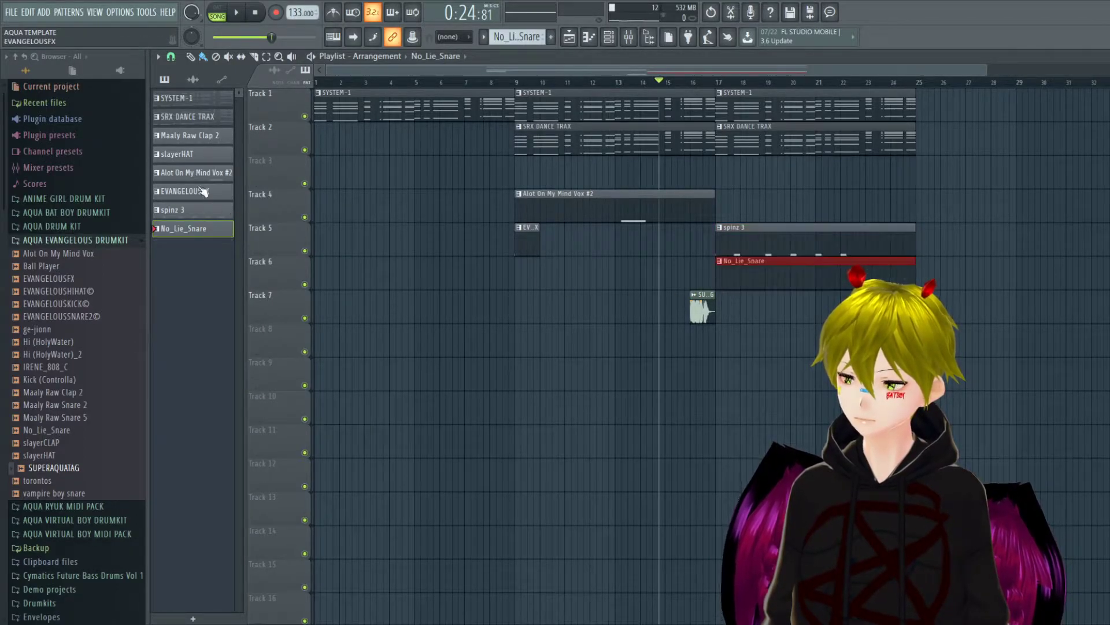
pyautogui.moveTo(184, 154); pyautogui.dragTo(720, 348)
pyautogui.moveTo(184, 135); pyautogui.dragTo(721, 382)
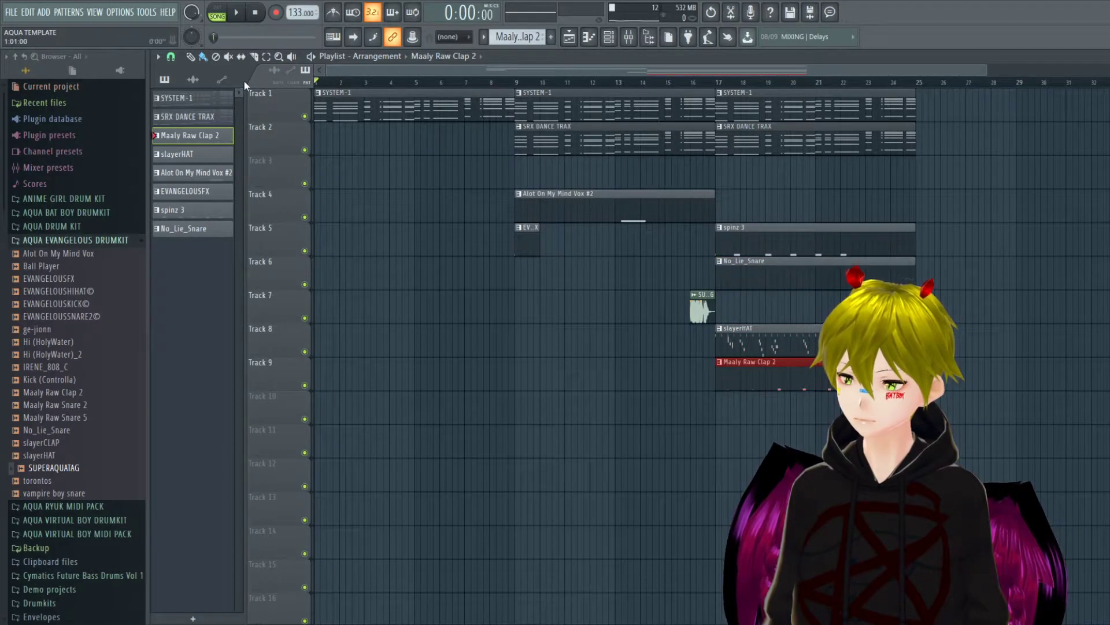
pyautogui.click(237, 13)
# Select all clips from bar 17 onward and duplicate them four times with Ctrl+B, reaching bar 73.
pyautogui.scroll(-2, 987, 82)
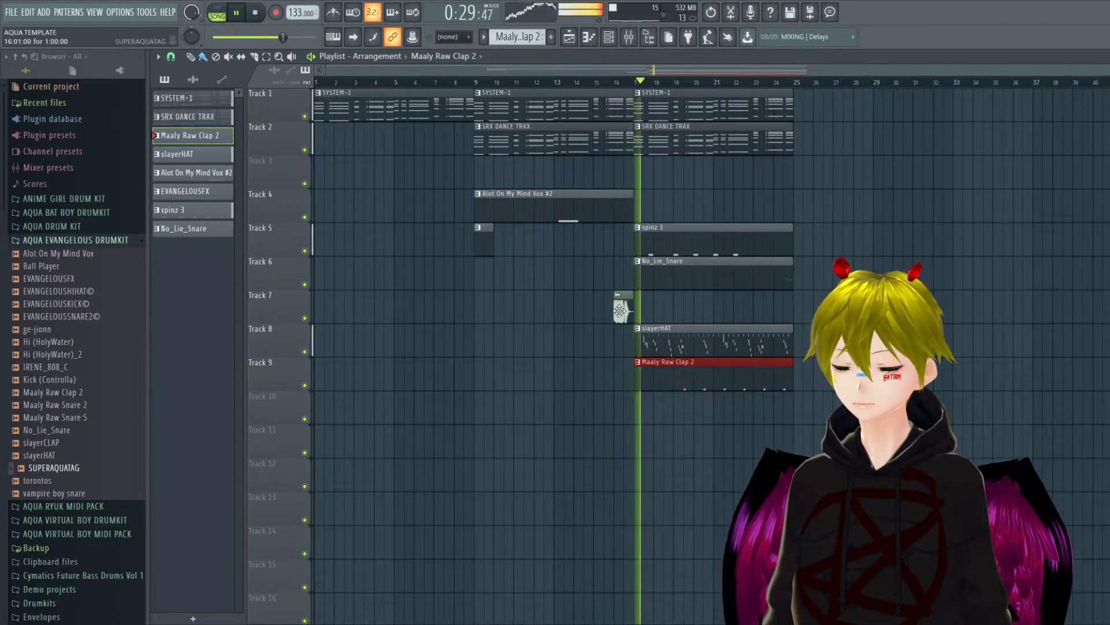
pyautogui.moveTo(766, 457); pyautogui.dragTo(665, 115)
pyautogui.hotkey('ctrl', 'b')
pyautogui.hotkey('ctrl', 'b')
pyautogui.hotkey('ctrl', 'b')
pyautogui.moveTo(827, 70); pyautogui.dragTo(1070, 70)
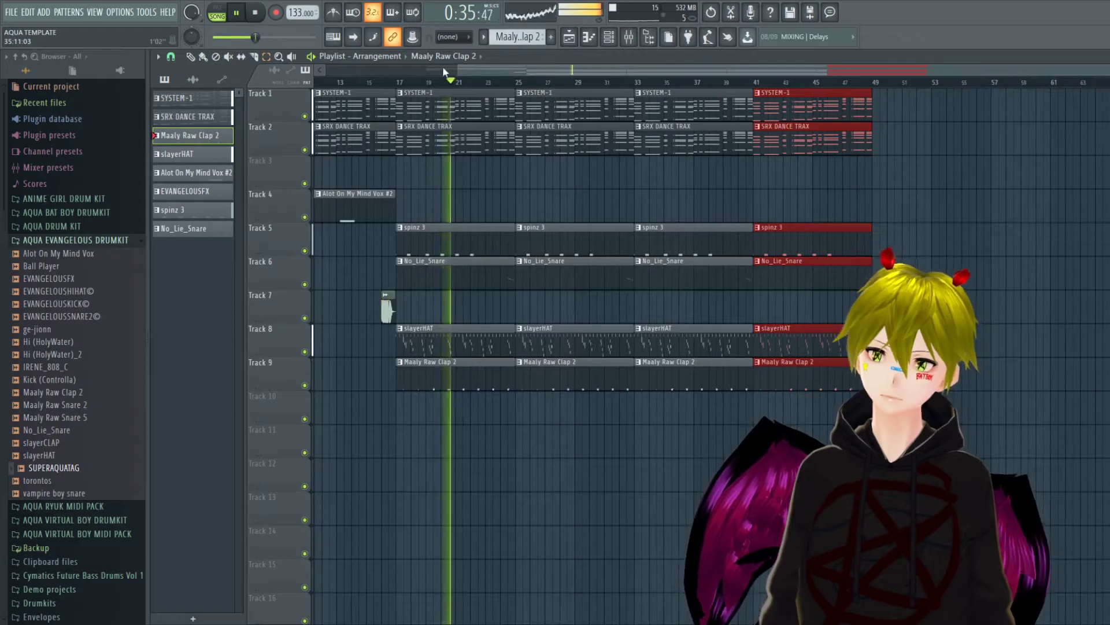
pyautogui.moveTo(459, 70); pyautogui.dragTo(317, 69)
pyautogui.hotkey('ctrl', 'b')
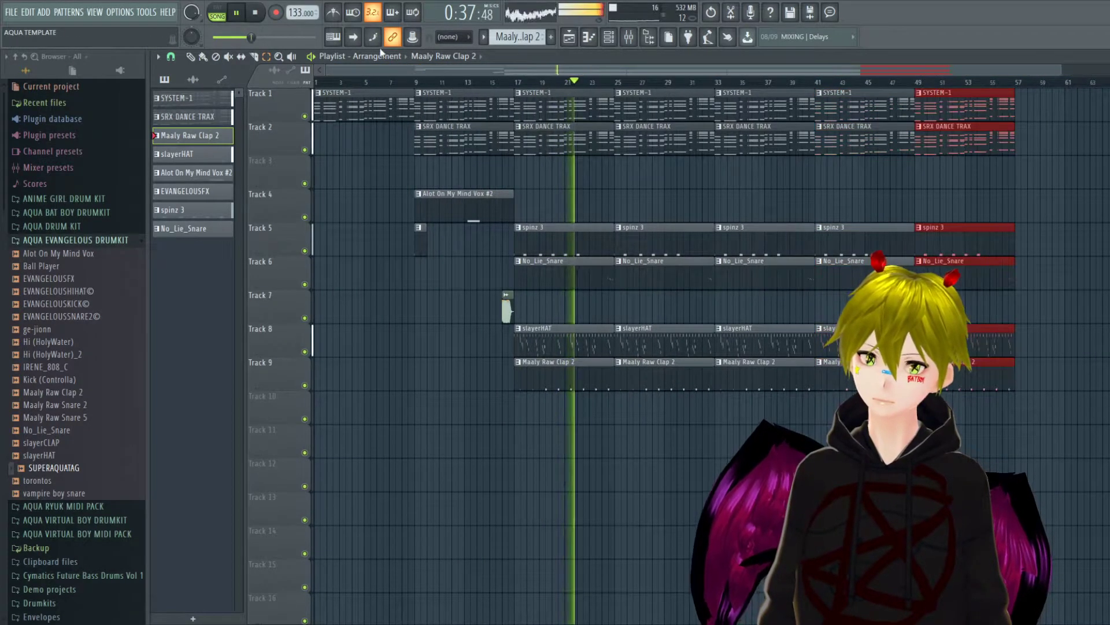
pyautogui.hotkey('ctrl', 'b')
pyautogui.moveTo(987, 68); pyautogui.dragTo(1076, 69)
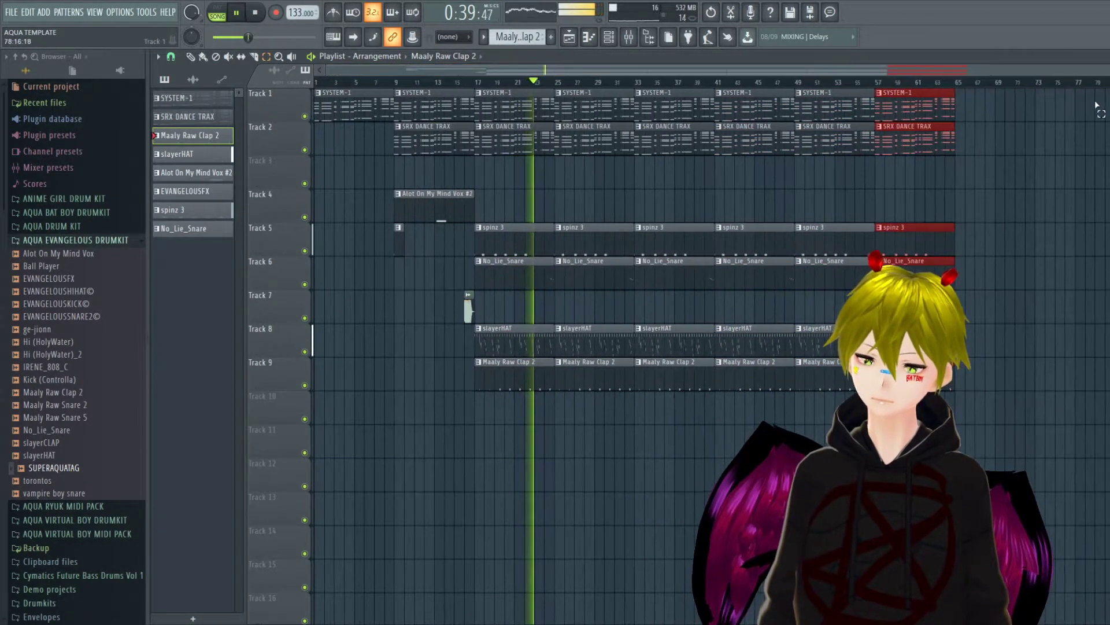
pyautogui.hotkey('ctrl', 'b')
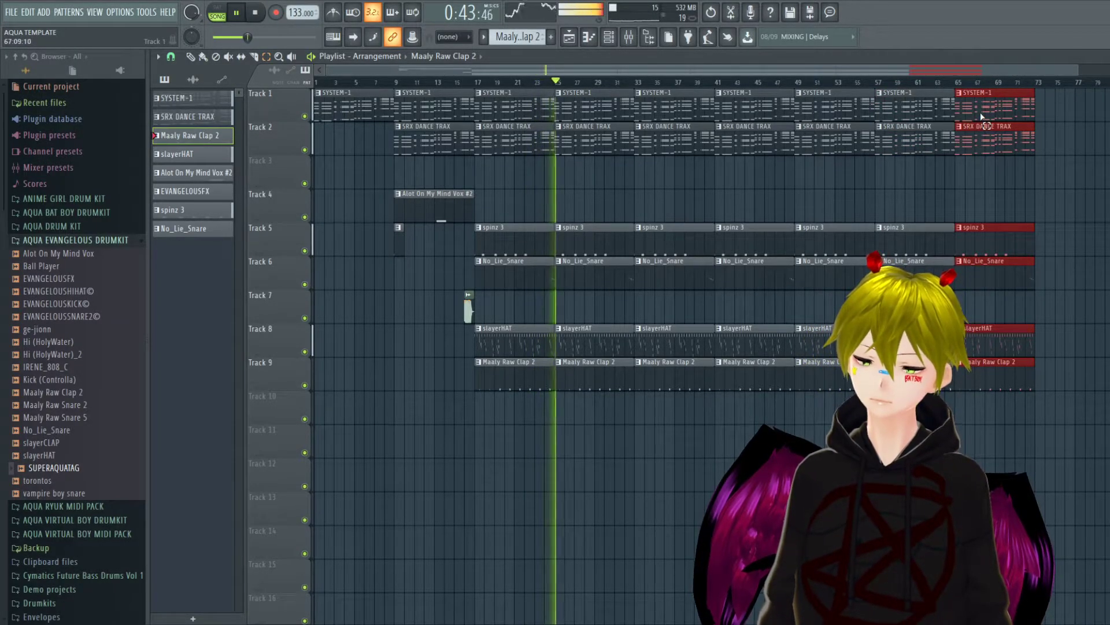
pyautogui.press('F5')
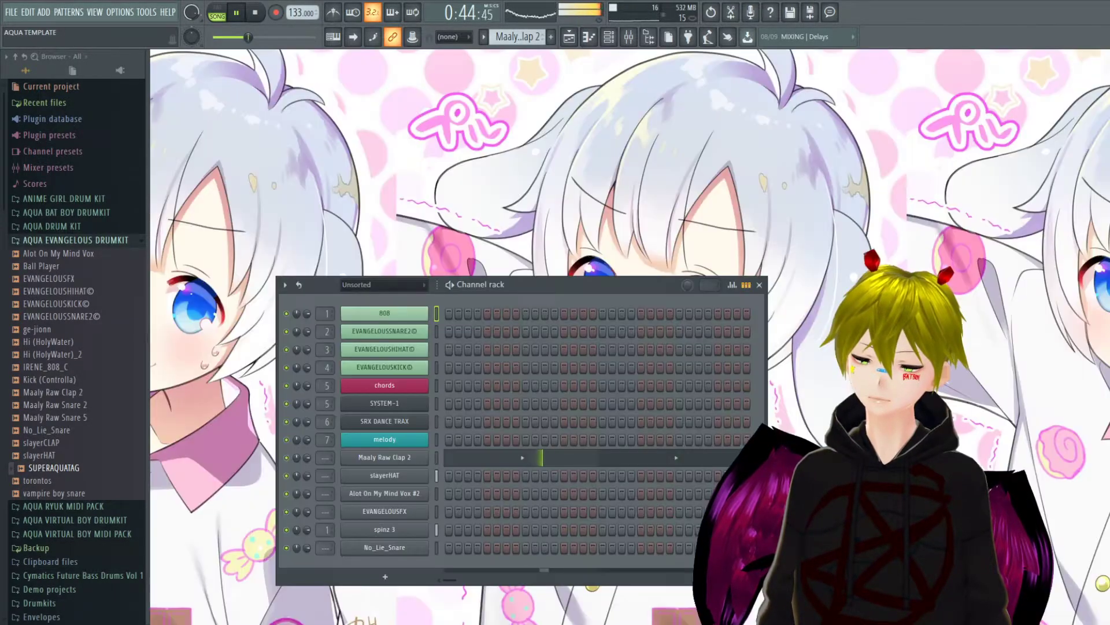
# Inspect No_Lie_Snare's mixer insert and channel settings, then close them.
pyautogui.doubleClick(319, 546)
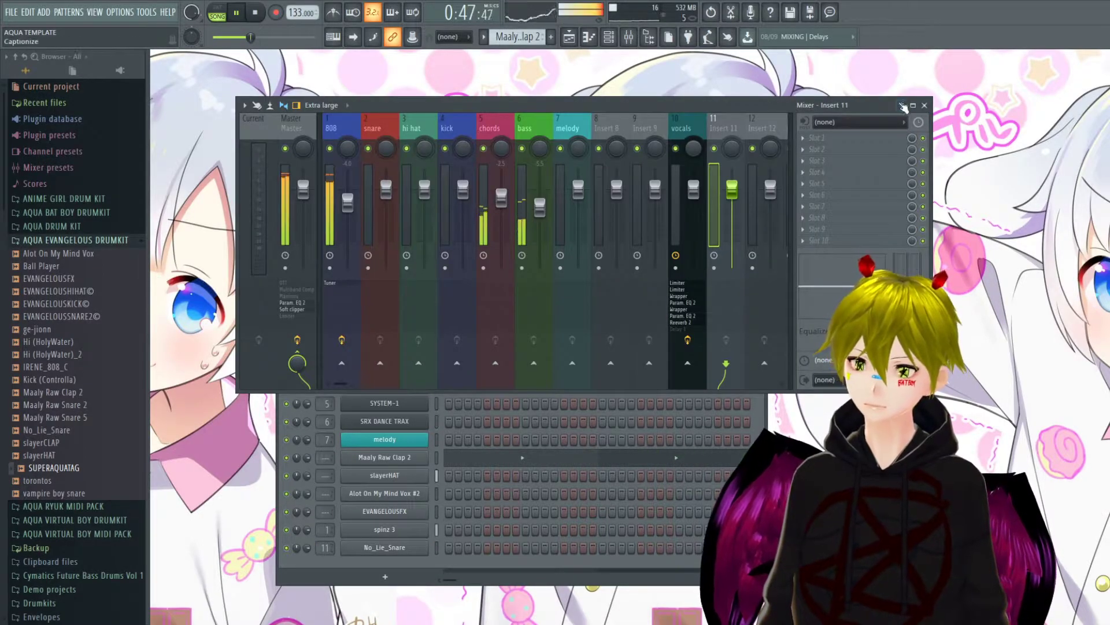
pyautogui.click(925, 105)
pyautogui.click(384, 547)
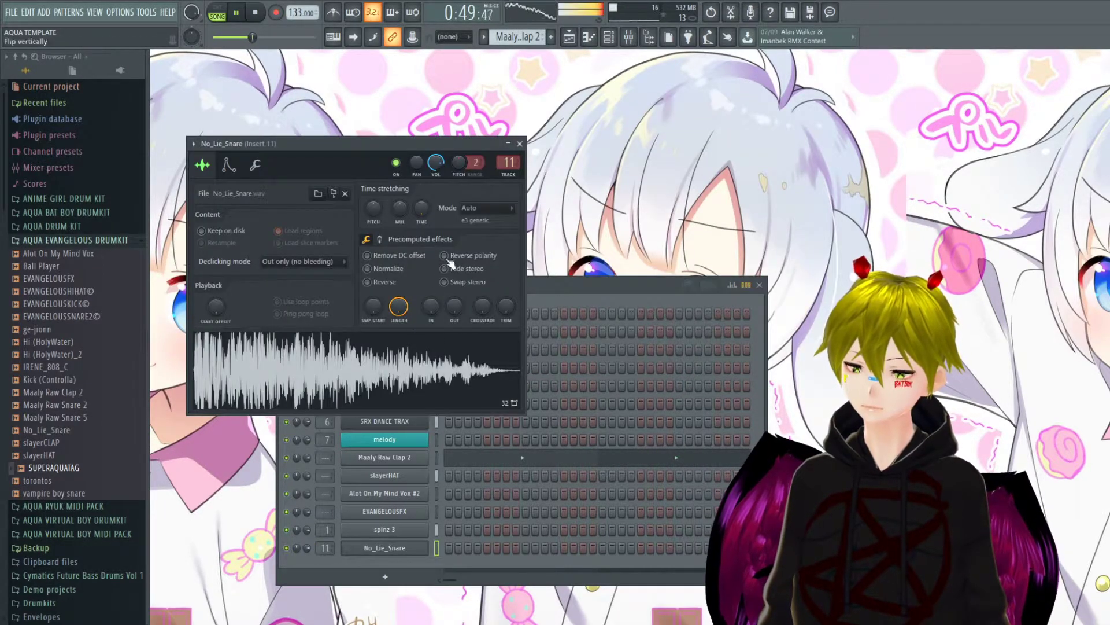
pyautogui.click(522, 144)
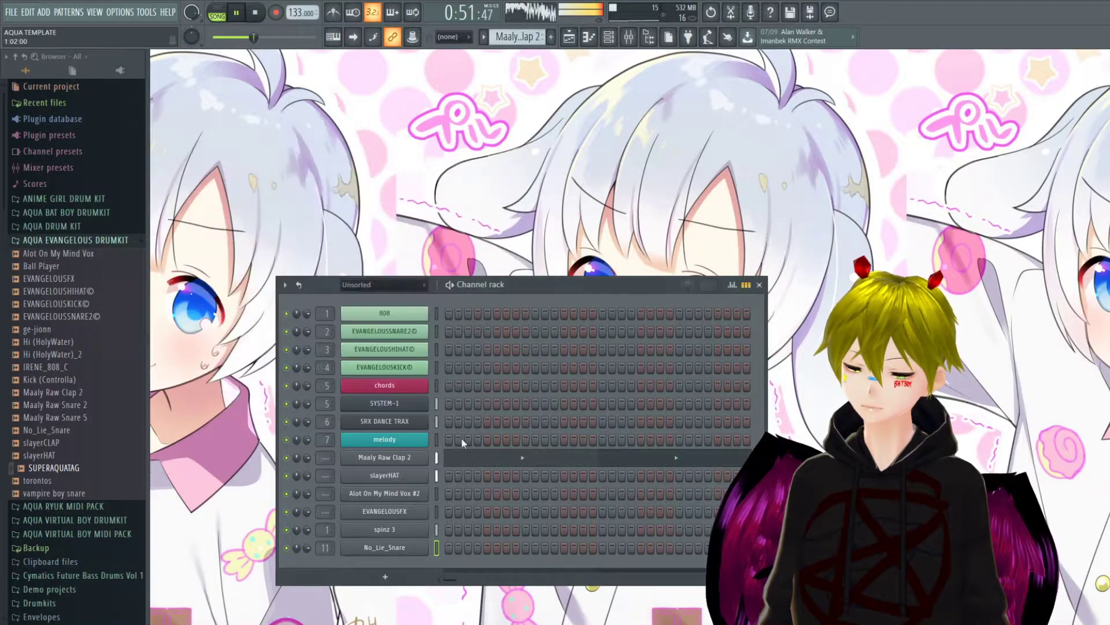
pyautogui.click(358, 550)
pyautogui.click(519, 143)
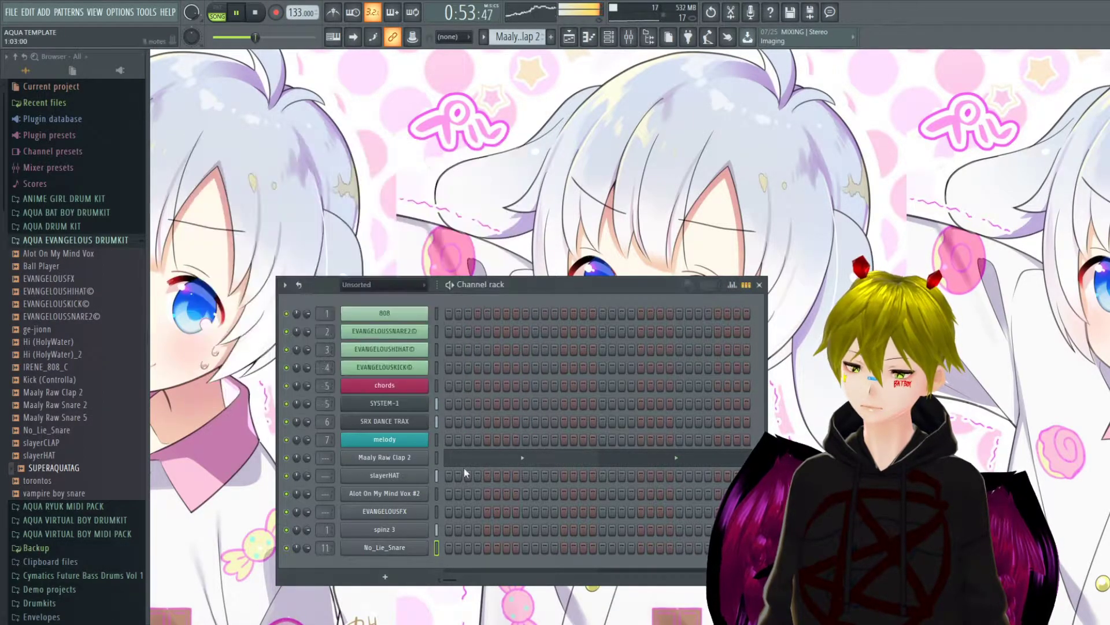
# Check No_Lie_Snare's notes in the piano roll, add a new empty pattern, and recheck the notes.
pyautogui.press('F7')
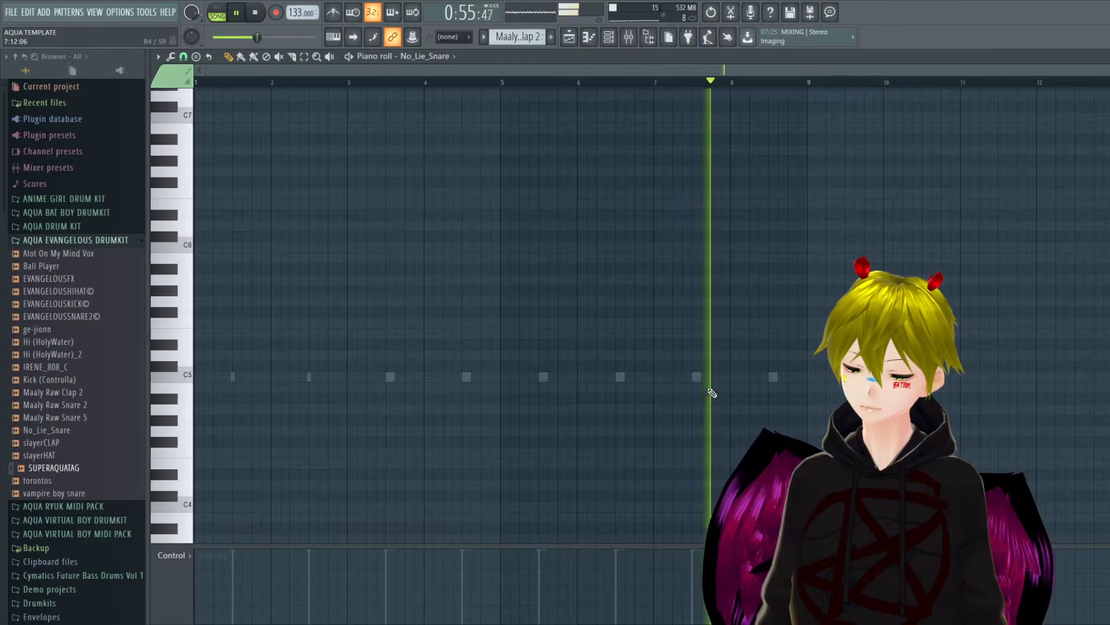
pyautogui.press('F7')
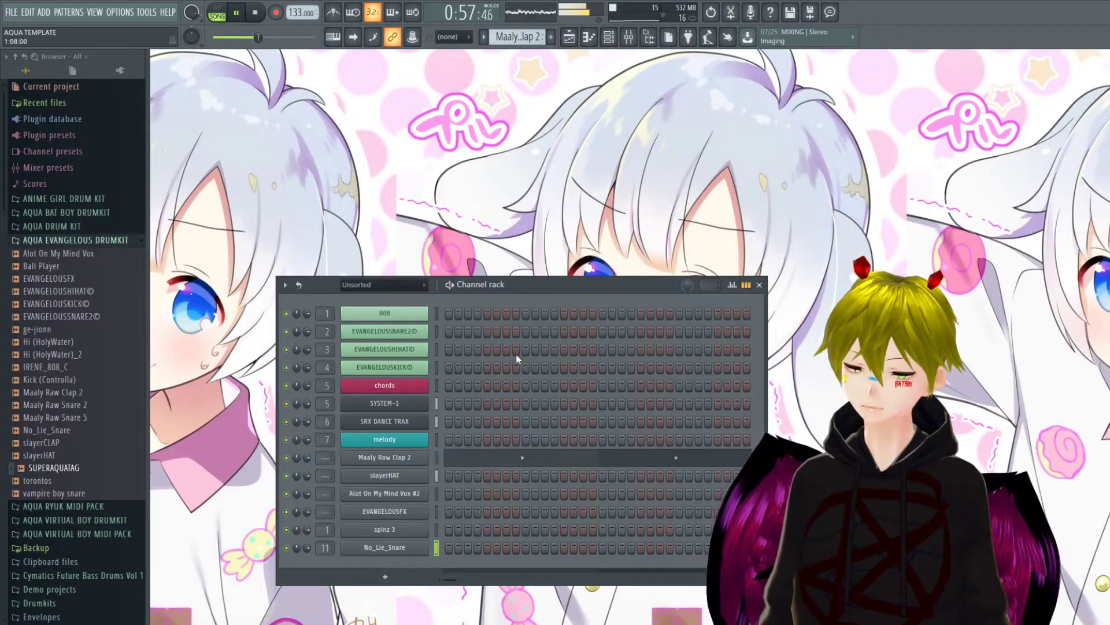
pyautogui.click(550, 39)
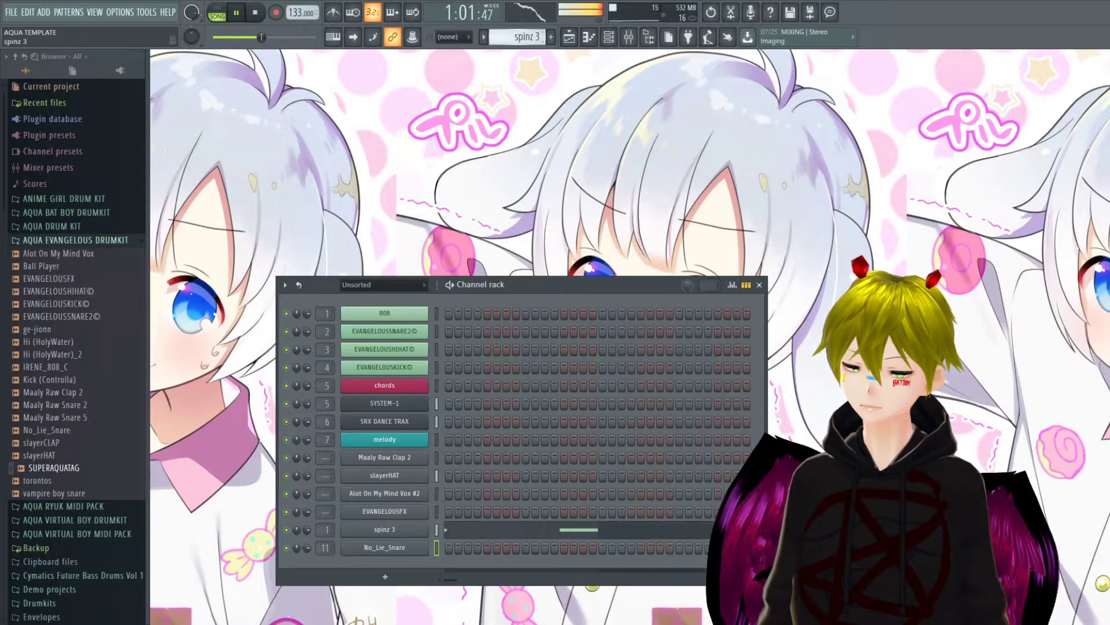
pyautogui.scroll(1, 524, 37)
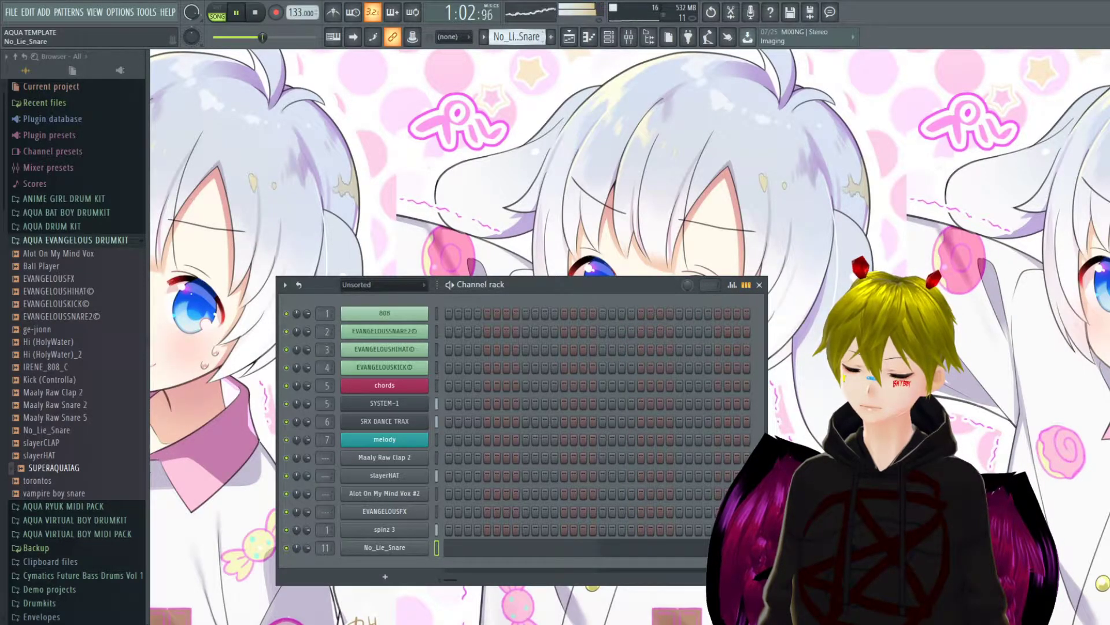
pyautogui.click(531, 551)
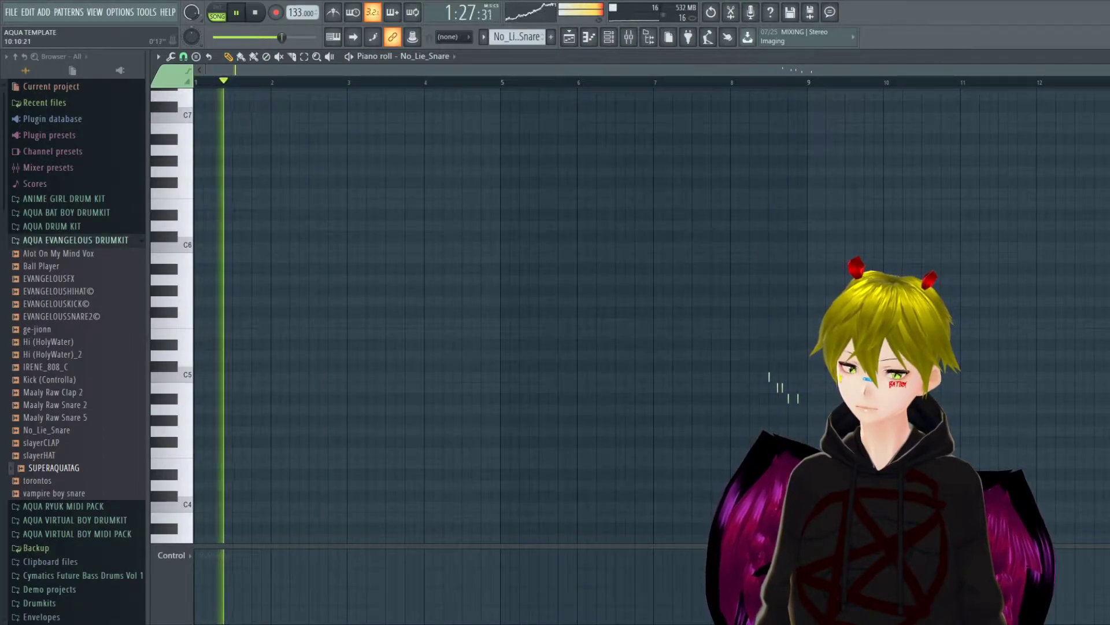
pyautogui.press('F7')
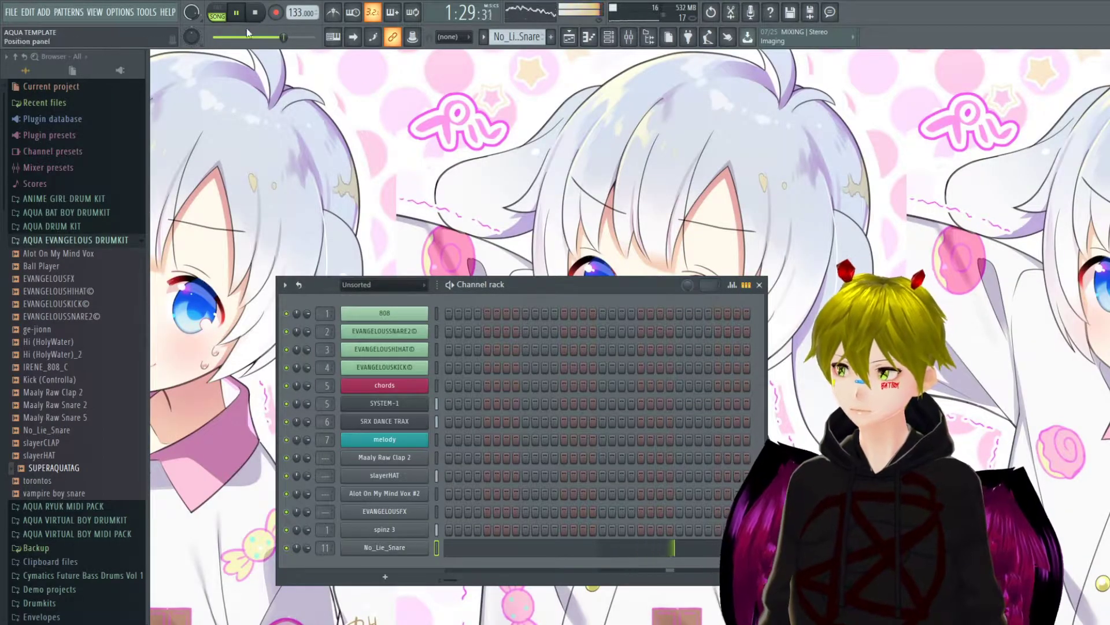
# Collapse the AQUA EVANGELOUS DRUMKIT folder and open stashfolder's Best Sounds folder.
pyautogui.click(16, 57)
pyautogui.click(46, 558)
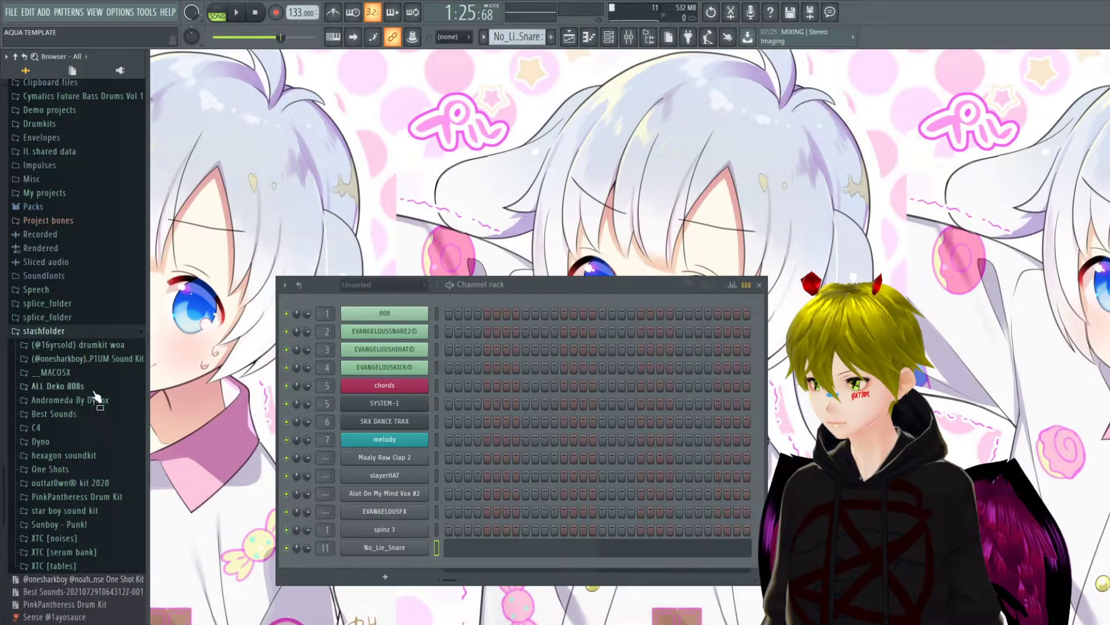
pyautogui.click(81, 415)
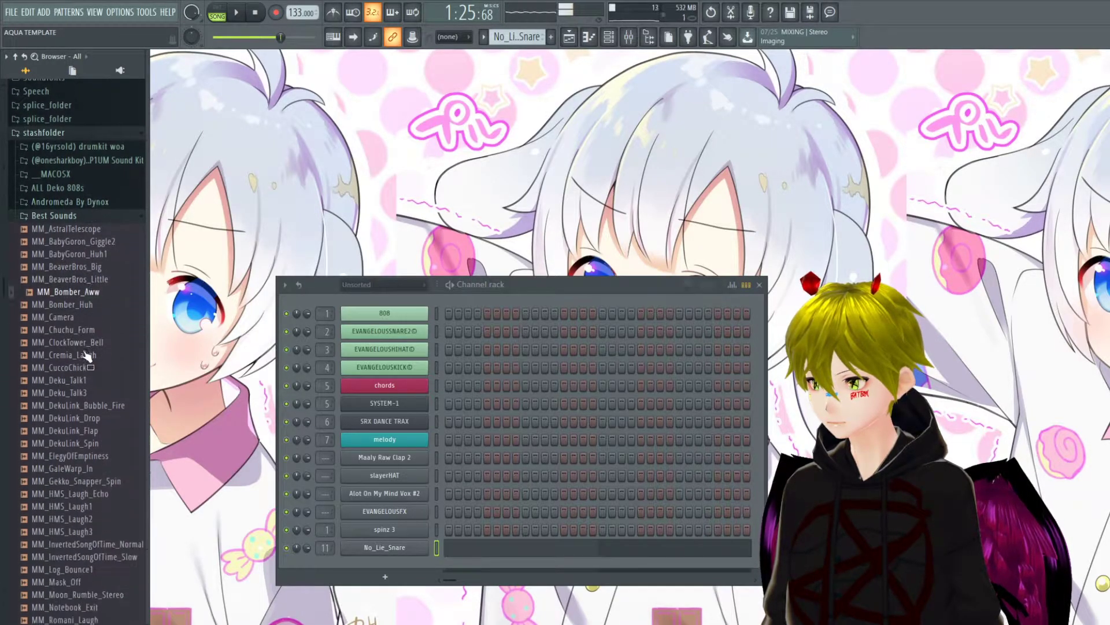
# Preview MM_BeaverBros_Little, MM_Bomber_Aww, MM_Deku_Talk2 and MM_ClockTower_Bell samples.
pyautogui.click(104, 277)
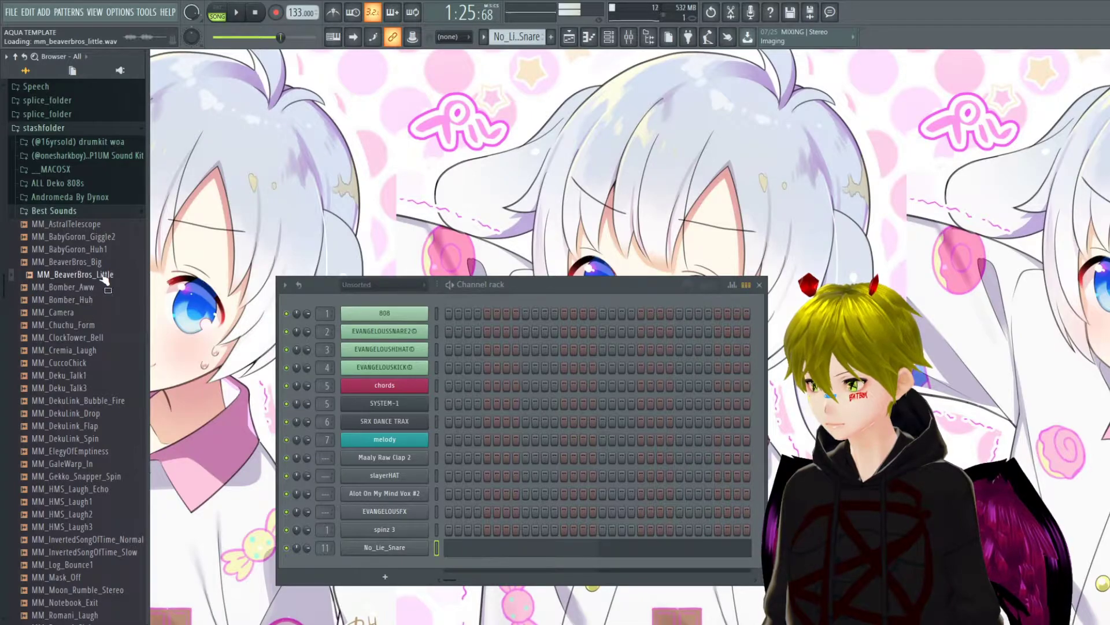
pyautogui.click(95, 288)
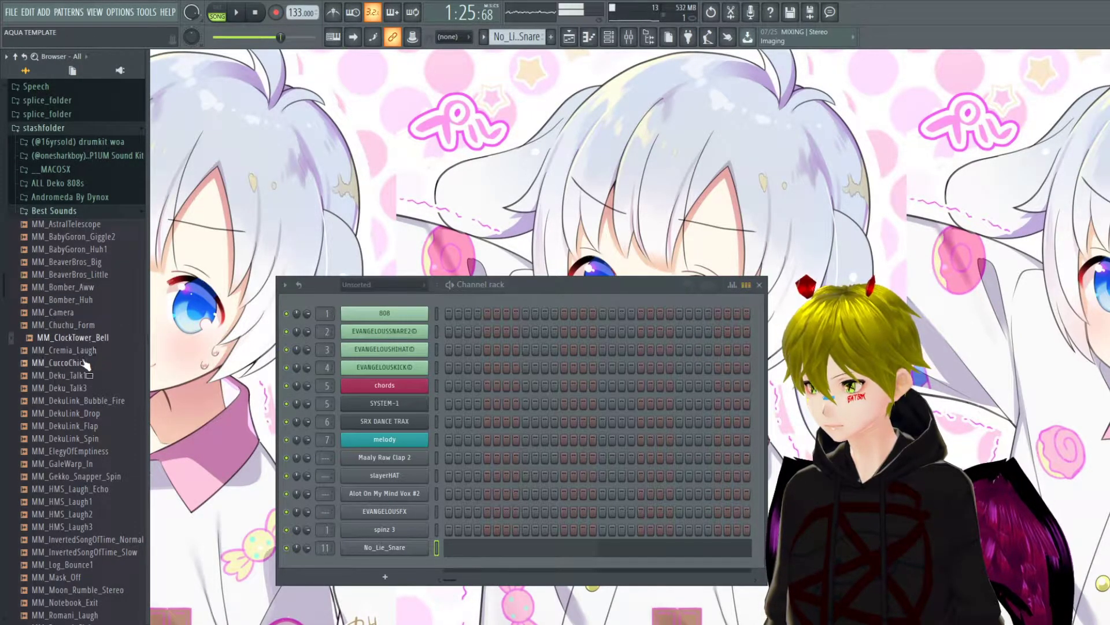
pyautogui.scroll(-4, 84, 368)
pyautogui.click(86, 236)
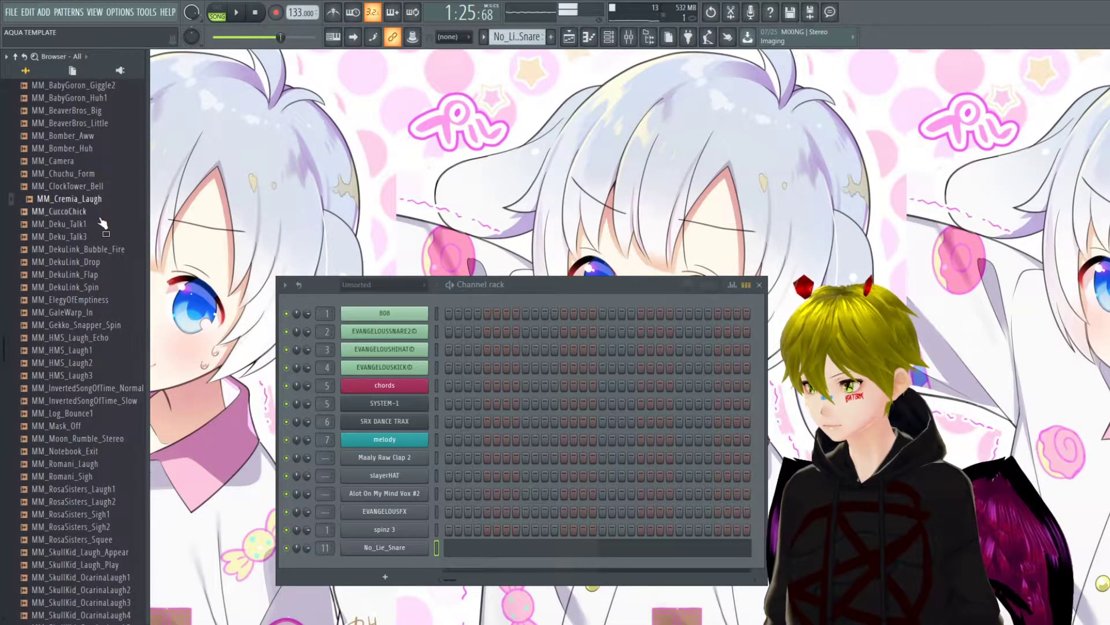
pyautogui.click(81, 249)
pyautogui.click(79, 188)
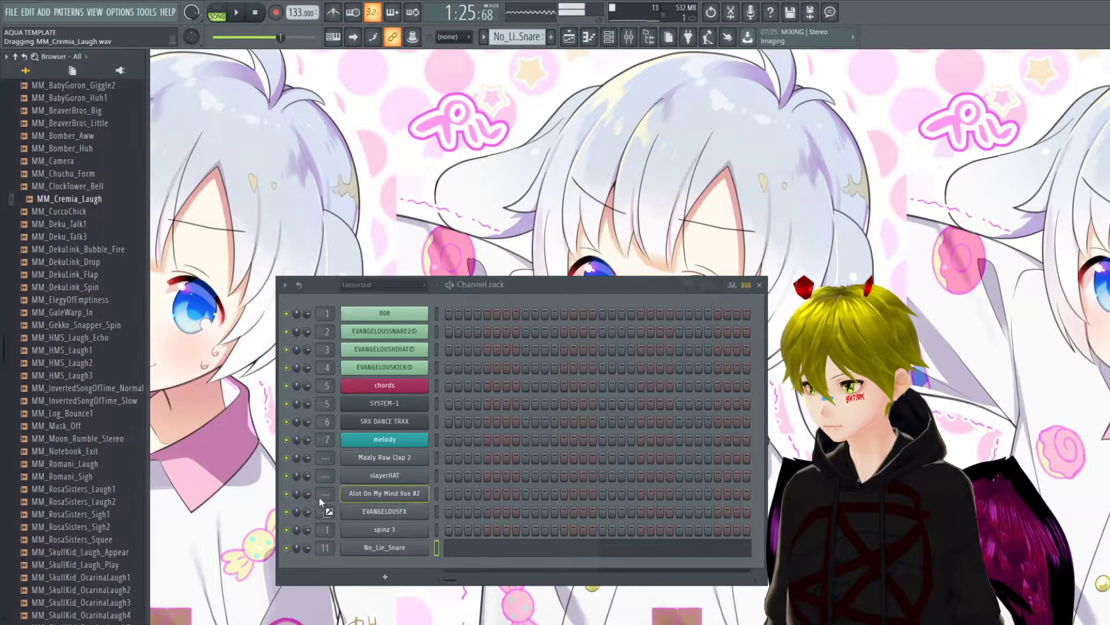
# Add MM_Cremia_Laugh as a channel, adjust its pitch, and preview MM_CuccoChick and MM_ElegyOfEmptiness.
pyautogui.moveTo(377, 566); pyautogui.dragTo(381, 569)
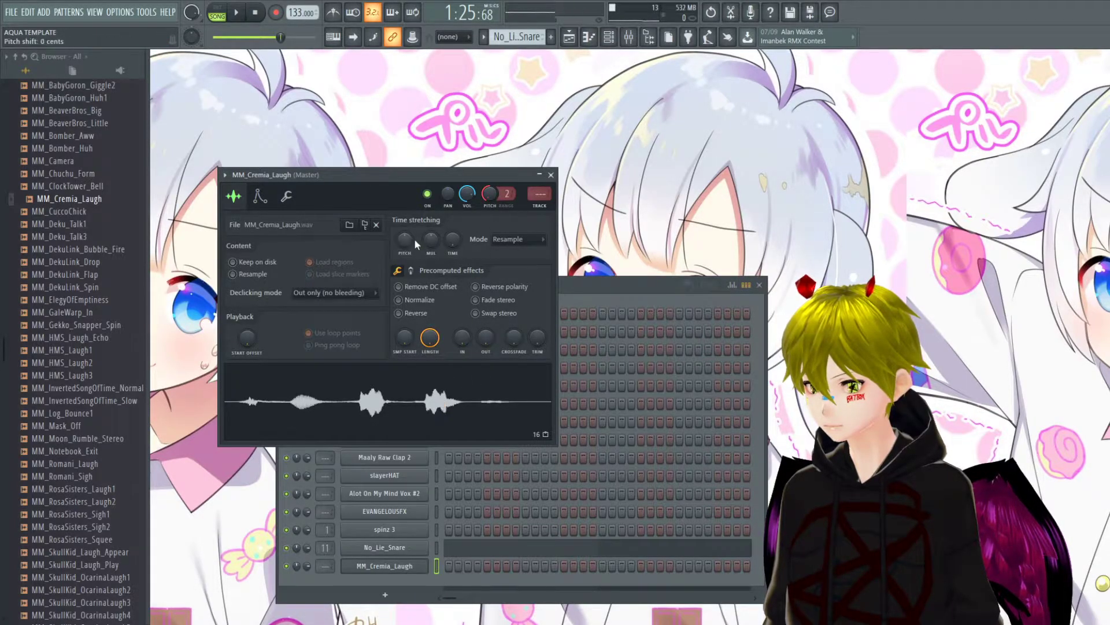
pyautogui.moveTo(405, 248); pyautogui.dragTo(404, 242)
pyautogui.click(399, 377)
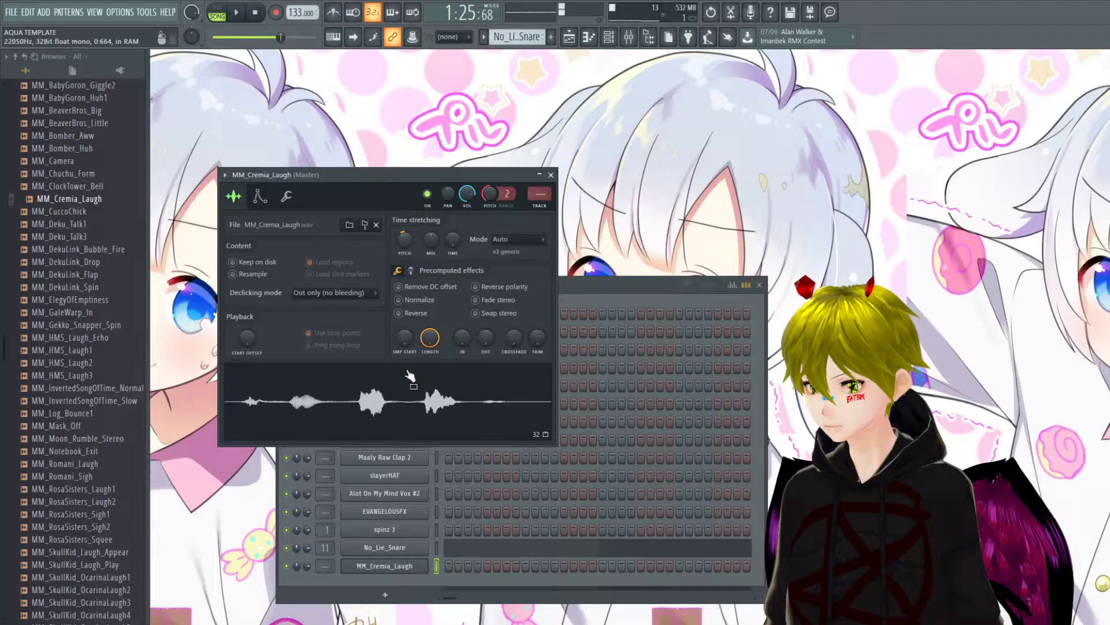
pyautogui.click(69, 216)
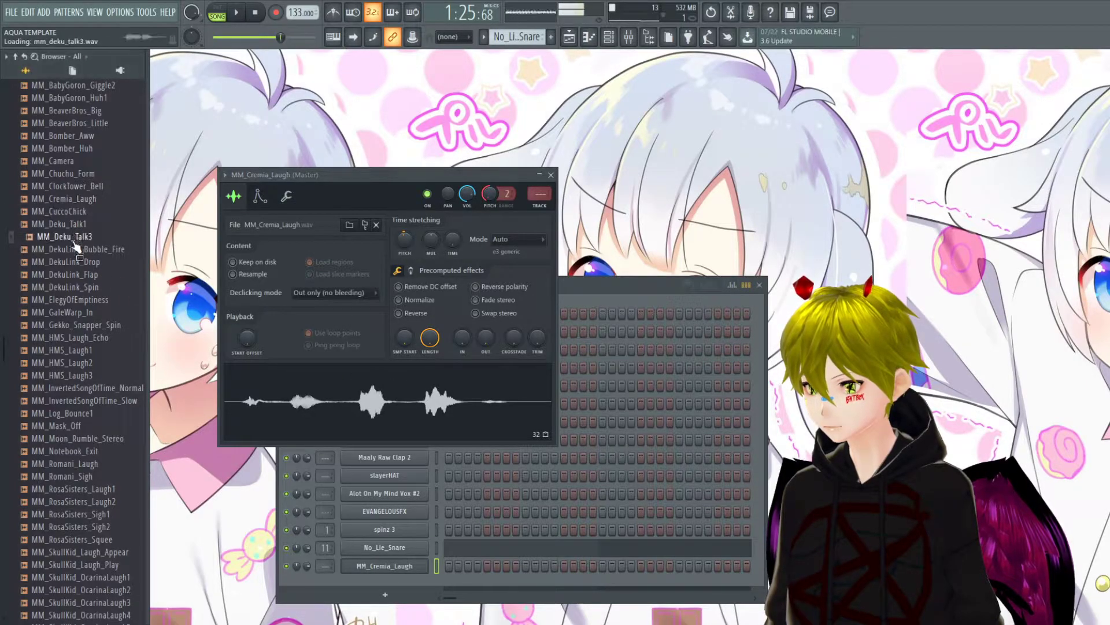
pyautogui.click(82, 304)
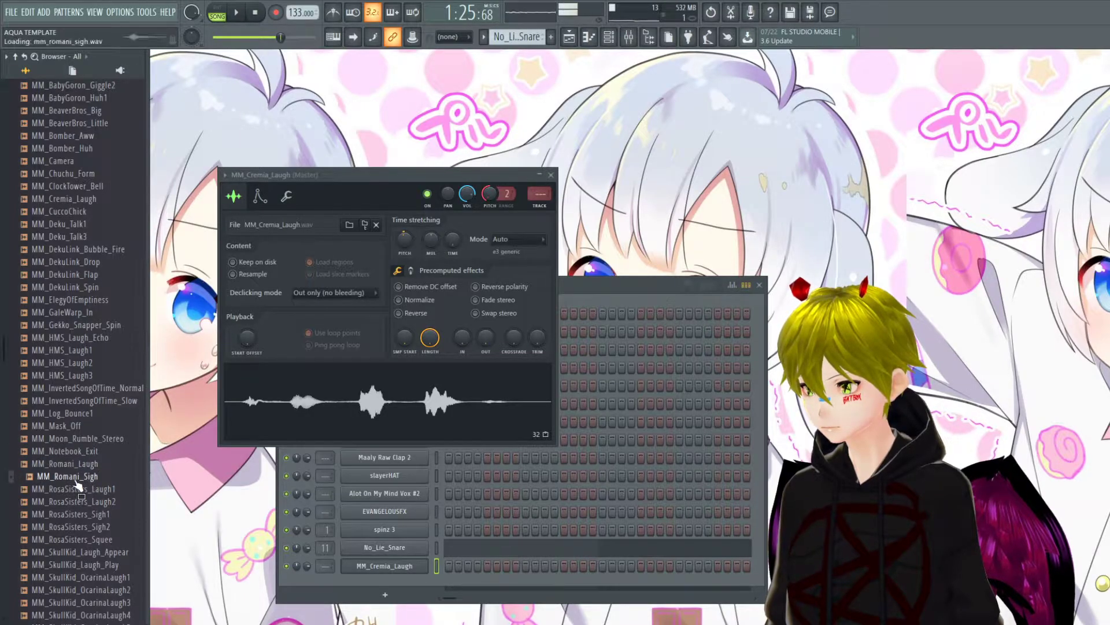
# Add MM_Romani_Sigh and MM_Notebook_Exit as channels, close the Sampler, and show the playlist.
pyautogui.moveTo(240, 544); pyautogui.dragTo(372, 584)
pyautogui.click(82, 453)
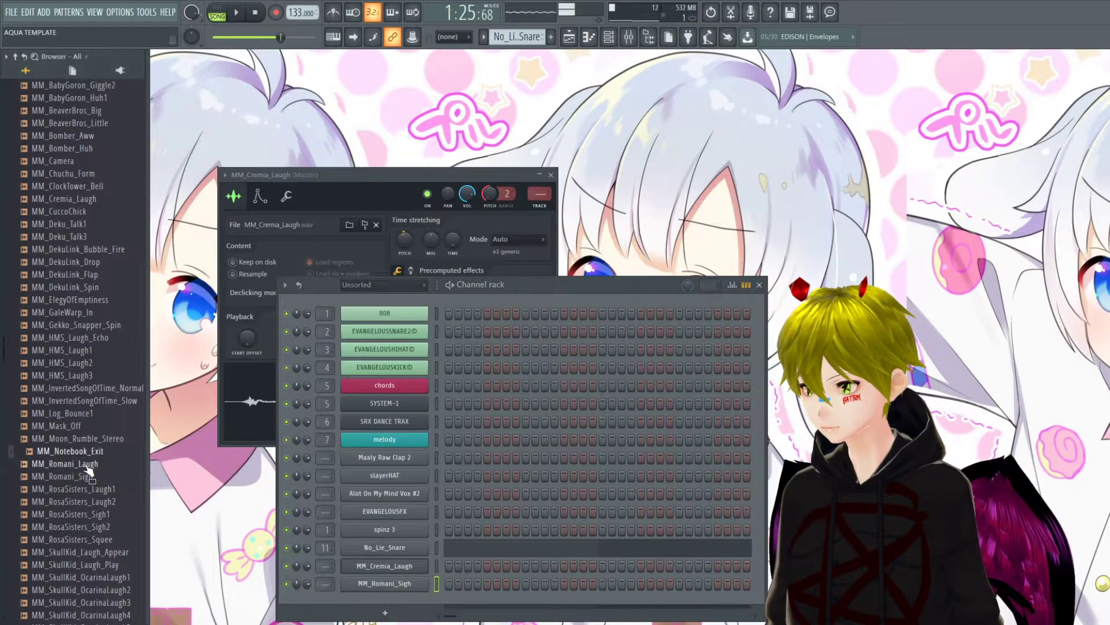
pyautogui.moveTo(161, 483); pyautogui.dragTo(390, 597)
pyautogui.click(551, 175)
pyautogui.press('F5')
# Place MM_Notebook_Exit on Track 11 and MM_Romani_Sigh on Track 13, then preview RosaSisters and SkullKid samples.
pyautogui.moveTo(70, 459); pyautogui.dragTo(410, 444)
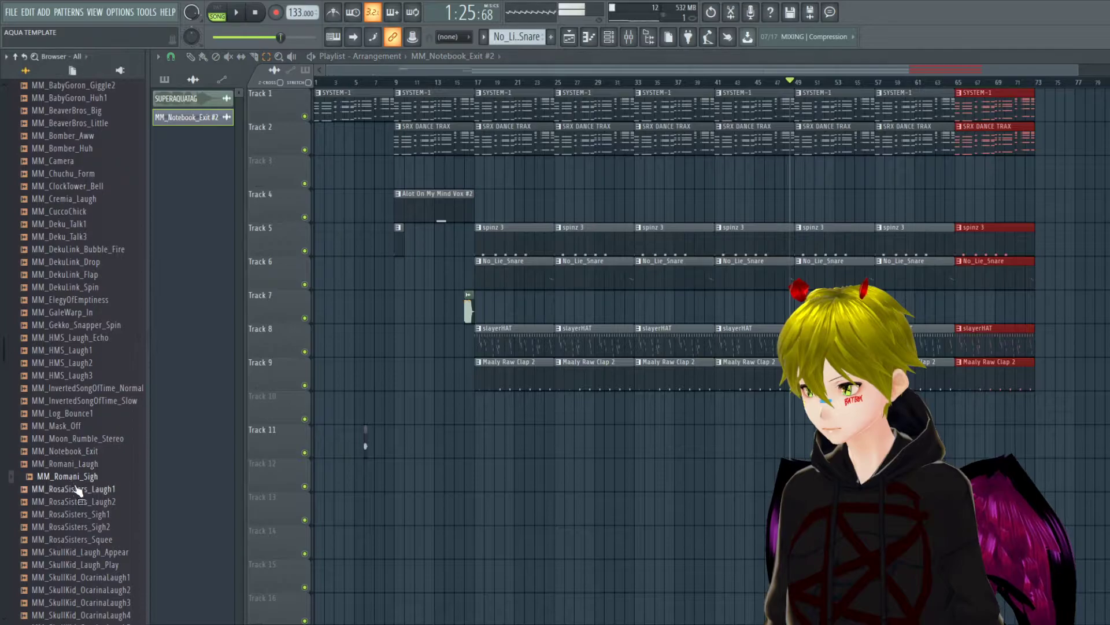
pyautogui.moveTo(279, 502); pyautogui.dragTo(376, 505)
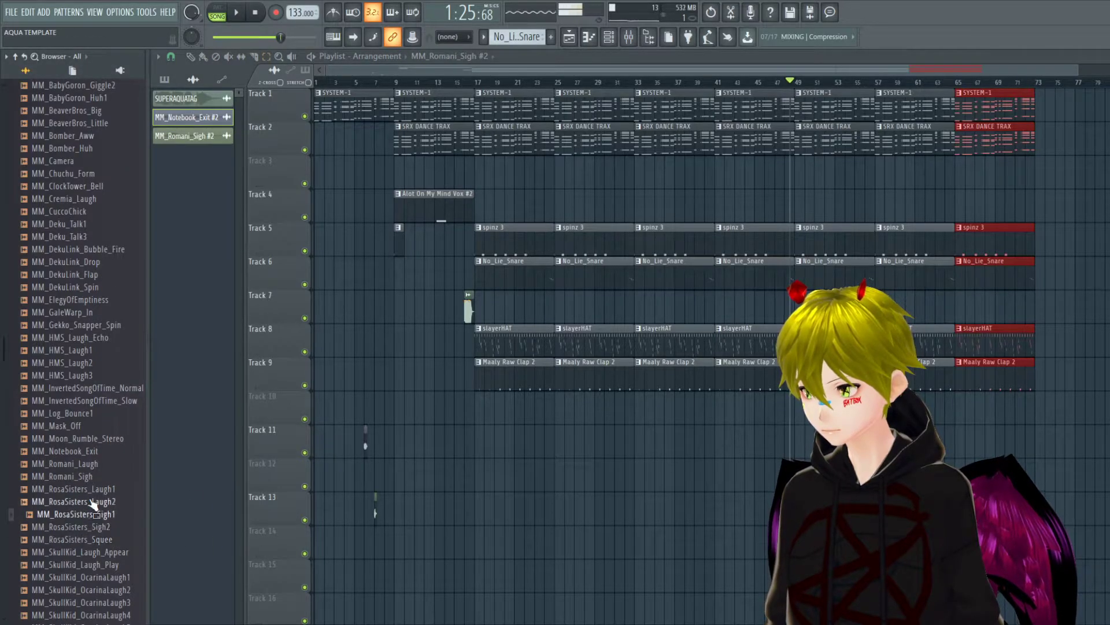
pyautogui.click(103, 539)
pyautogui.click(99, 528)
pyautogui.click(106, 552)
pyautogui.click(105, 565)
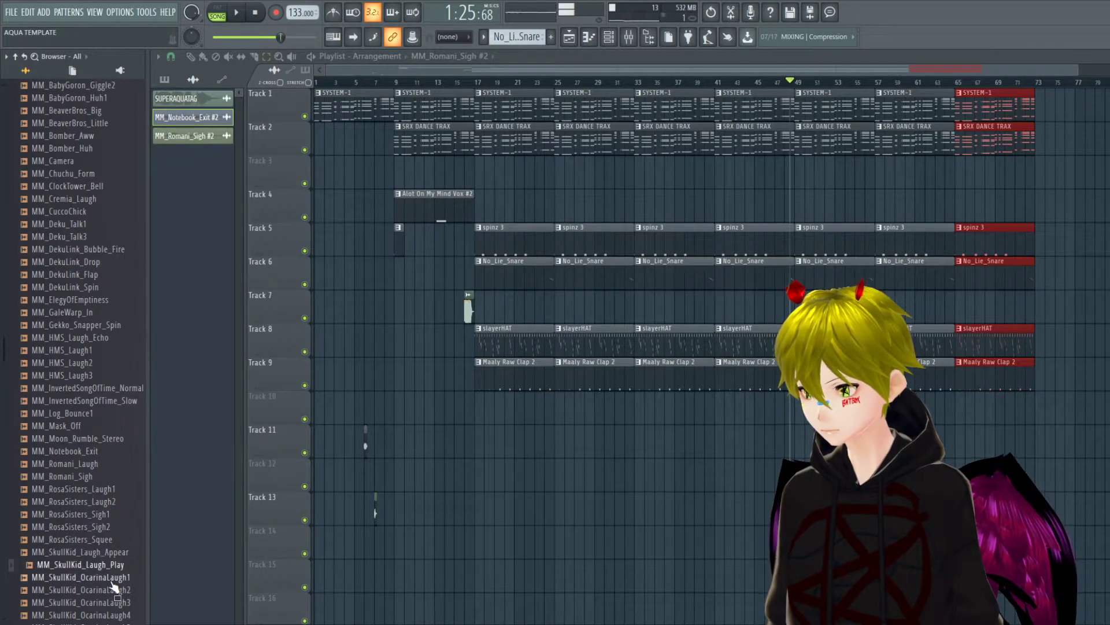
pyautogui.click(112, 588)
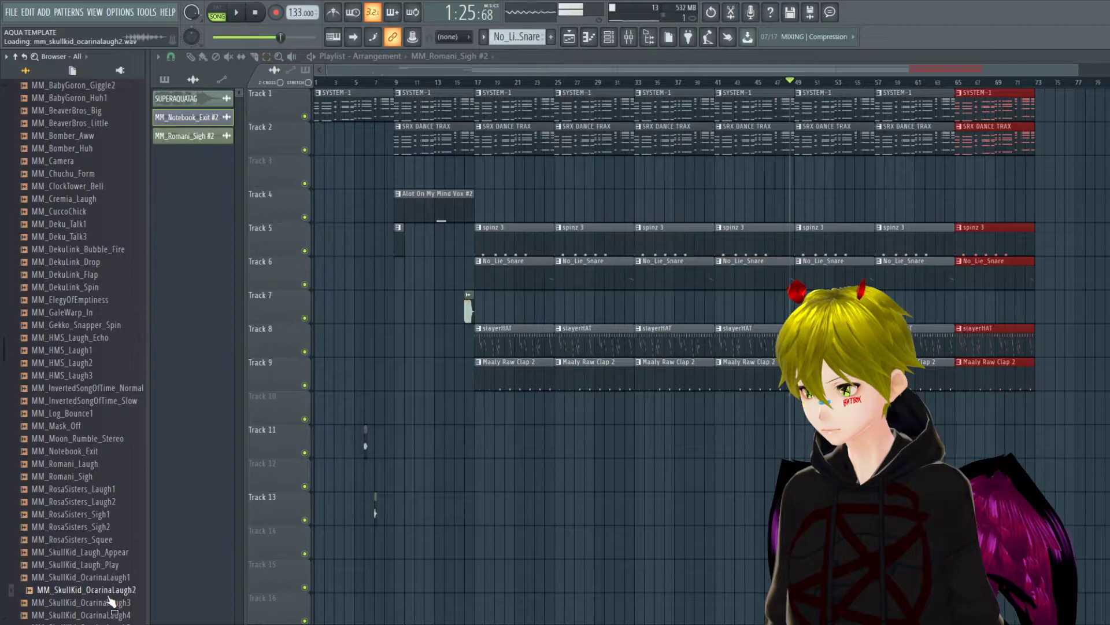
# Preview MM_SkullKid_OcarinaLaugh5, MM_Tatl_Alarm and MM_Tatl_Listen1, then collapse the browser and deselect clips.
pyautogui.scroll(-2, 112, 589)
pyautogui.click(110, 553)
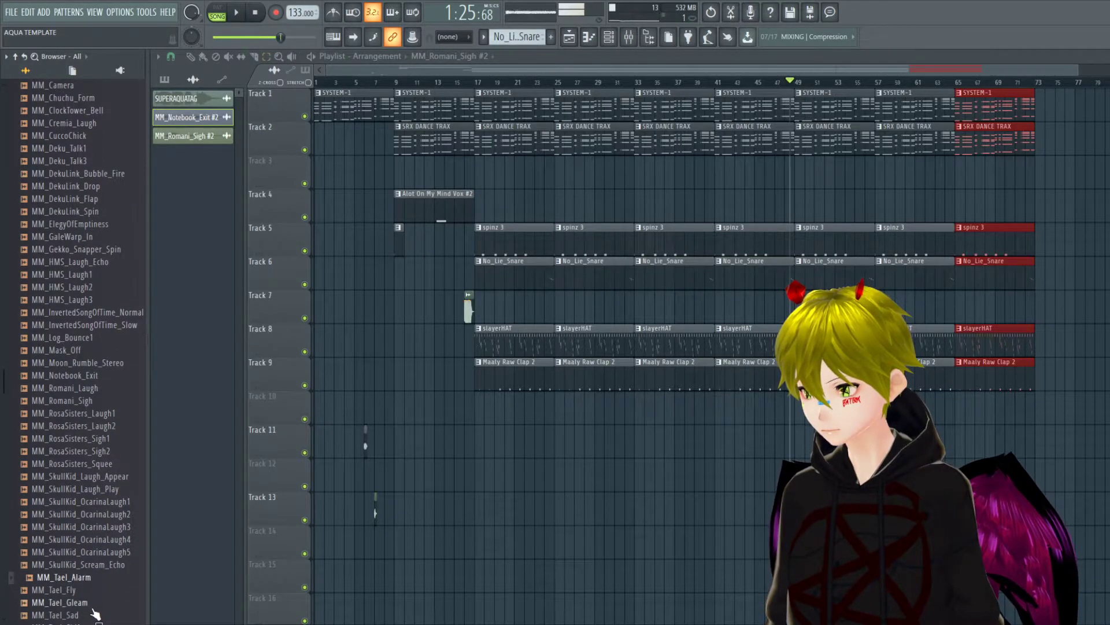
pyautogui.scroll(-2, 99, 591)
pyautogui.click(97, 568)
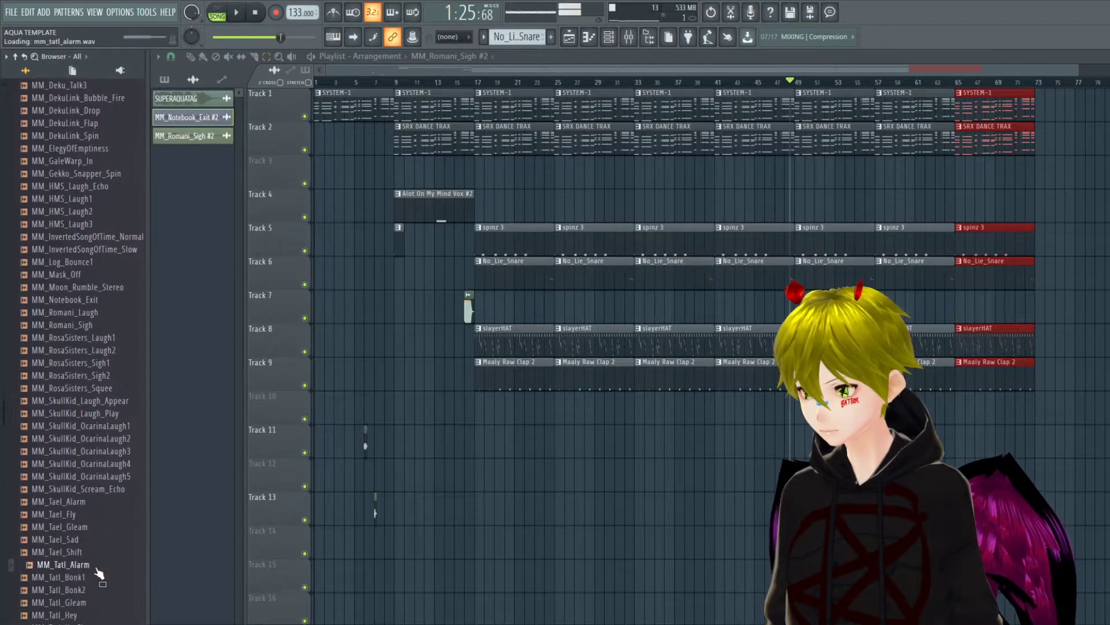
pyautogui.scroll(-2, 95, 602)
pyautogui.click(97, 577)
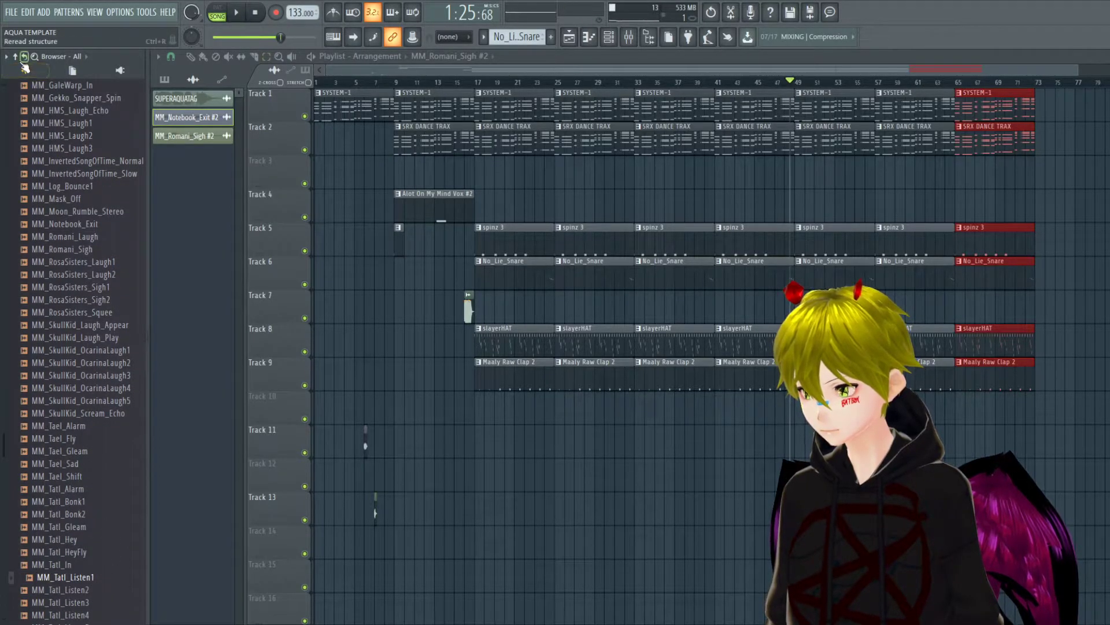
pyautogui.click(18, 61)
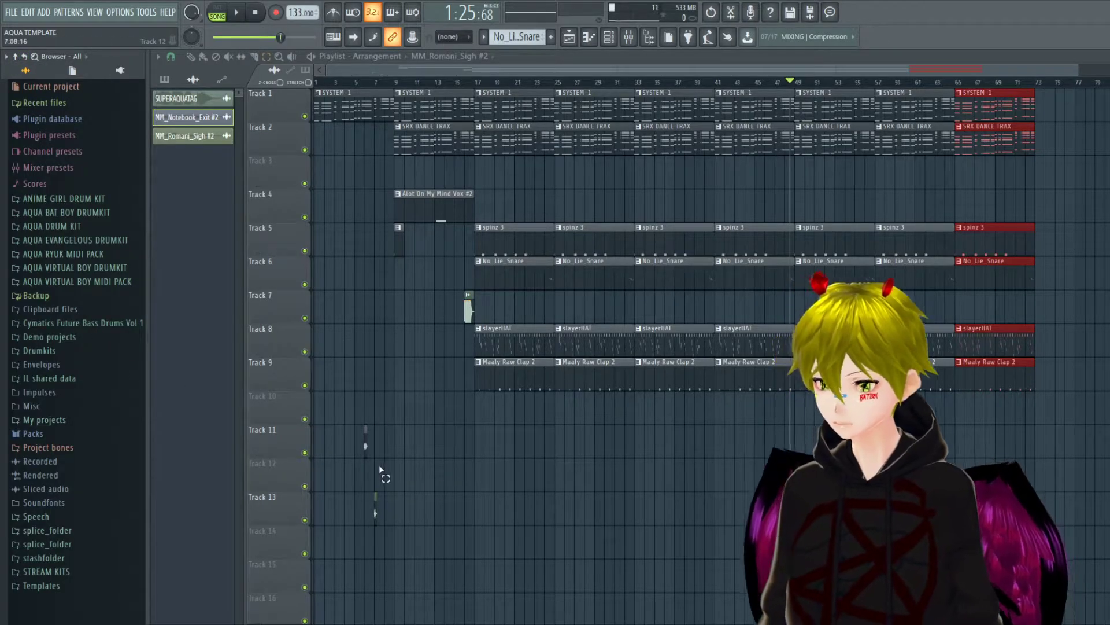
pyautogui.click(396, 447)
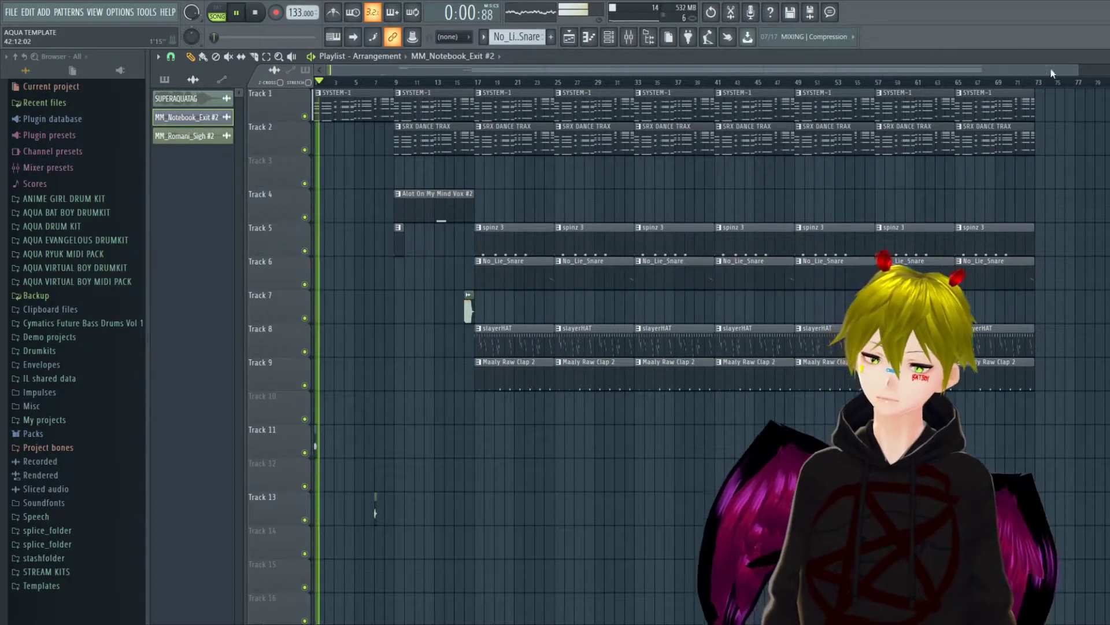
# Move the Track 11 clip near bar 13, shift the Track 13 clip later, then delete the Track 11 clip.
pyautogui.moveTo(1076, 70); pyautogui.dragTo(591, 70)
pyautogui.moveTo(317, 446); pyautogui.dragTo(658, 448)
pyautogui.click(650, 81)
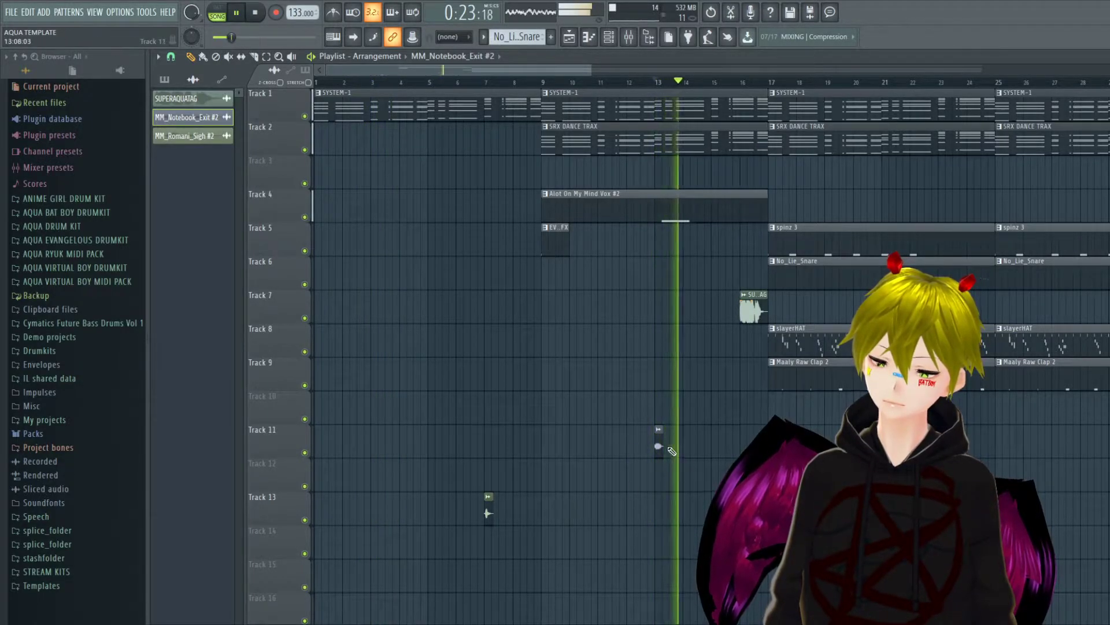
pyautogui.moveTo(658, 446); pyautogui.dragTo(600, 448)
pyautogui.click(586, 81)
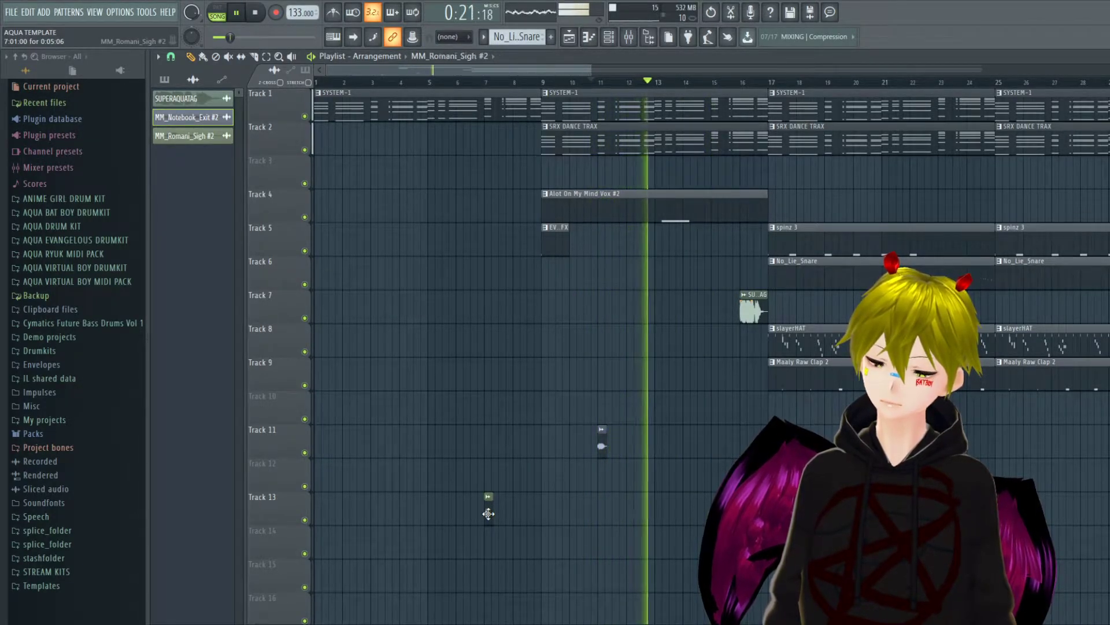
pyautogui.moveTo(489, 514); pyautogui.dragTo(730, 510)
pyautogui.rightClick(602, 444)
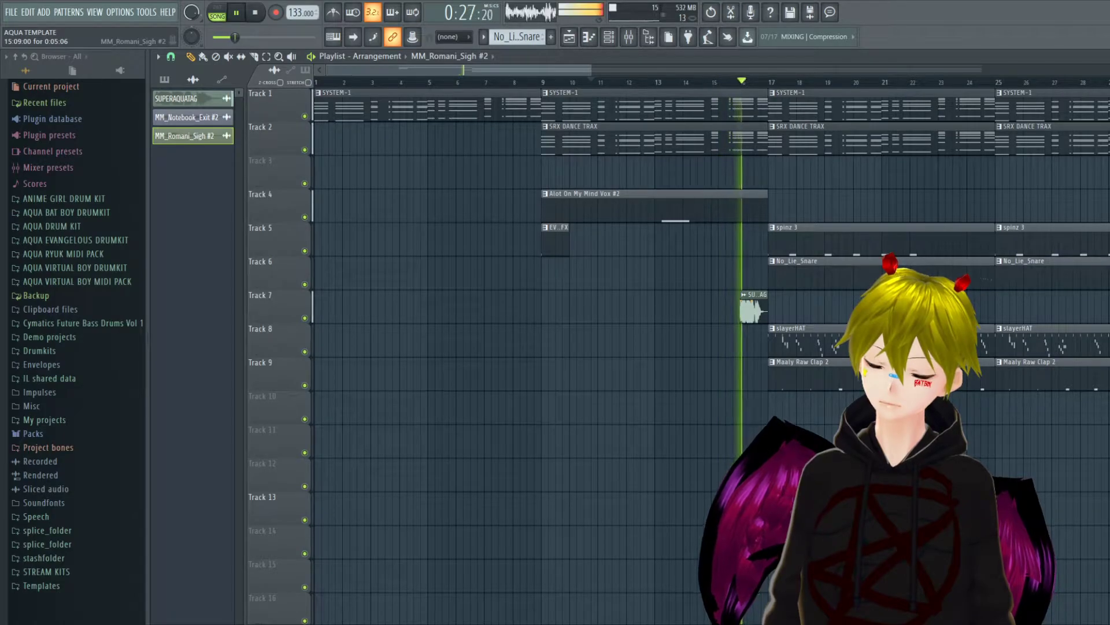
# Inspect SUPERAQUATAG's channel settings and its mixer insert, then close both.
pyautogui.doubleClick(752, 305)
pyautogui.doubleClick(520, 181)
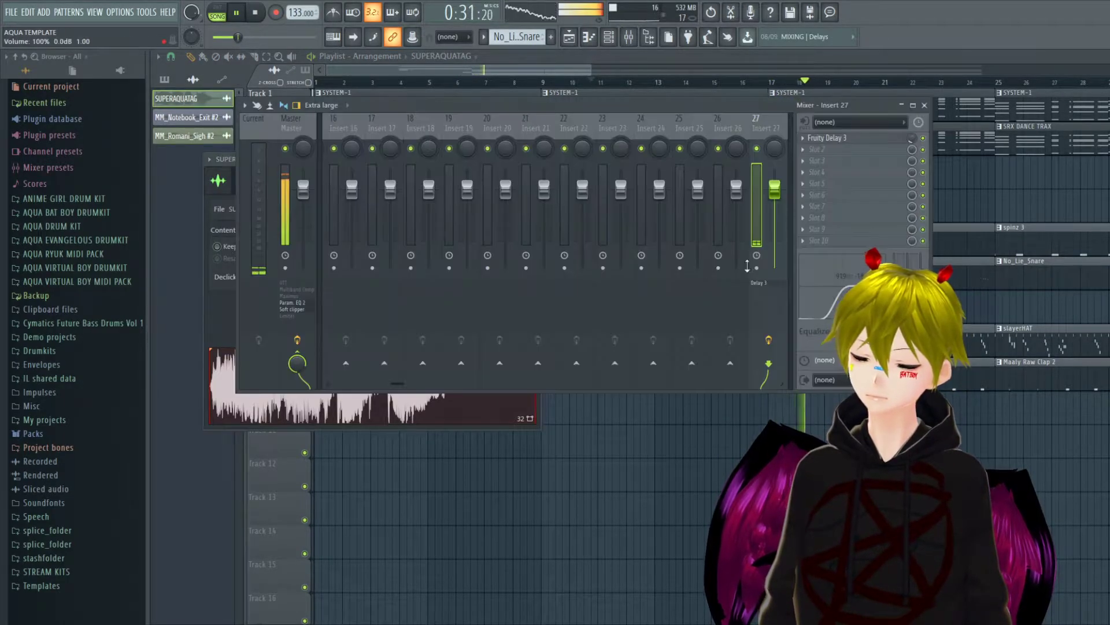
pyautogui.click(926, 107)
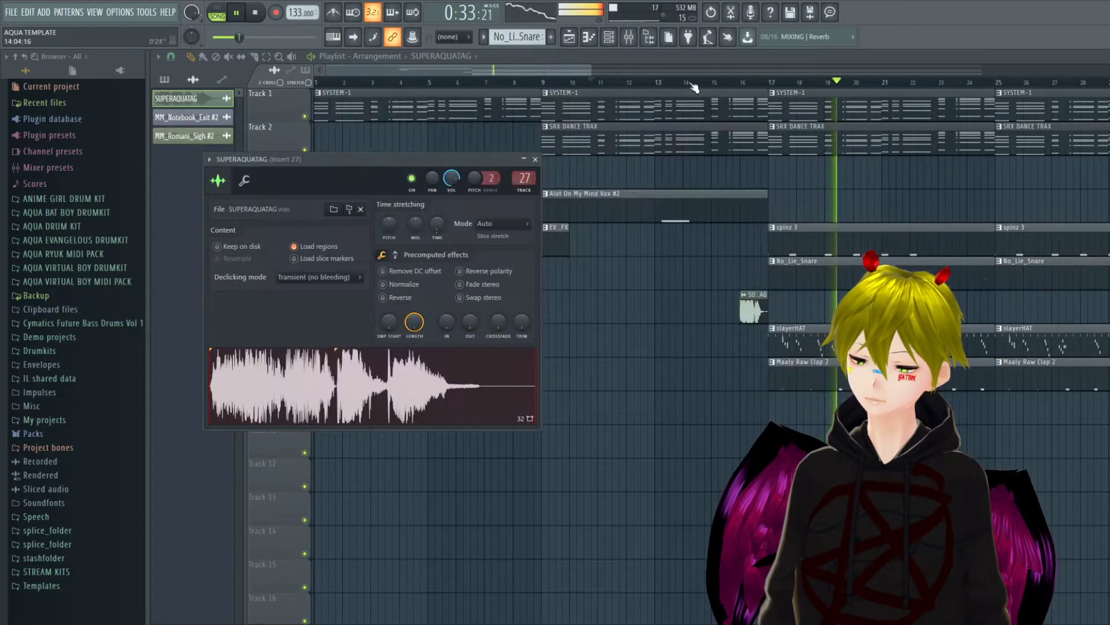
pyautogui.click(537, 159)
# Paint a SYSTEM-1 clip at bar 73.
pyautogui.scroll(-6, 594, 84)
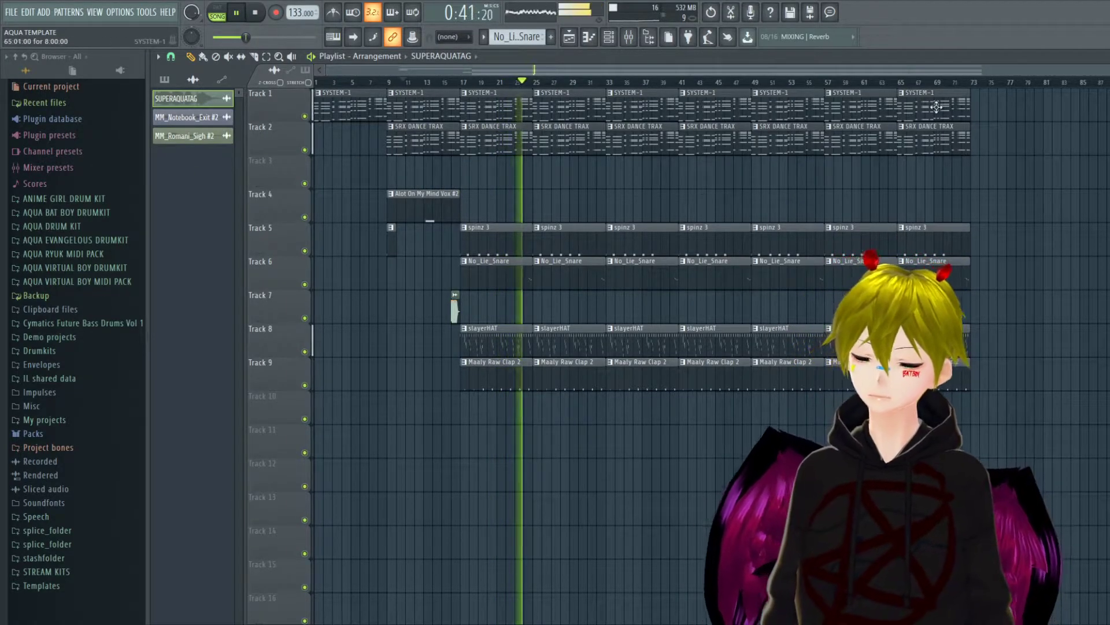
pyautogui.click(963, 104)
pyautogui.click(985, 106)
pyautogui.moveTo(1003, 108); pyautogui.dragTo(996, 139)
# Paint an SRX DANCE TRAX clip at bar 73, stop playback, and select every arrangement clip.
pyautogui.click(948, 136)
pyautogui.click(996, 139)
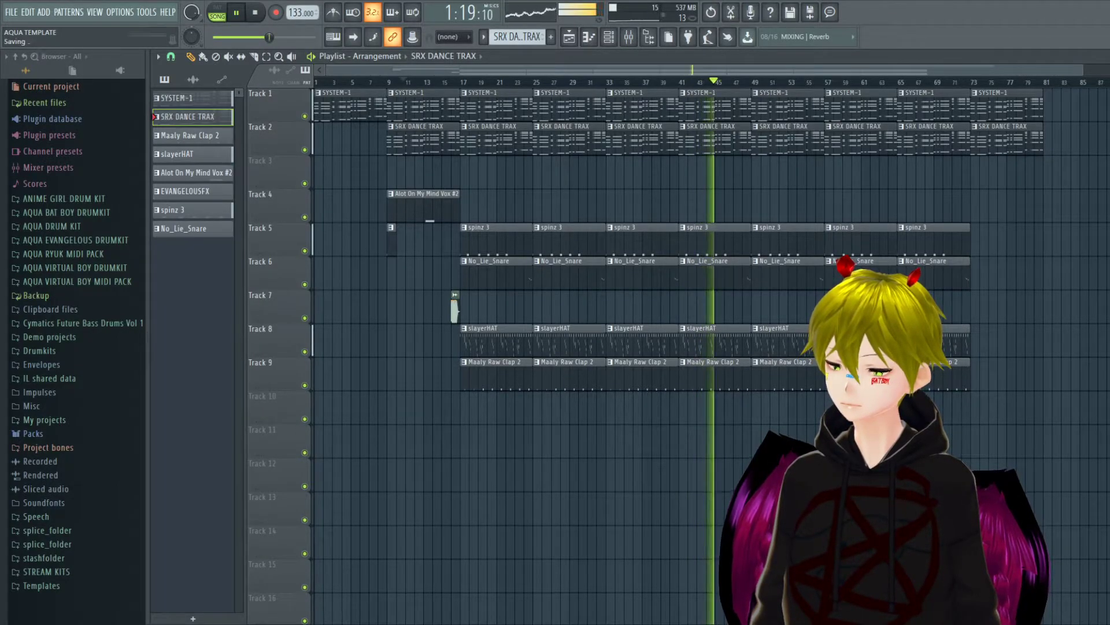
pyautogui.click(255, 12)
pyautogui.click(324, 82)
pyautogui.moveTo(1057, 87); pyautogui.dragTo(317, 84)
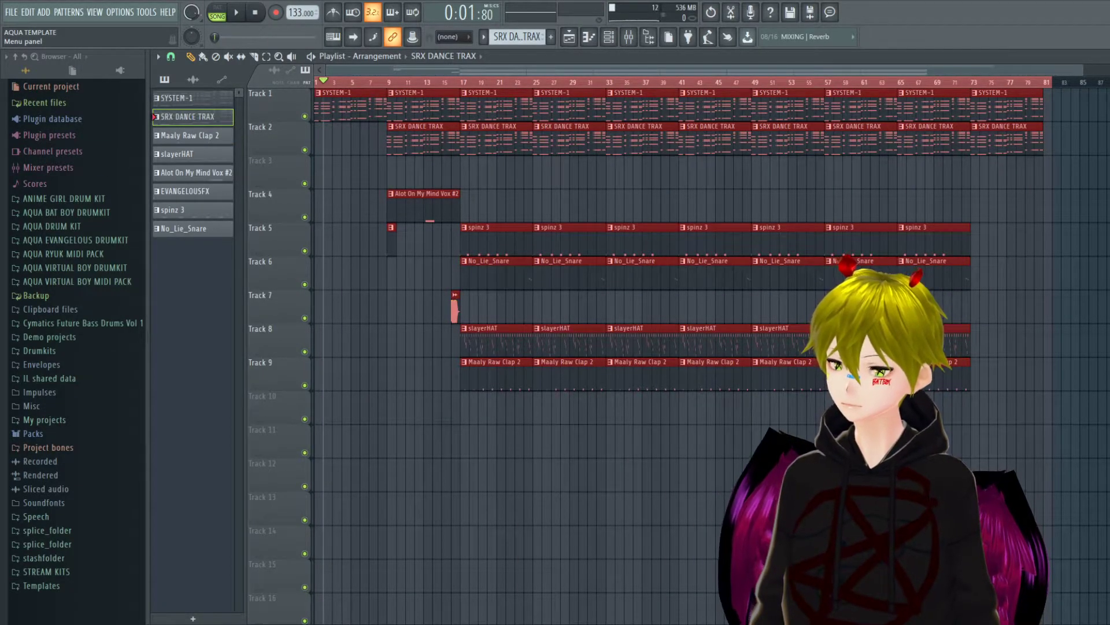
# Return the song position to the very start with Ctrl+R.
pyautogui.hotkey('ctrl', 'r')
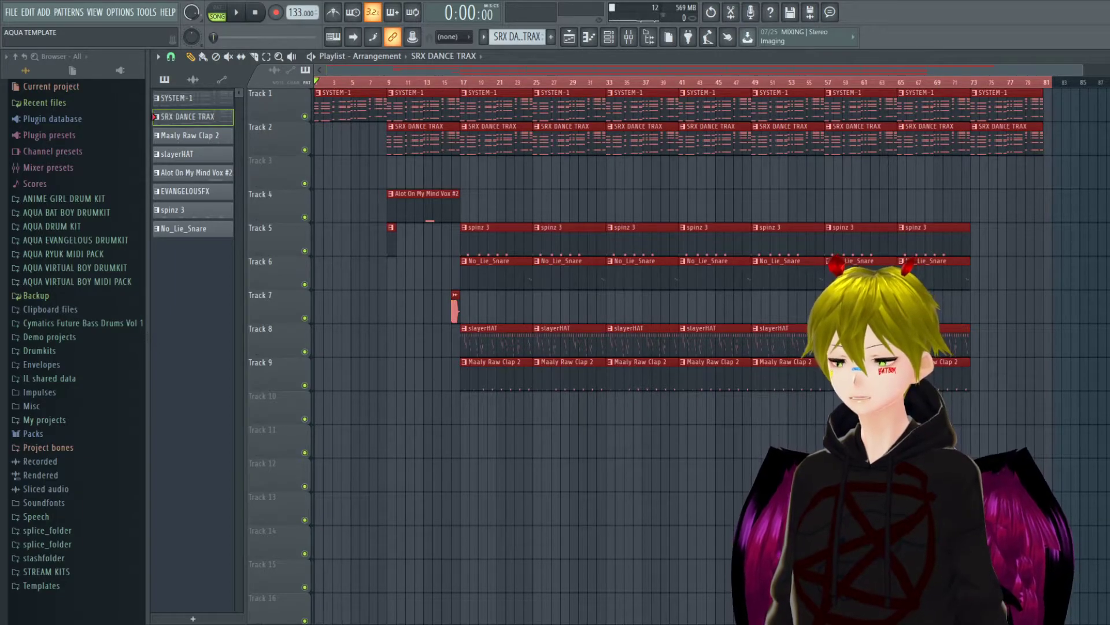
# Close the arrangement, reposition the channel rack, and play just the pattern.
pyautogui.click(1105, 56)
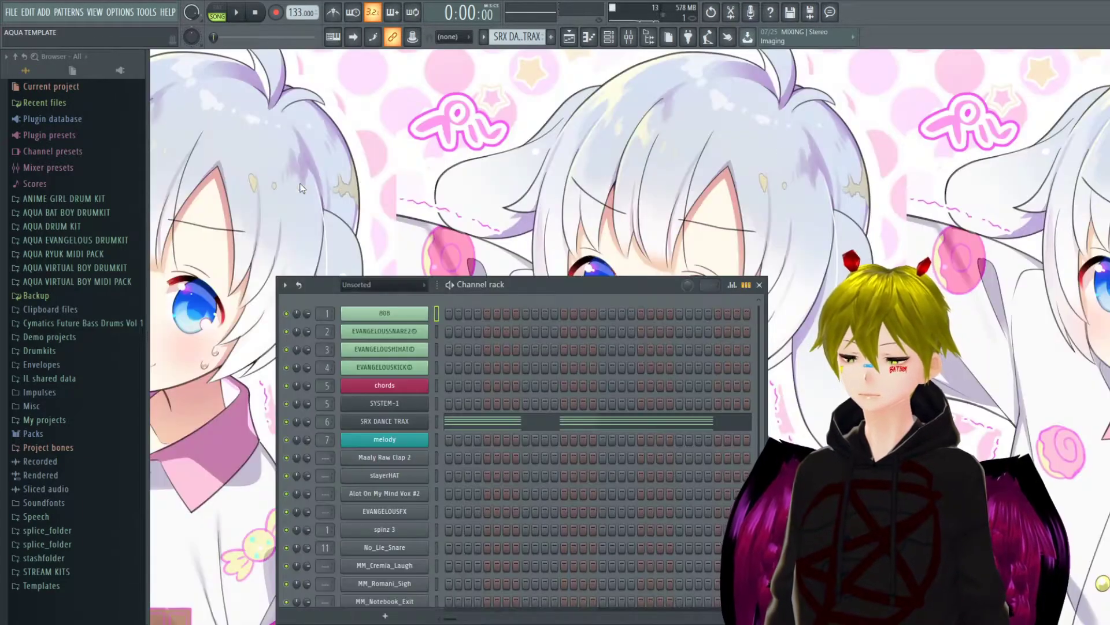
pyautogui.moveTo(546, 281); pyautogui.dragTo(541, 163)
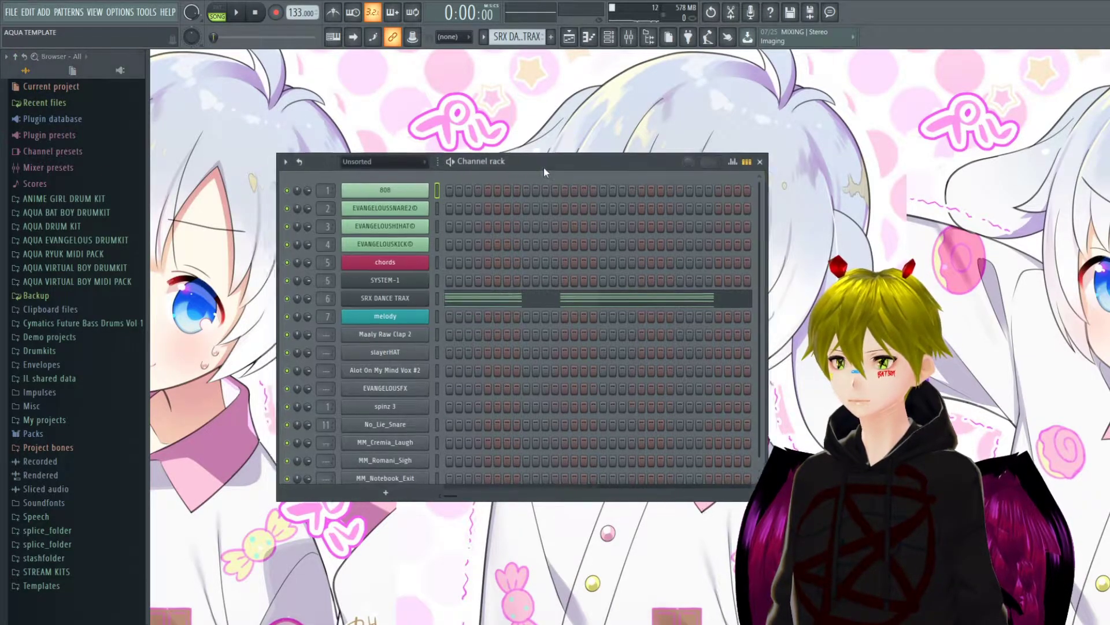
pyautogui.moveTo(539, 166); pyautogui.dragTo(622, 152)
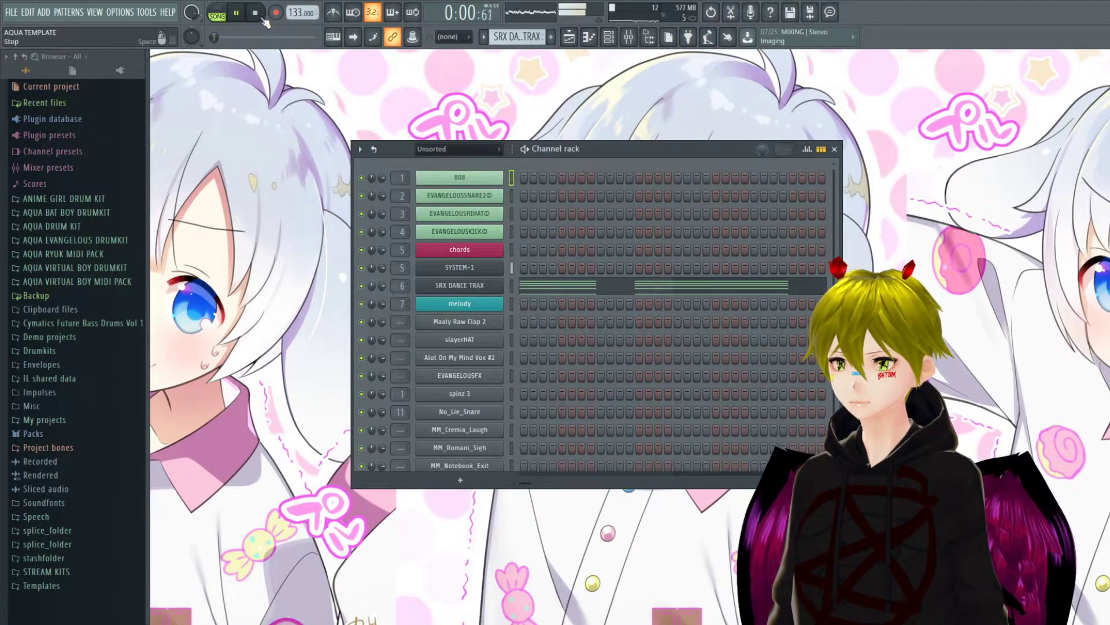
pyautogui.click(219, 15)
pyautogui.click(236, 13)
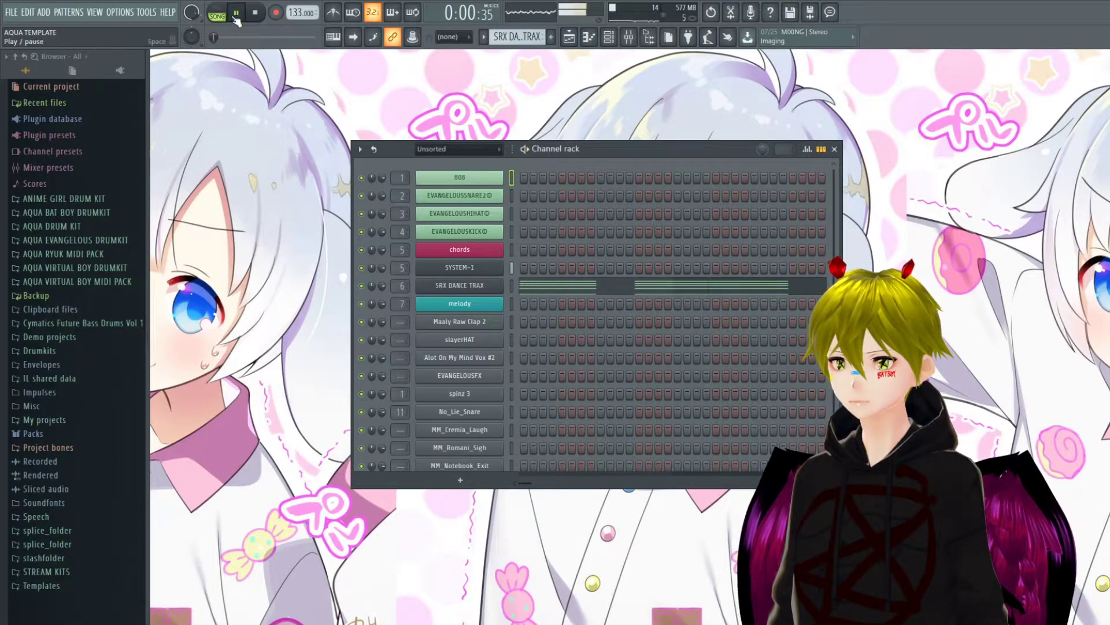
pyautogui.click(569, 38)
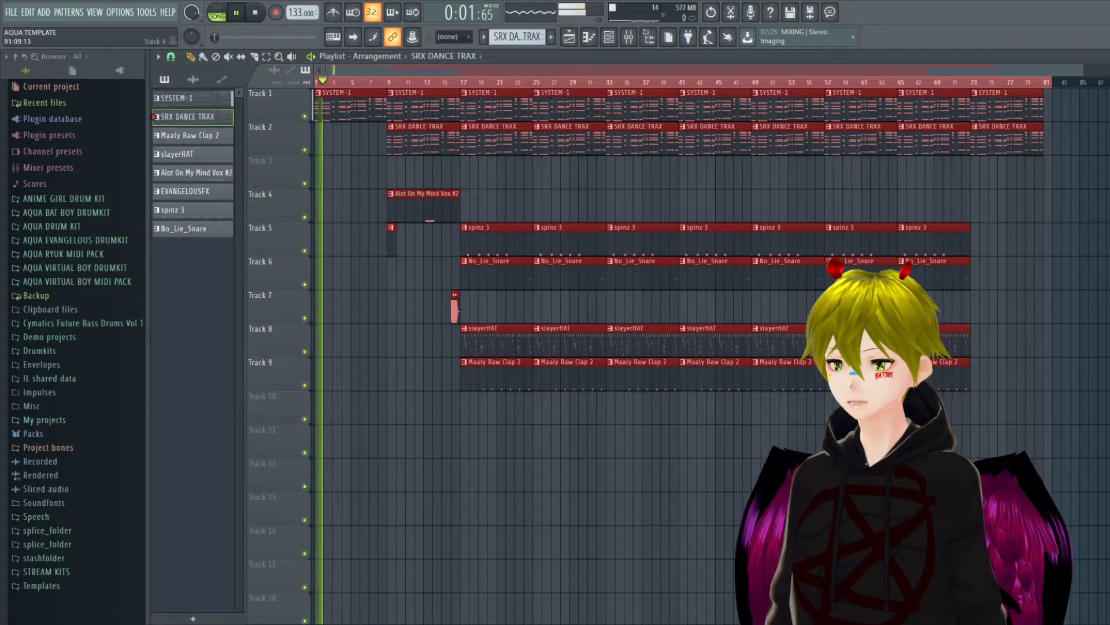
pyautogui.click(1102, 56)
# Open the SRX DANCE TRAX notes in the piano roll and close it again.
pyautogui.click(622, 284)
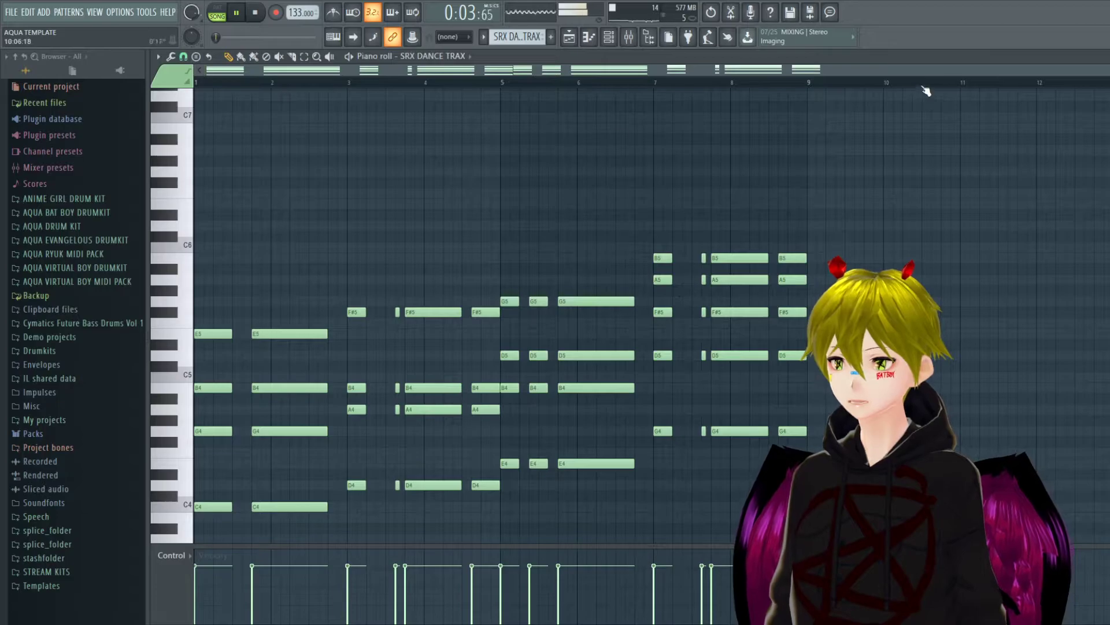
pyautogui.scroll(3, 595, 277)
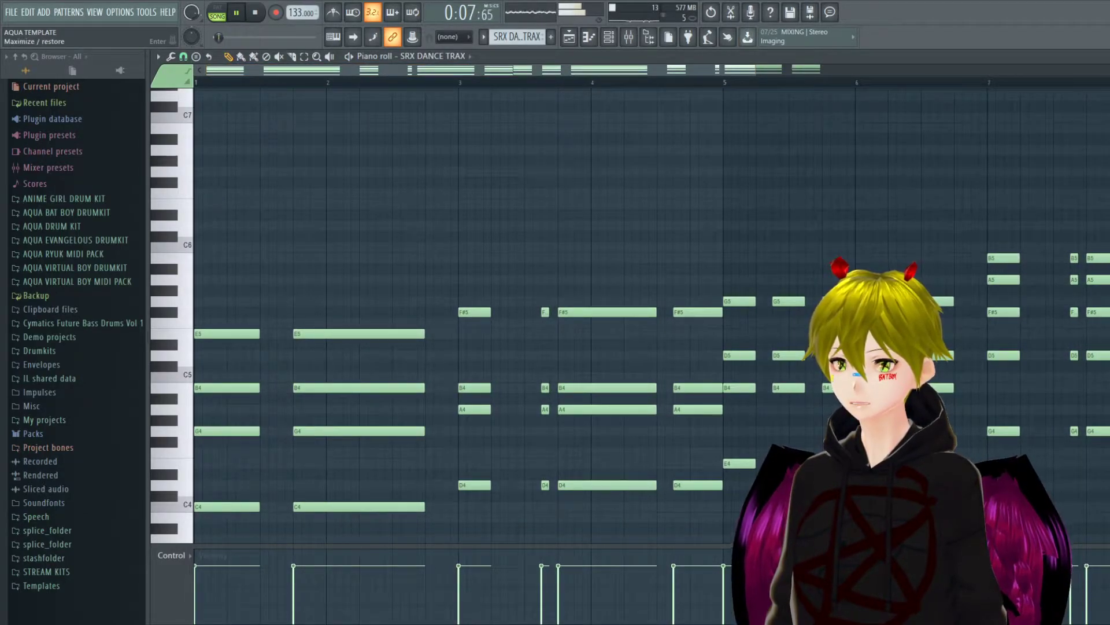
pyautogui.click(1102, 56)
pyautogui.click(570, 290)
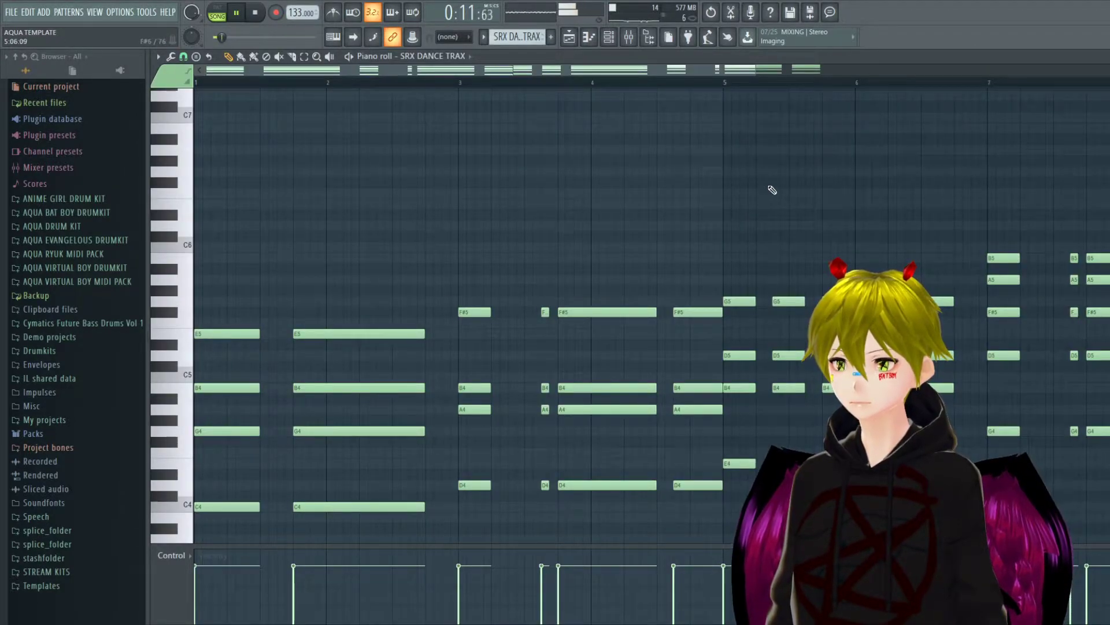
pyautogui.press('Escape')
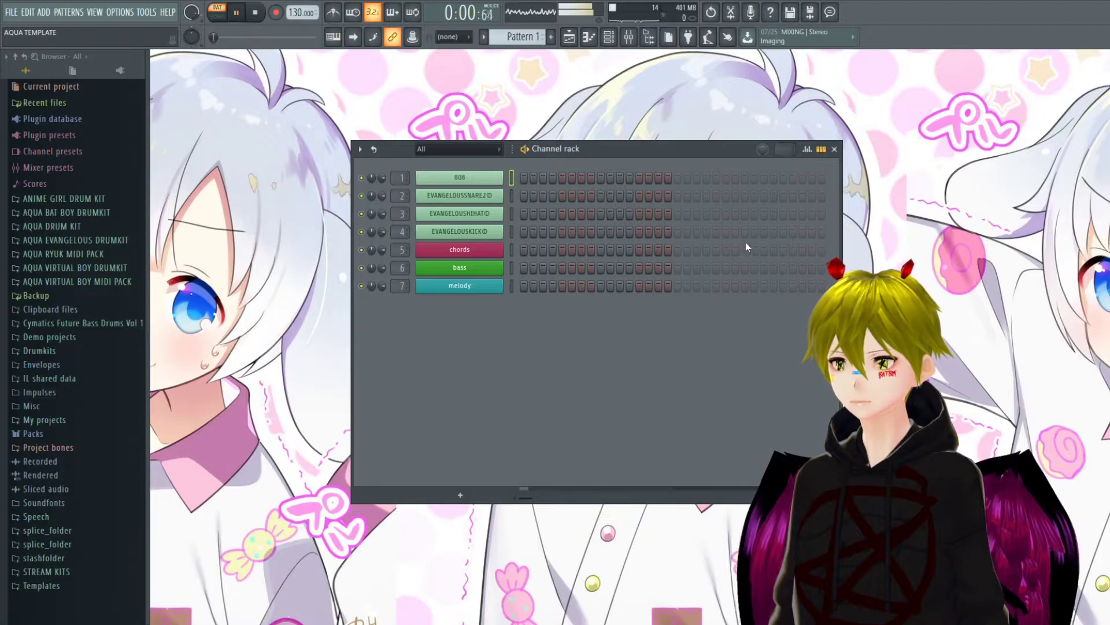
# Load SRX DANCE TRAX on the chords channel and step to patch 006 NeverStopRvn.
pyautogui.click(460, 250)
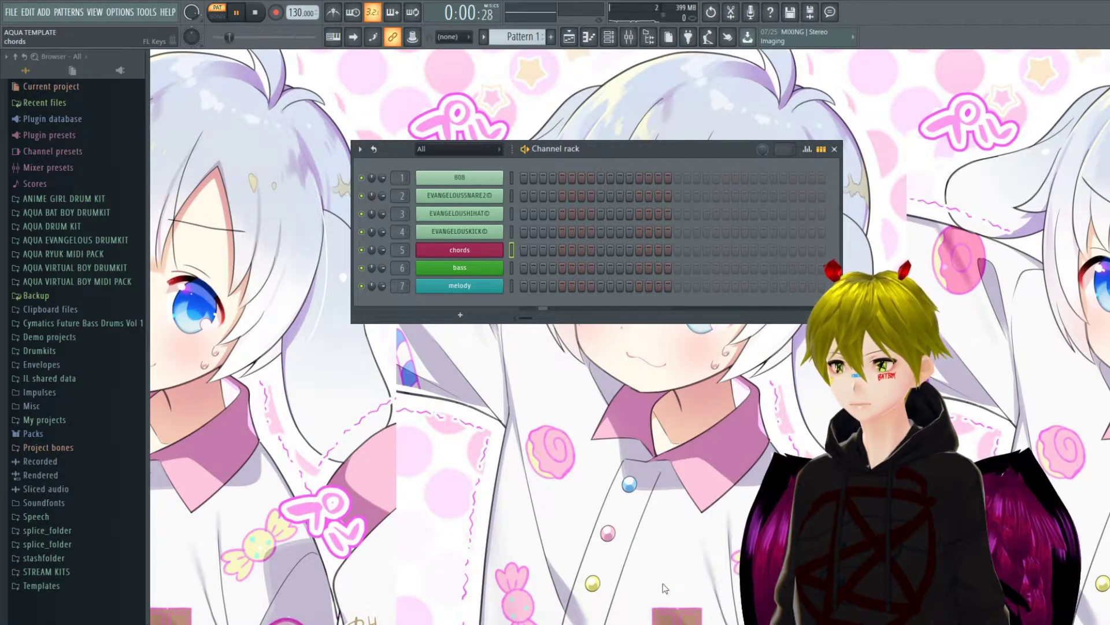
pyautogui.click(460, 249)
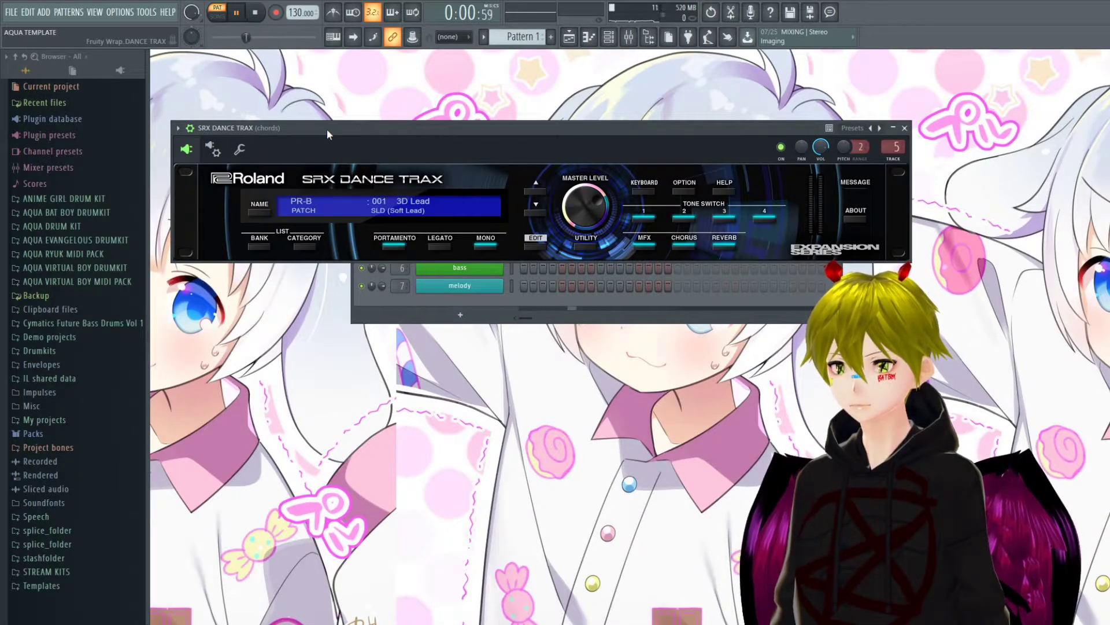
pyautogui.click(632, 153)
pyautogui.click(632, 153)
pyautogui.click(632, 153)
pyautogui.click(632, 153)
pyautogui.click(632, 153)
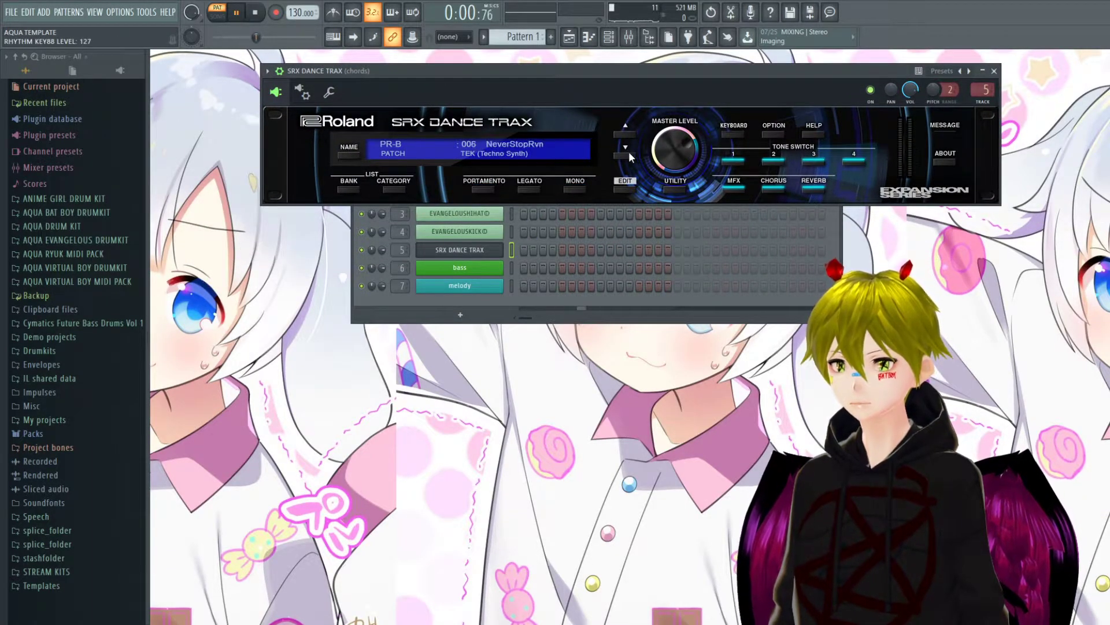
# Move the channel rack lower and left, then open the empty SRX DANCE TRAX piano roll.
pyautogui.click(564, 313)
pyautogui.moveTo(553, 152); pyautogui.dragTo(522, 264)
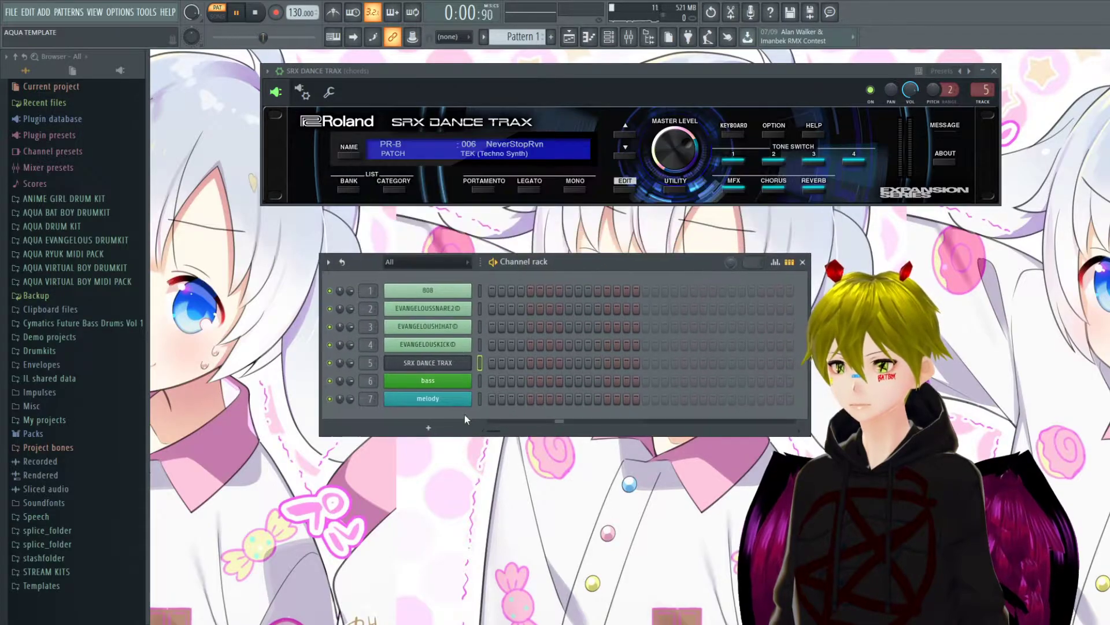
pyautogui.press('F7')
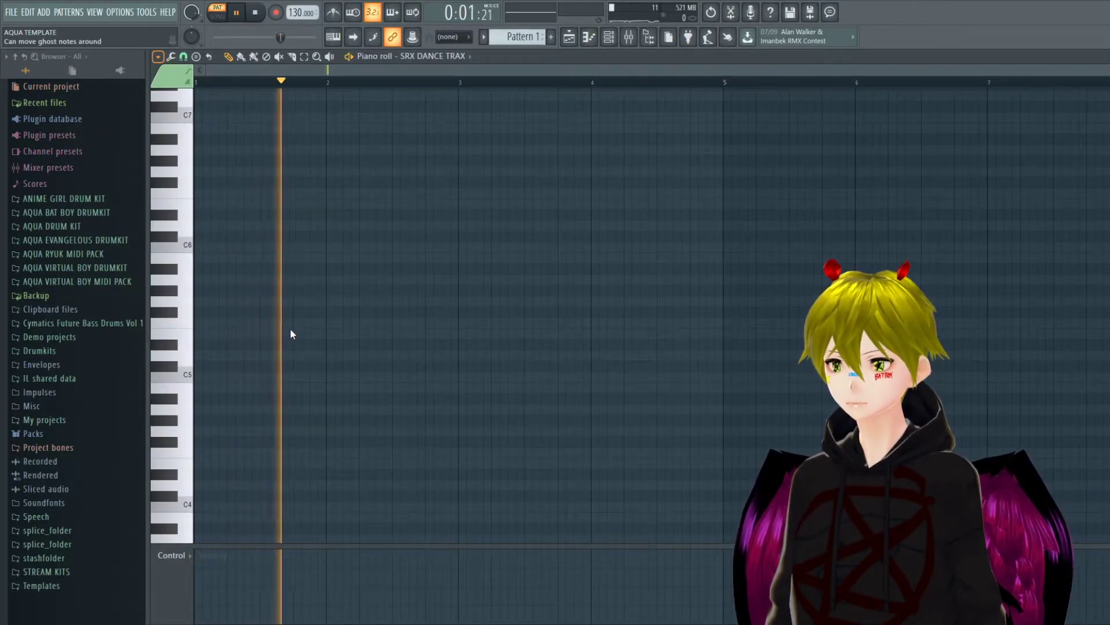
# Remove a stray F5 note and draw a one-bar C5–E5–G5 chord at the start.
pyautogui.click(595, 322)
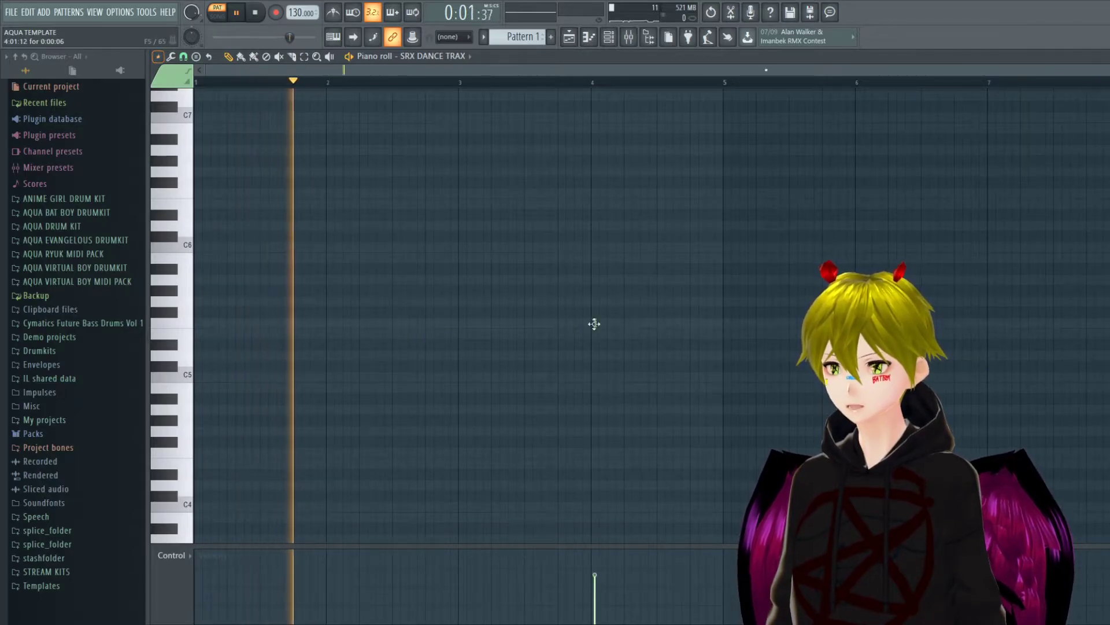
pyautogui.rightClick(596, 322)
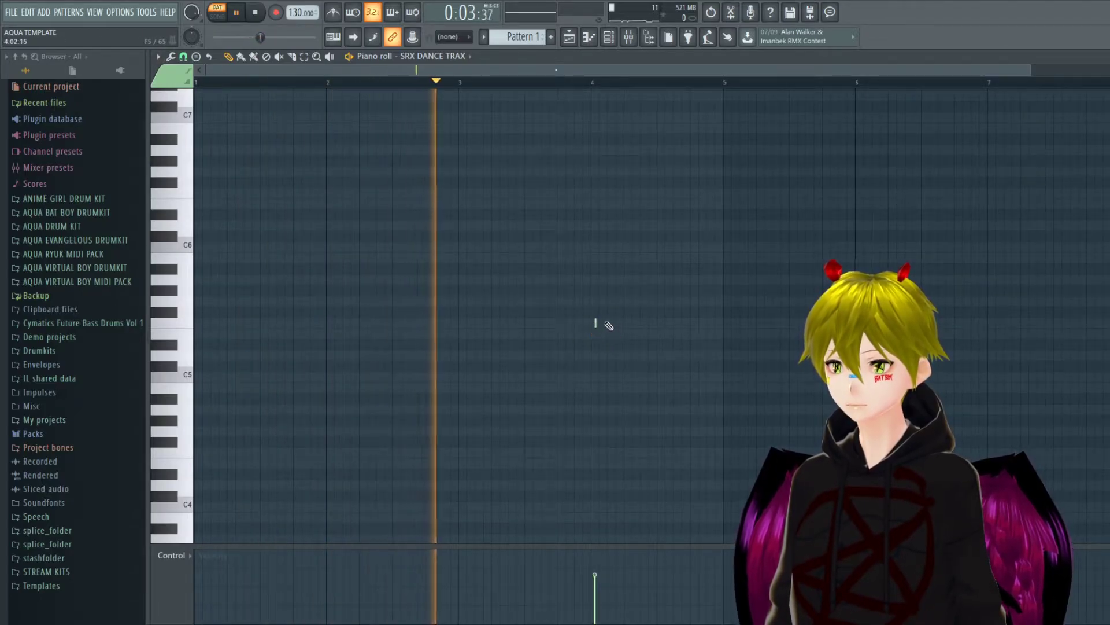
pyautogui.press('space')
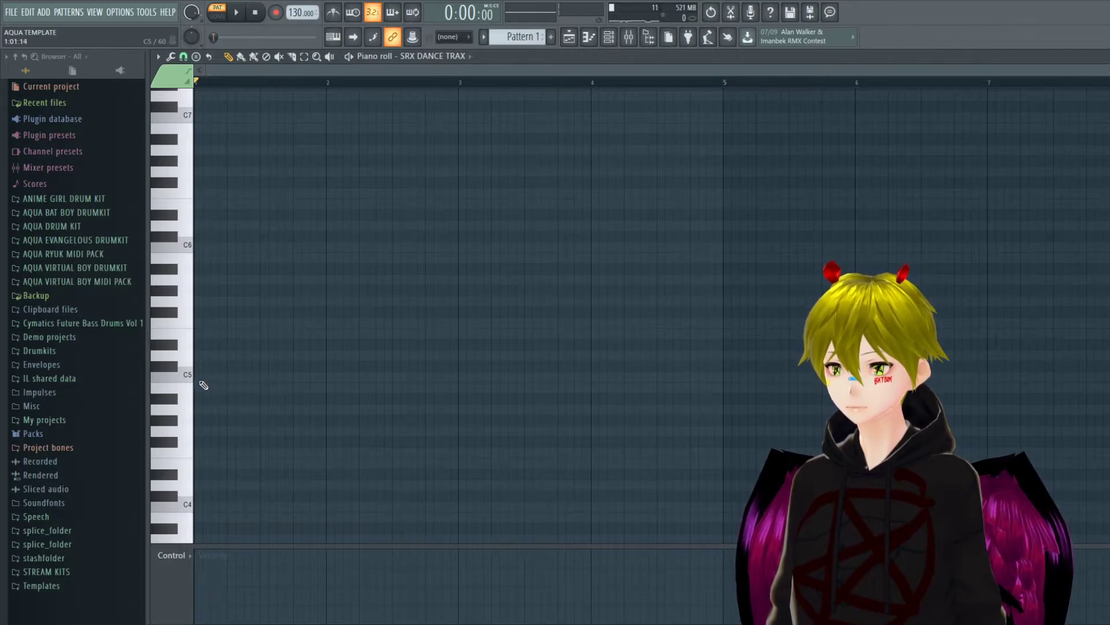
pyautogui.moveTo(201, 377); pyautogui.dragTo(288, 377)
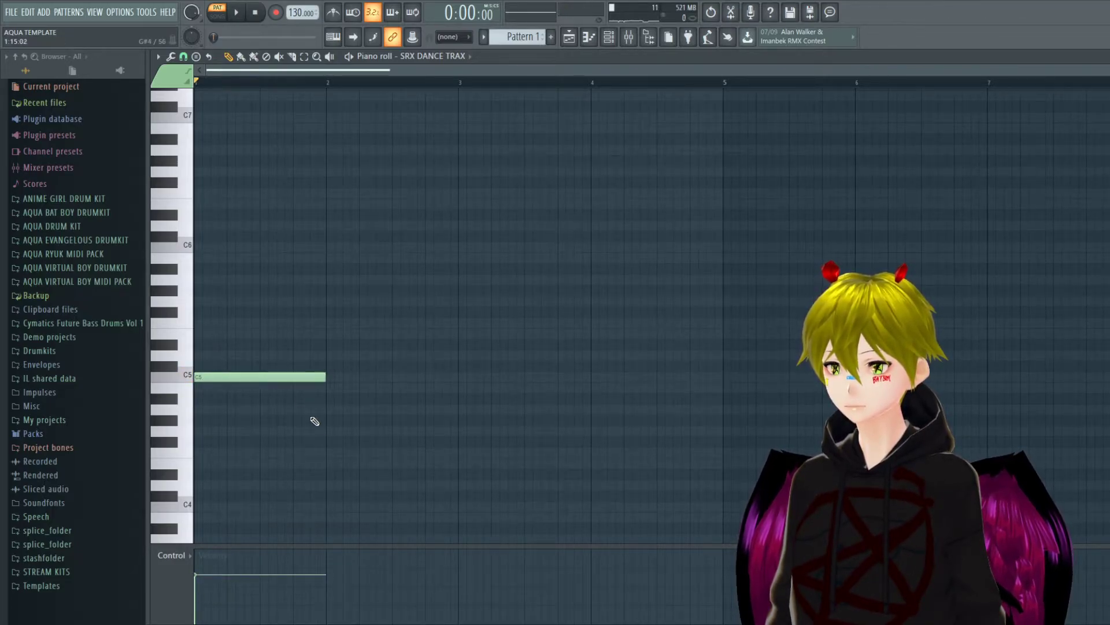
pyautogui.click(204, 334)
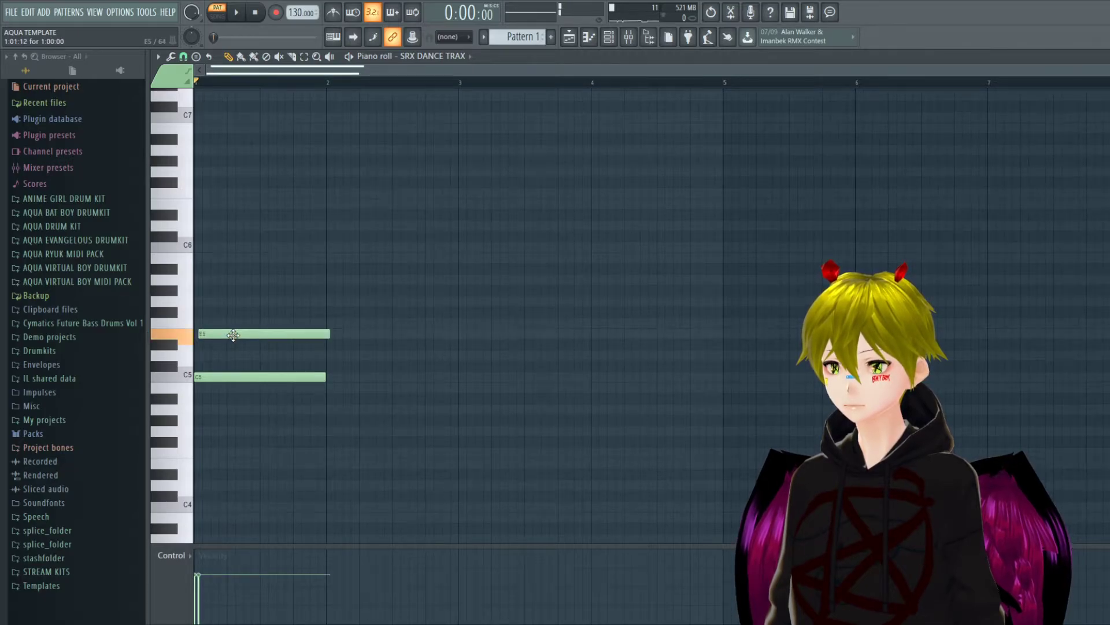
pyautogui.click(202, 301)
pyautogui.press('space')
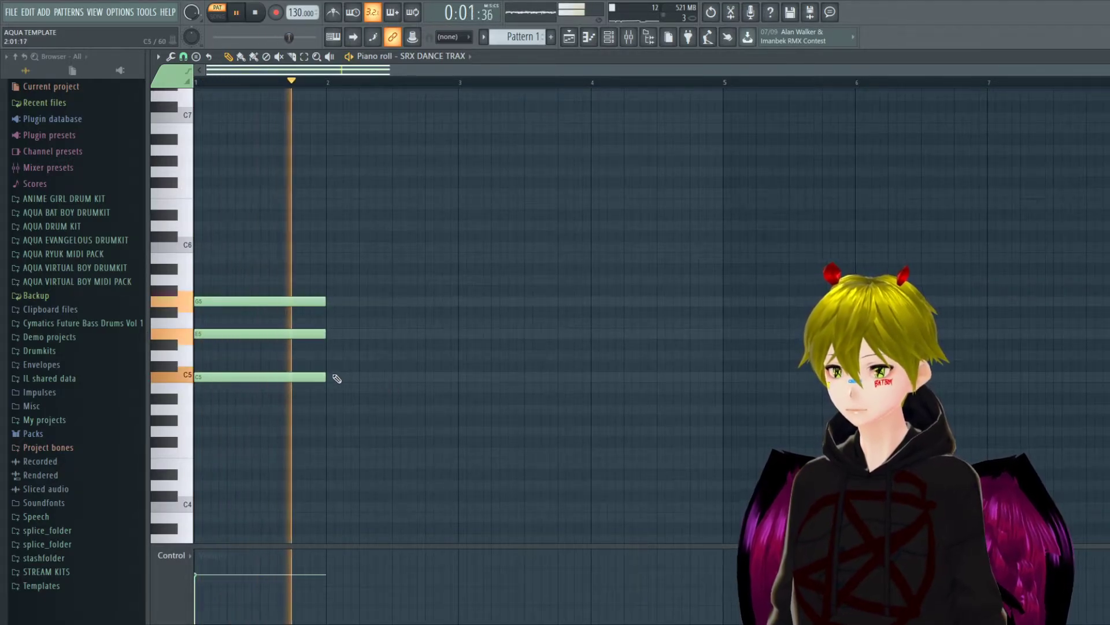
pyautogui.press('space')
# Set the project tempo to 148 and audition the chord.
pyautogui.moveTo(312, 278); pyautogui.dragTo(251, 408)
pyautogui.moveTo(293, 17); pyautogui.dragTo(294, 11)
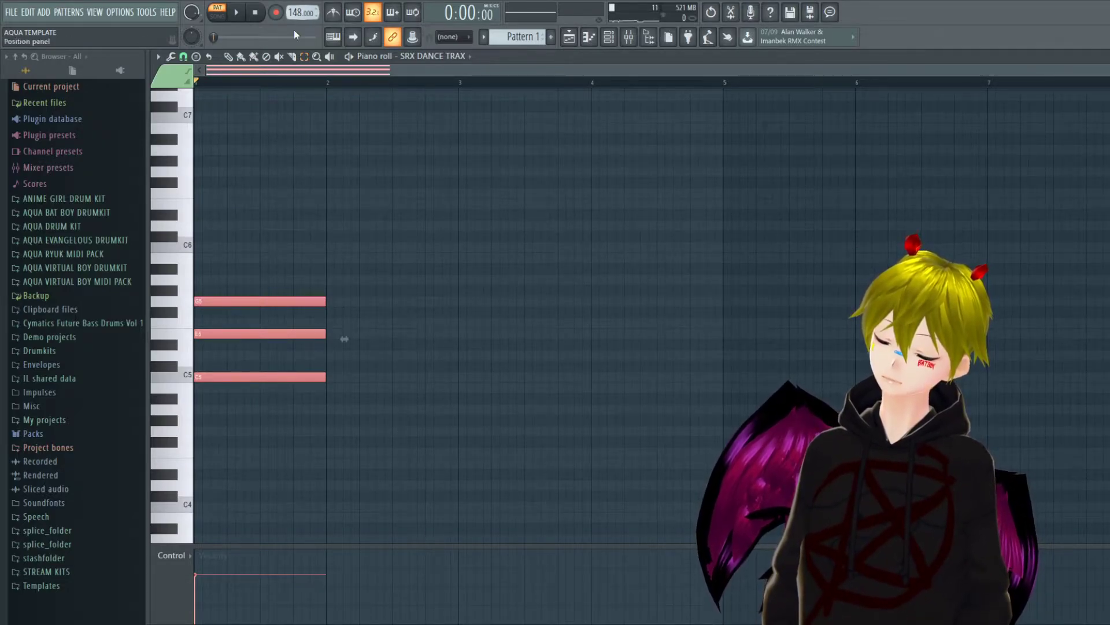
pyautogui.click(378, 226)
pyautogui.press('space')
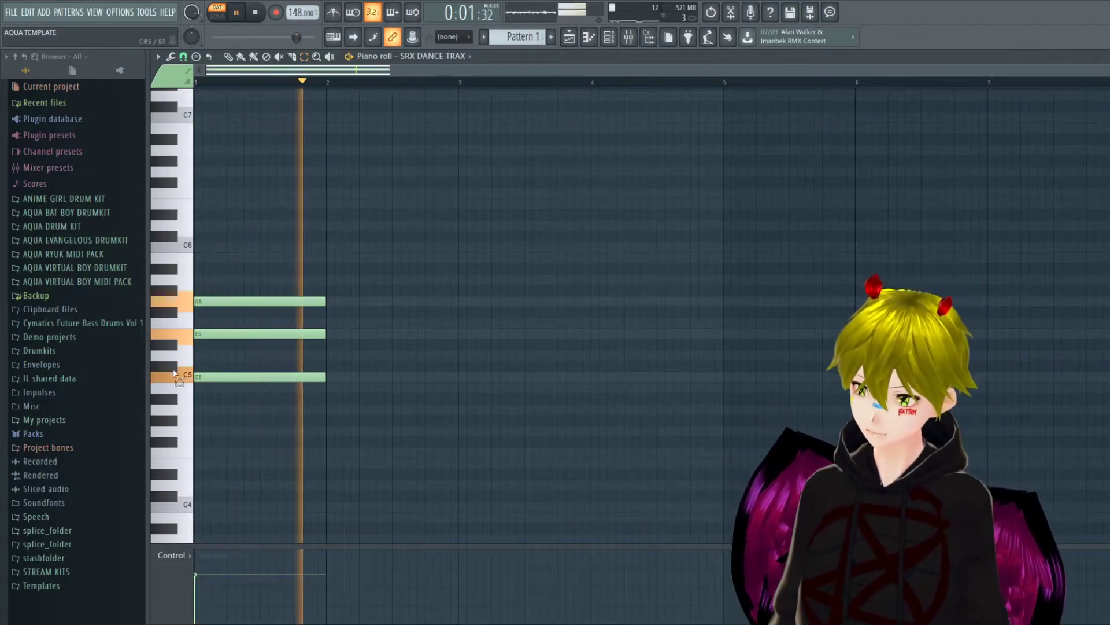
pyautogui.press('space')
# Top the bar 1 chord with a B5 note after trying C6 and A#5.
pyautogui.click(249, 247)
pyautogui.moveTo(266, 247); pyautogui.dragTo(231, 248)
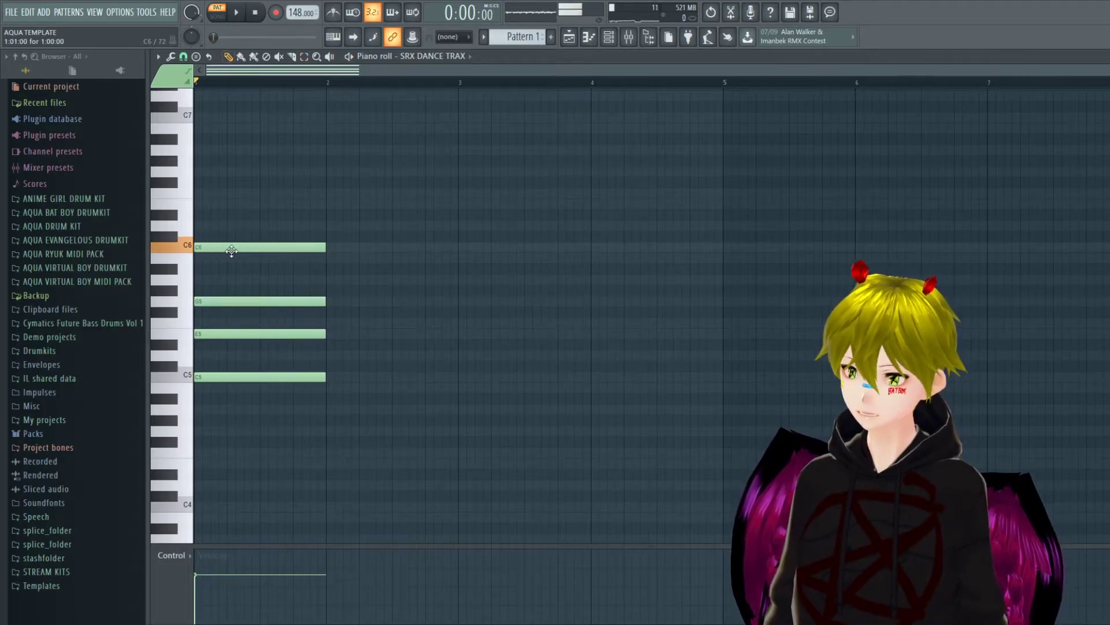
pyautogui.press('space')
pyautogui.press('space')
pyautogui.rightClick(252, 248)
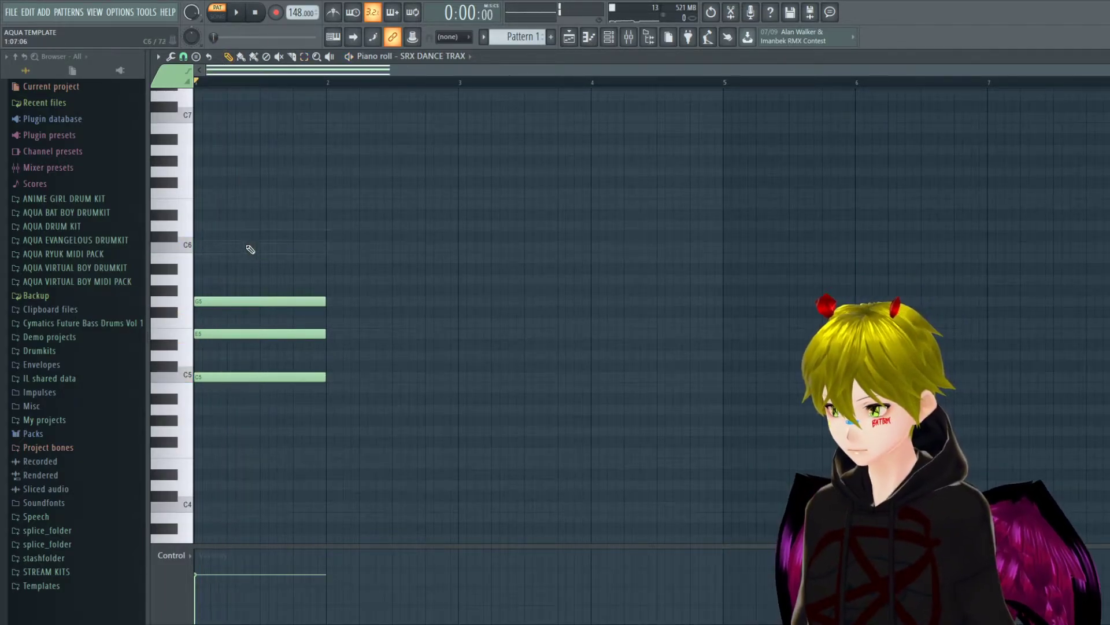
pyautogui.moveTo(207, 290); pyautogui.dragTo(217, 258)
pyautogui.rightClick(217, 269)
pyautogui.press('space')
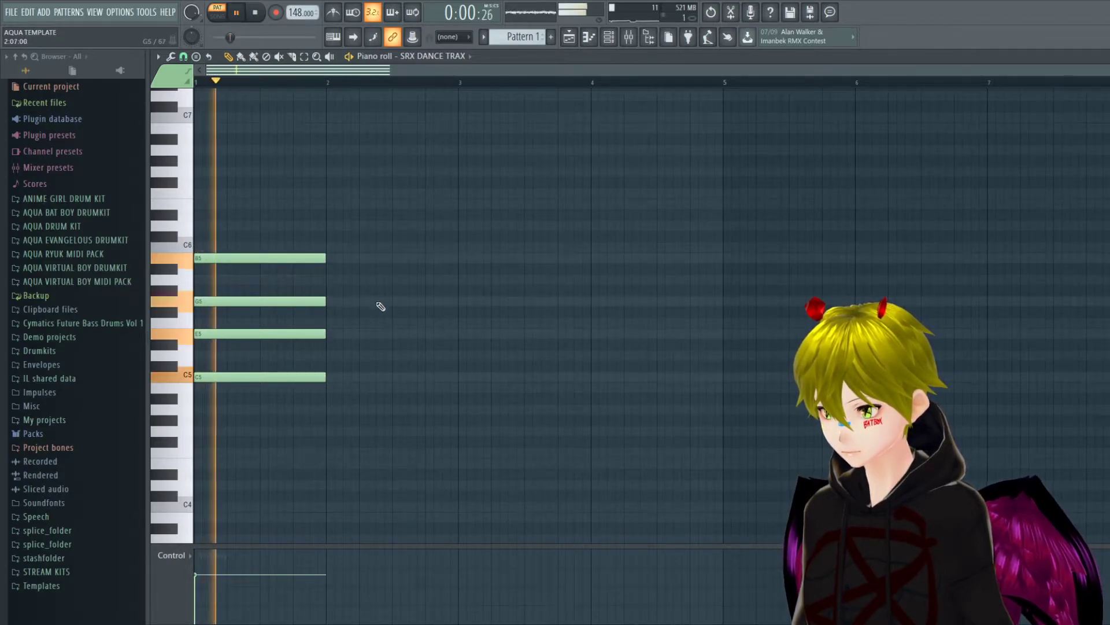
pyautogui.press('space')
# Duplicate the four-note chord into bar 2, lower it four semitones and shorten it.
pyautogui.keyDown('ctrl'); pyautogui.moveTo(273, 209); pyautogui.dragTo(226, 458); pyautogui.keyUp('ctrl')
pyautogui.hotkey('ctrl', 'b')
pyautogui.moveTo(376, 379); pyautogui.dragTo(375, 409)
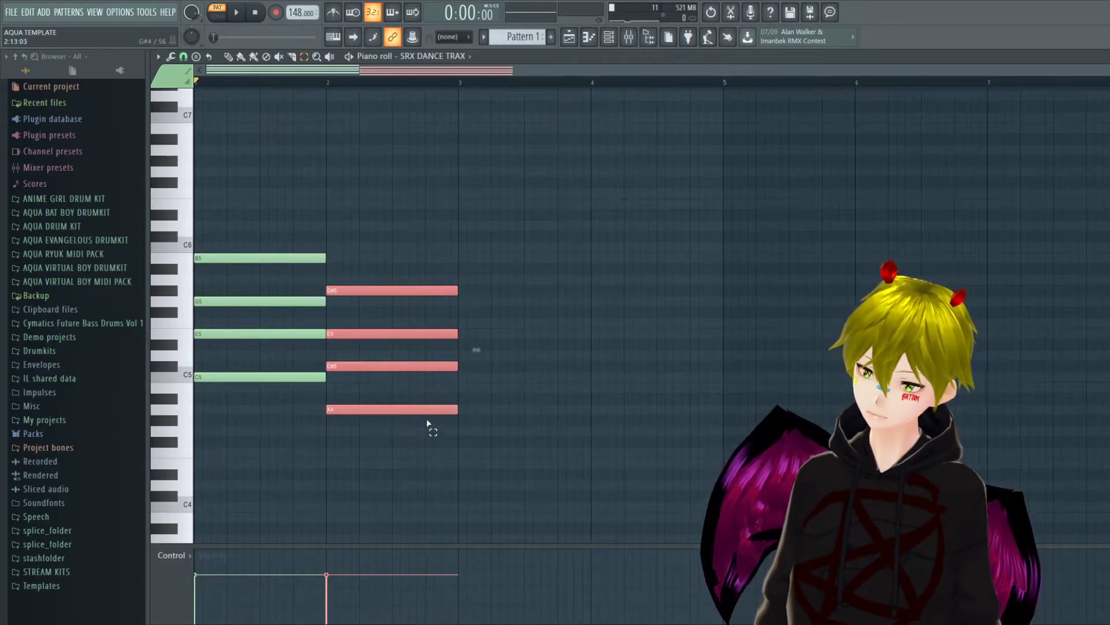
pyautogui.moveTo(457, 291); pyautogui.dragTo(398, 297)
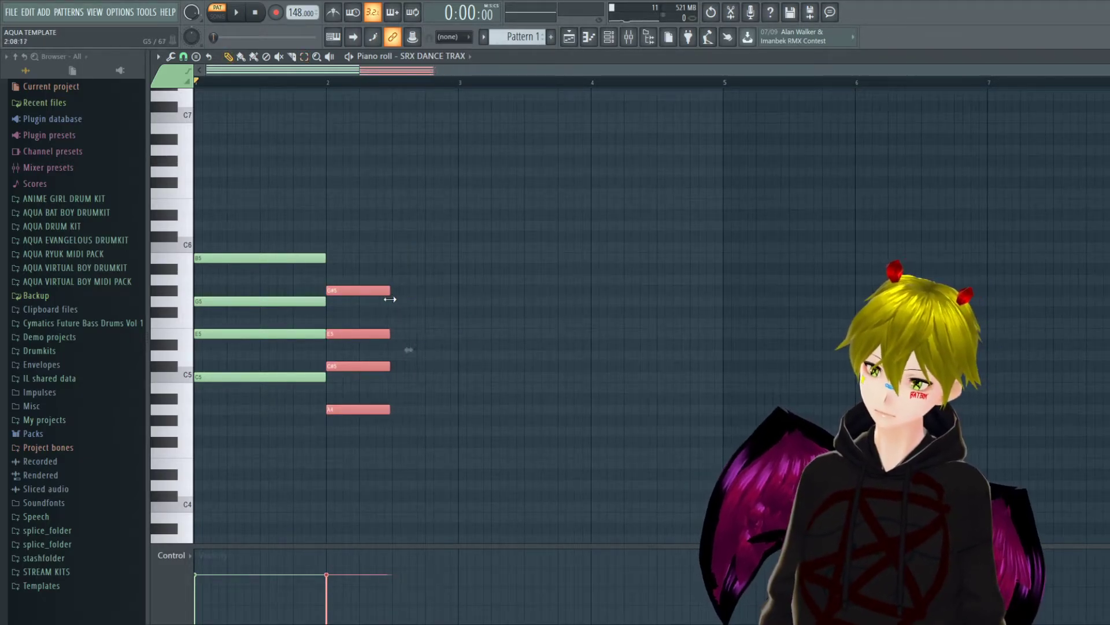
pyautogui.click(373, 431)
# Duplicate the shortened second chord once more to its right.
pyautogui.moveTo(364, 252); pyautogui.dragTo(347, 453)
pyautogui.hotkey('ctrl', 'b')
pyautogui.click(452, 213)
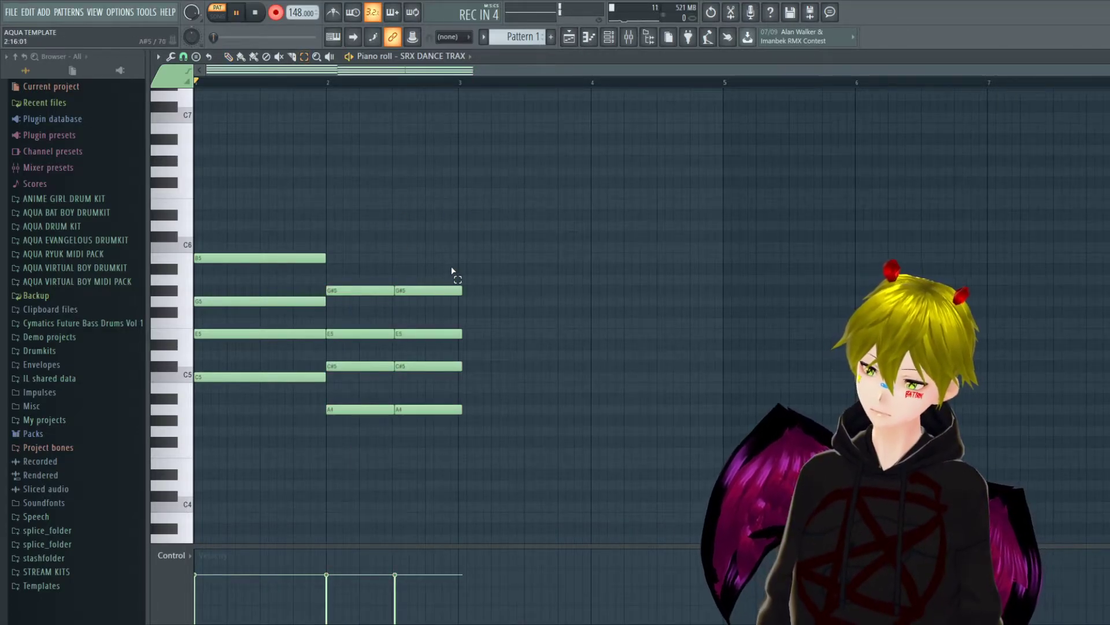
pyautogui.hotkey('ctrl', 'z')
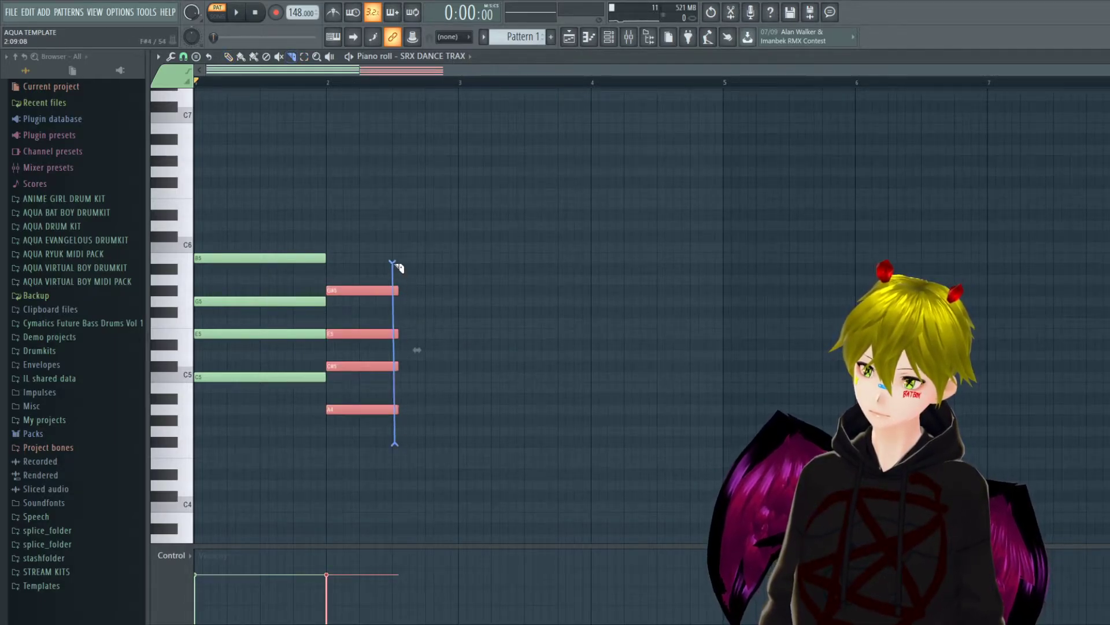
pyautogui.moveTo(395, 441); pyautogui.dragTo(392, 465)
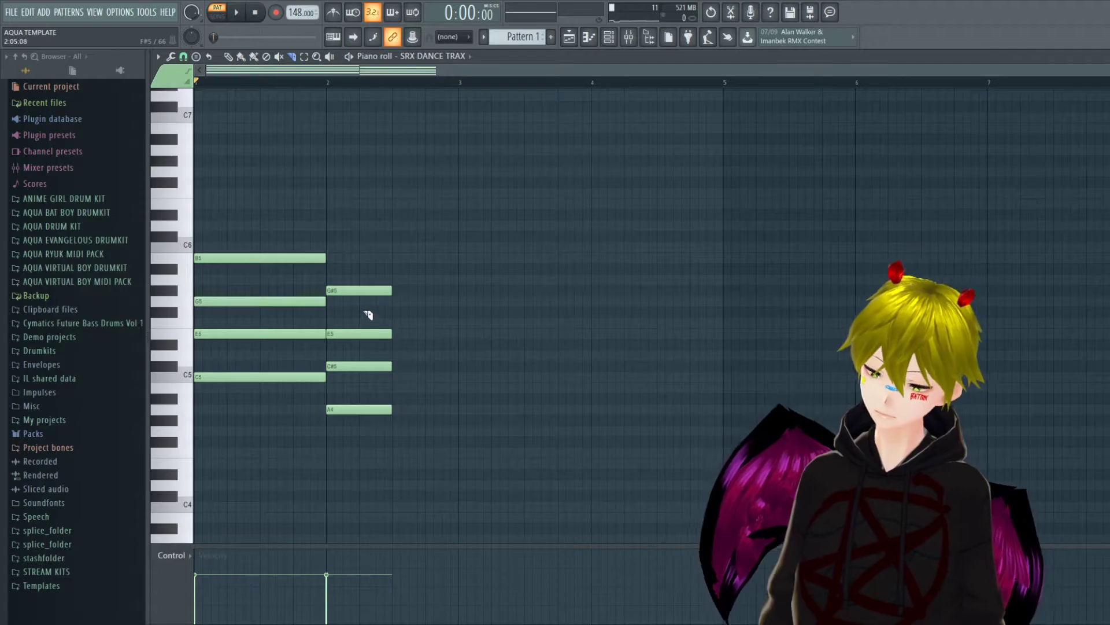
pyautogui.hotkey('ctrl', 'b')
pyautogui.press('space')
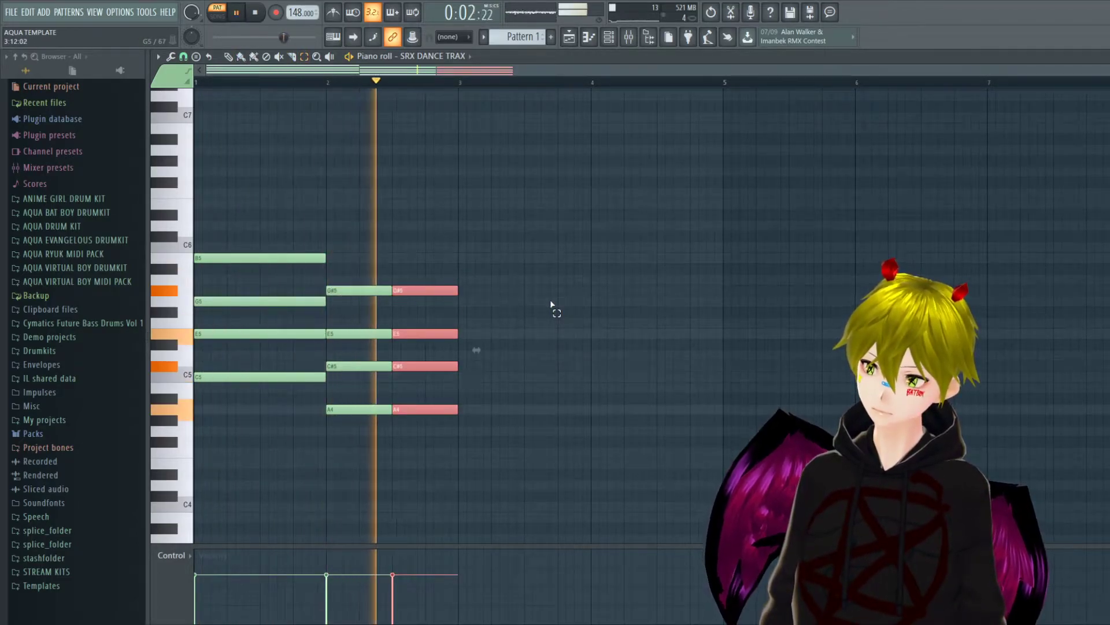
pyautogui.press('space')
# Shift the eight right-hand notes one beat later.
pyautogui.moveTo(355, 243); pyautogui.dragTo(424, 425)
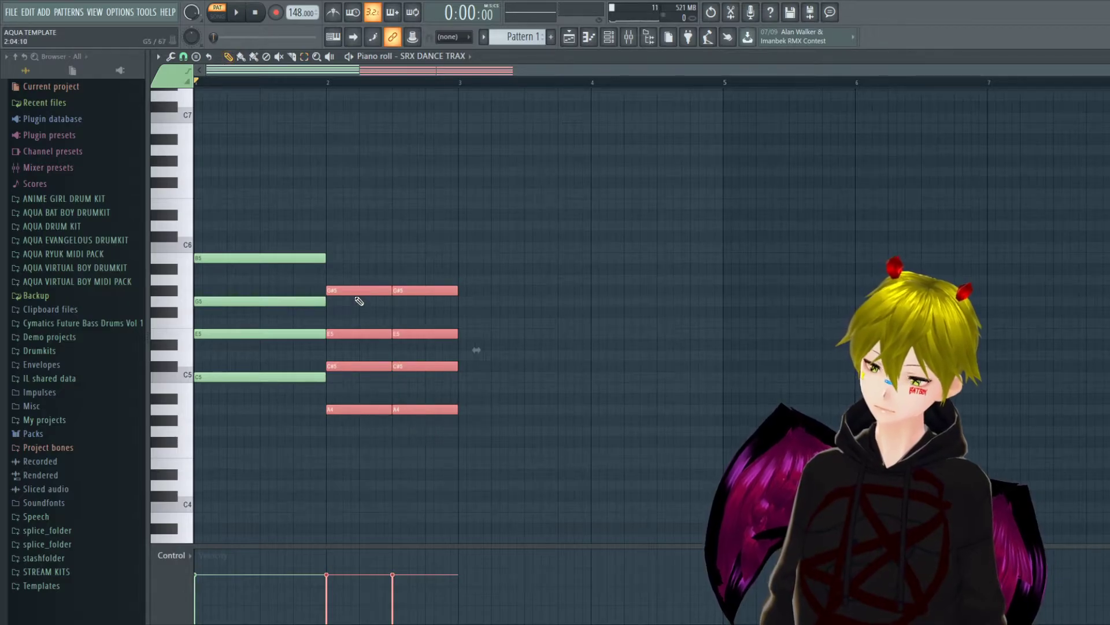
pyautogui.moveTo(356, 292); pyautogui.dragTo(422, 294)
pyautogui.press('space')
pyautogui.keyDown('ctrl'); pyautogui.click(619, 239); pyautogui.keyUp('ctrl')
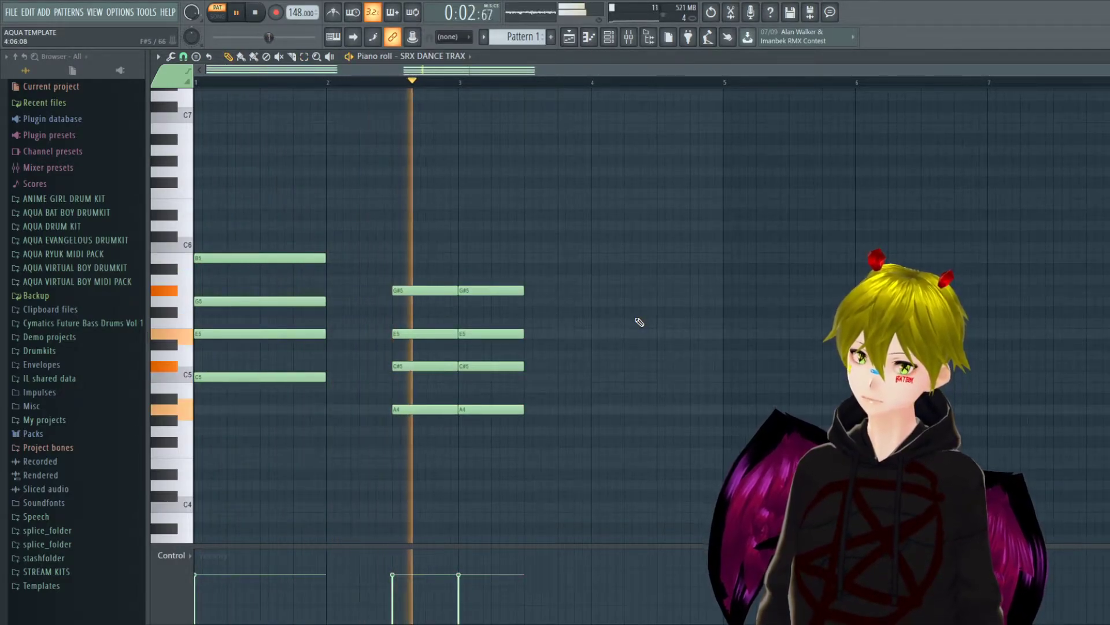
pyautogui.press('space')
# Delete the G#5, E5 and both C#5 notes, then add a second E5 note.
pyautogui.rightClick(416, 290)
pyautogui.rightClick(422, 334)
pyautogui.rightClick(428, 366)
pyautogui.rightClick(492, 366)
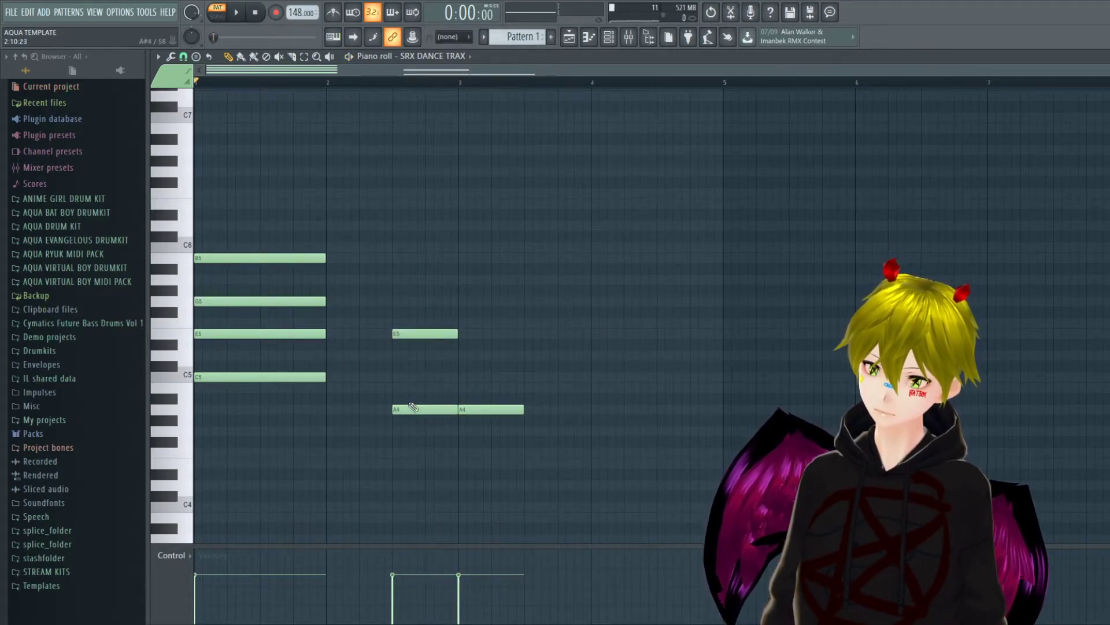
pyautogui.press('space')
pyautogui.click(474, 333)
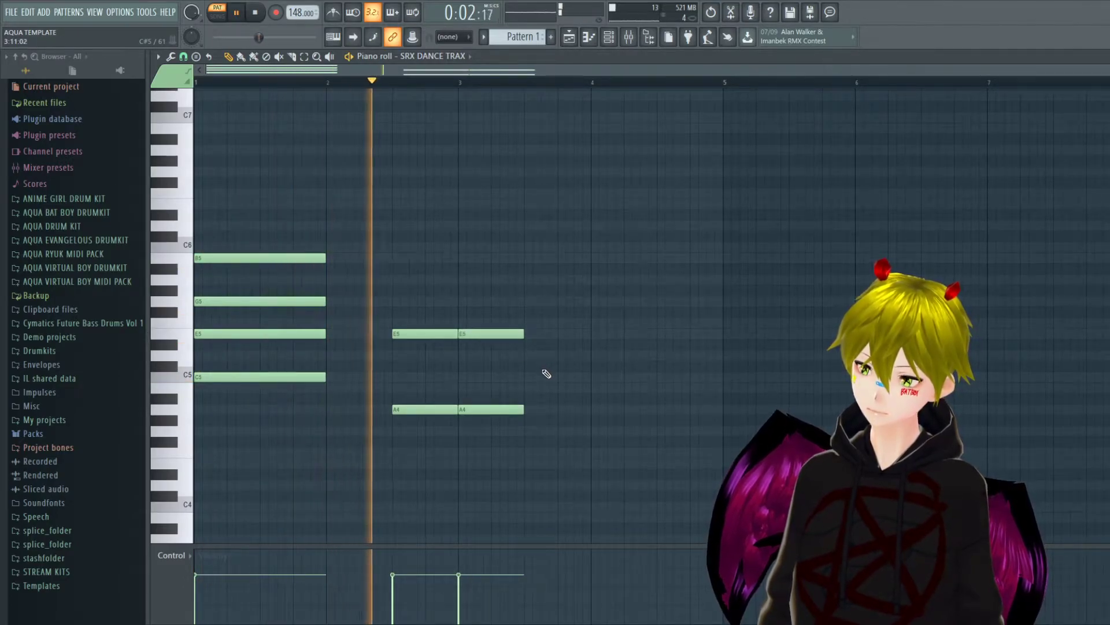
# Raise the four E5 and A4 notes an octave.
pyautogui.press('space')
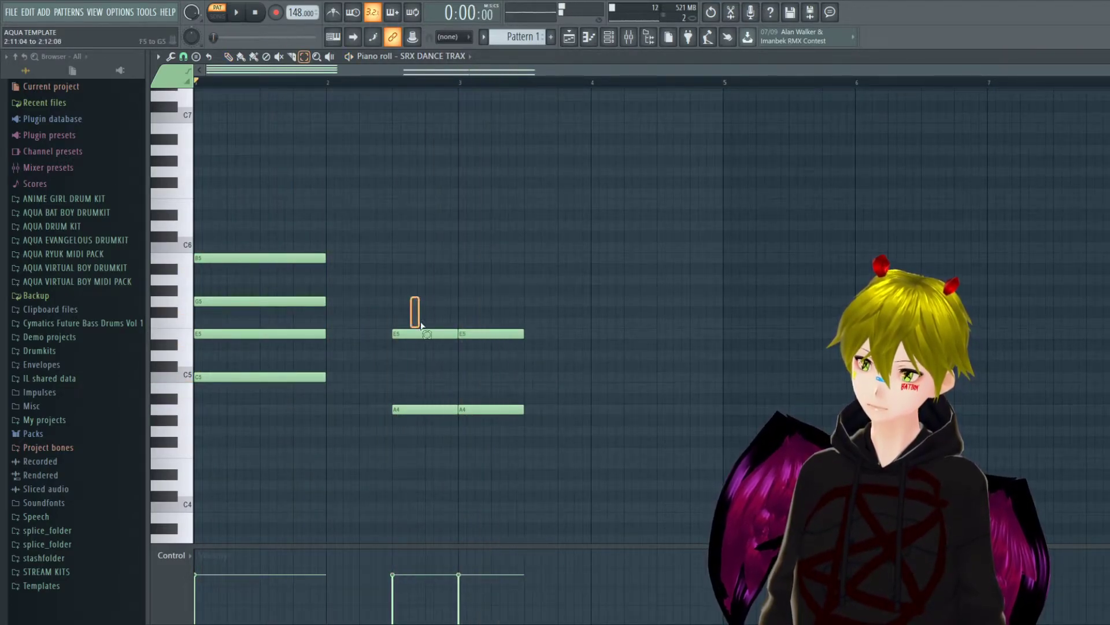
pyautogui.moveTo(414, 307); pyautogui.dragTo(504, 403)
pyautogui.hotkey('ctrl', 'Up')
pyautogui.press('space')
pyautogui.hotkey('ctrl', 'd')
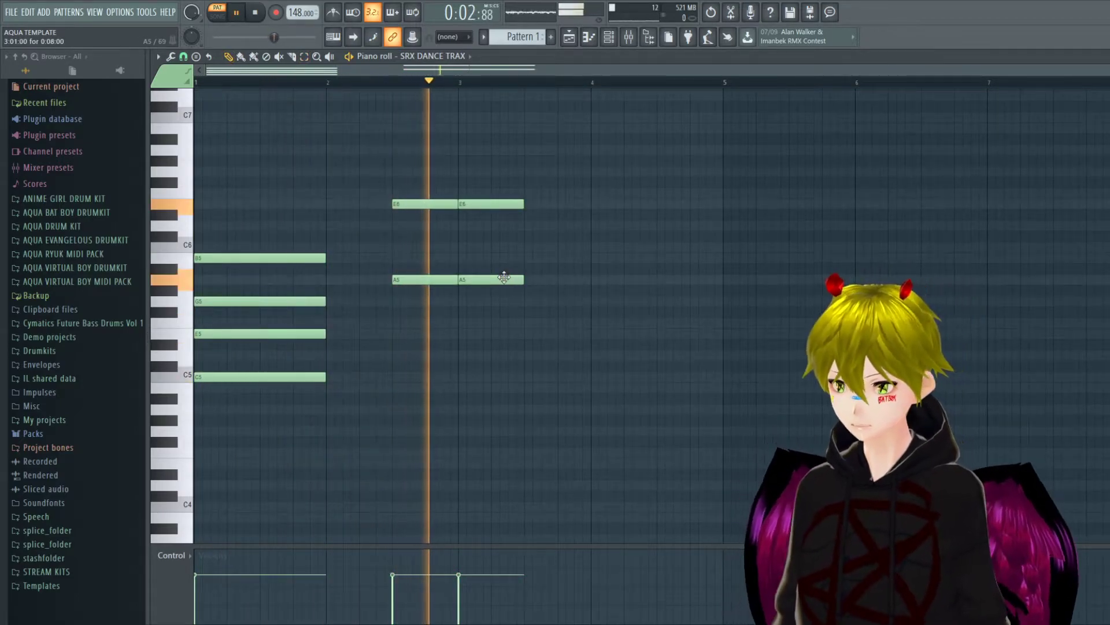
pyautogui.press('space')
# Lower the second chord's upper notes to C6 and F5.
pyautogui.moveTo(422, 166); pyautogui.dragTo(463, 317)
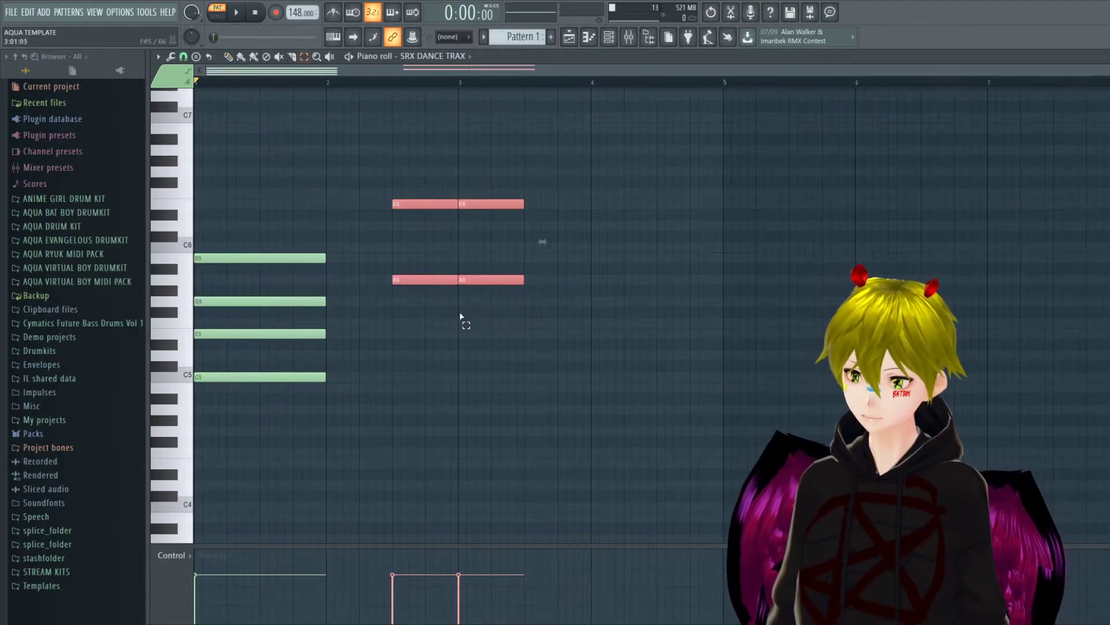
pyautogui.moveTo(408, 279); pyautogui.dragTo(410, 322)
pyautogui.press('space')
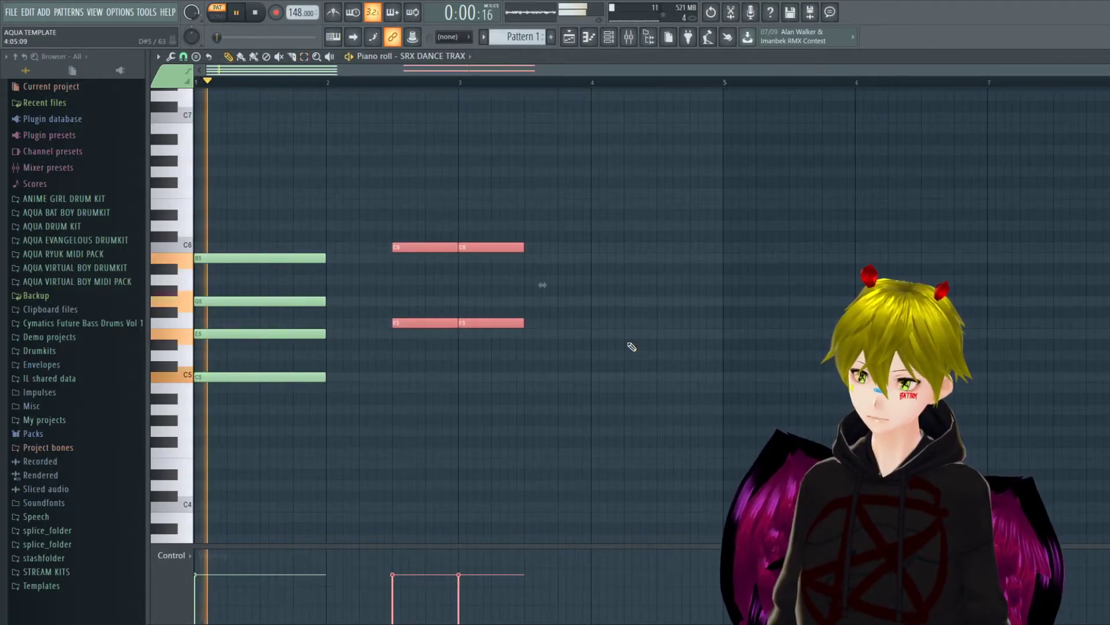
pyautogui.hotkey('ctrl', 'd')
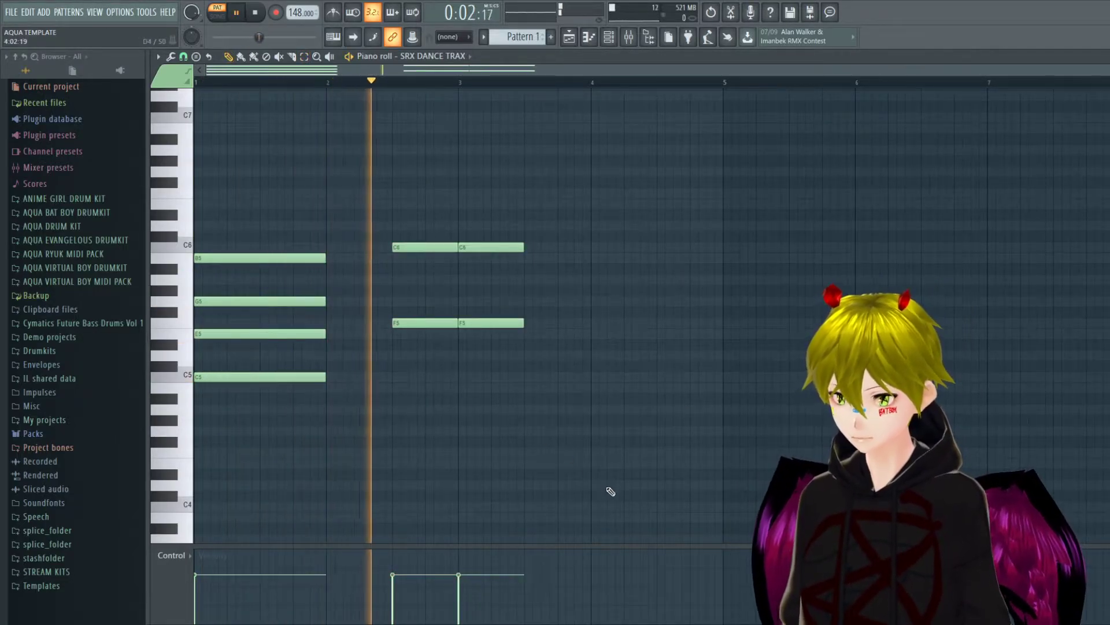
pyautogui.press('space')
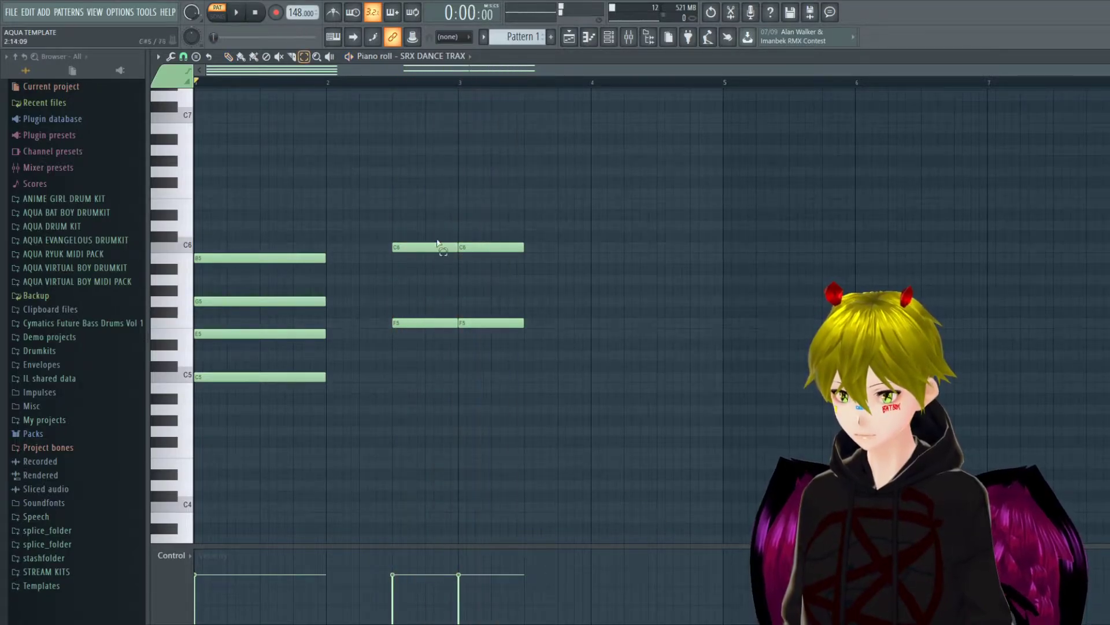
# Drop the C6 and F5 notes down an octave.
pyautogui.moveTo(389, 197); pyautogui.dragTo(528, 352)
pyautogui.hotkey('ctrl', 'Down')
pyautogui.press('space')
pyautogui.hotkey('ctrl', 'd')
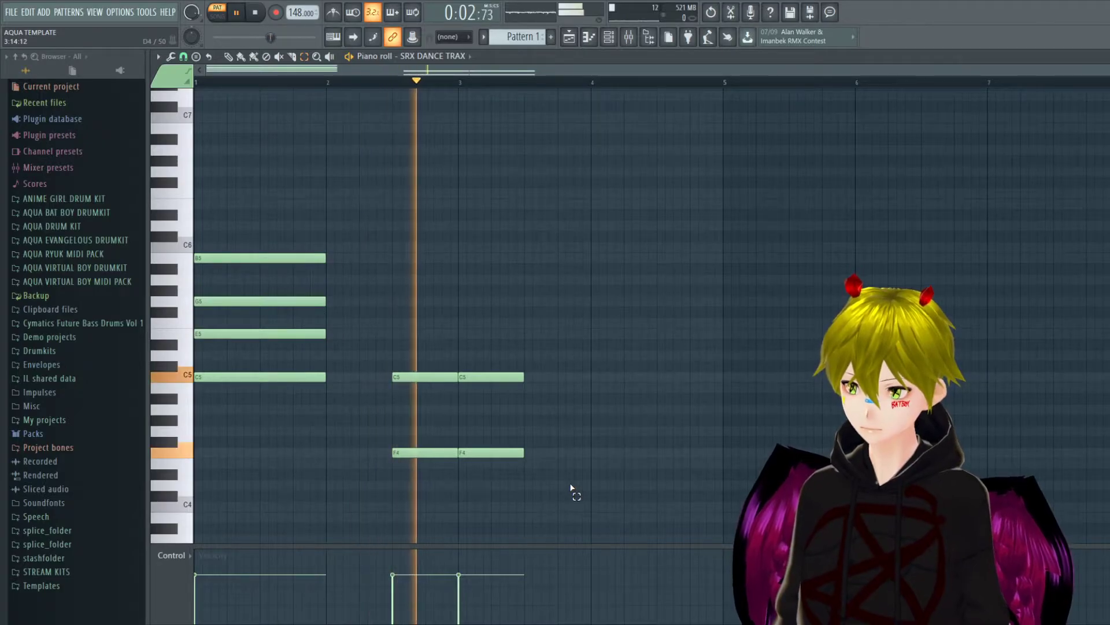
pyautogui.press('space')
# Raise the C5 and F4 notes back an octave and move them to A5 and D5.
pyautogui.moveTo(384, 360); pyautogui.dragTo(505, 472)
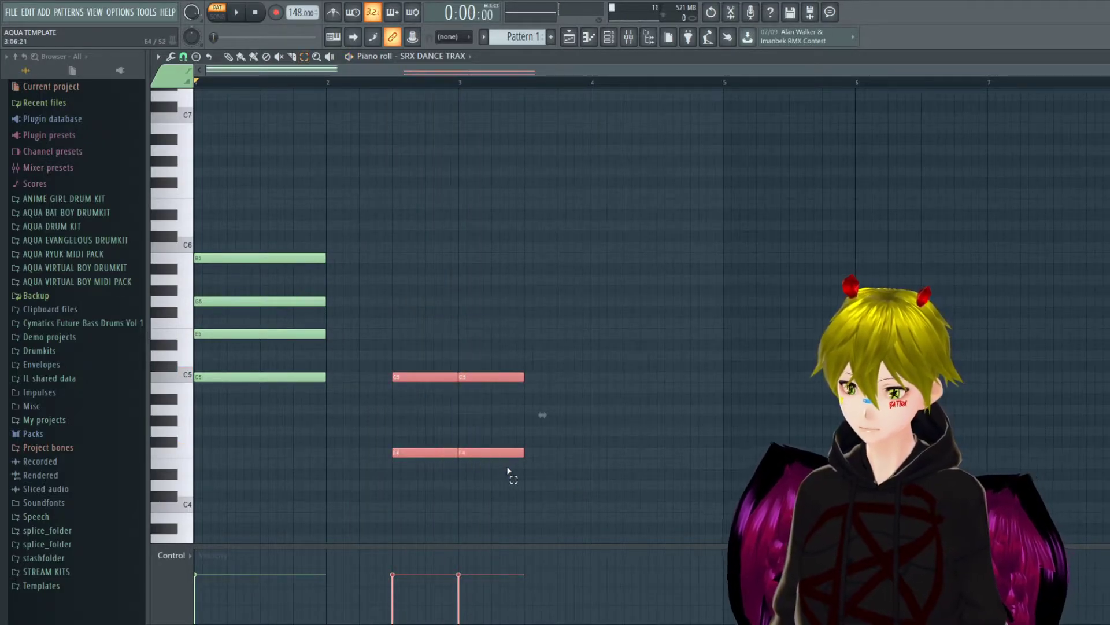
pyautogui.hotkey('ctrl', 'Up')
pyautogui.press('space')
pyautogui.moveTo(411, 320); pyautogui.dragTo(416, 351)
pyautogui.moveTo(433, 432); pyautogui.dragTo(470, 439)
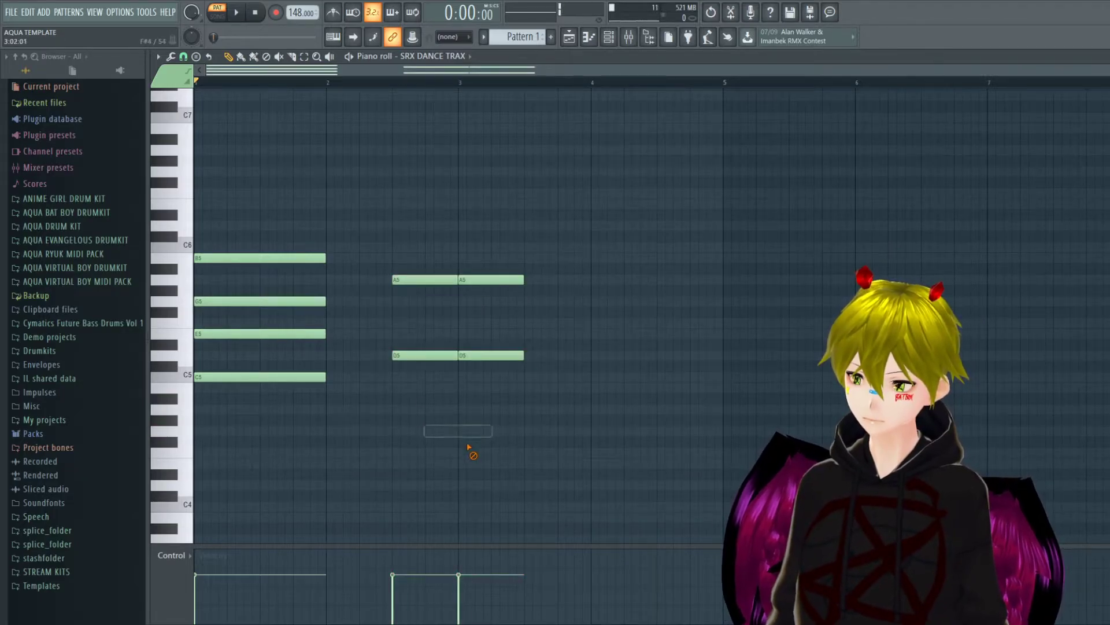
pyautogui.press('space')
# Add F5 notes to the second chord and at bar 3.
pyautogui.click(410, 325)
pyautogui.press('space')
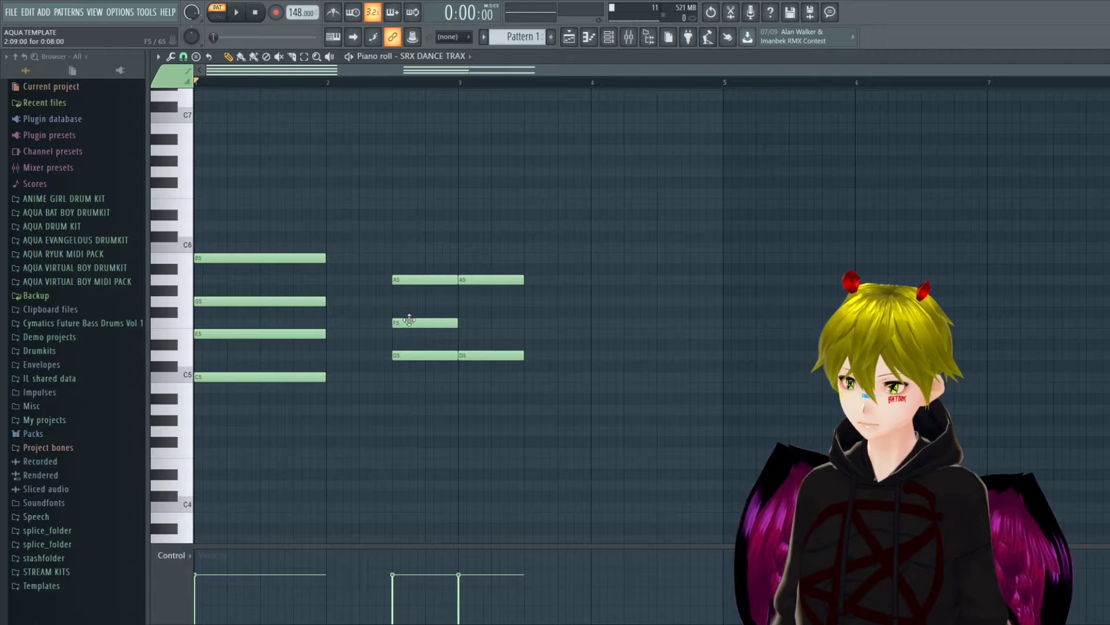
pyautogui.press('space')
pyautogui.click(470, 322)
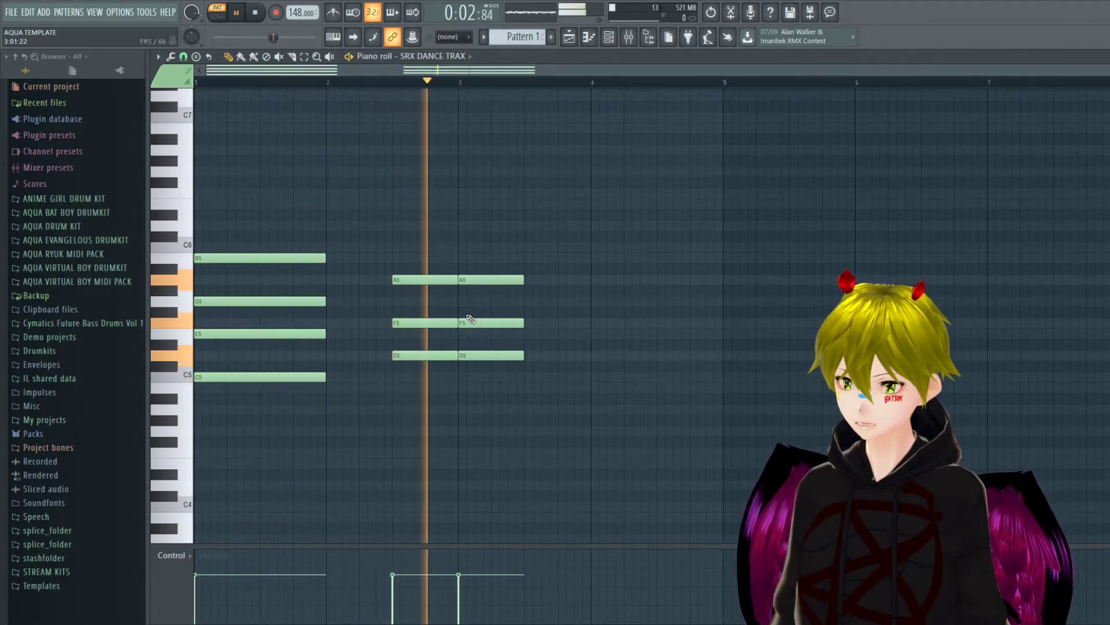
pyautogui.press('space')
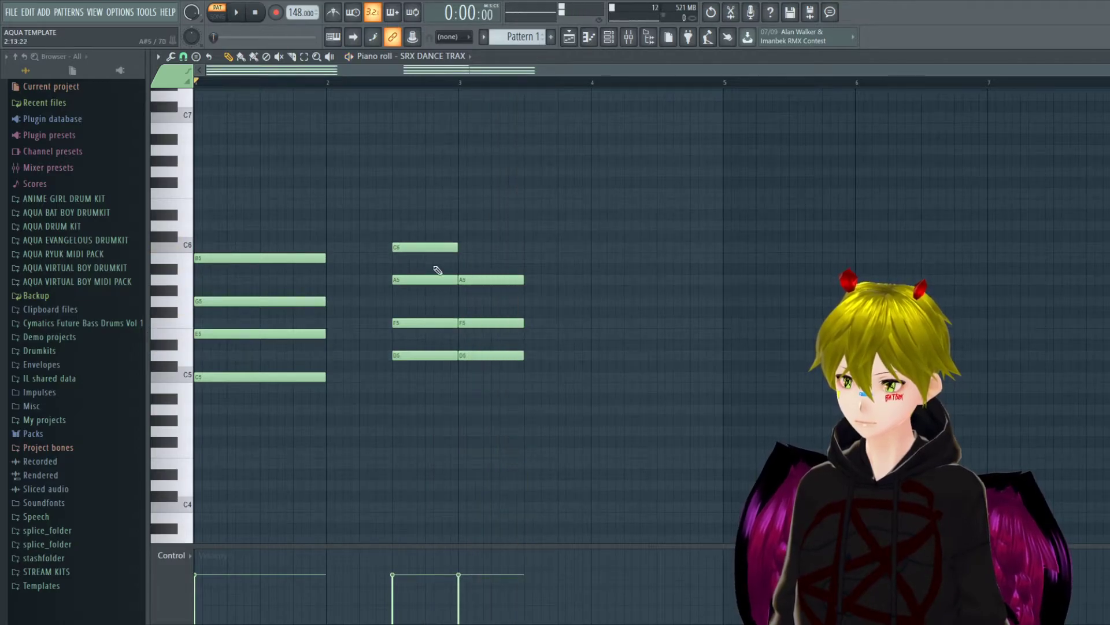
# Give the chords a D6 top note at bar 3 and remove a stray B5 note.
pyautogui.moveTo(400, 244); pyautogui.dragTo(405, 212)
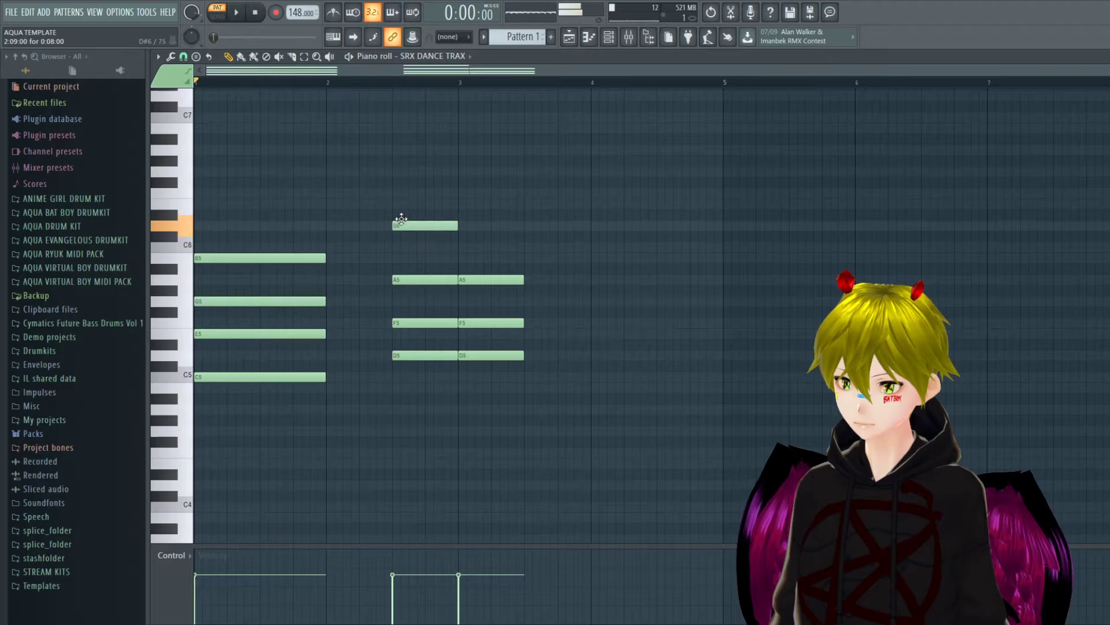
pyautogui.press('space')
pyautogui.click(480, 236)
pyautogui.moveTo(482, 226); pyautogui.dragTo(481, 225)
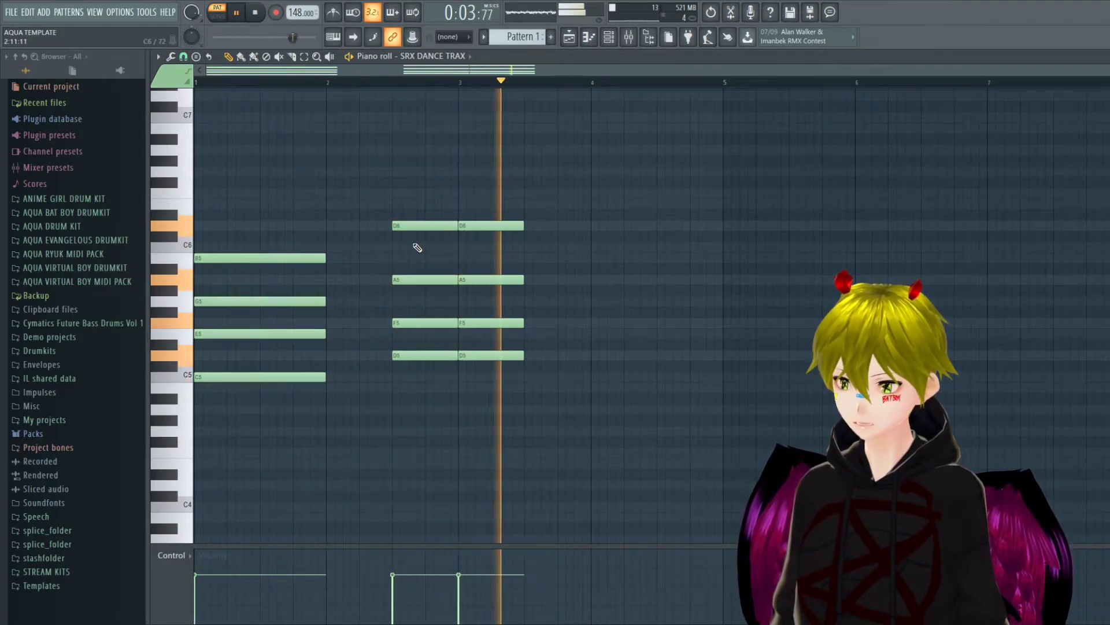
pyautogui.press('space')
pyautogui.moveTo(523, 202); pyautogui.dragTo(491, 378)
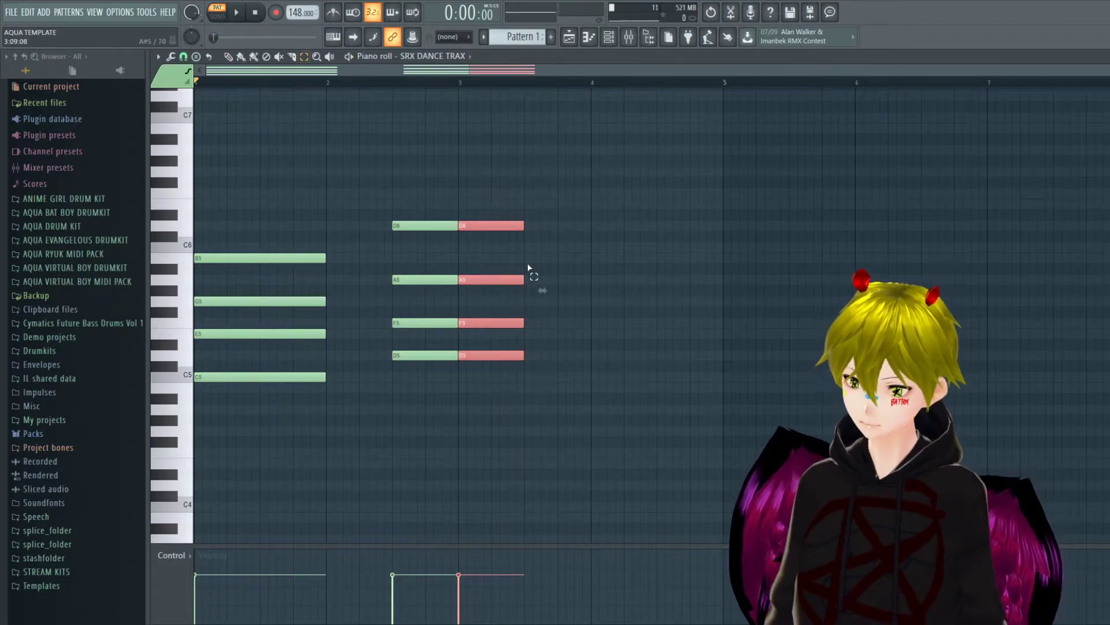
pyautogui.click(627, 257)
pyautogui.press('space')
pyautogui.rightClick(627, 258)
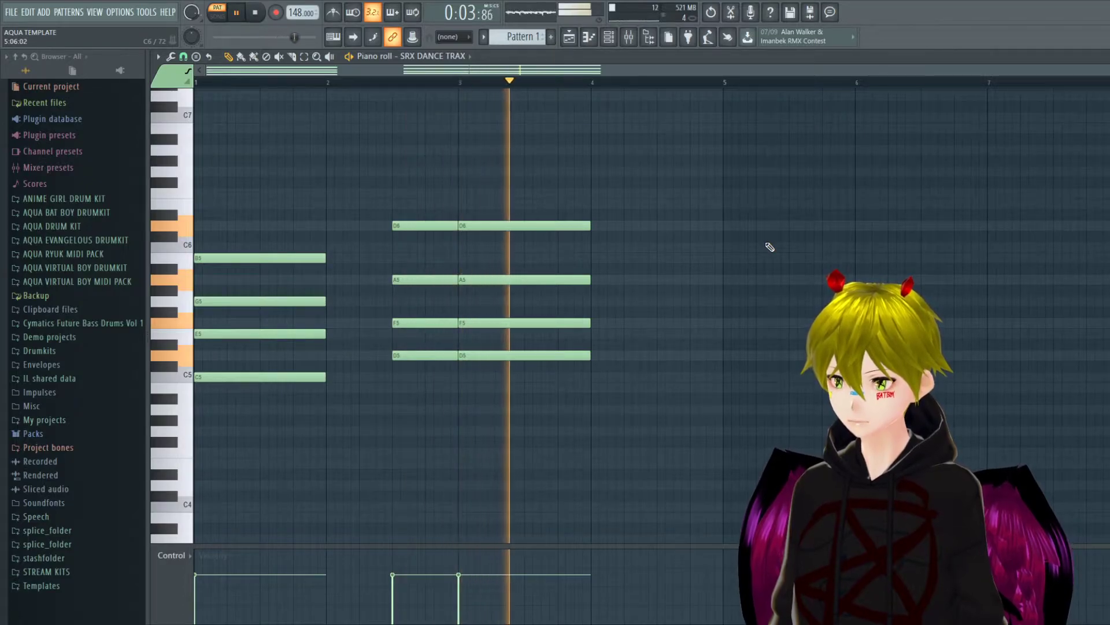
# Duplicate the D minor chord one bar later and raise it to E minor (E5–G5–B5–E6).
pyautogui.press('space')
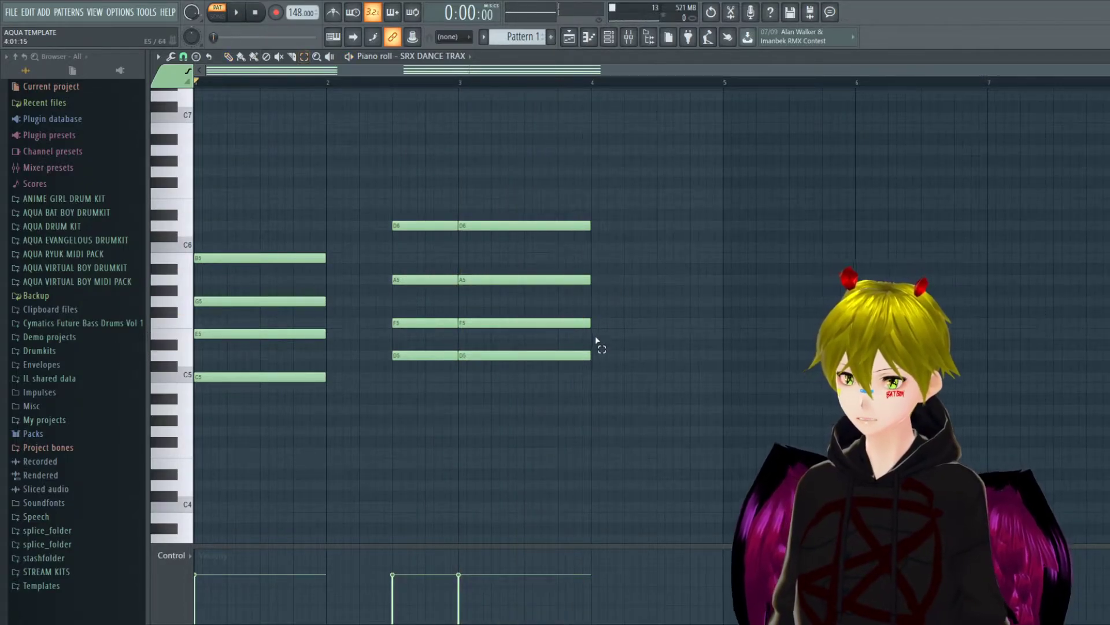
pyautogui.moveTo(523, 168); pyautogui.dragTo(365, 386)
pyautogui.hotkey('ctrl', 'b')
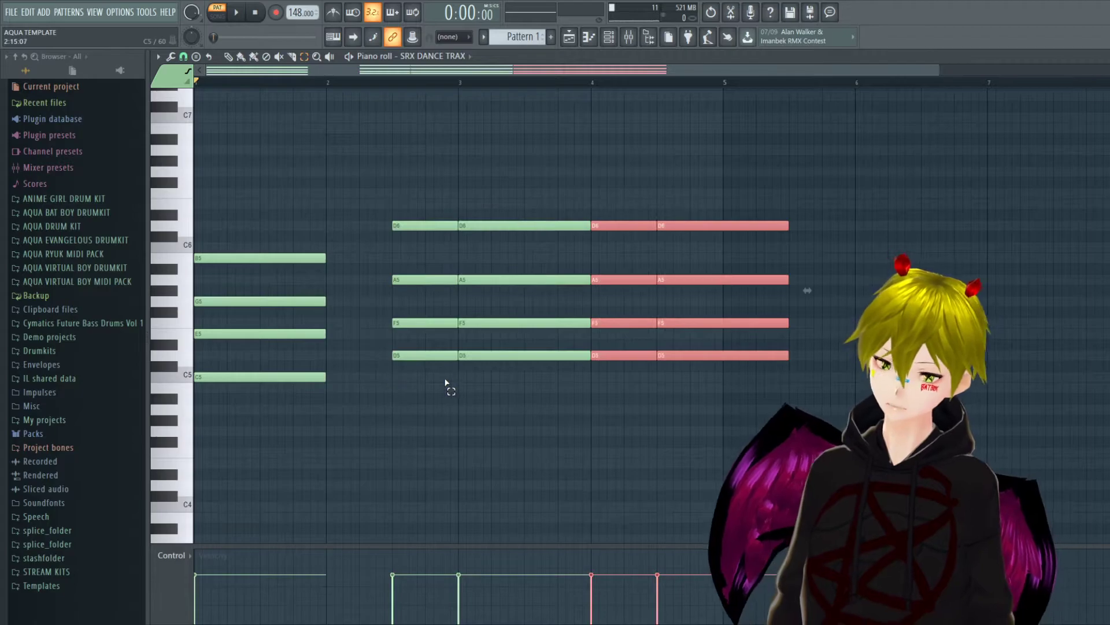
pyautogui.moveTo(605, 223); pyautogui.dragTo(665, 228)
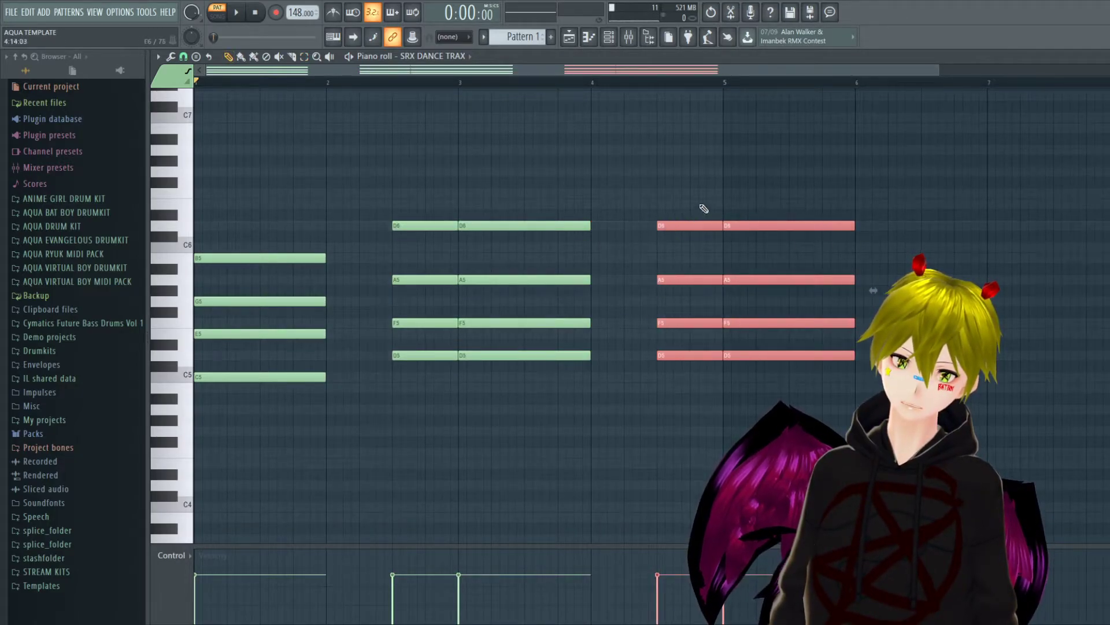
pyautogui.moveTo(684, 353)
pyautogui.mouseDown()
pyautogui.moveTo(677, 316)
pyautogui.moveTo(685, 335)
pyautogui.mouseUp()
pyautogui.press('space')
pyautogui.keyDown('ctrl'); pyautogui.moveTo(789, 361); pyautogui.dragTo(873, 372); pyautogui.keyUp('ctrl')
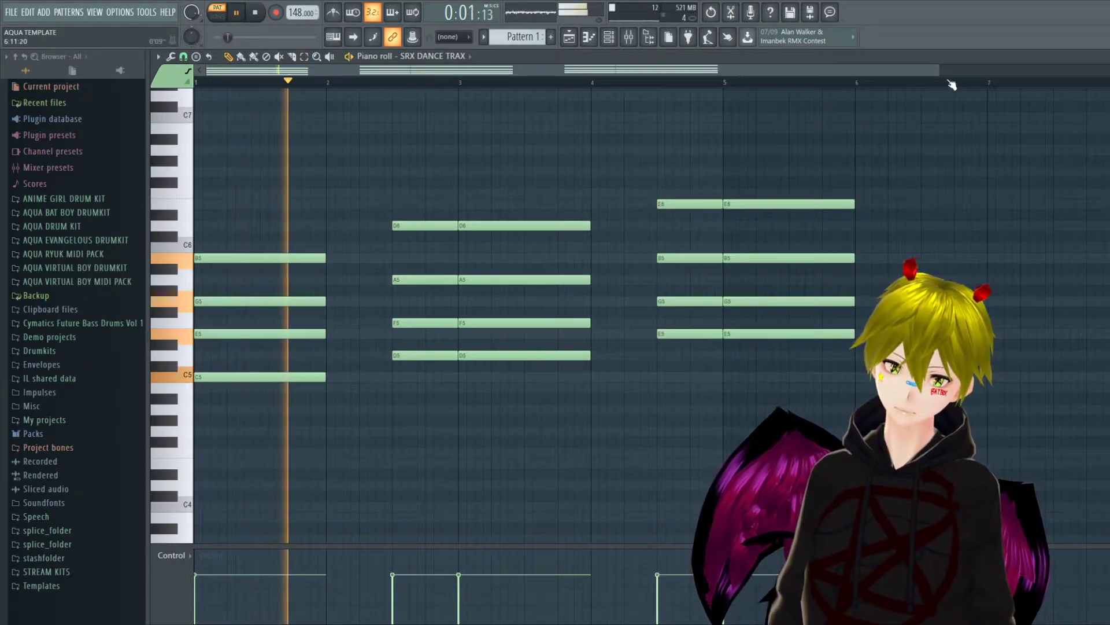
pyautogui.scroll(-1, 783, 247)
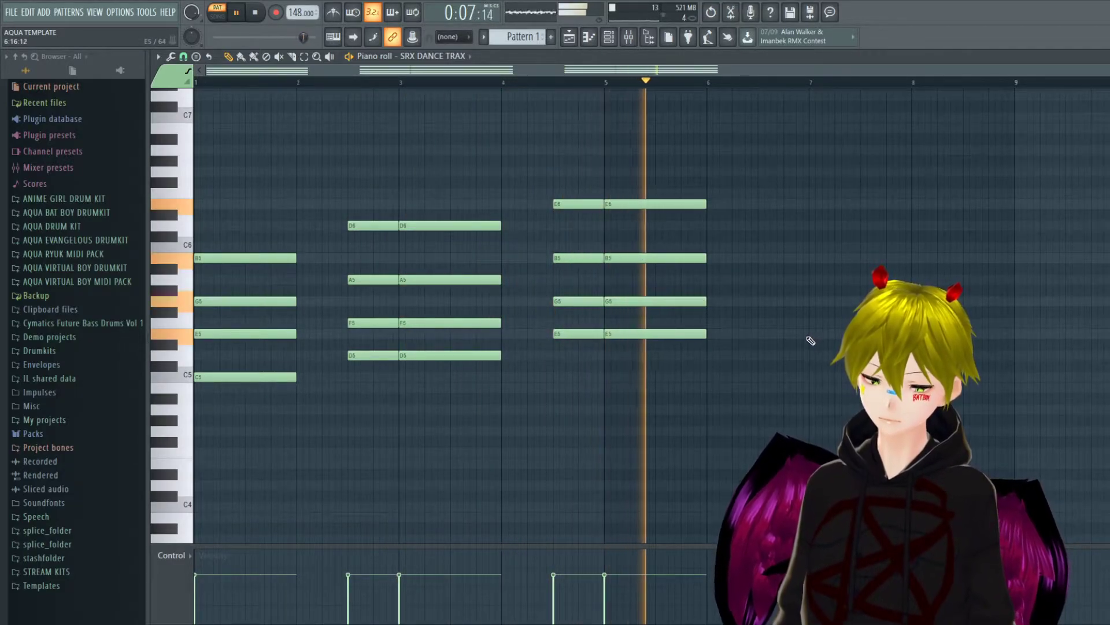
# Copy the E minor chord, lower it to B minor (B4–D5–F#5–B5) and double its length.
pyautogui.press('space')
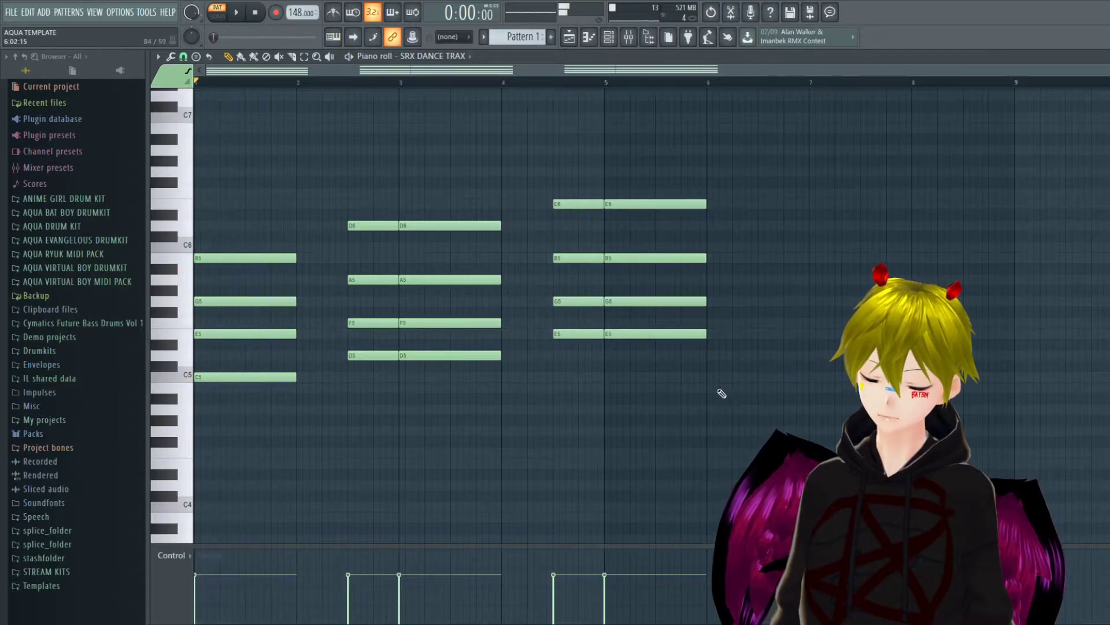
pyautogui.moveTo(714, 385); pyautogui.dragTo(632, 155)
pyautogui.hotkey('ctrl', 'b')
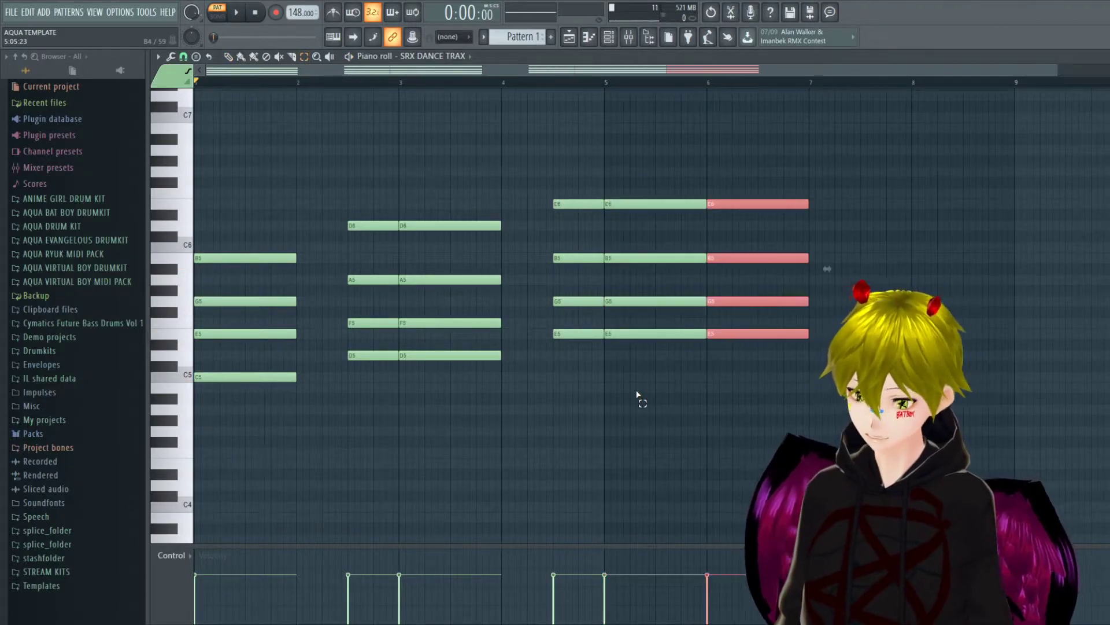
pyautogui.moveTo(730, 336); pyautogui.dragTo(777, 387)
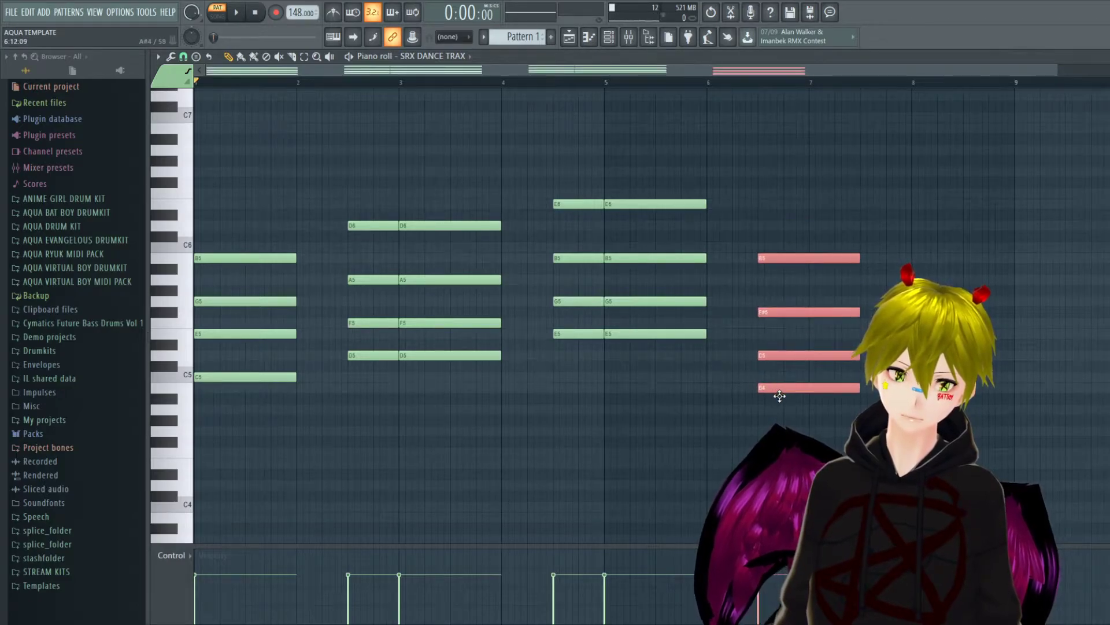
pyautogui.moveTo(810, 212); pyautogui.dragTo(808, 346)
pyautogui.hotkey('ctrl', 'b')
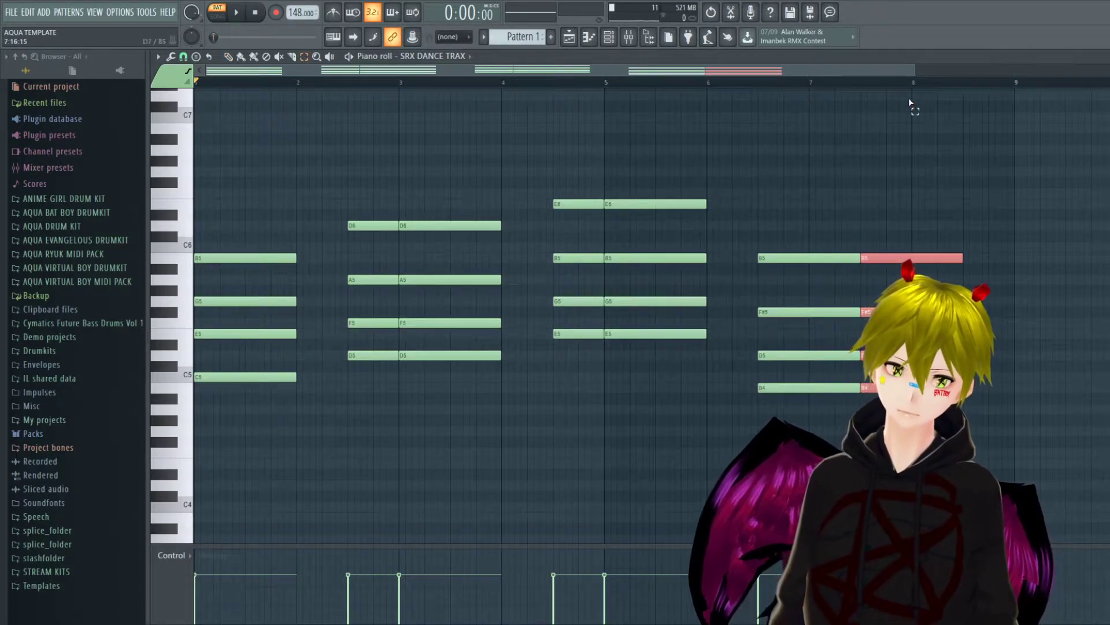
pyautogui.press('space')
pyautogui.scroll(-2, 913, 69)
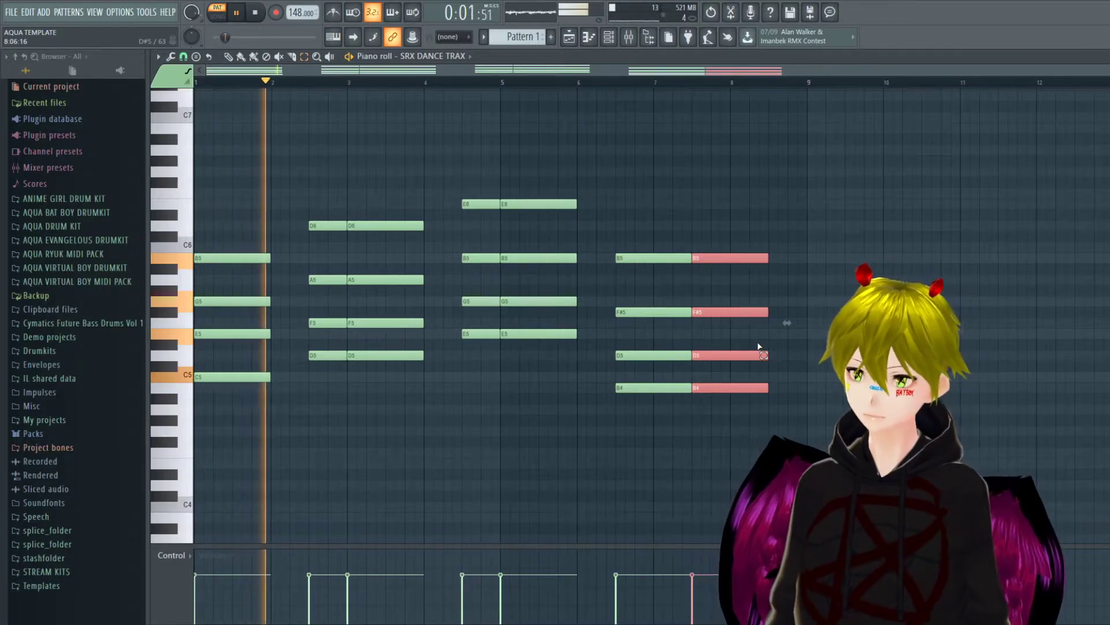
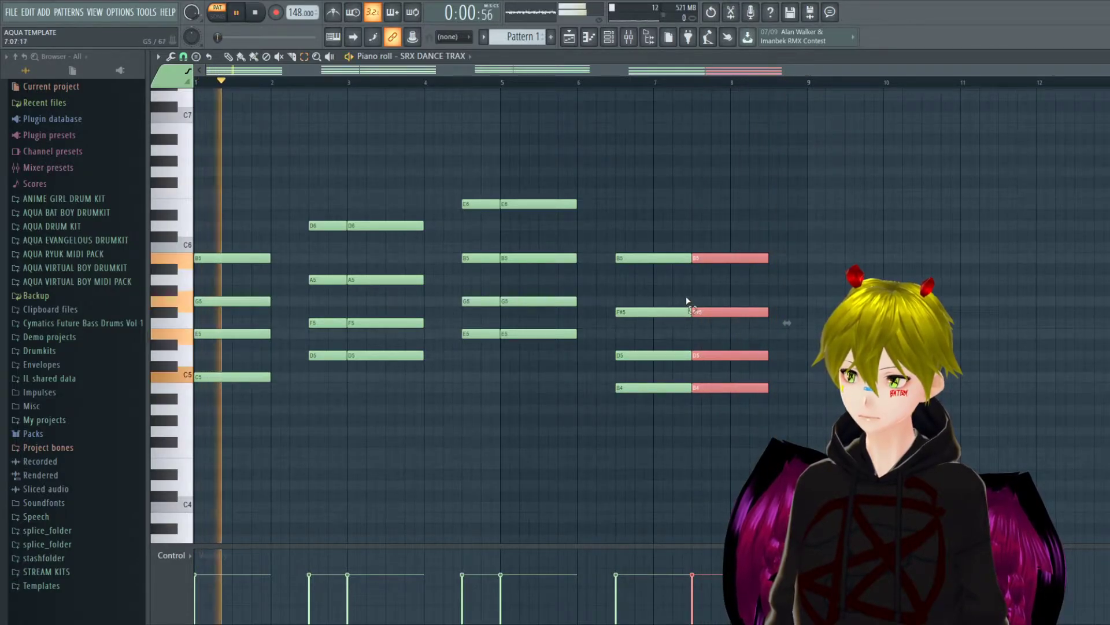
# Shorten the last chord's first hits and pull its second hits earlier so it ends at bar 8.
pyautogui.moveTo(661, 204); pyautogui.dragTo(669, 397)
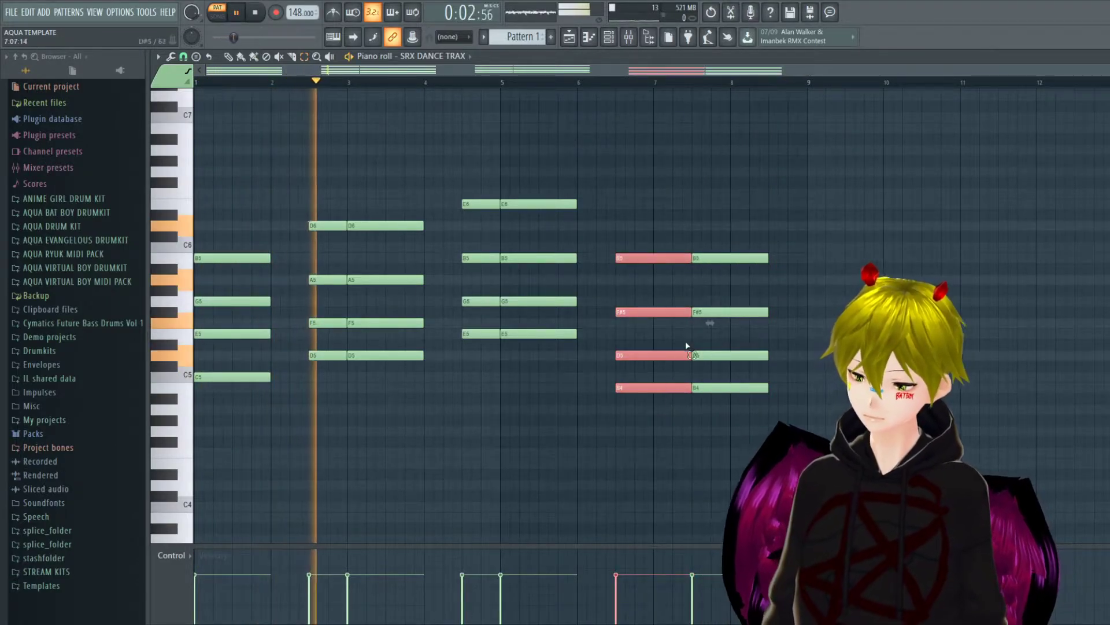
pyautogui.moveTo(688, 259); pyautogui.dragTo(650, 263)
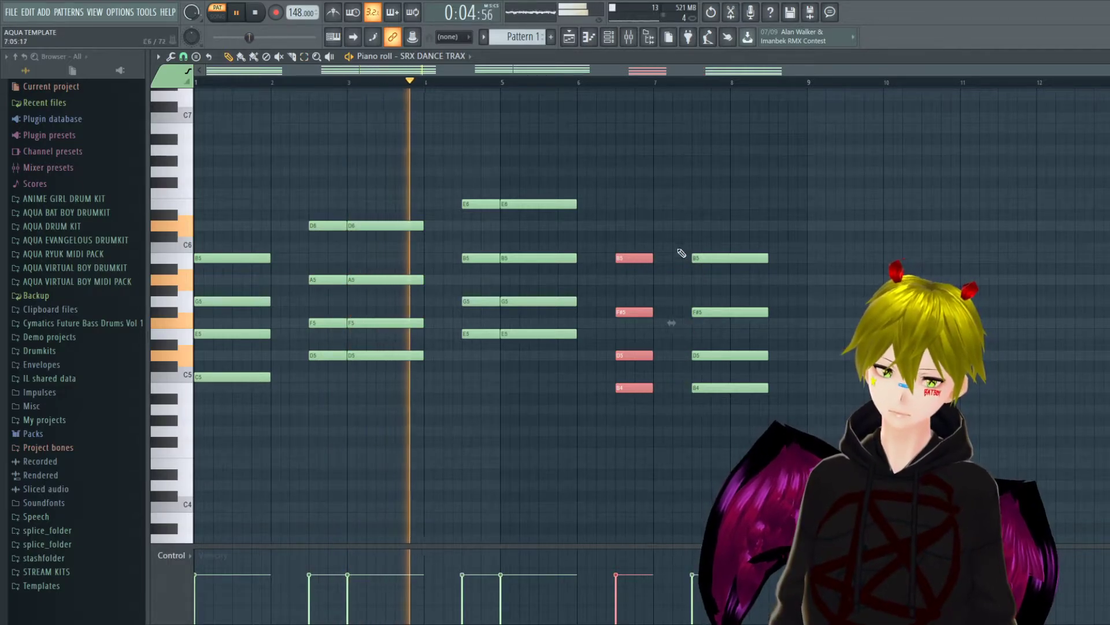
pyautogui.moveTo(688, 215); pyautogui.dragTo(729, 450)
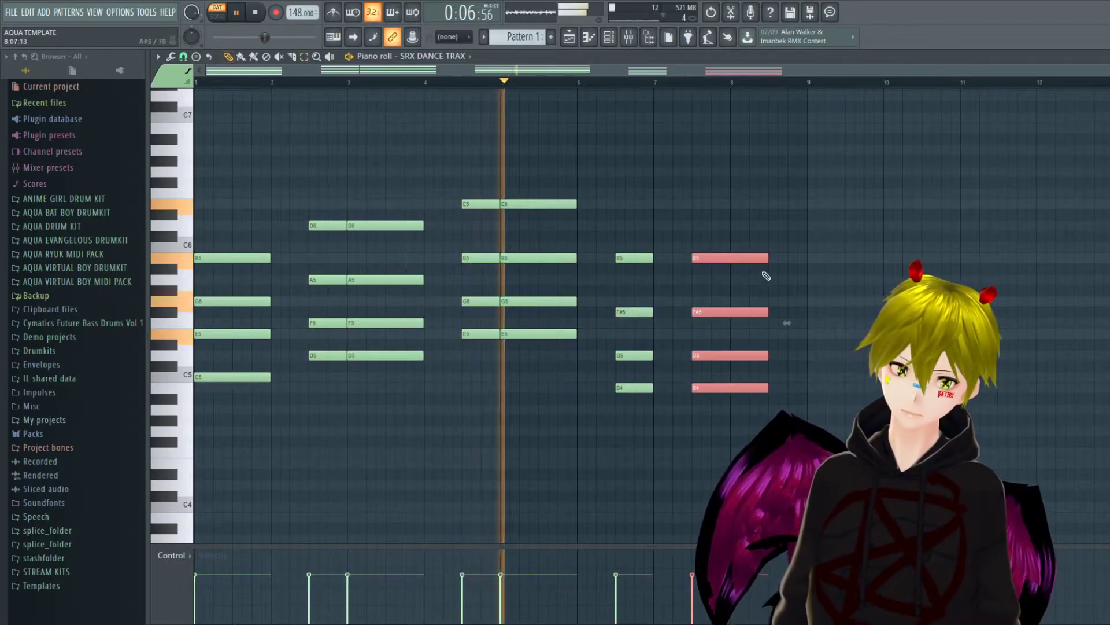
pyautogui.moveTo(720, 259); pyautogui.dragTo(681, 260)
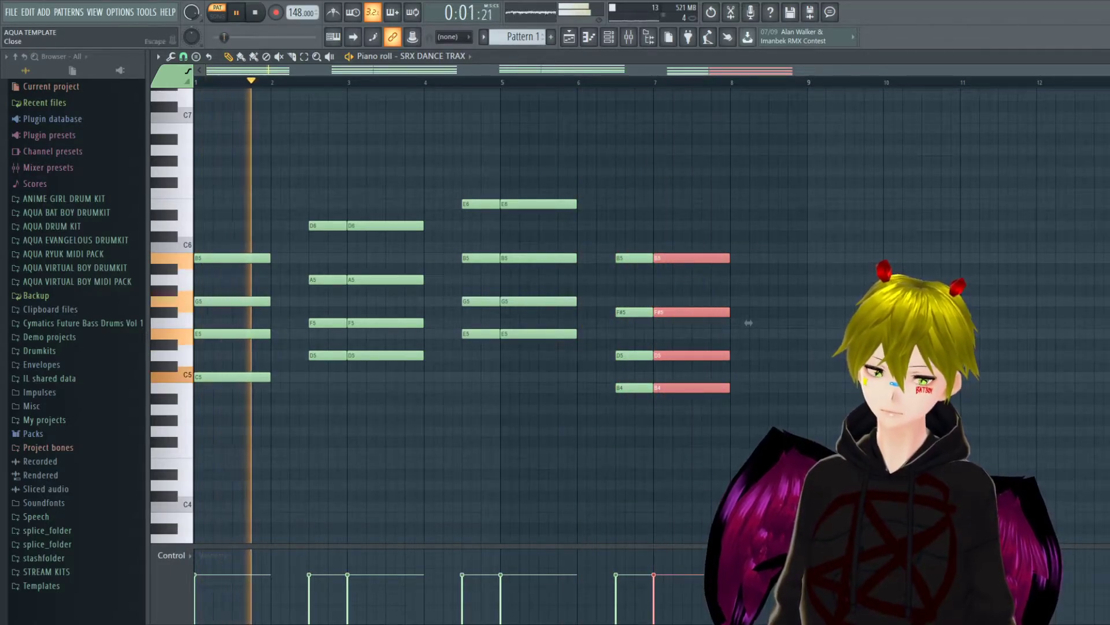
# Step the SRX Dance Trax patch past Operator to 004 EuroSteroidz.
pyautogui.press('Escape')
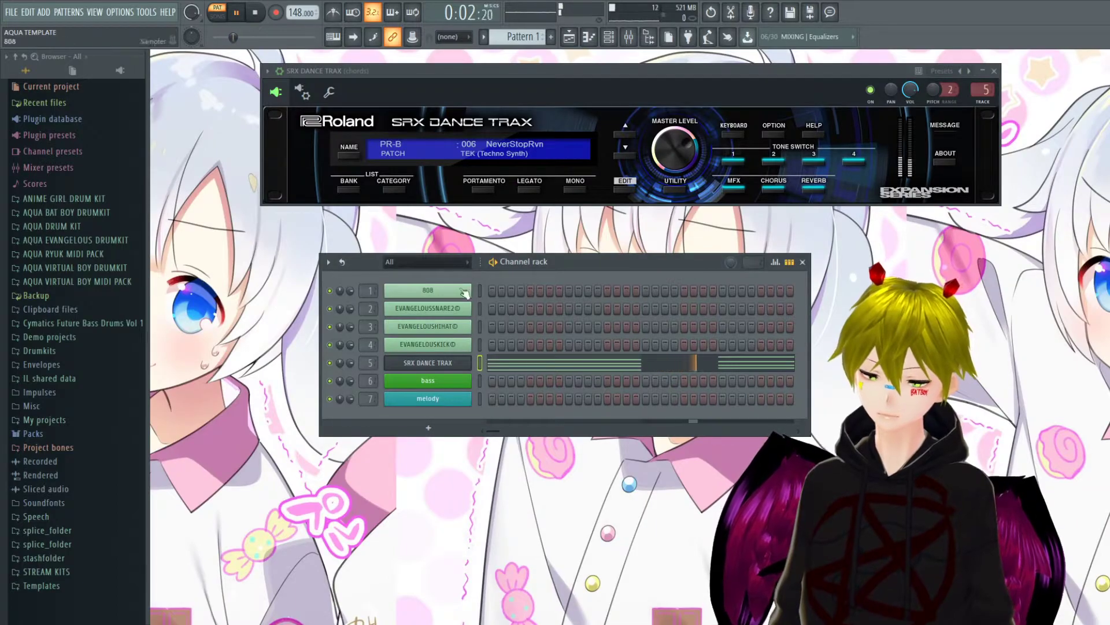
pyautogui.click(630, 133)
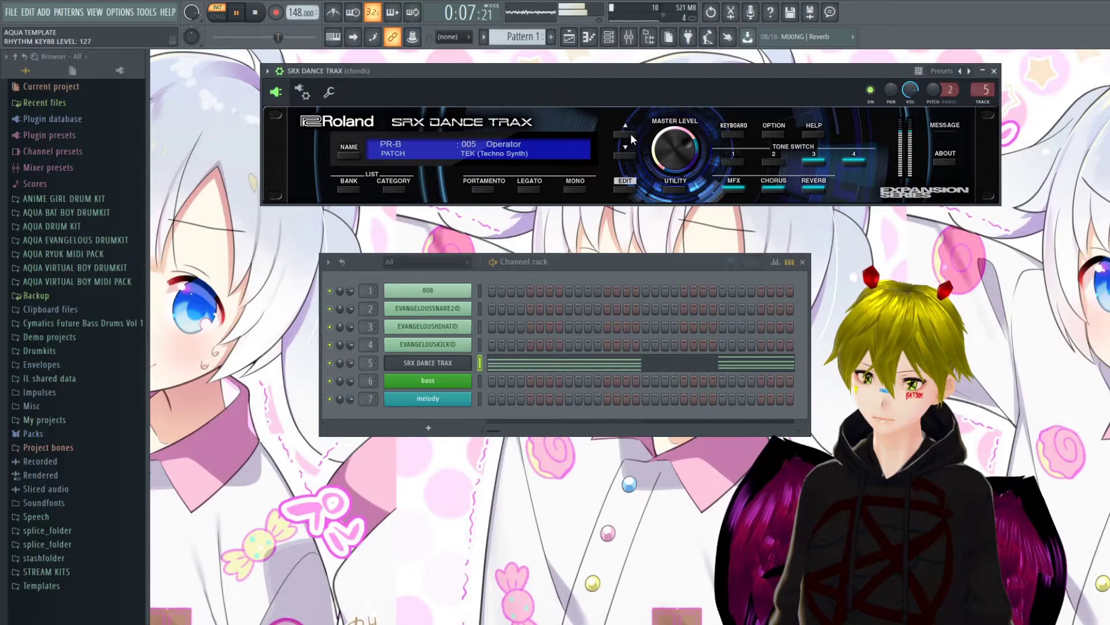
pyautogui.click(630, 133)
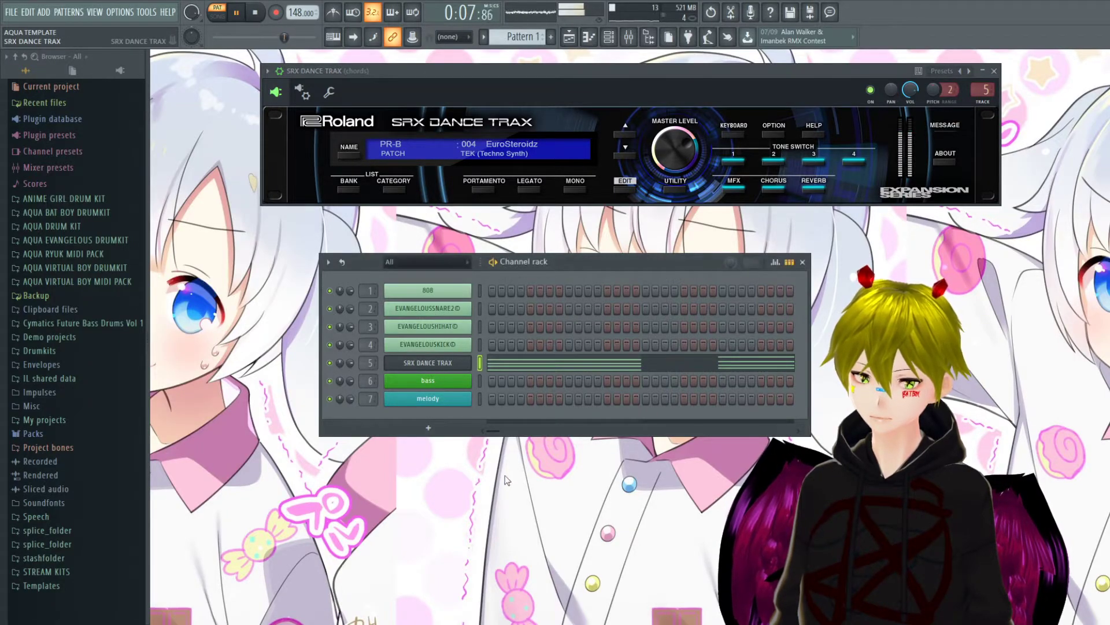
# Clone the SRX Dance Trax channel and paste the chord pattern into the clone.
pyautogui.hotkey('alt', 'c')
pyautogui.click(436, 368)
pyautogui.hotkey('ctrl', 'v')
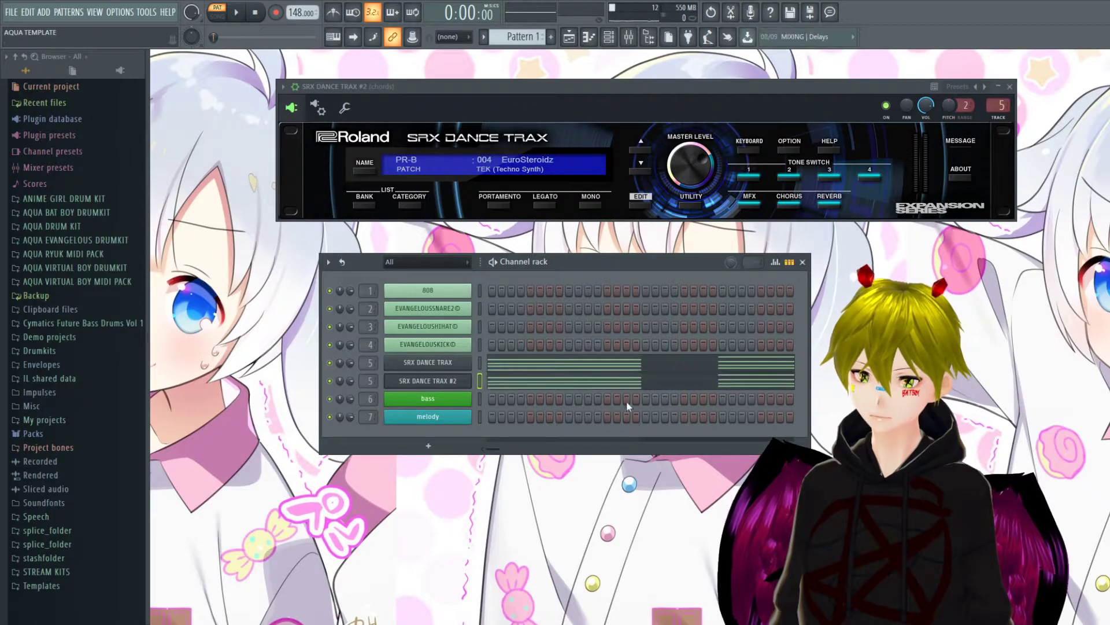
pyautogui.click(1011, 86)
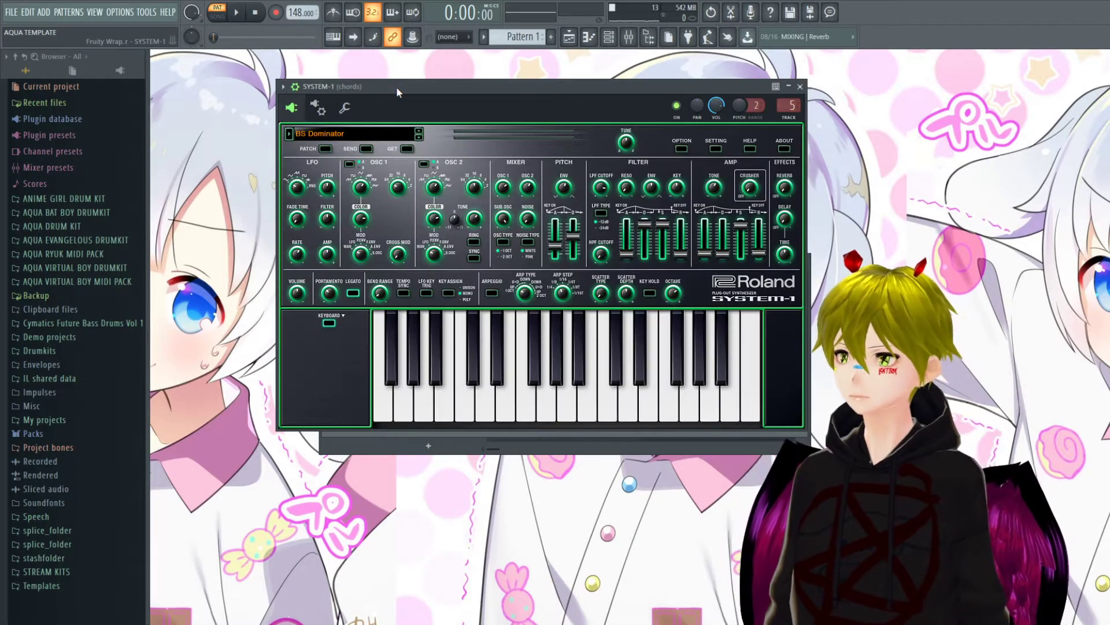
# Audition the chords on SYSTEM-1, then close the SYSTEM-1 and SYSTEM-1 #2 synth windows.
pyautogui.moveTo(400, 87); pyautogui.dragTo(465, 169)
pyautogui.click(236, 12)
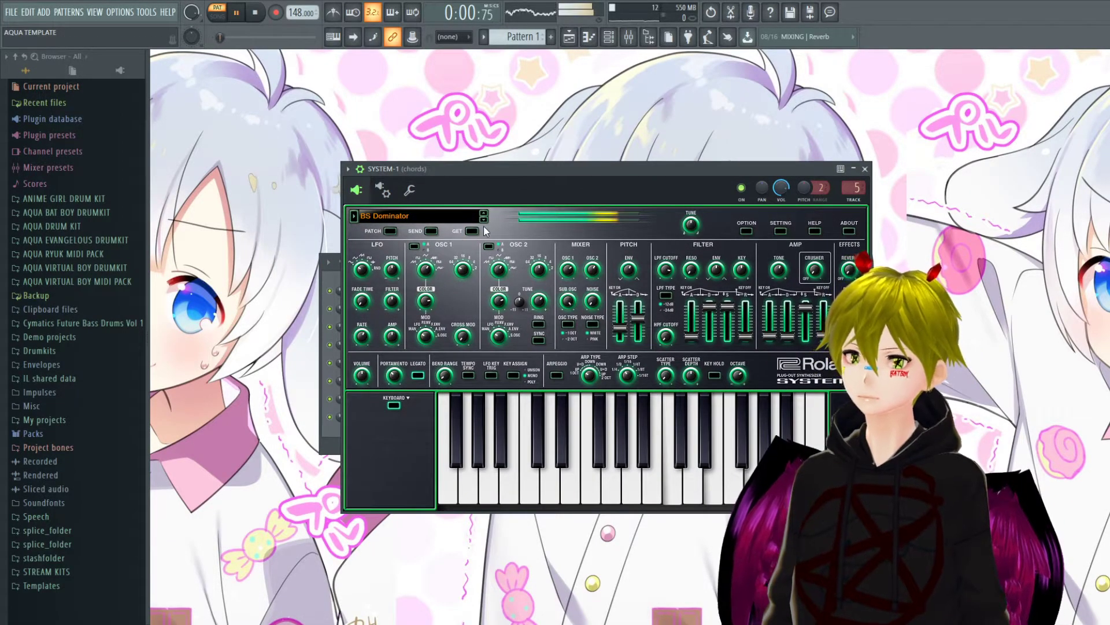
pyautogui.click(866, 169)
pyautogui.press('space')
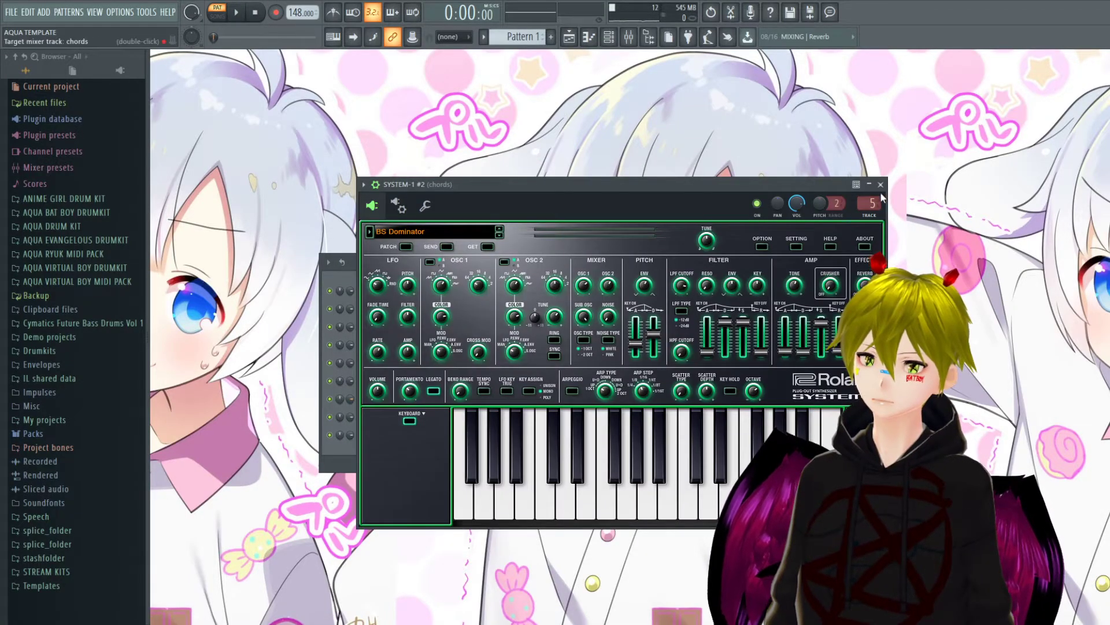
pyautogui.click(881, 184)
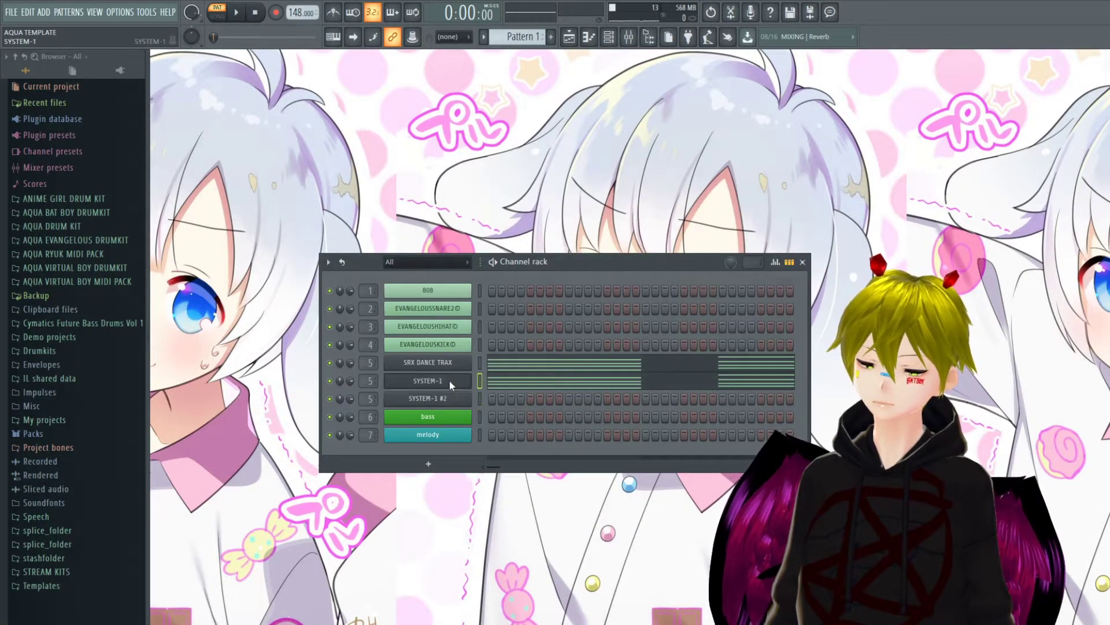
# Paste the chord notes into SYSTEM-1 #2 and bring up its piano roll.
pyautogui.hotkey('ctrl', 'v')
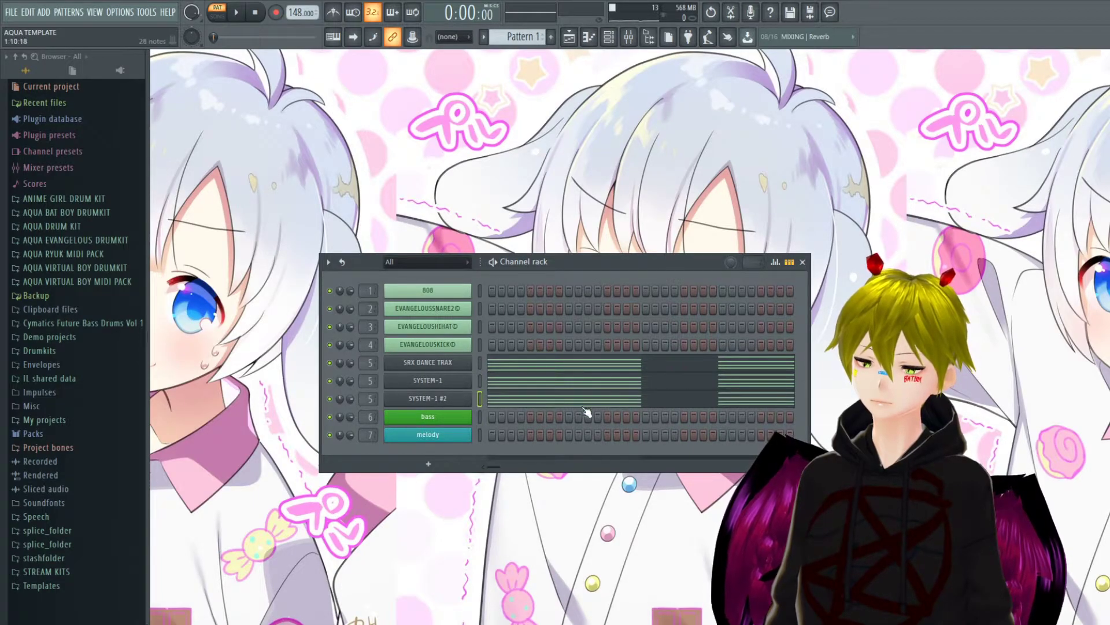
pyautogui.click(535, 385)
pyautogui.press('Escape')
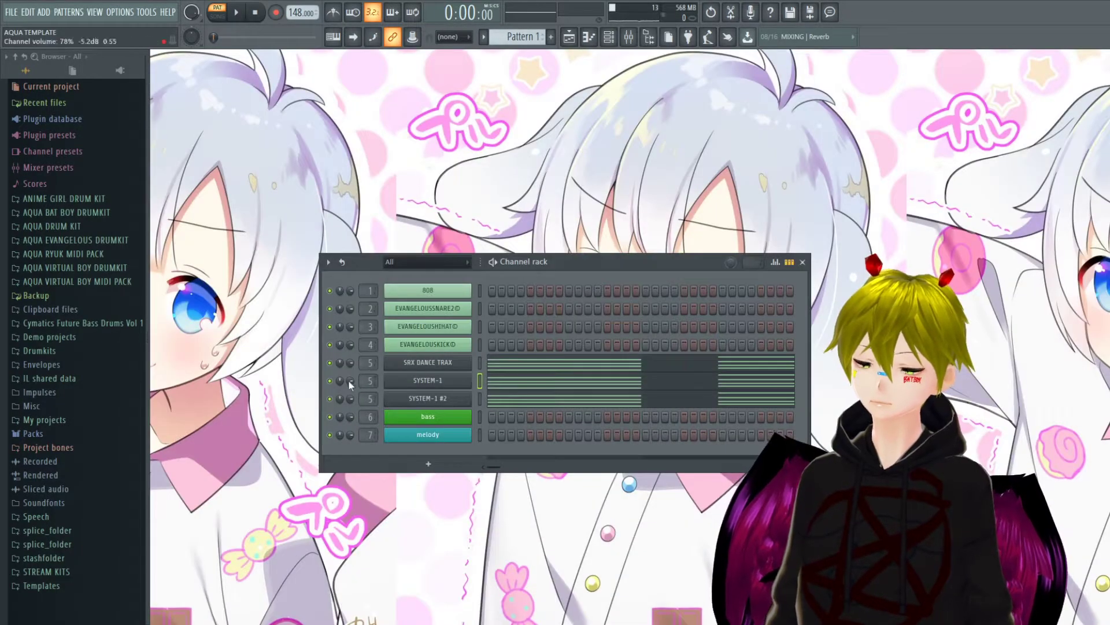
pyautogui.click(521, 395)
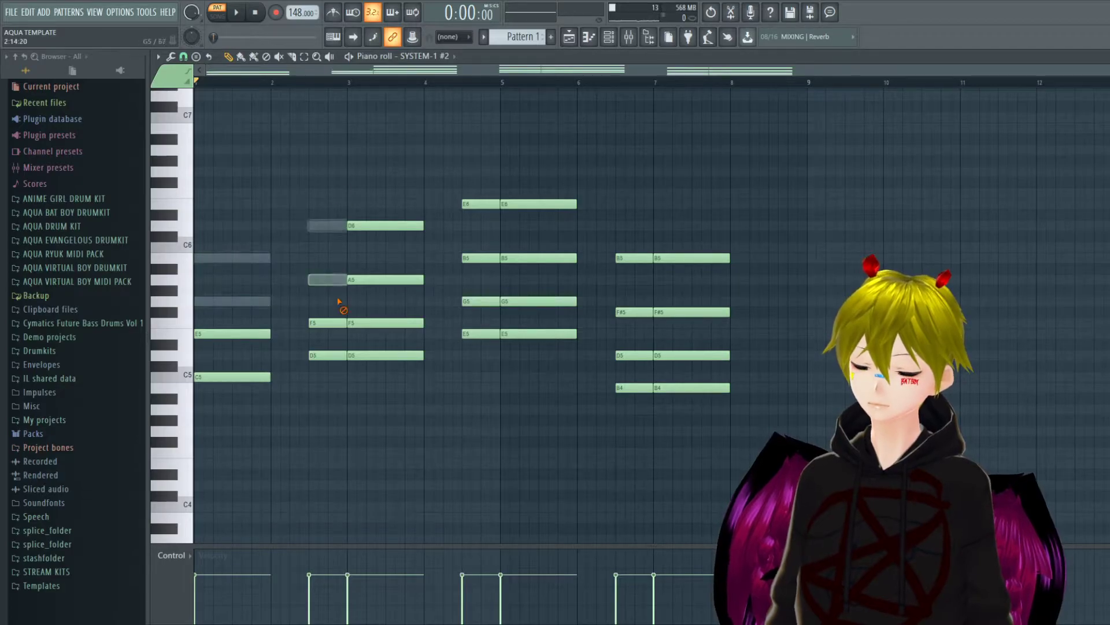
# Delete the upper chord notes, keeping only each chord's lowest note.
pyautogui.moveTo(337, 295); pyautogui.dragTo(390, 204)
pyautogui.rightClick(480, 204)
pyautogui.rightClick(480, 258)
pyautogui.rightClick(480, 300)
pyautogui.rightClick(537, 301)
pyautogui.rightClick(538, 258)
pyautogui.rightClick(538, 203)
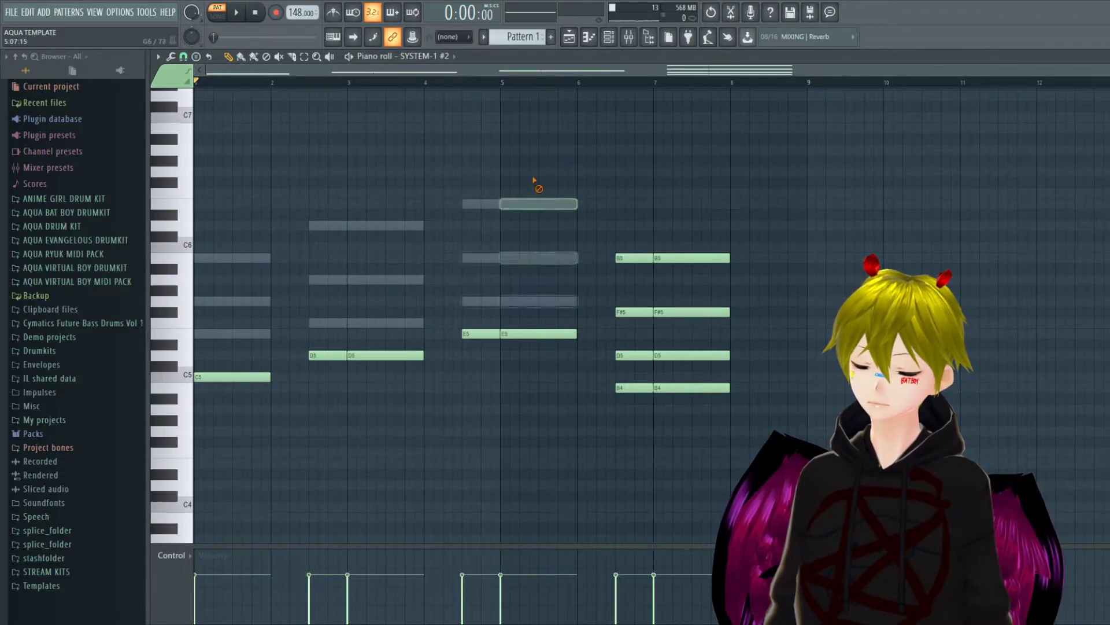
pyautogui.rightClick(659, 355)
pyautogui.rightClick(659, 312)
pyautogui.rightClick(660, 258)
# Lengthen all remaining bass notes to fill the gaps and listen back.
pyautogui.hotkey('ctrl', 'a')
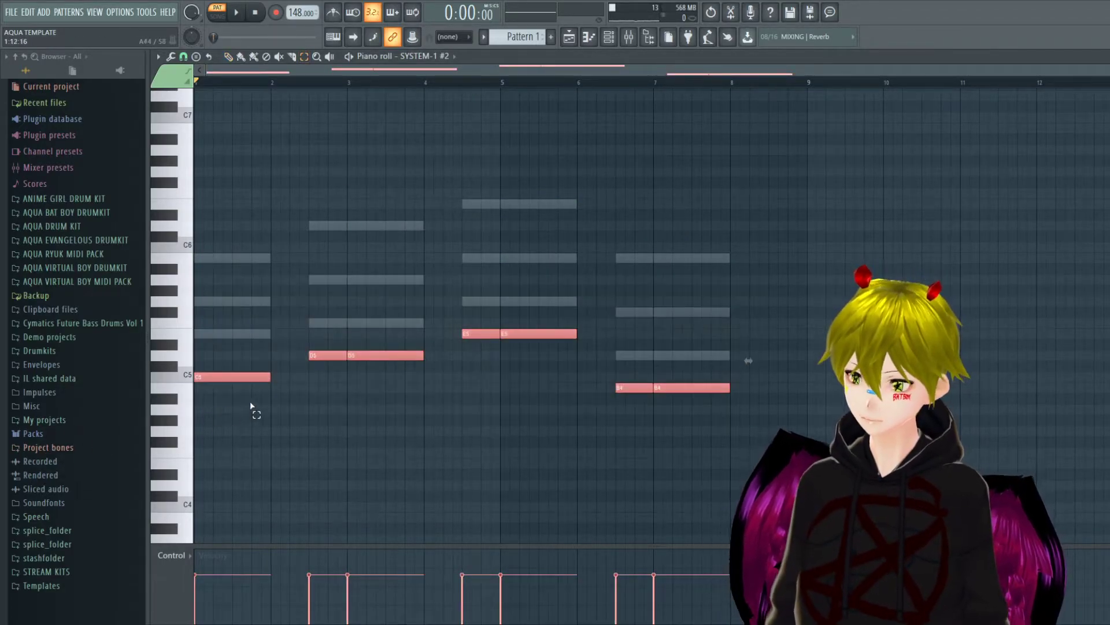
pyautogui.moveTo(270, 380); pyautogui.dragTo(308, 379)
pyautogui.click(377, 404)
pyautogui.press('space')
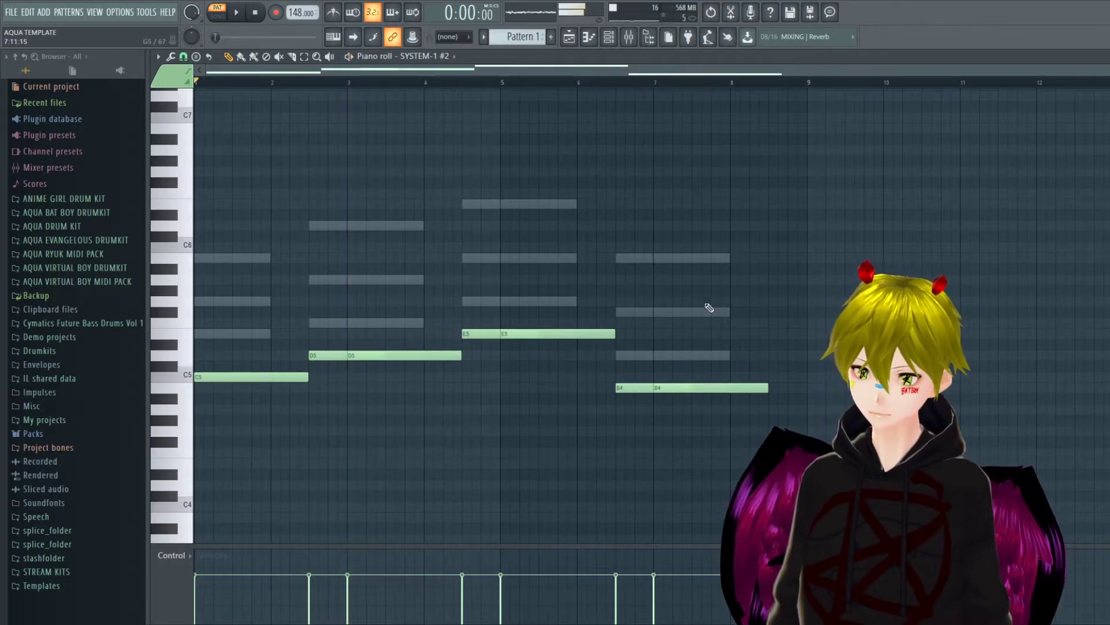
pyautogui.press('space')
# Drop the bass line an octave to C4–D4–E4–B3 and close the piano roll.
pyautogui.hotkey('ctrl', 'a')
pyautogui.hotkey('ctrl', 'Down')
pyautogui.press('space')
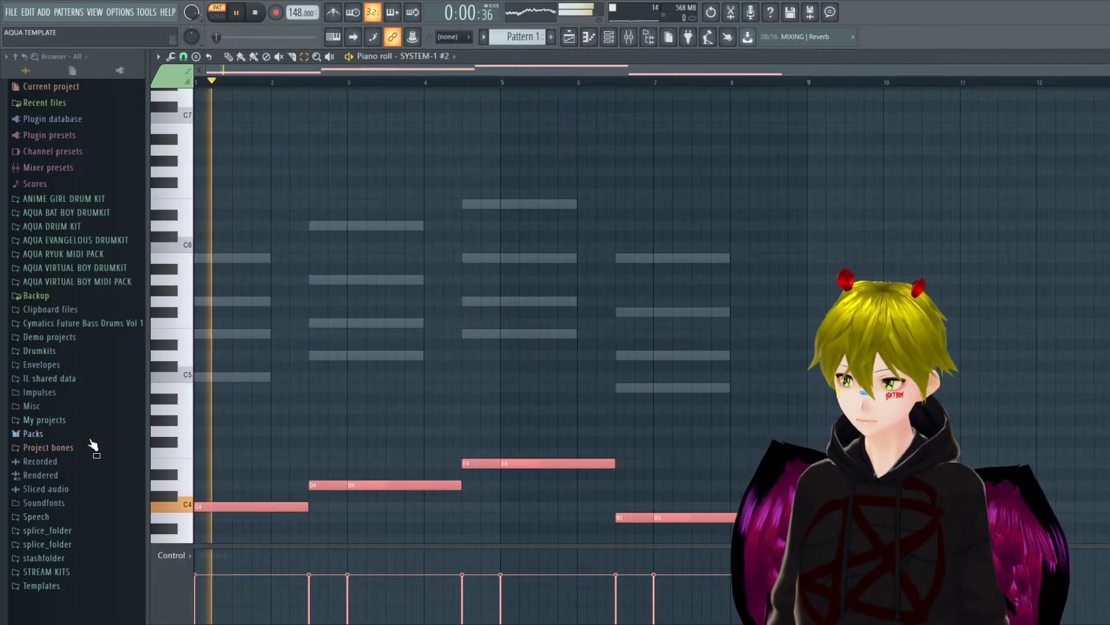
pyautogui.scroll(-1, 1098, 134)
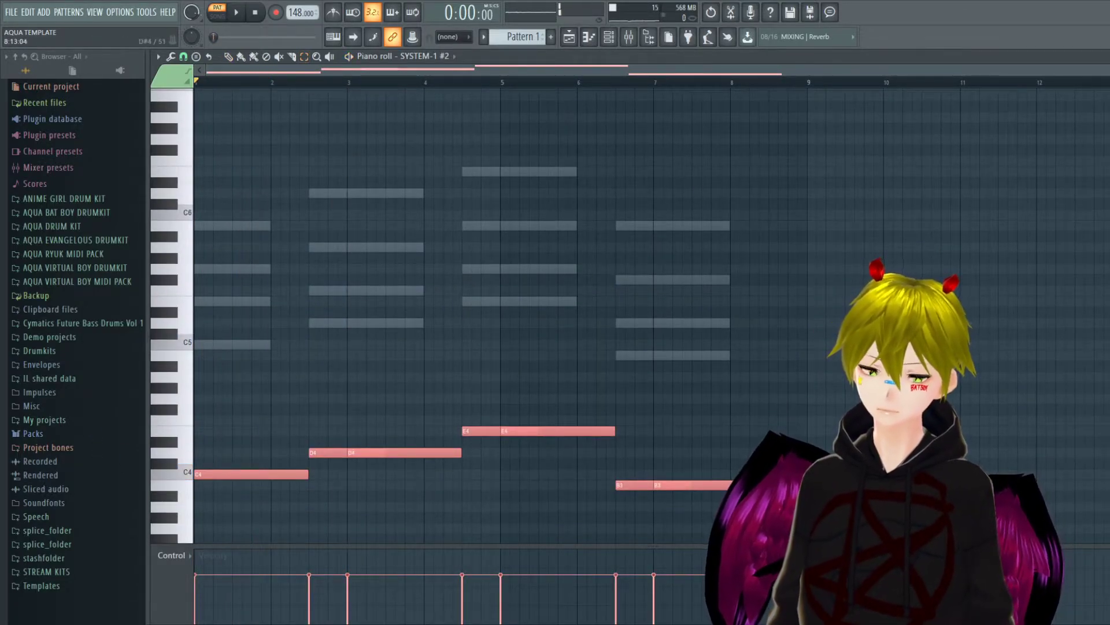
pyautogui.moveTo(733, 459); pyautogui.dragTo(736, 495)
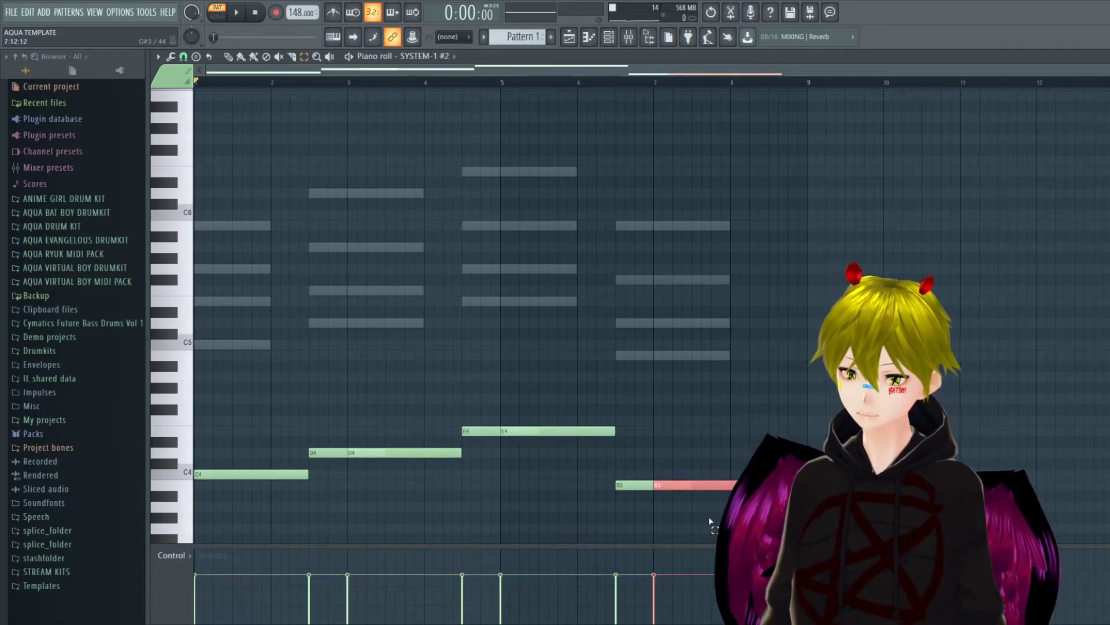
pyautogui.press('space')
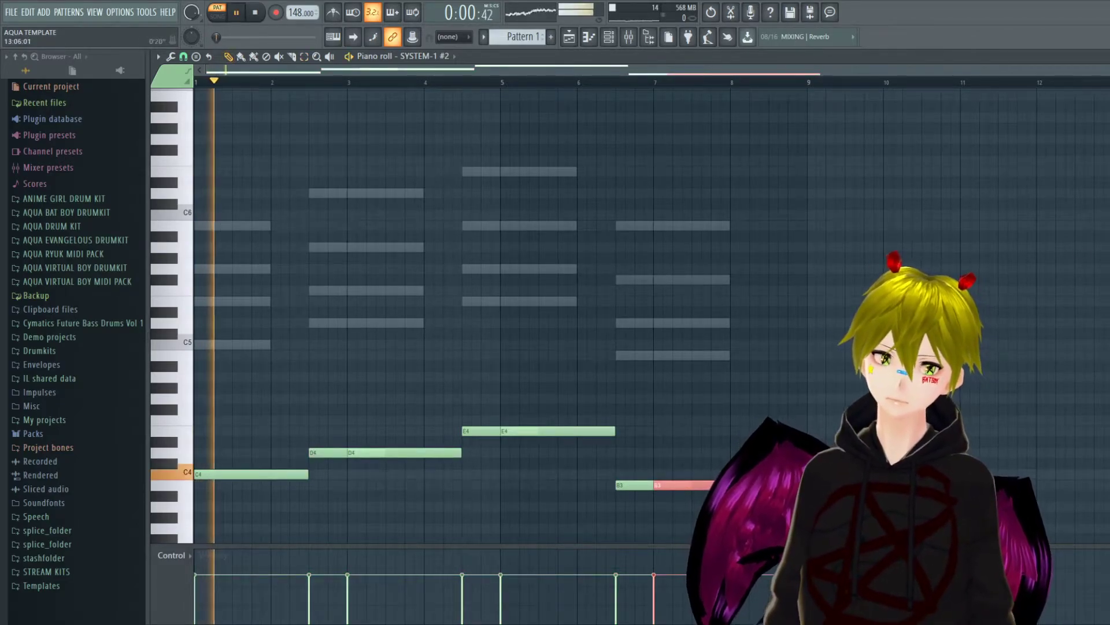
pyautogui.press('F7')
pyautogui.press('space')
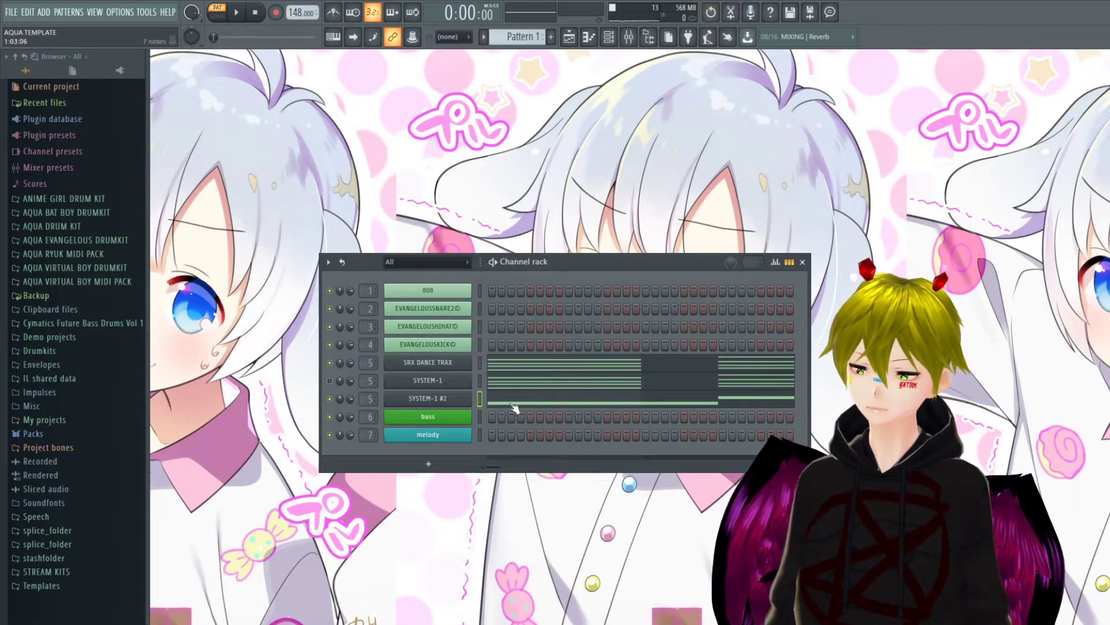
# Switch SYSTEM-1 #2 through SQ Legend Sound to the BS Voice Bass preset and audition it.
pyautogui.click(500, 405)
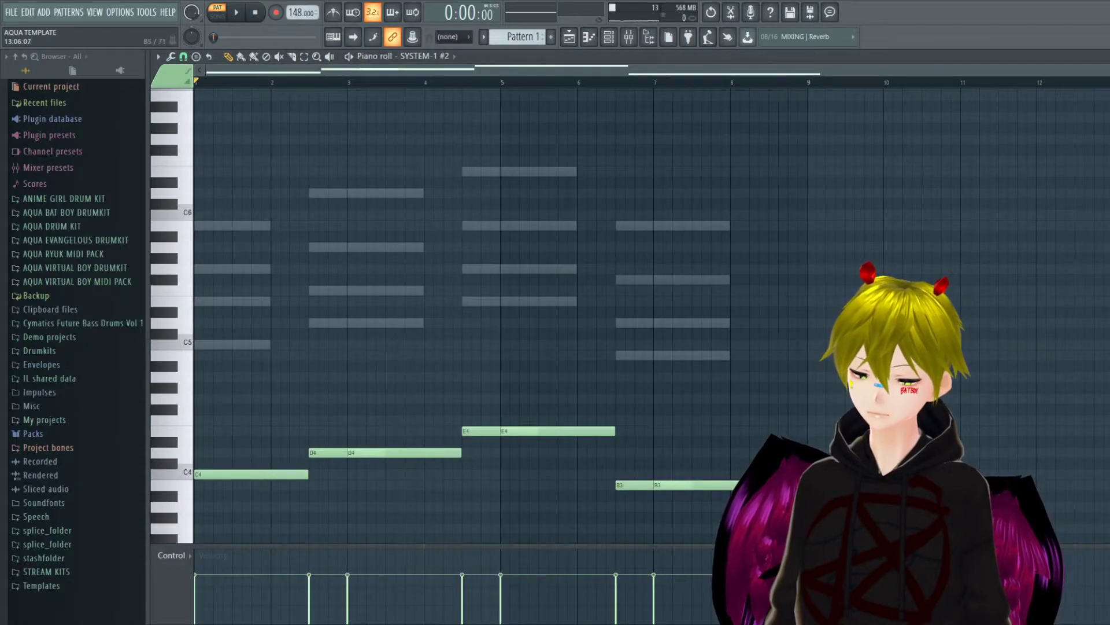
pyautogui.press('F7')
pyautogui.click(439, 398)
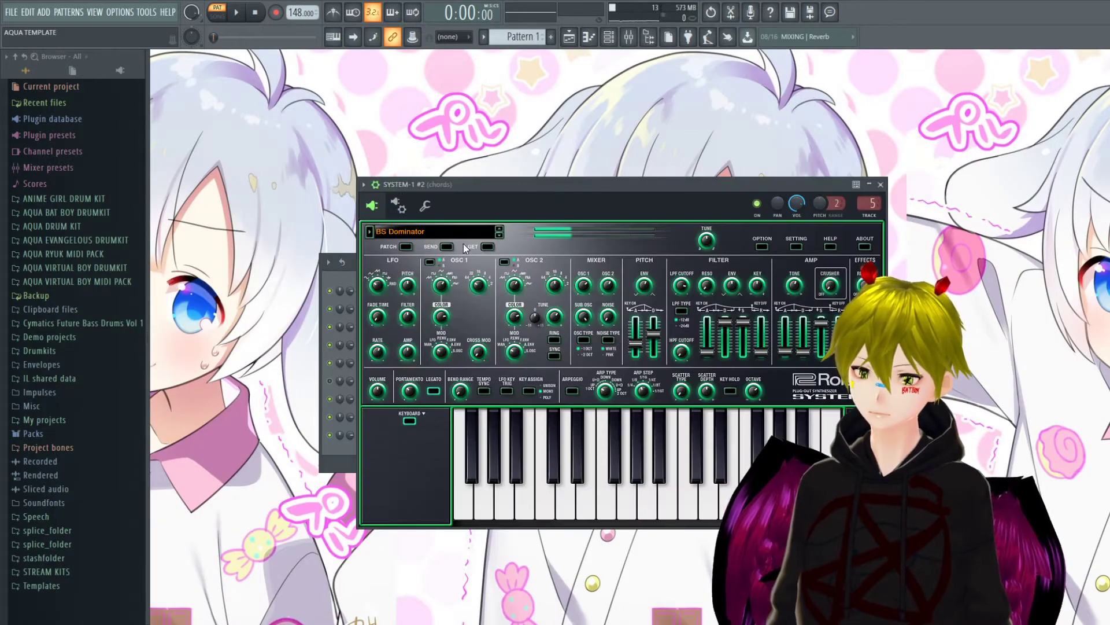
pyautogui.click(500, 235)
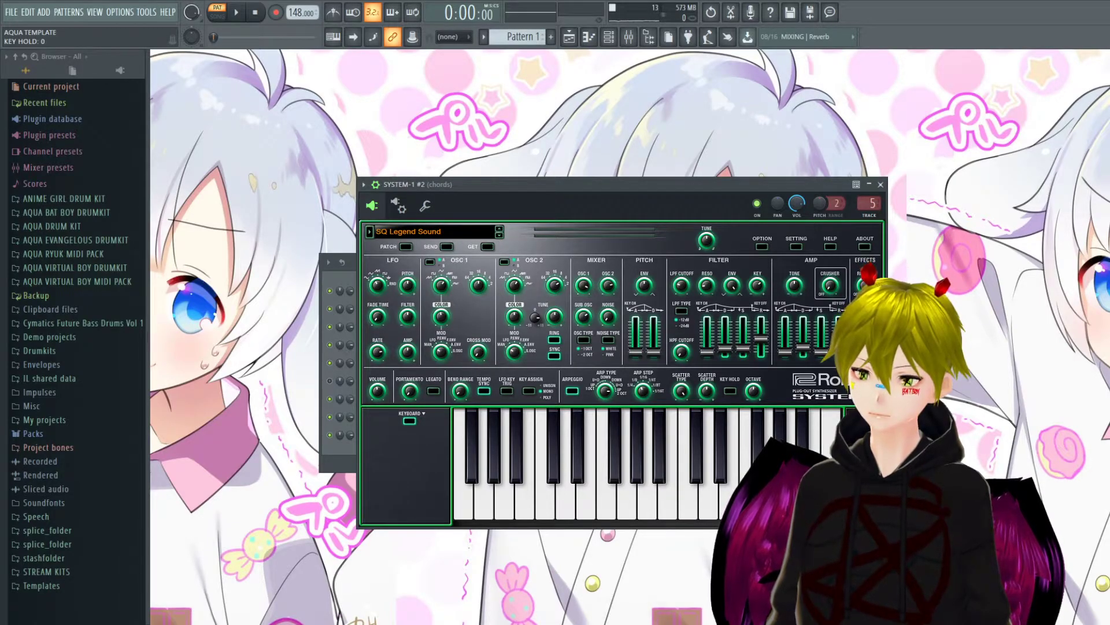
pyautogui.click(500, 235)
pyautogui.click(241, 13)
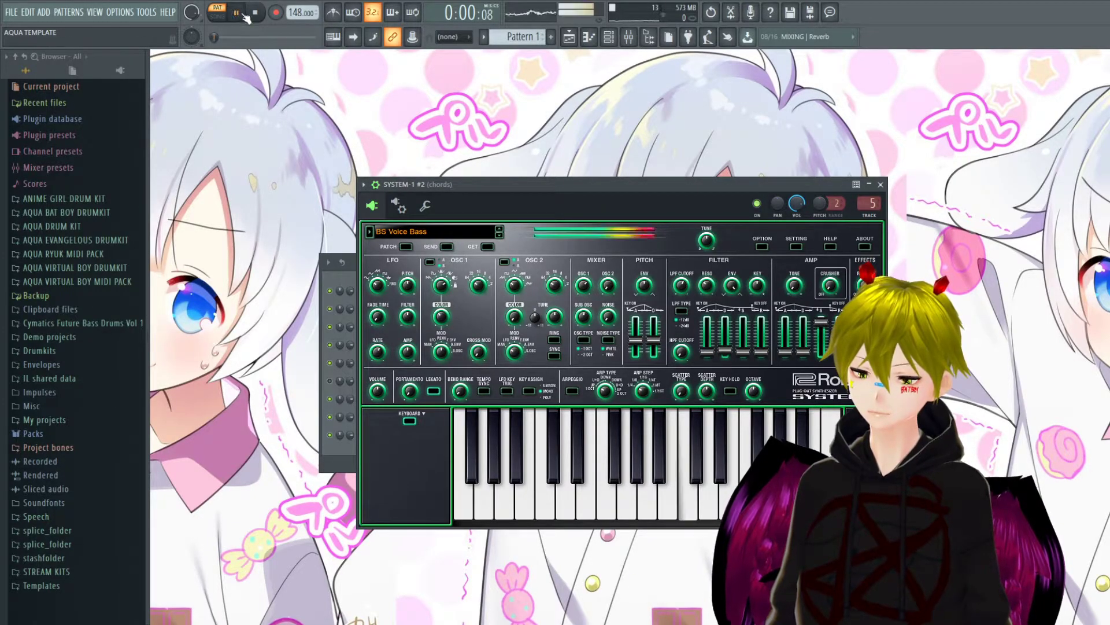
pyautogui.click(260, 18)
pyautogui.press('Escape')
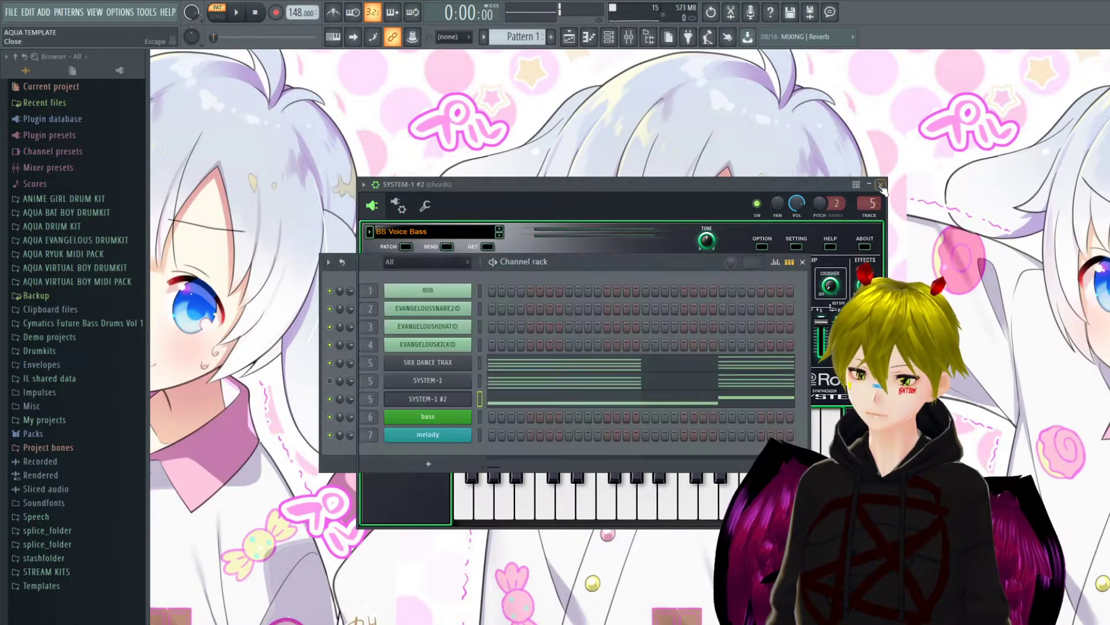
# Set SYSTEM-1 to the LD Basic Lead preset and open its chord notes.
pyautogui.click(407, 381)
pyautogui.click(484, 219)
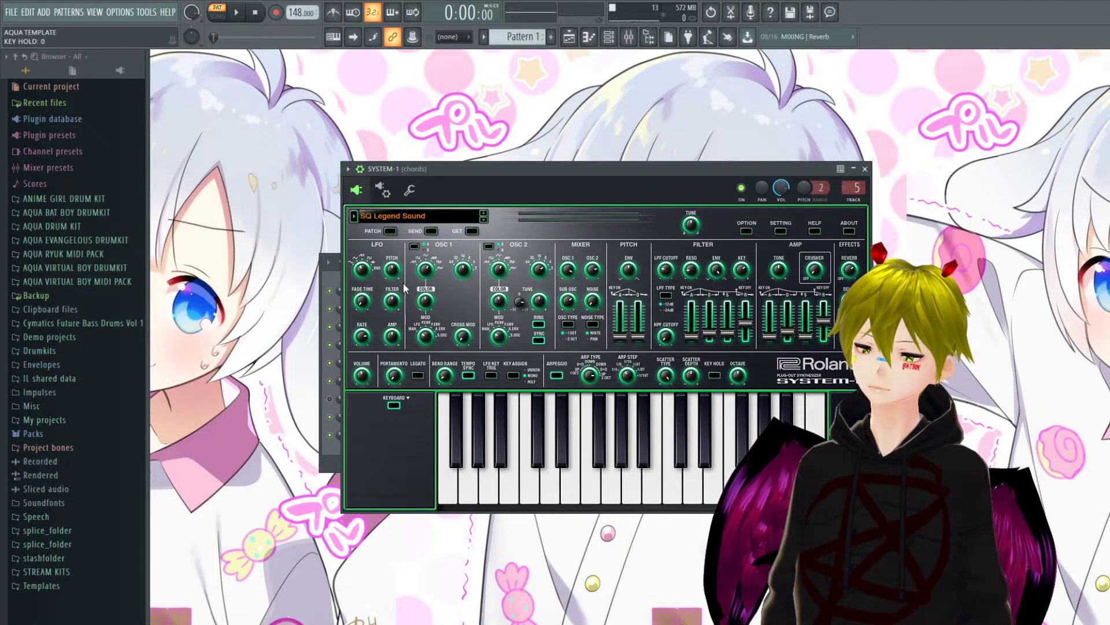
pyautogui.click(483, 220)
pyautogui.click(236, 12)
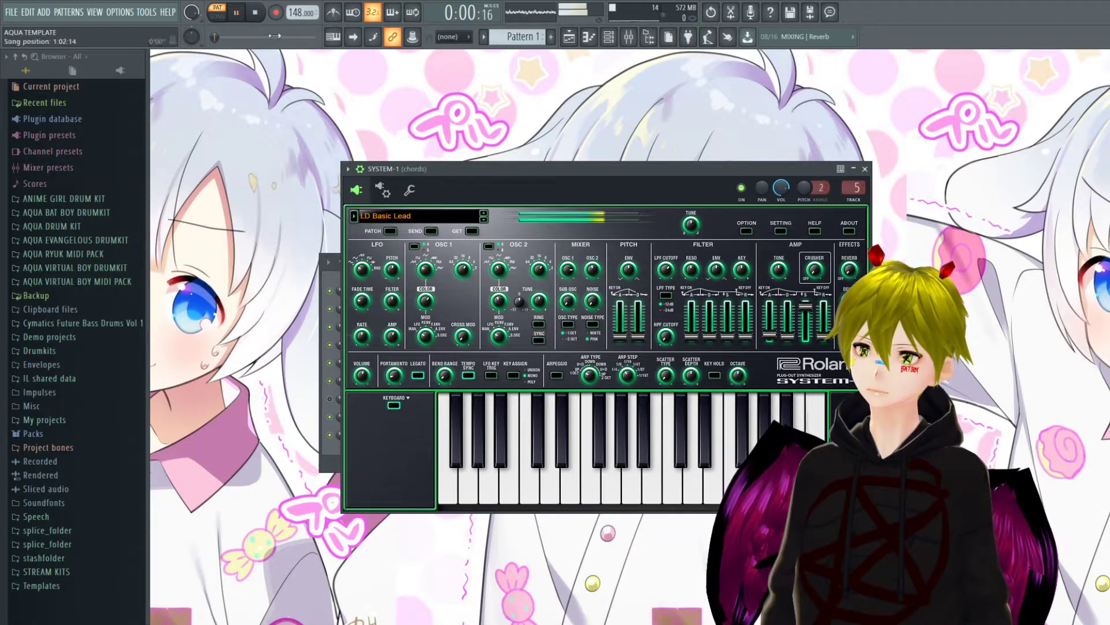
pyautogui.click(866, 168)
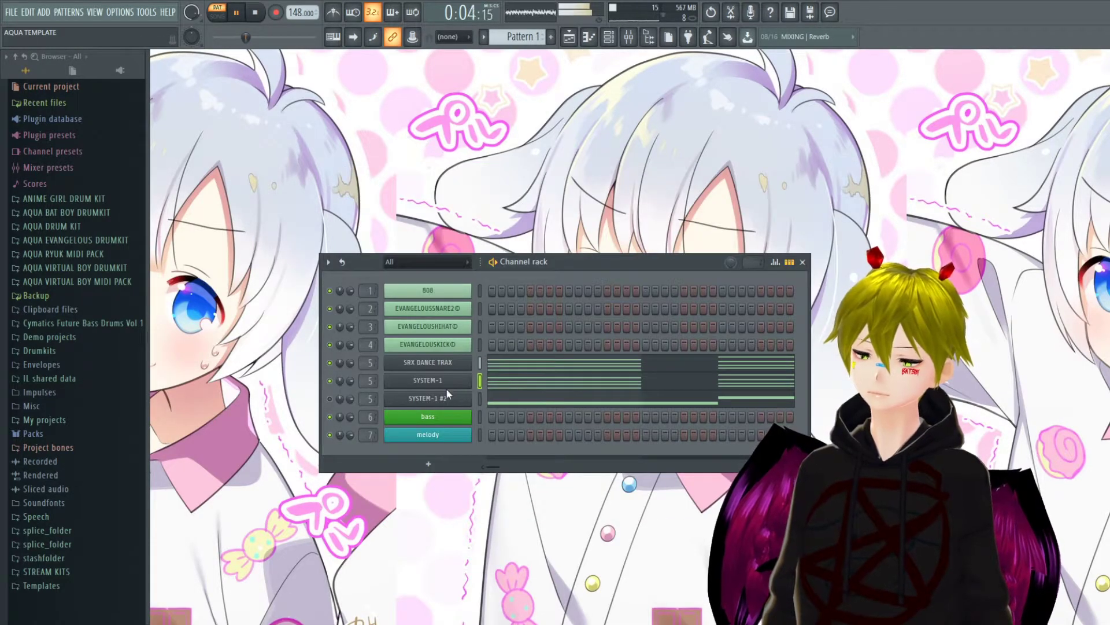
pyautogui.click(516, 389)
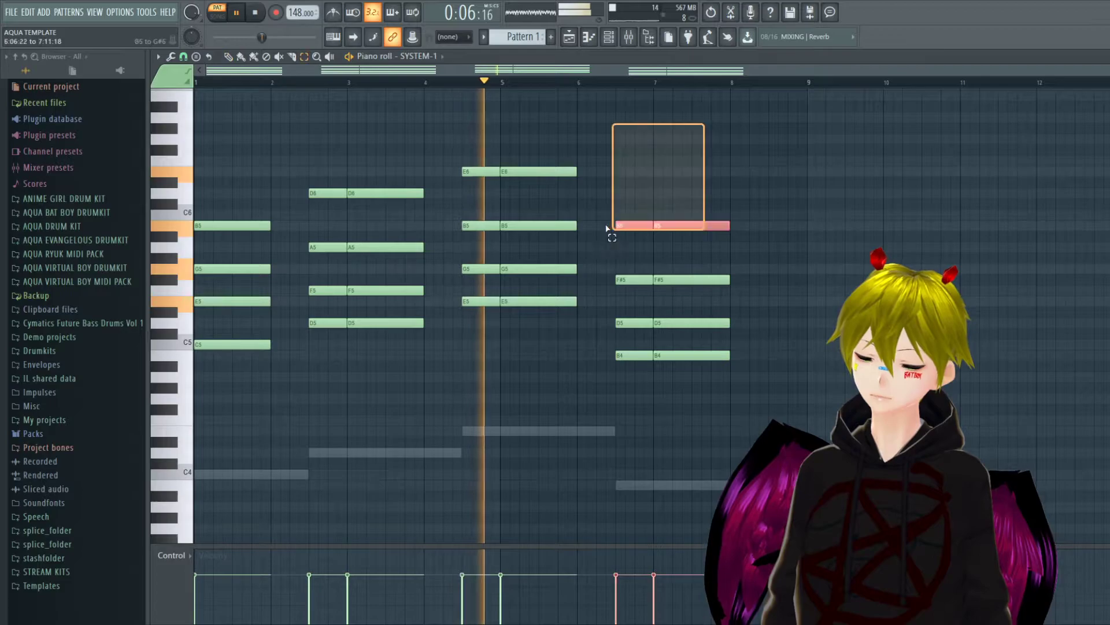
# Lower all SYSTEM-1 chord notes one octave and listen to the result.
pyautogui.hotkey('ctrl', 'a')
pyautogui.press('space')
pyautogui.hotkey('ctrl', 'Down')
pyautogui.press('space')
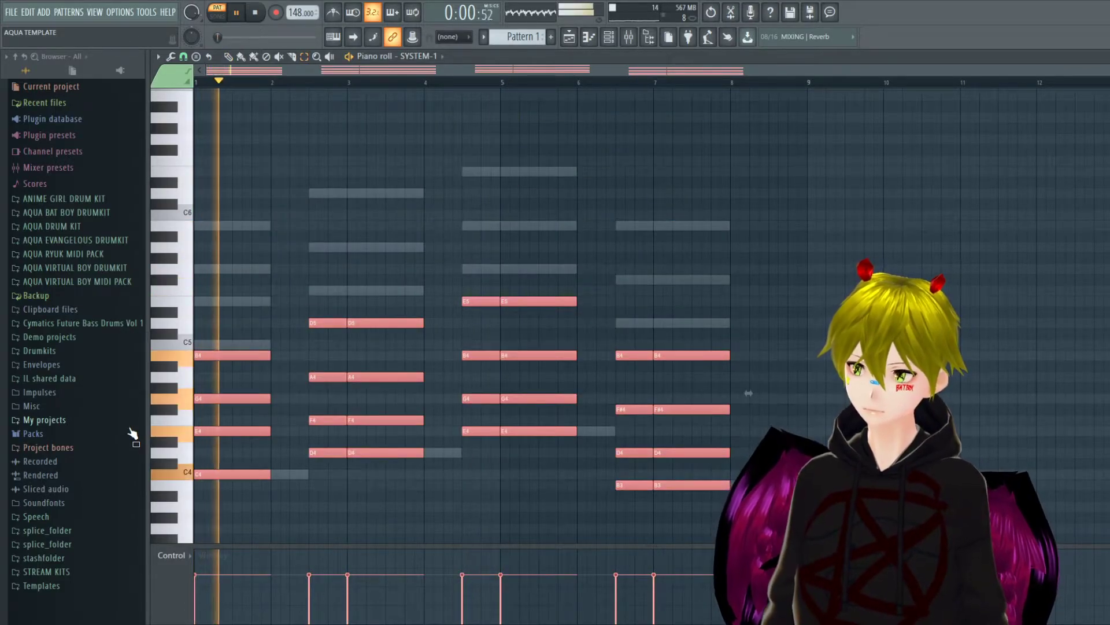
pyautogui.press('F7')
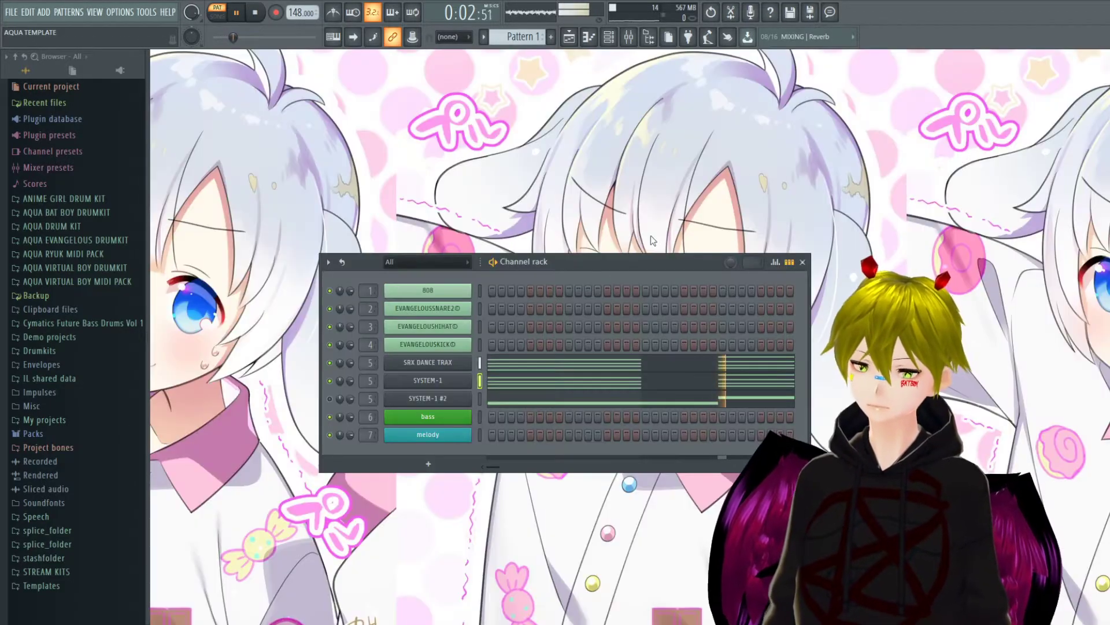
# Step the SYSTEM-1 presets from LD Simple Sqr to LD Piper Lead.
pyautogui.click(435, 380)
pyautogui.click(484, 220)
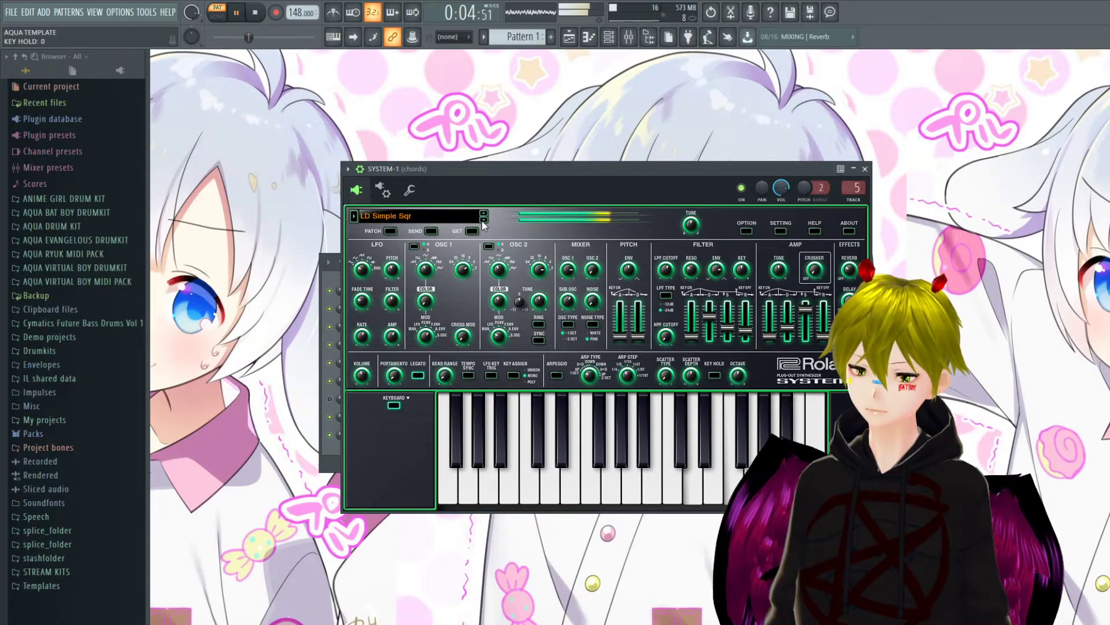
pyautogui.click(483, 220)
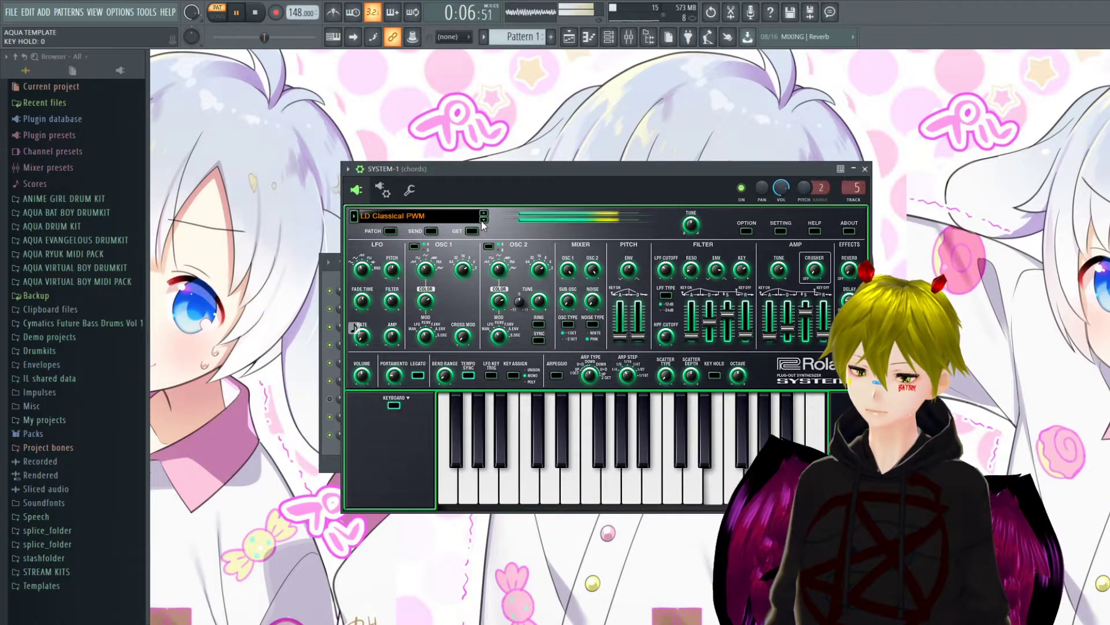
pyautogui.click(483, 220)
pyautogui.click(484, 221)
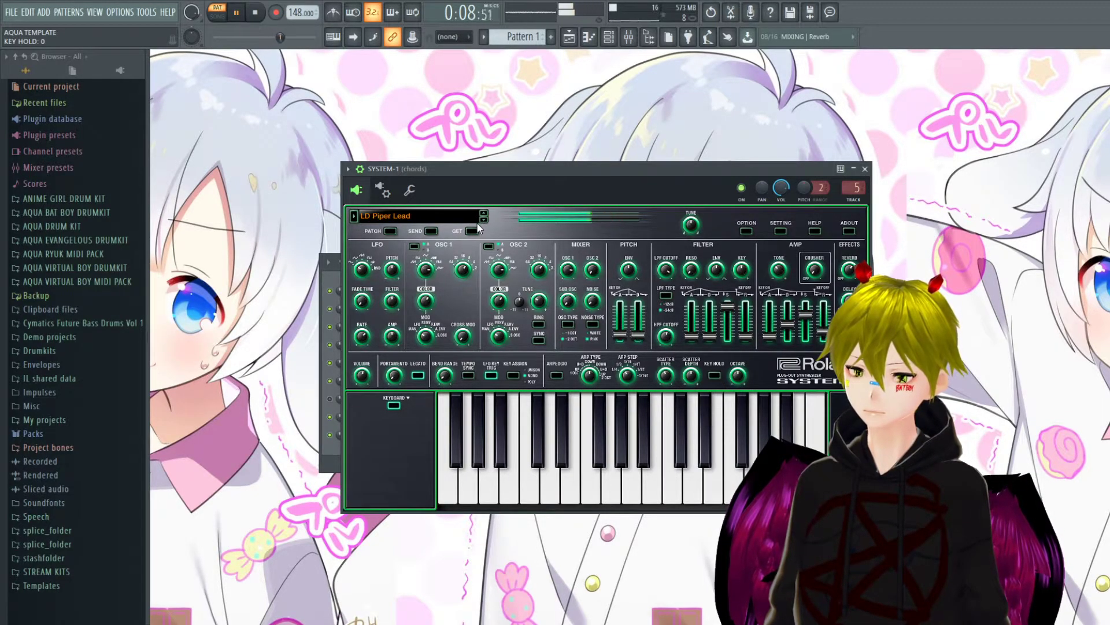
pyautogui.click(865, 169)
pyautogui.click(520, 387)
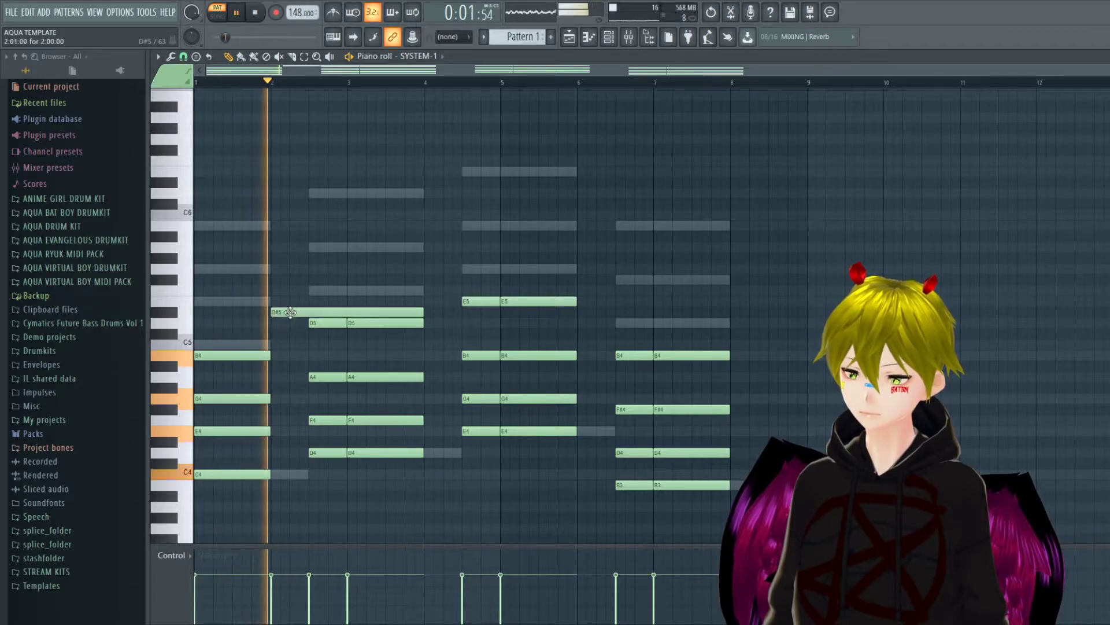
# Draw E5 at bar 2, F5 at bar 4, D5 at bar 6 and C5 stretched to bar 9.
pyautogui.press('space')
pyautogui.moveTo(278, 301); pyautogui.dragTo(424, 313)
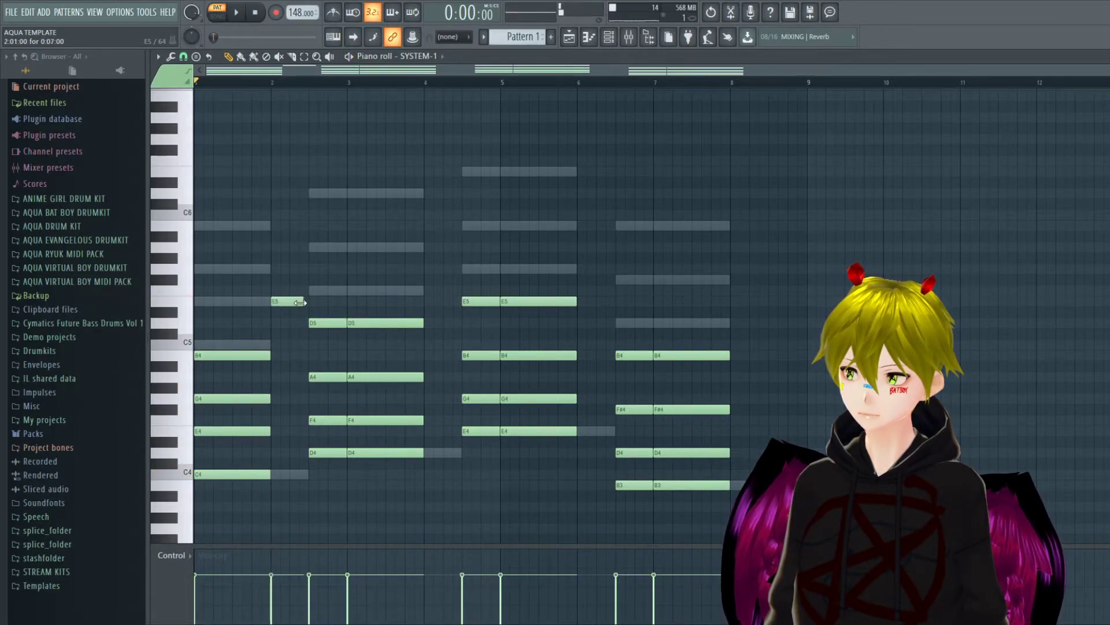
pyautogui.press('space')
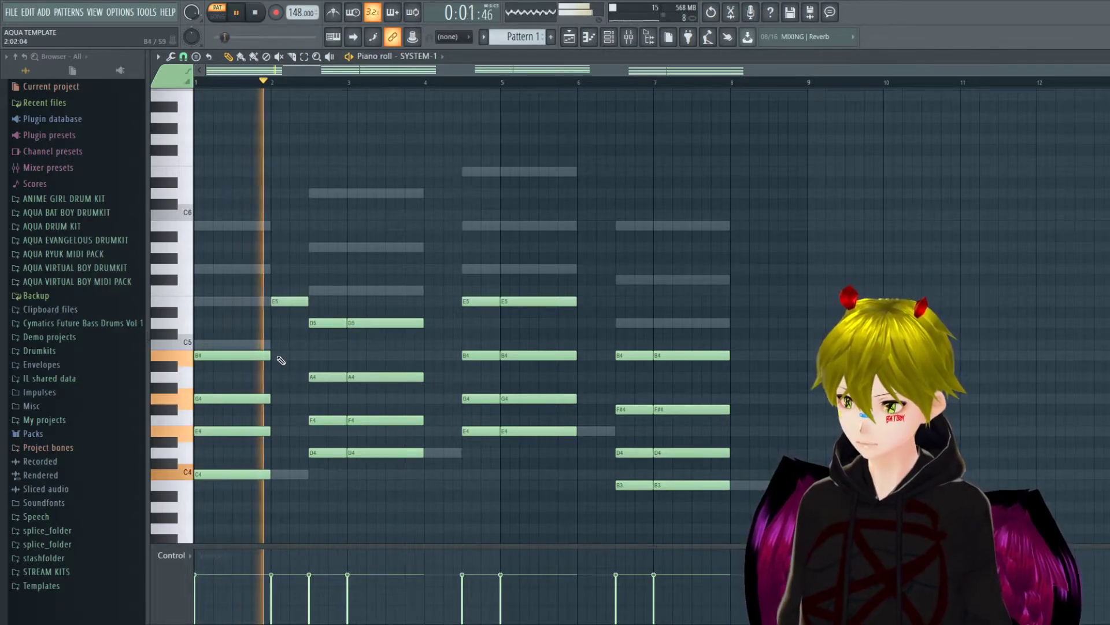
pyautogui.click(428, 291)
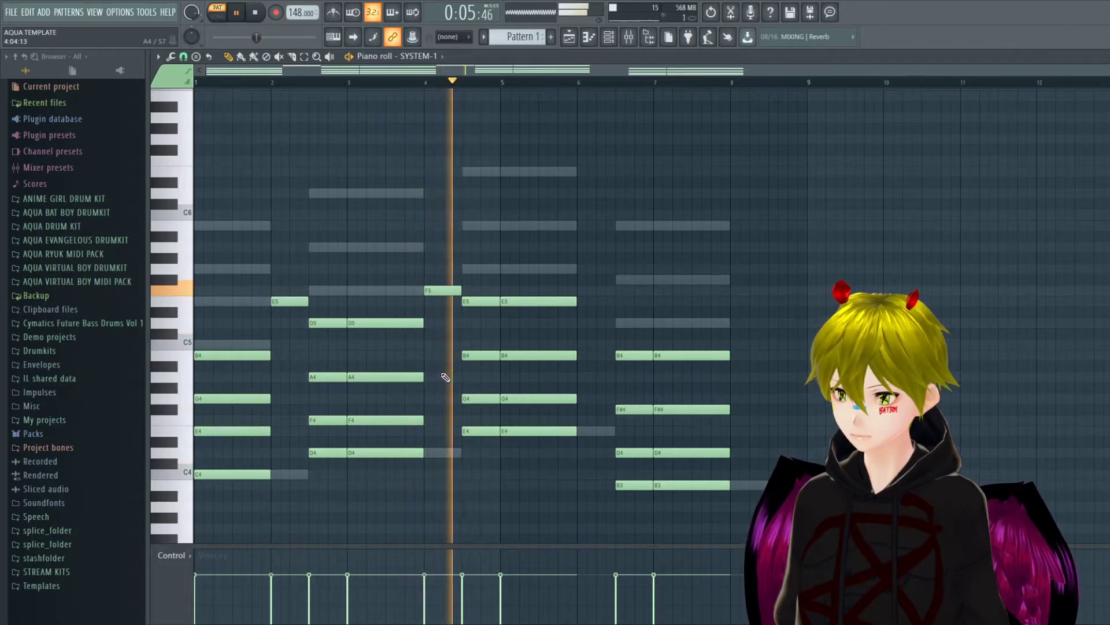
pyautogui.click(578, 322)
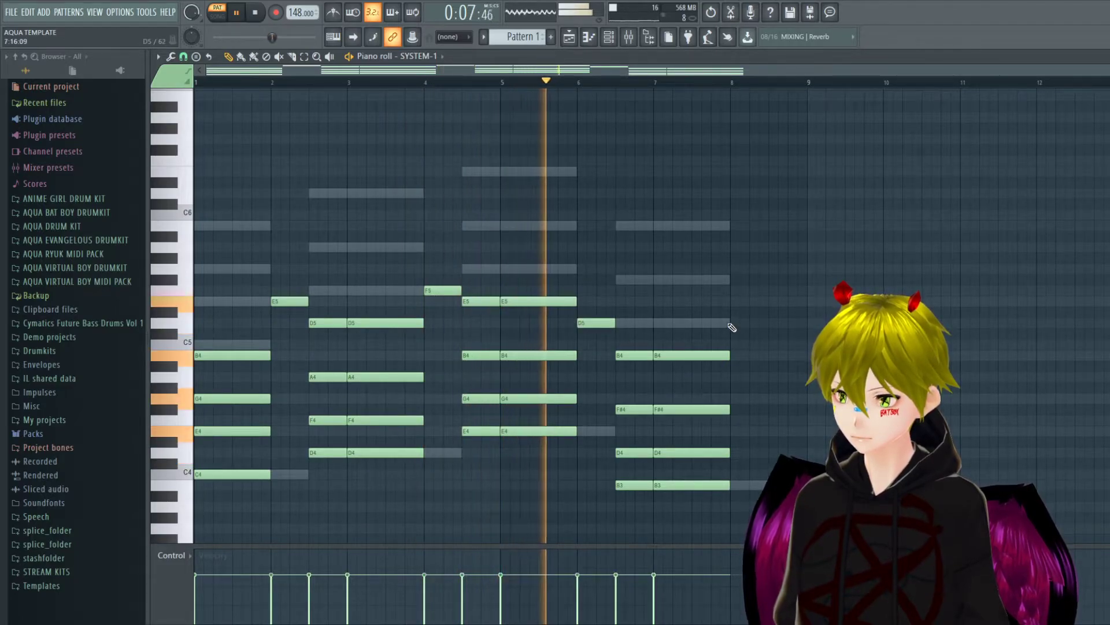
pyautogui.click(733, 345)
pyautogui.moveTo(768, 345); pyautogui.dragTo(805, 345)
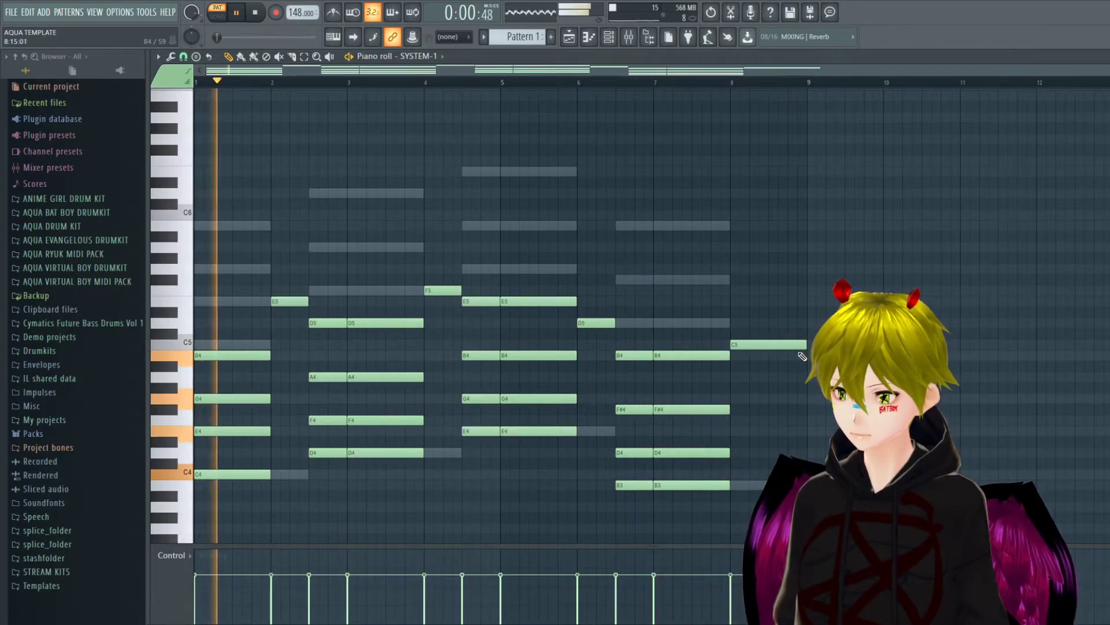
# Step SYSTEM-1's presets past LD Sync Lead to LD LFO Saw Ld.
pyautogui.press('Escape')
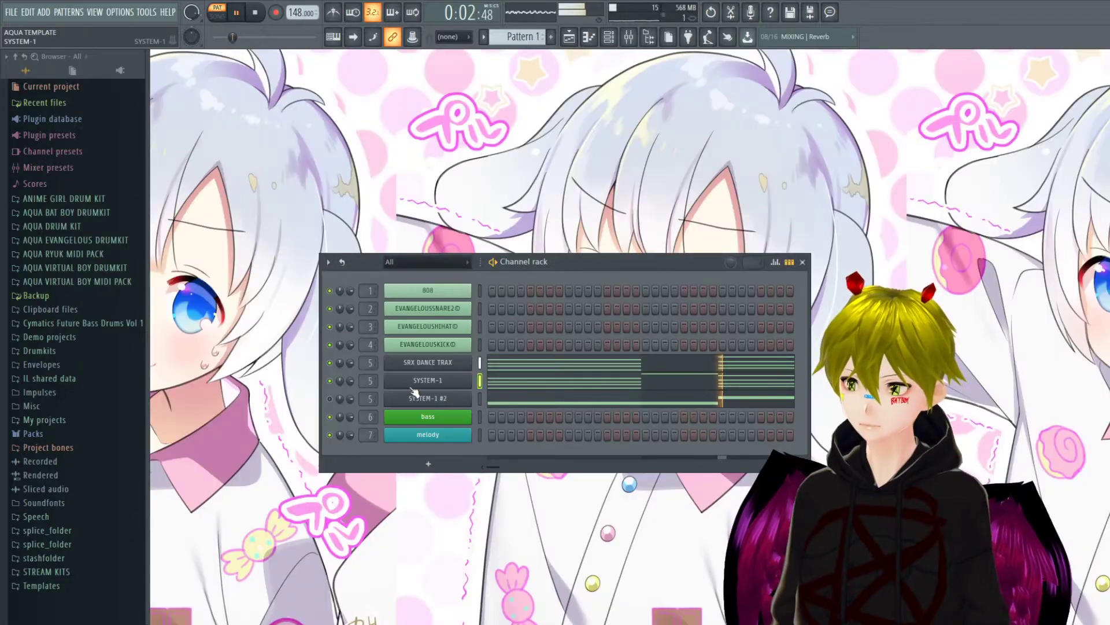
pyautogui.click(428, 384)
pyautogui.click(485, 219)
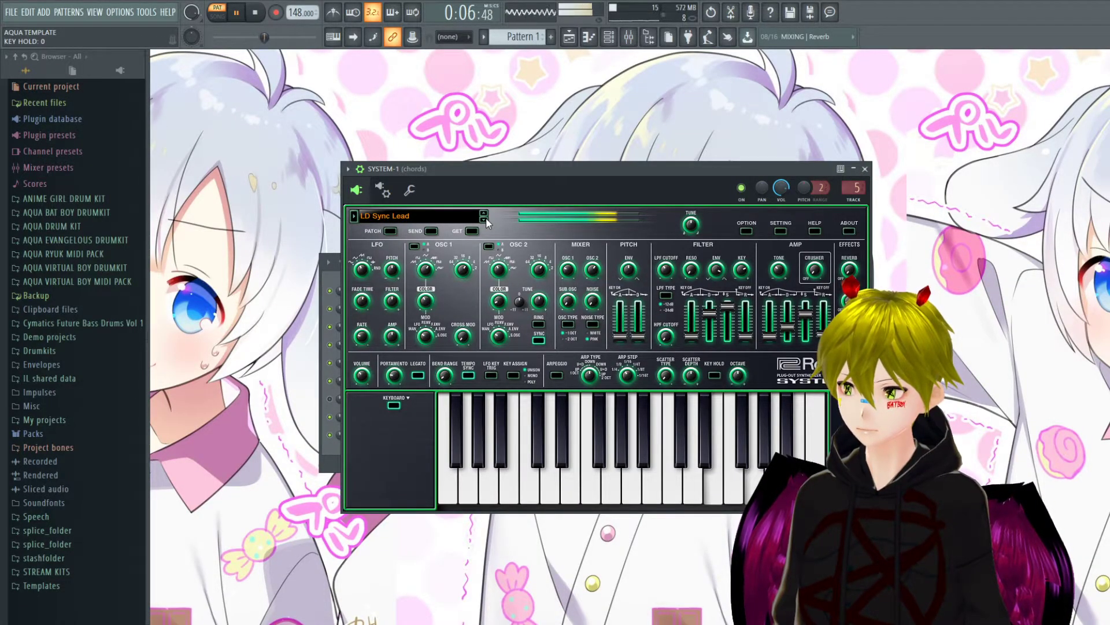
pyautogui.click(484, 219)
pyautogui.click(485, 219)
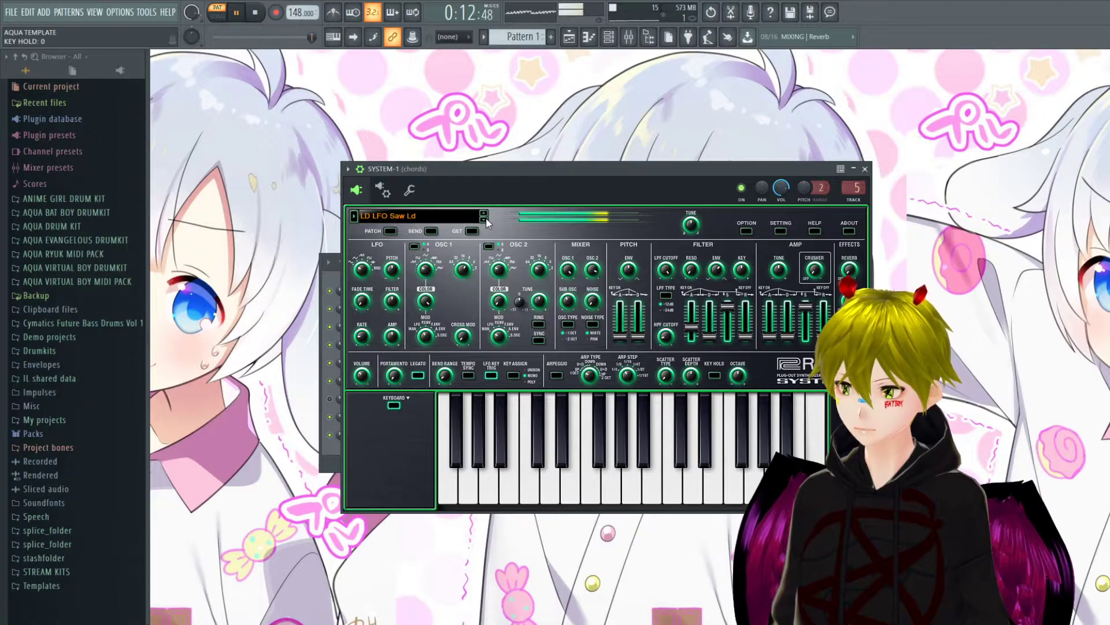
pyautogui.click(865, 168)
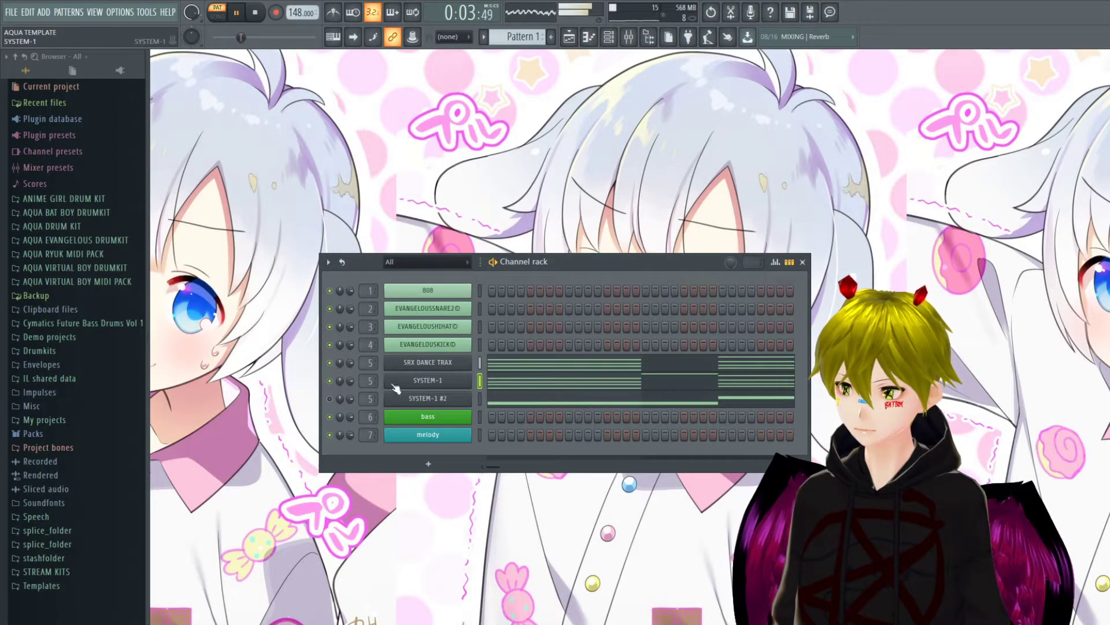
# Add passing notes: an extra note beside the bar-2 E5 and a G5–F5 pair at bar 4.
pyautogui.click(522, 383)
pyautogui.press('space')
pyautogui.moveTo(310, 302); pyautogui.dragTo(276, 289)
pyautogui.rightClick(343, 304)
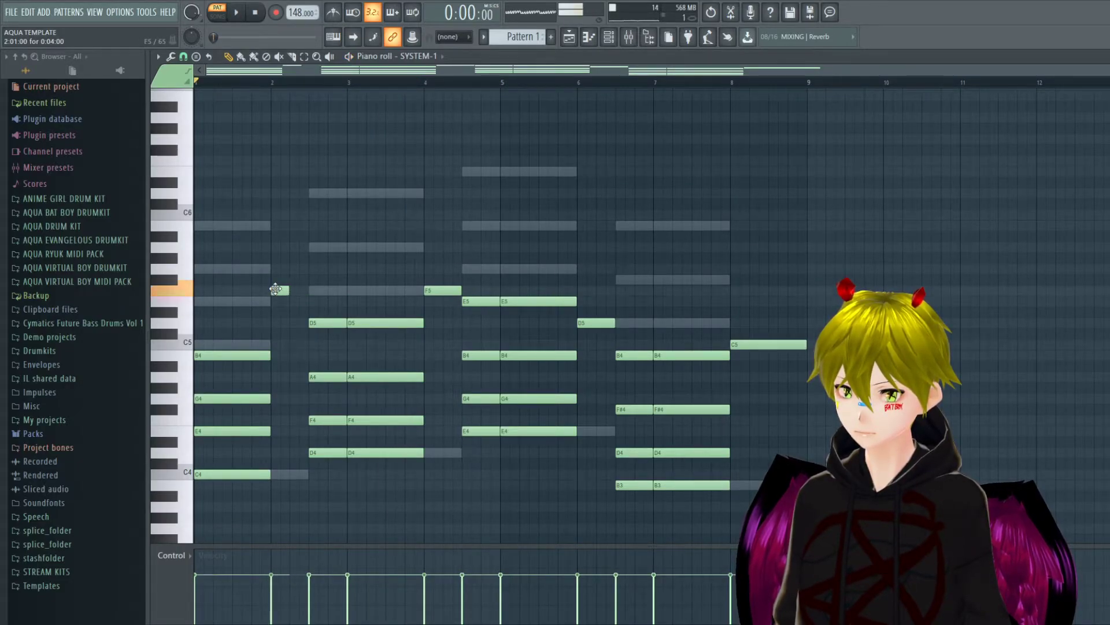
pyautogui.press('space')
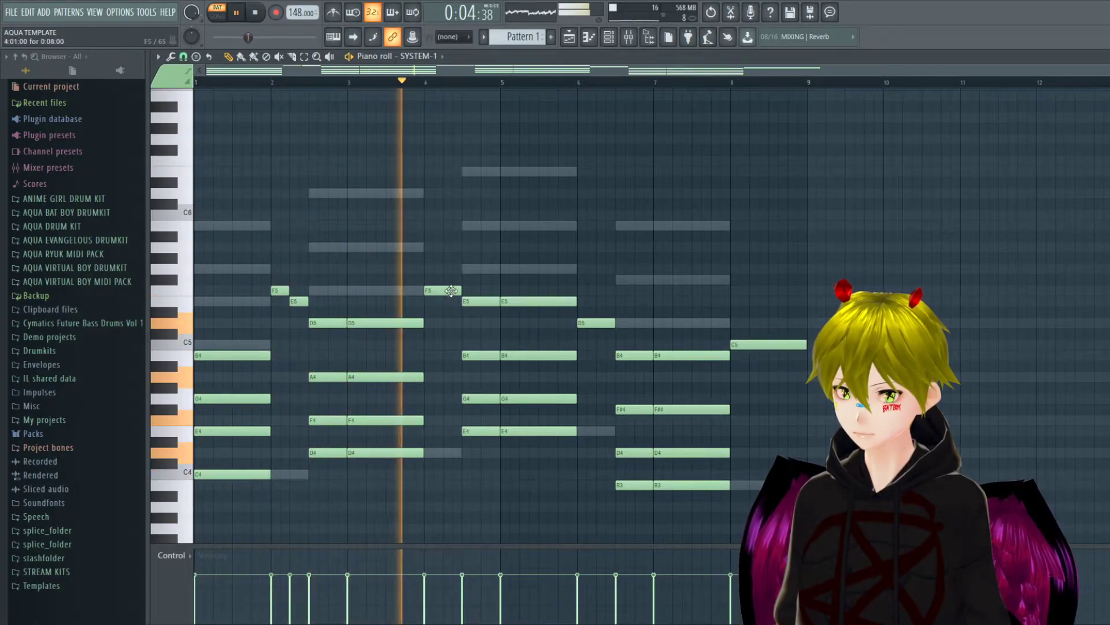
pyautogui.moveTo(439, 291); pyautogui.dragTo(438, 268)
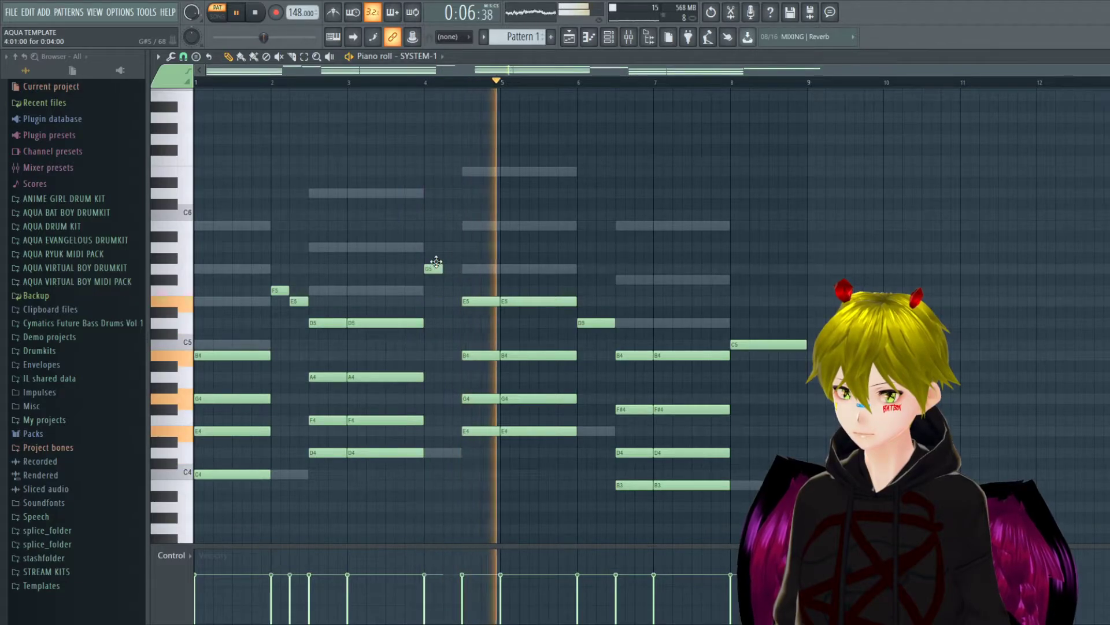
pyautogui.click(449, 290)
pyautogui.press('space')
pyautogui.press('space')
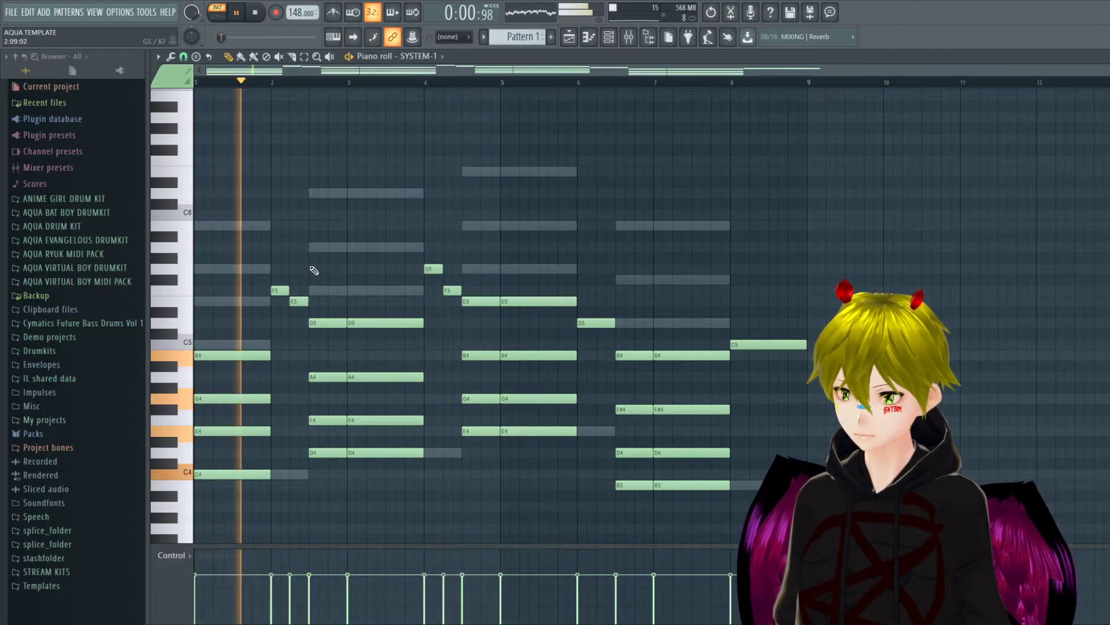
# Lower the melody notes at bars 2, 4 and 6 one octave, making D5 into D4.
pyautogui.press('space')
pyautogui.moveTo(312, 273); pyautogui.dragTo(267, 304)
pyautogui.hotkey('ctrl', 'Down')
pyautogui.press('space')
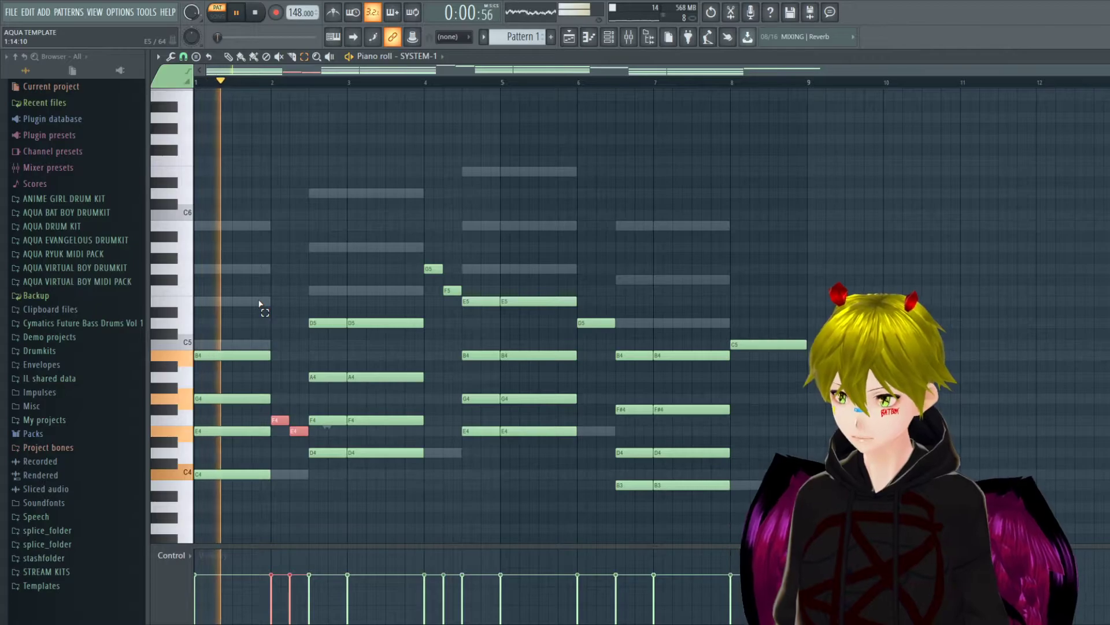
pyautogui.click(327, 193)
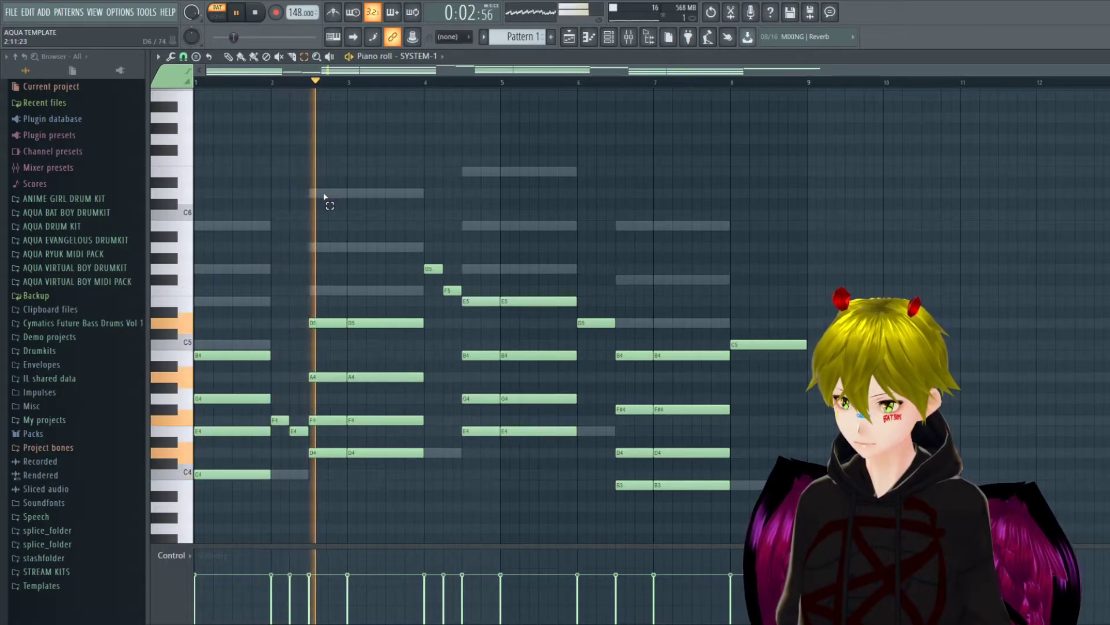
pyautogui.moveTo(425, 249); pyautogui.dragTo(463, 302)
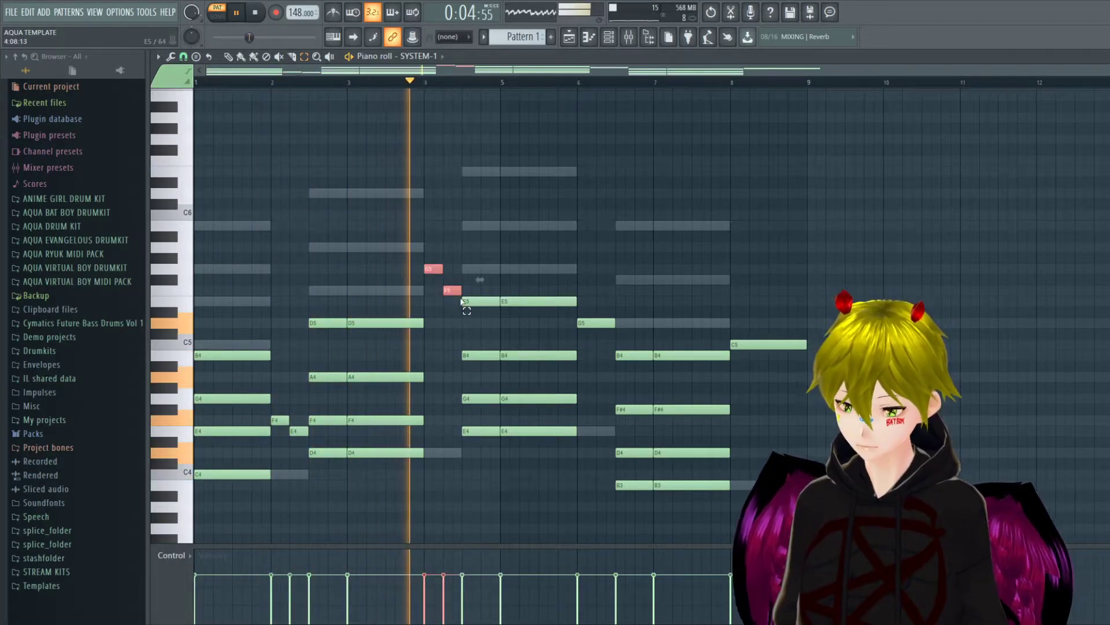
pyautogui.hotkey('ctrl', 'Down')
pyautogui.moveTo(576, 315); pyautogui.dragTo(599, 349)
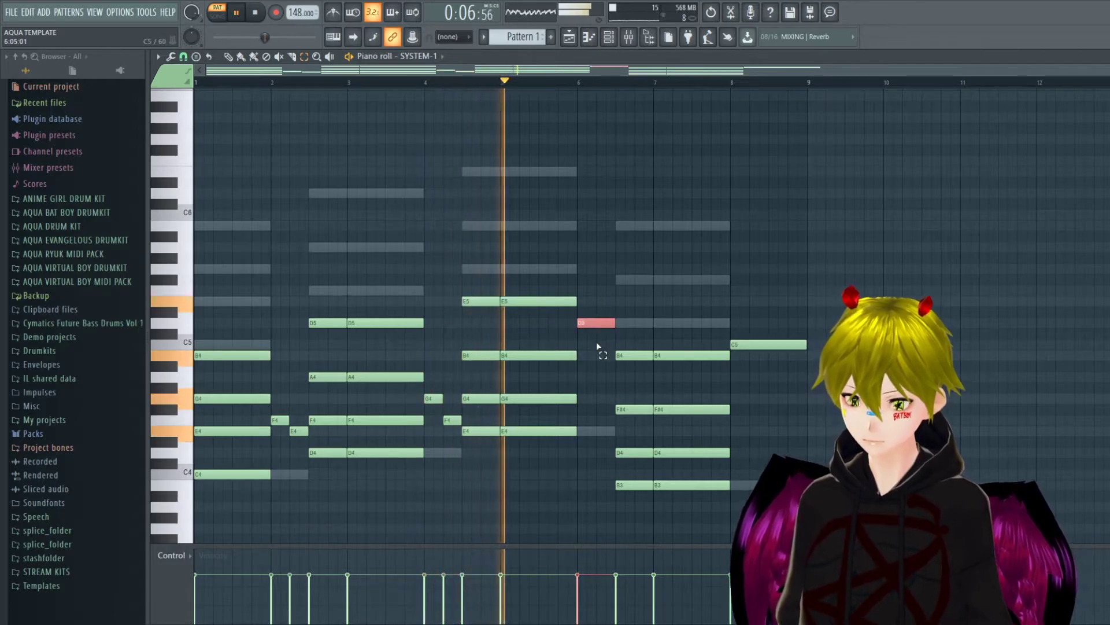
pyautogui.hotkey('ctrl', 'Down')
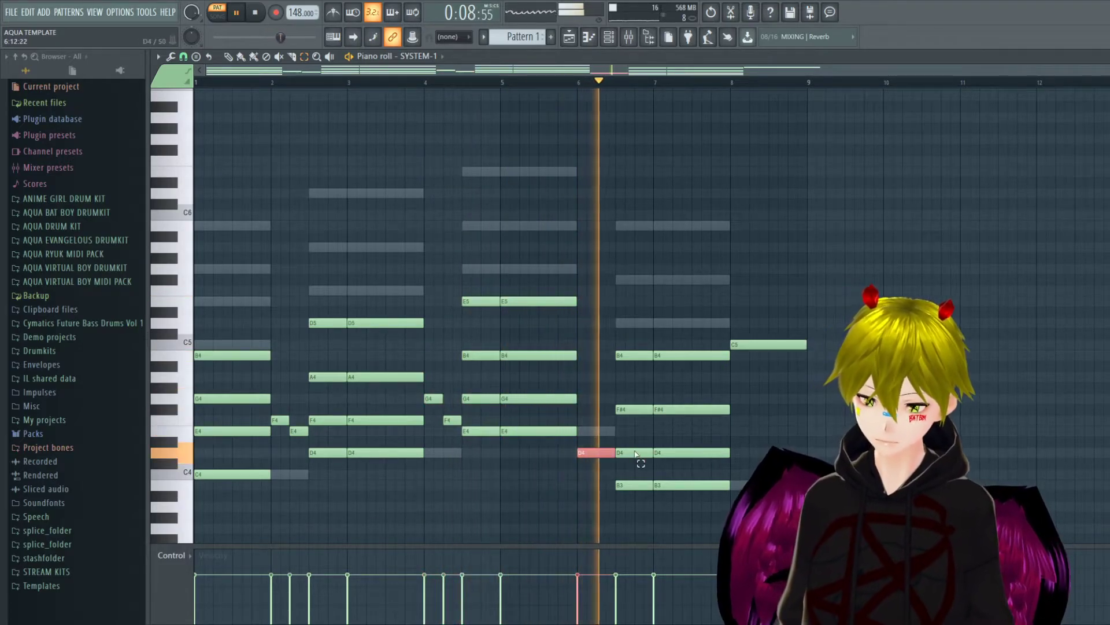
pyautogui.press('space')
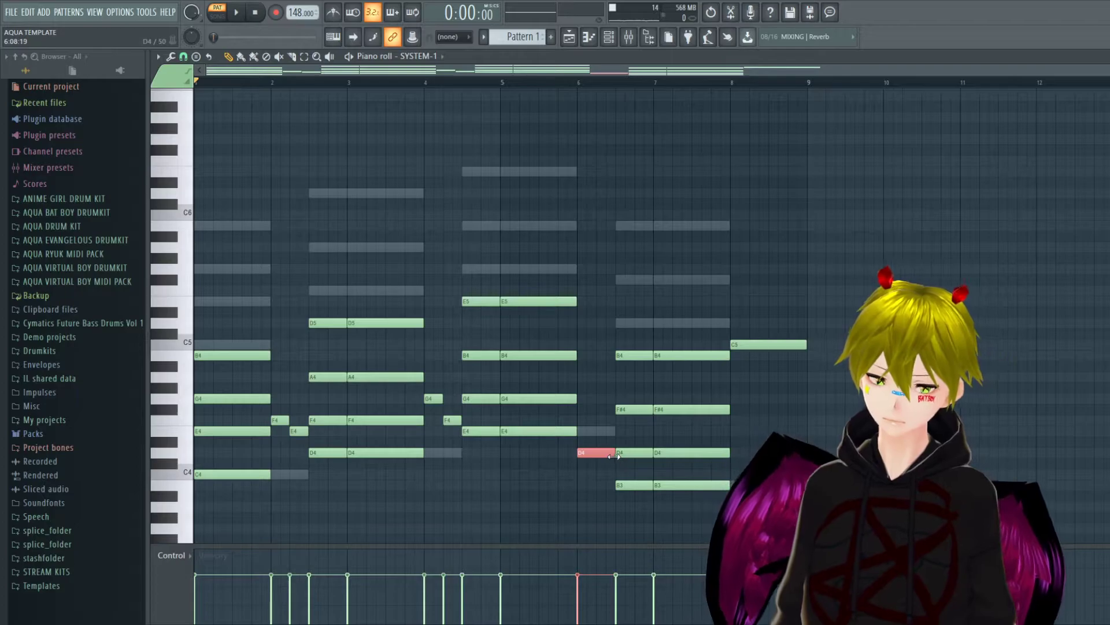
# Add a C4 after D4, and replace the bar-8 C5 with a longer E4 then D4.
pyautogui.click(600, 474)
pyautogui.moveTo(613, 477); pyautogui.dragTo(608, 476)
pyautogui.press('space')
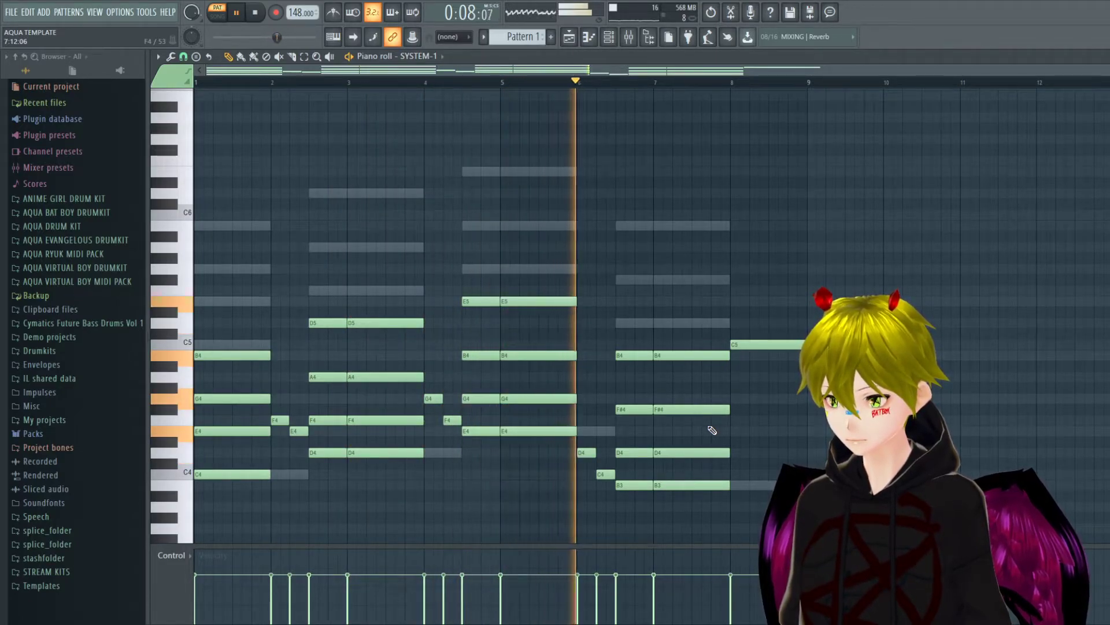
pyautogui.click(734, 430)
pyautogui.rightClick(746, 345)
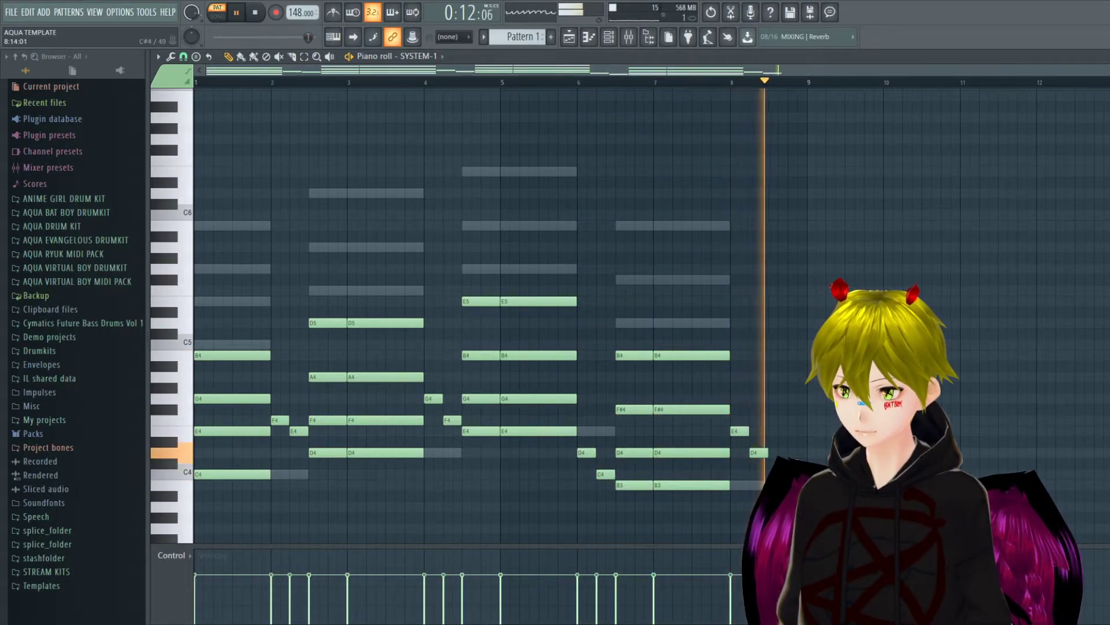
pyautogui.moveTo(747, 431); pyautogui.dragTo(766, 432)
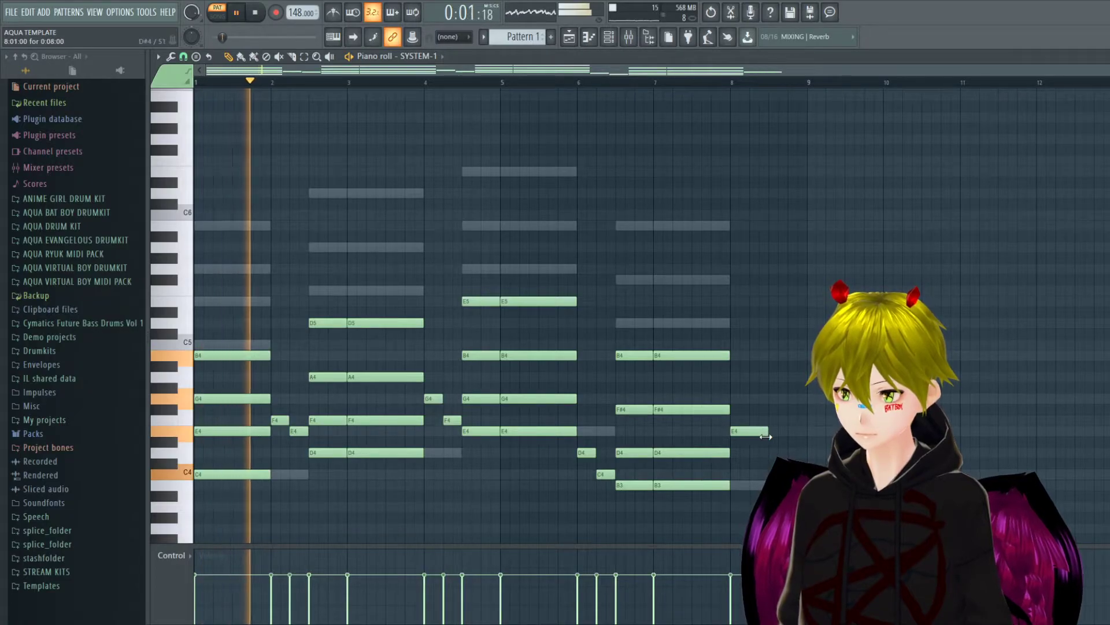
pyautogui.click(772, 453)
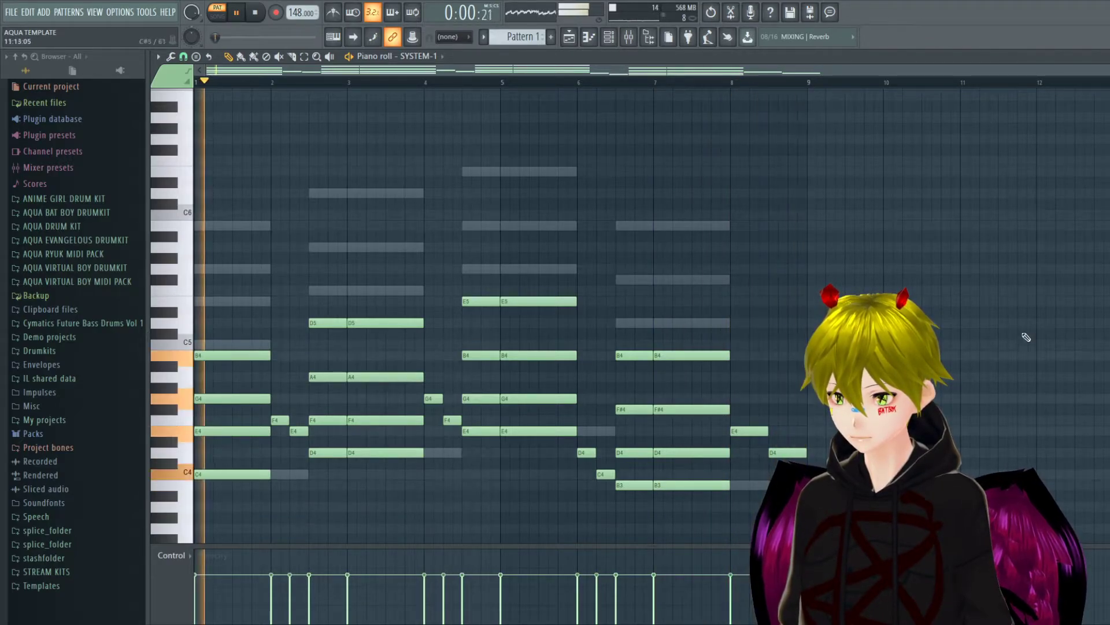
pyautogui.click(1104, 56)
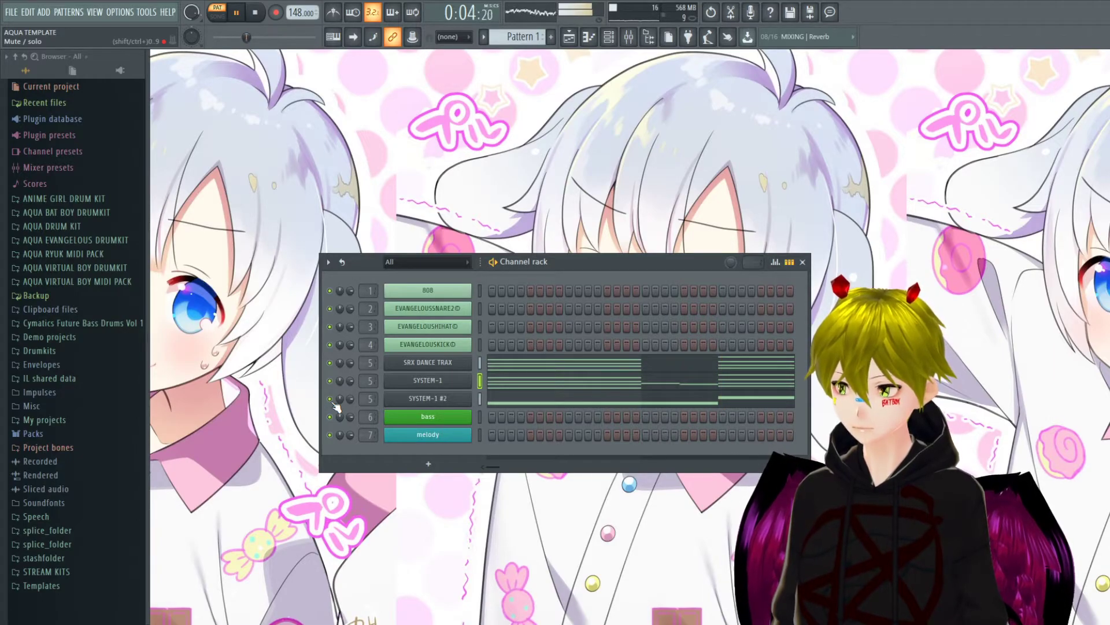
# Step SYSTEM-1 #2 presets through SY Sky Drive and PD Formant Pad to BS Saw and PWM.
pyautogui.click(405, 402)
pyautogui.click(499, 235)
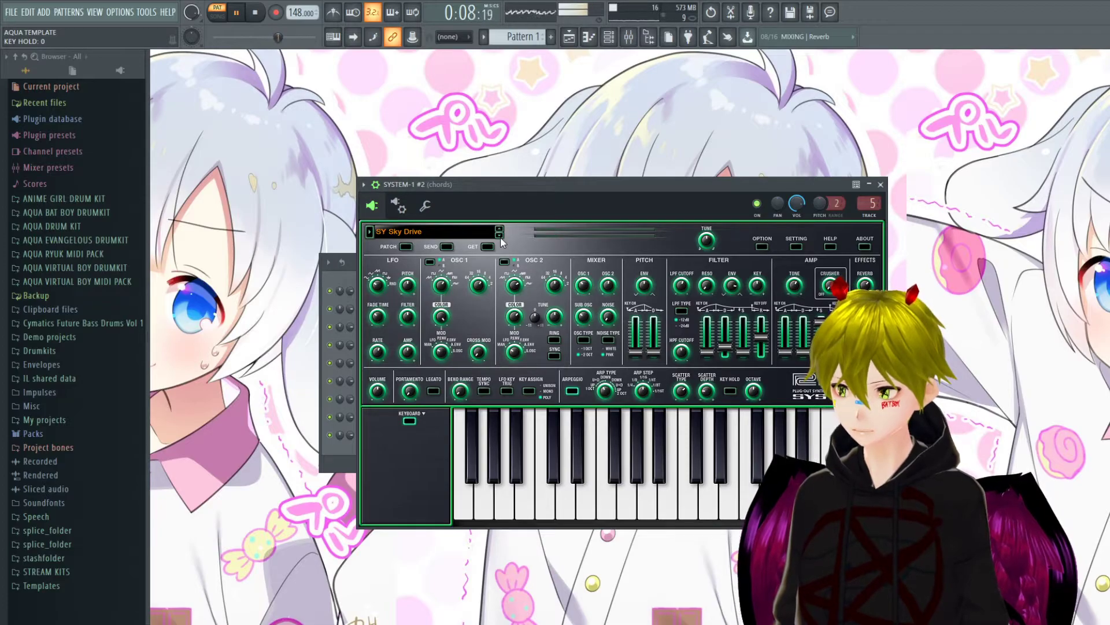
pyautogui.click(499, 235)
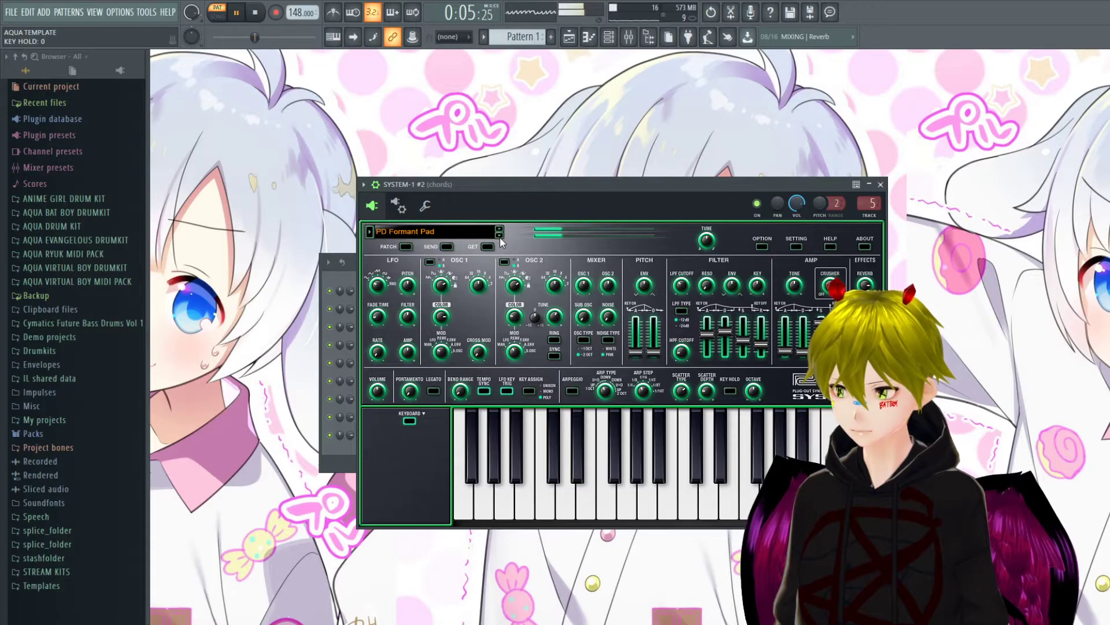
pyautogui.click(499, 236)
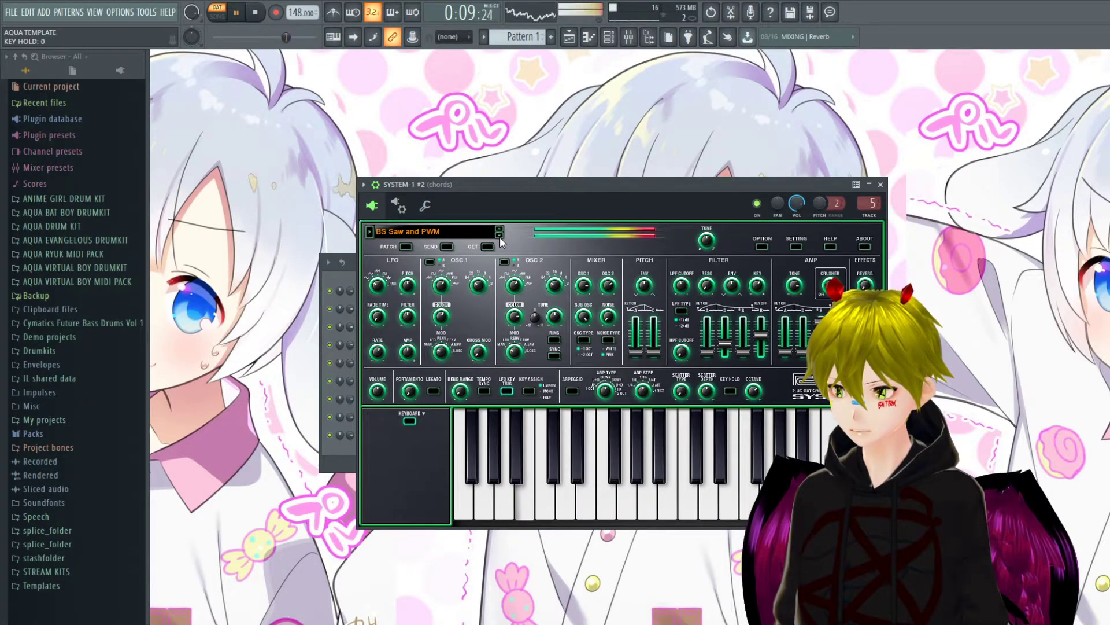
pyautogui.click(881, 186)
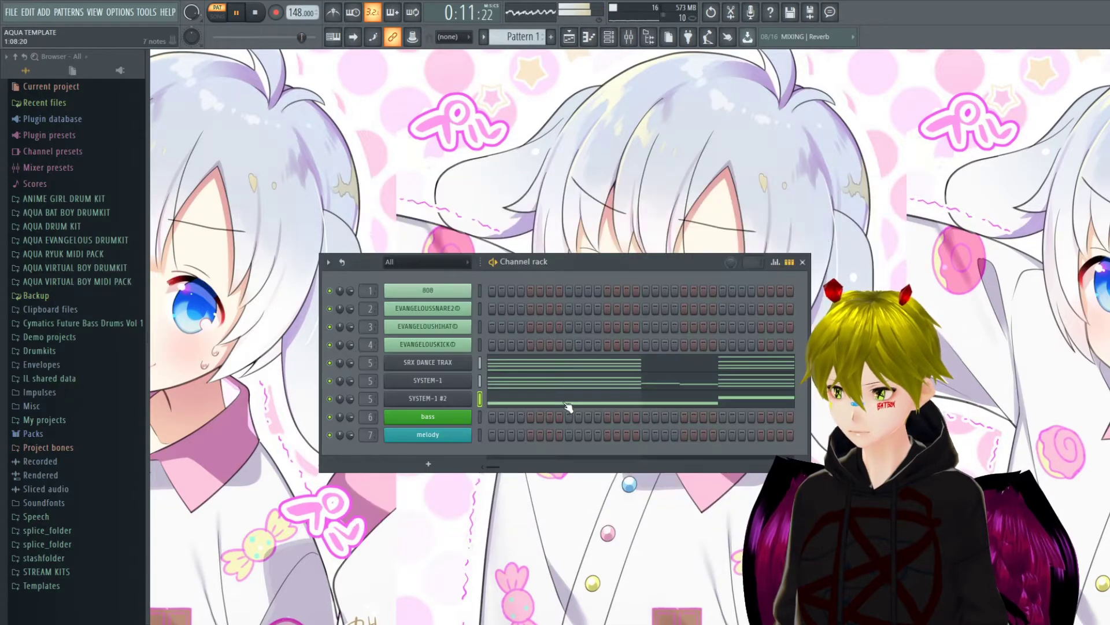
# Split the SYSTEM-1 #2 D4 and E4 notes into two shorter repeated hits each.
pyautogui.click(565, 402)
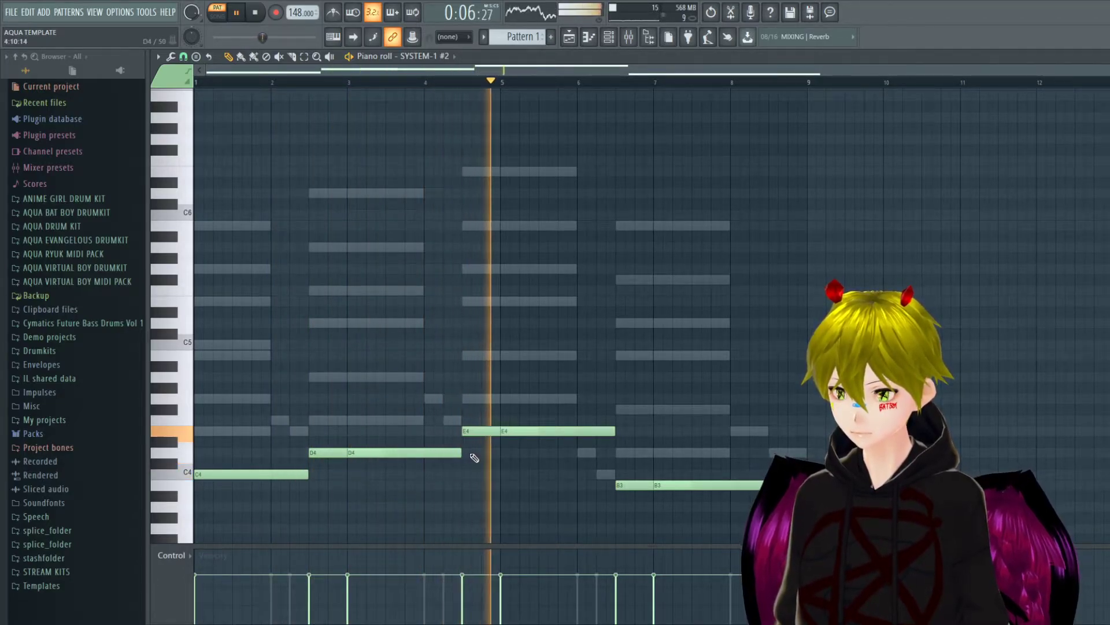
pyautogui.rightClick(370, 453)
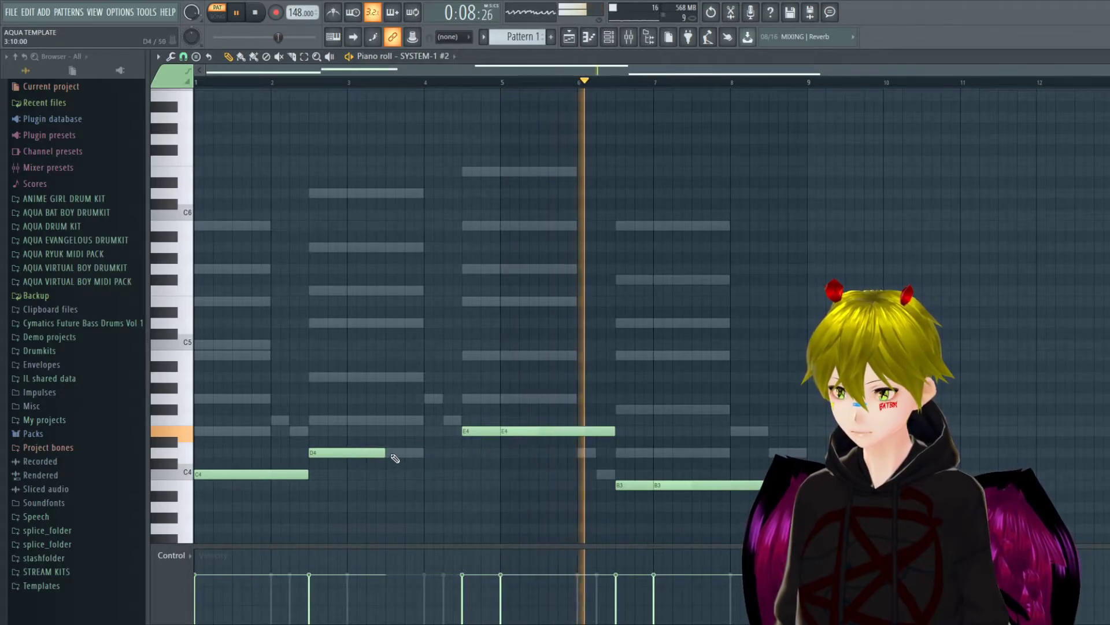
pyautogui.moveTo(385, 453); pyautogui.dragTo(422, 456)
pyautogui.click(362, 456)
pyautogui.rightClick(505, 432)
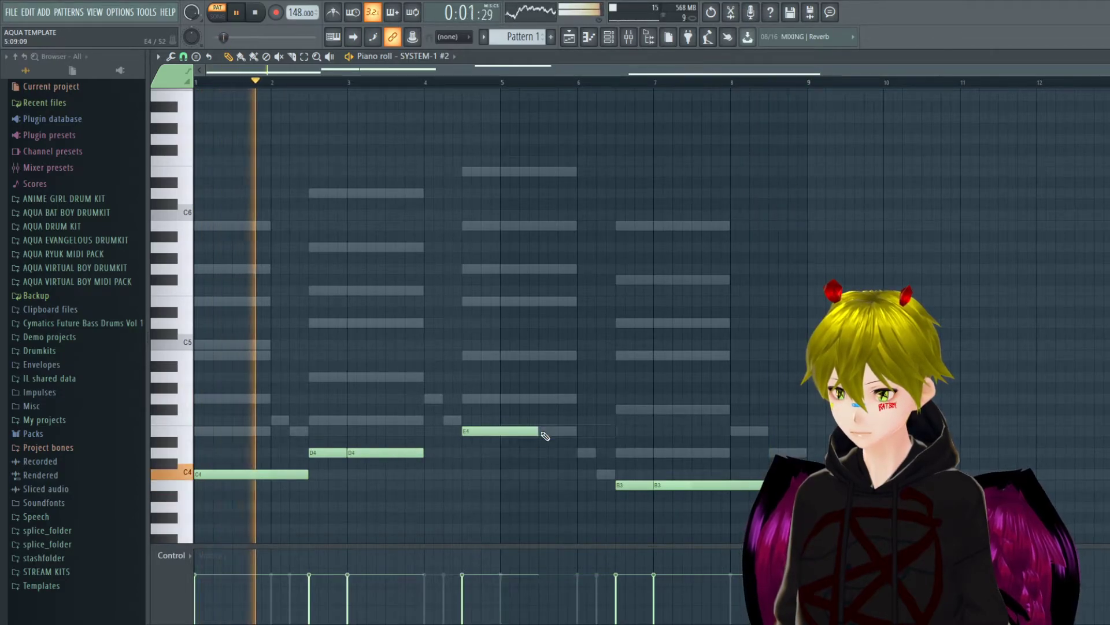
pyautogui.moveTo(539, 432); pyautogui.dragTo(501, 432)
pyautogui.click(509, 432)
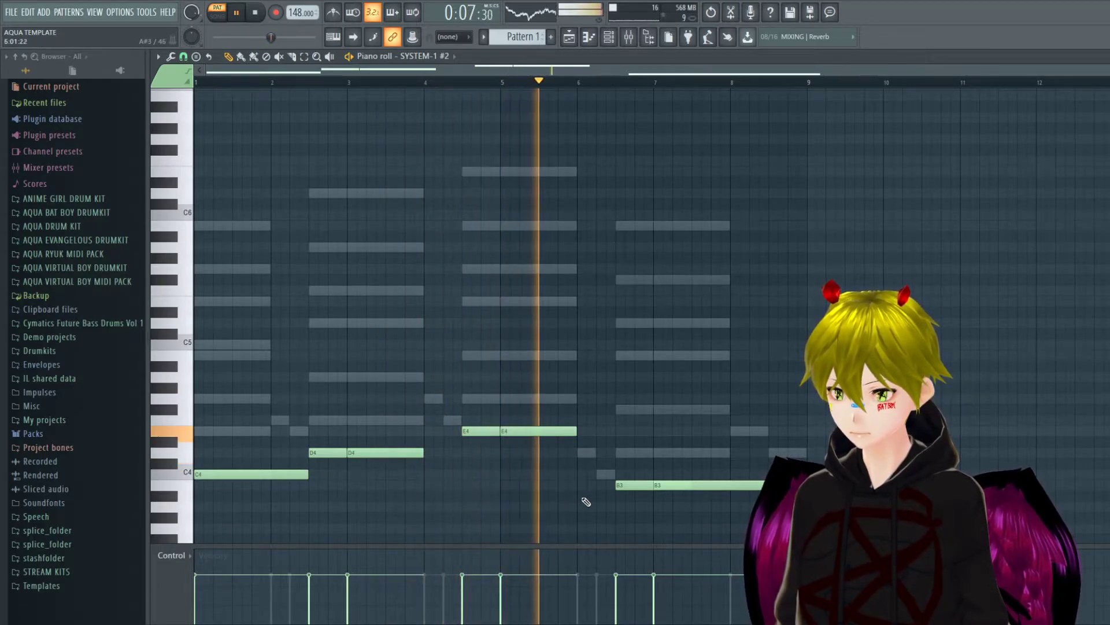
# Delete the duplicate B3 note and lengthen the remaining B3 note.
pyautogui.rightClick(701, 486)
pyautogui.moveTo(651, 486)
pyautogui.mouseDown()
pyautogui.moveTo(697, 487)
pyautogui.moveTo(660, 487)
pyautogui.mouseUp()
pyautogui.moveTo(655, 488); pyautogui.dragTo(769, 485)
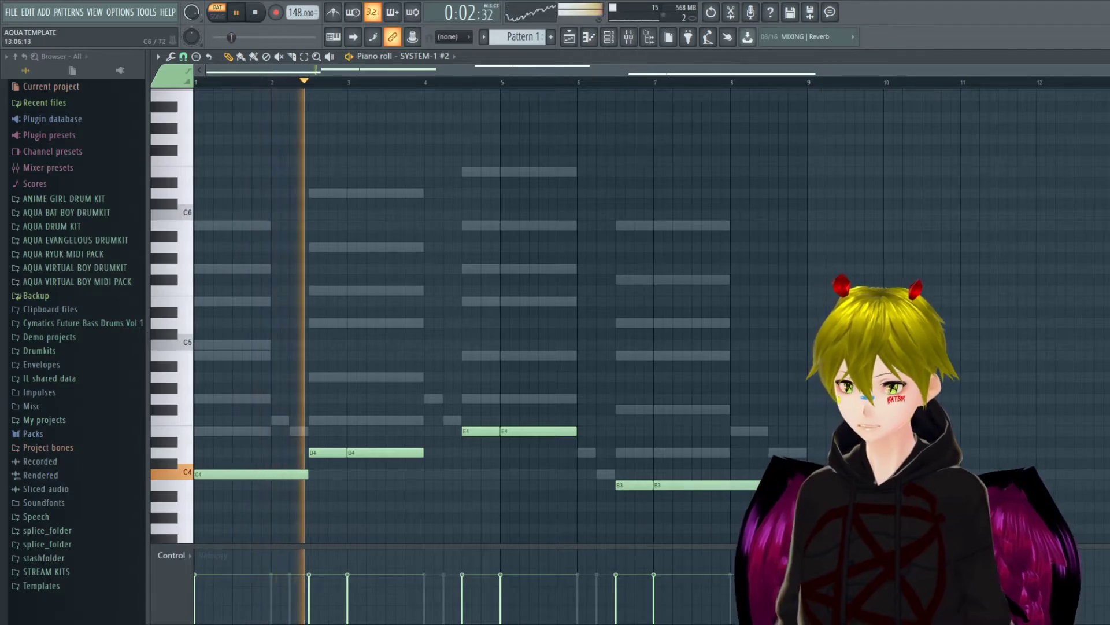
pyautogui.press('F7')
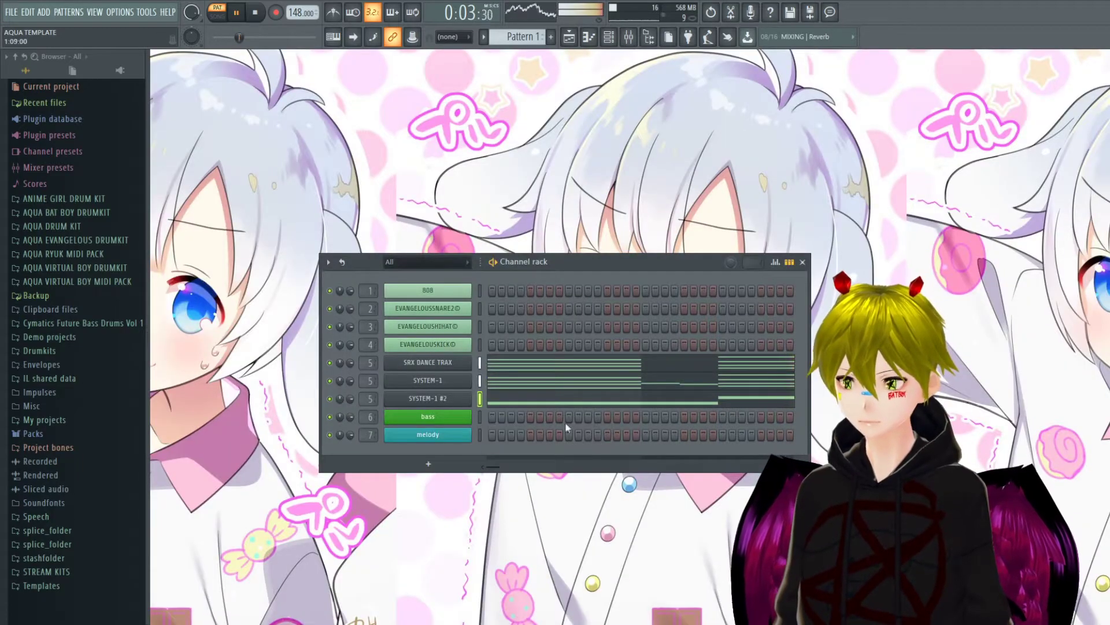
# Pull the chords insert fader in the Mixer down to about 90% volume.
pyautogui.doubleClick(370, 402)
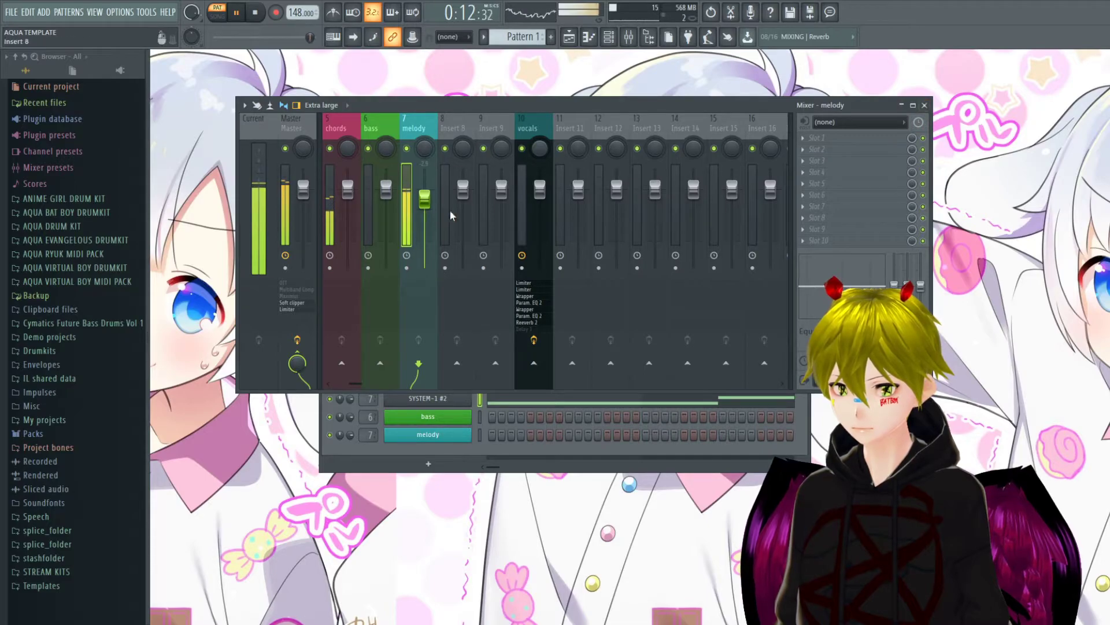
pyautogui.moveTo(355, 383); pyautogui.dragTo(337, 383)
pyautogui.moveTo(501, 189); pyautogui.dragTo(501, 194)
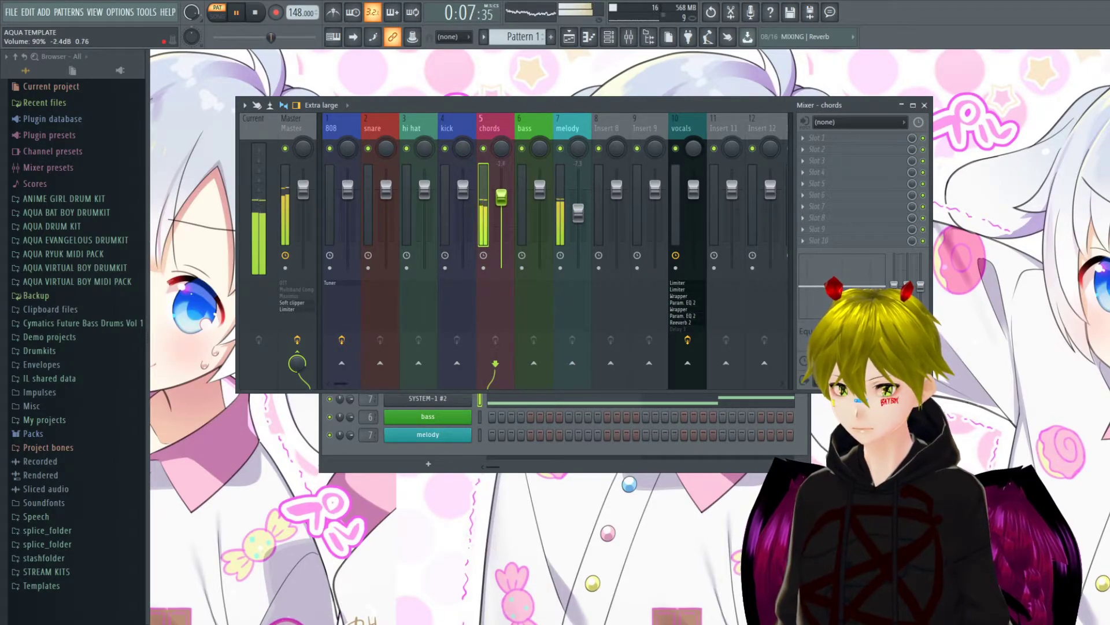
pyautogui.click(924, 105)
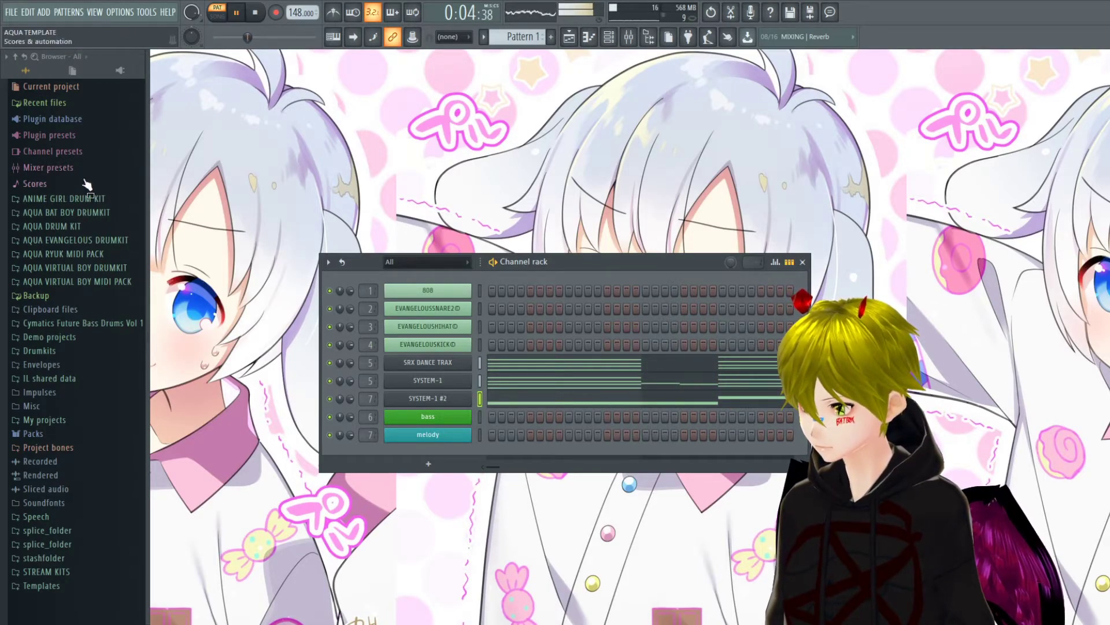
# Add Maaly Raw Snare 2 and Hi (HolyWater)_2 from AQUA EVANGELOUS DRUMKIT as new channels.
pyautogui.click(75, 240)
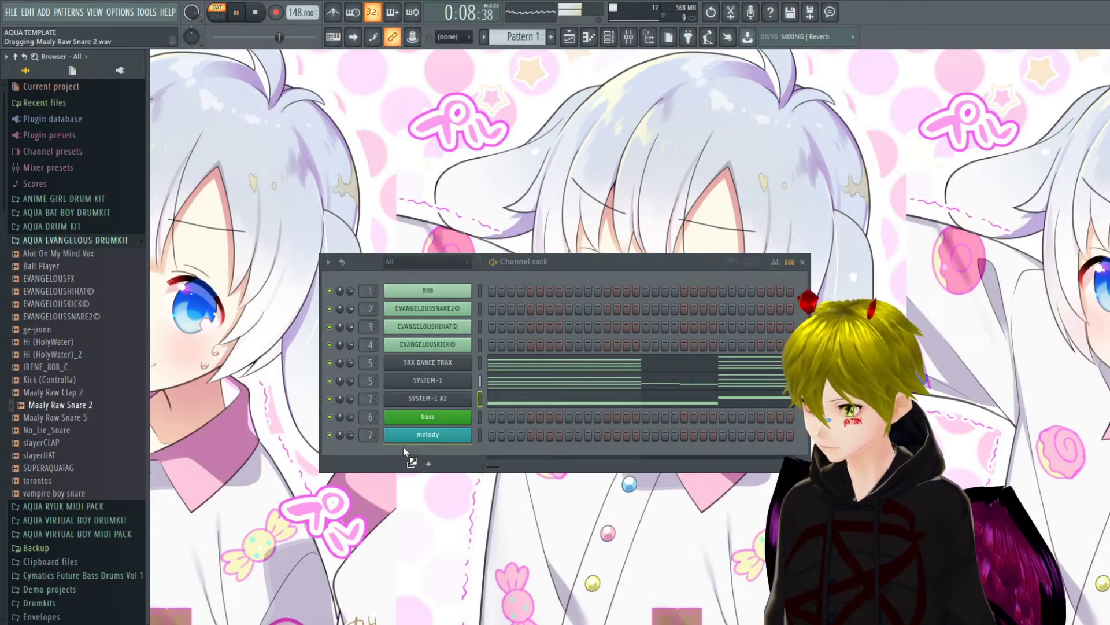
pyautogui.moveTo(400, 446); pyautogui.dragTo(405, 451)
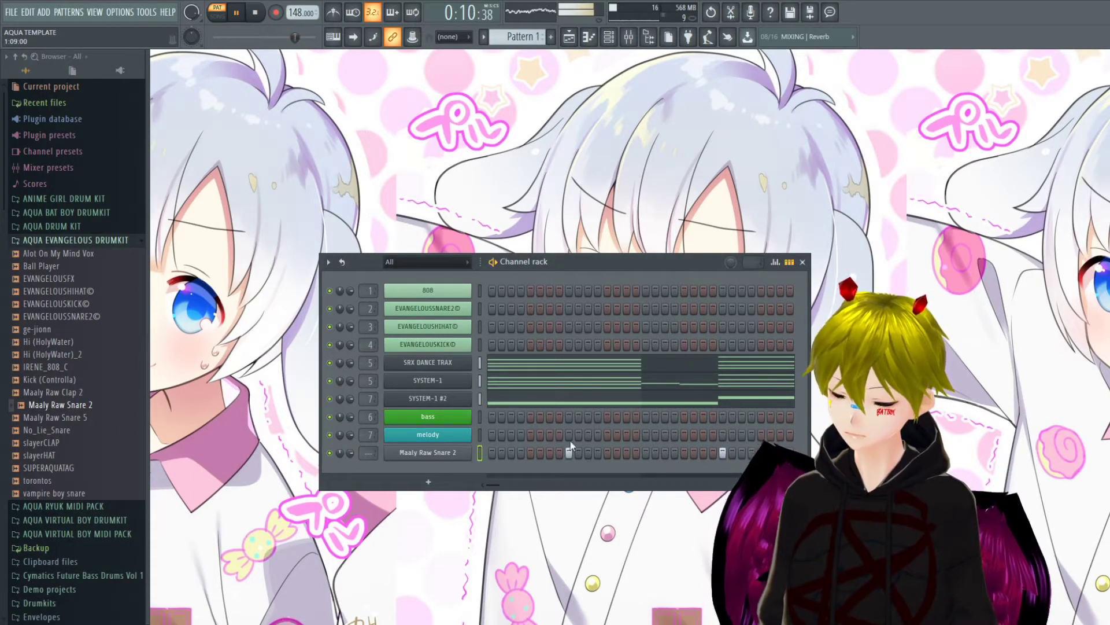
pyautogui.click(778, 263)
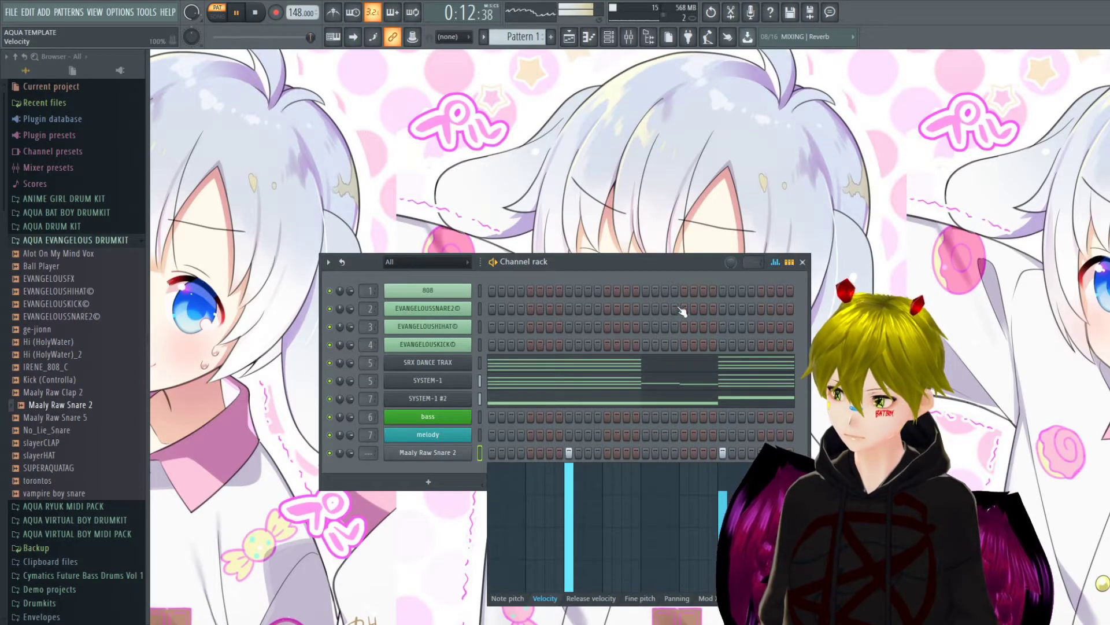
pyautogui.click(776, 263)
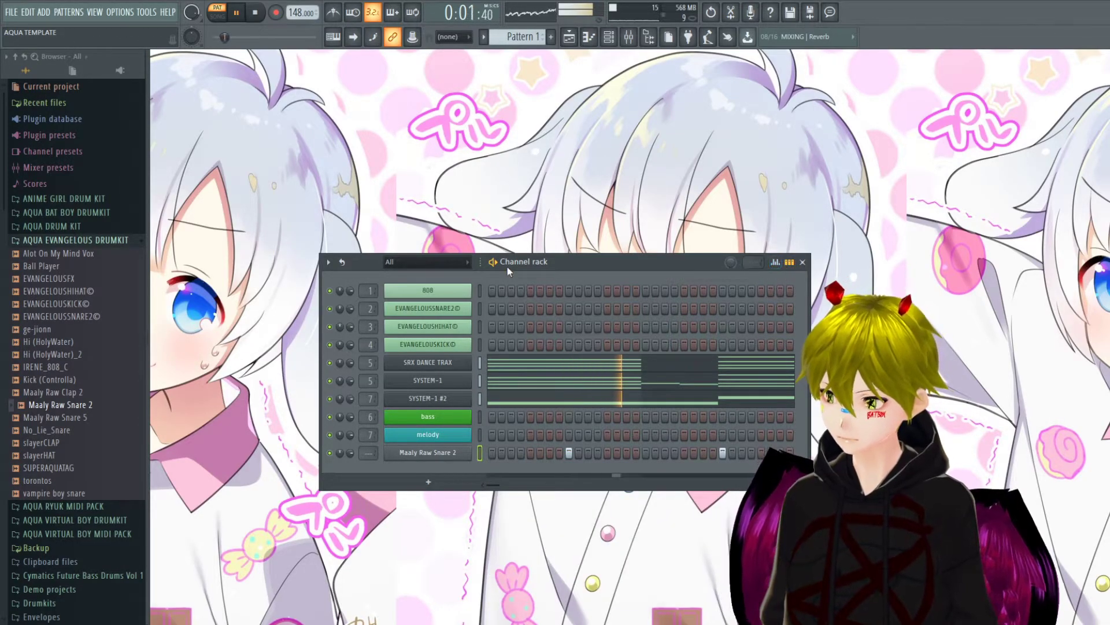
pyautogui.click(47, 356)
pyautogui.moveTo(296, 428); pyautogui.dragTo(435, 464)
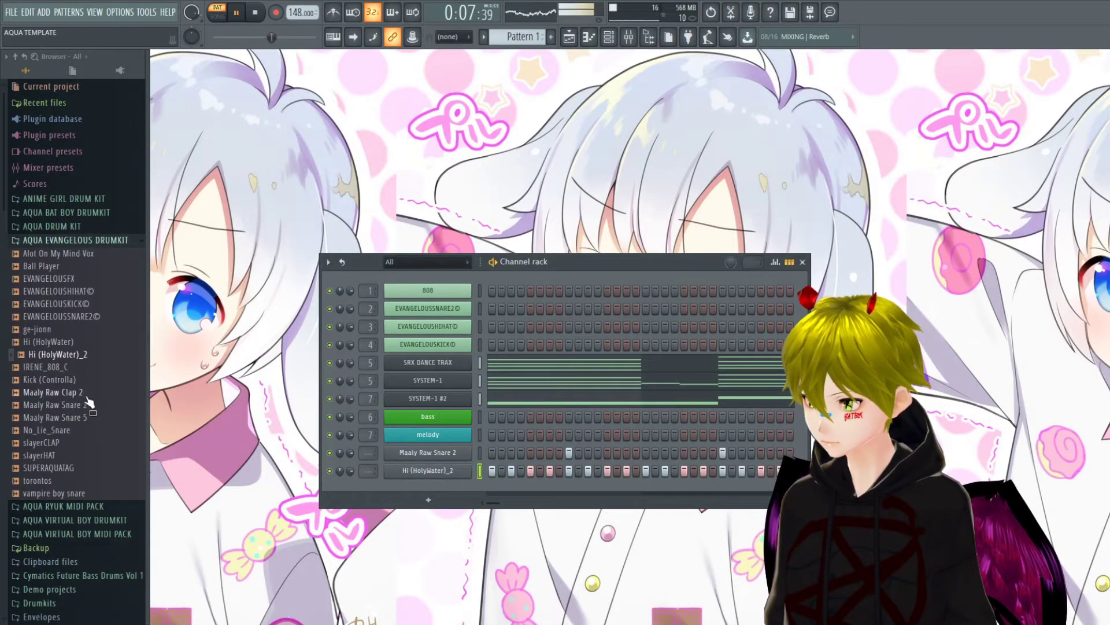
# Add torontos as a channel, set its step hits, and open its piano roll.
pyautogui.click(92, 482)
pyautogui.moveTo(417, 491); pyautogui.dragTo(482, 489)
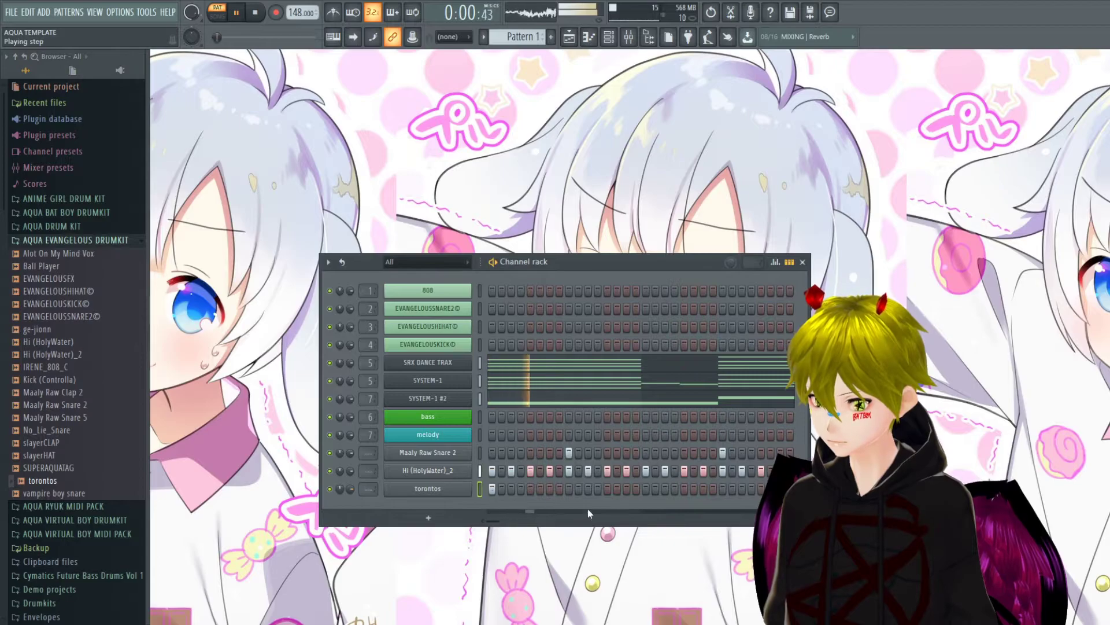
pyautogui.click(598, 489)
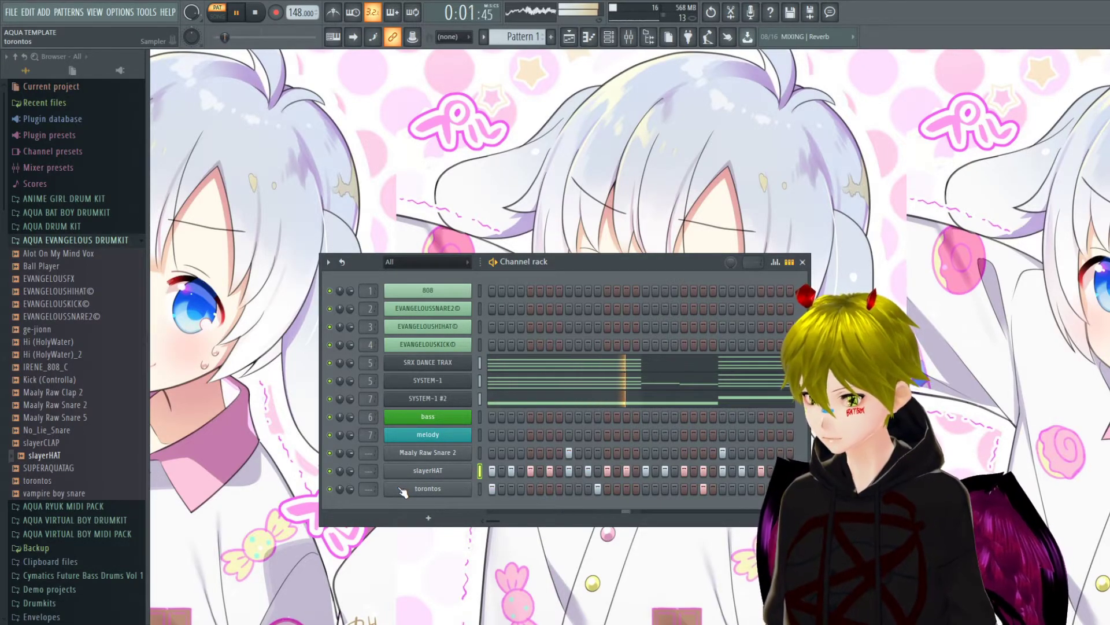
pyautogui.rightClick(596, 489)
pyautogui.click(587, 490)
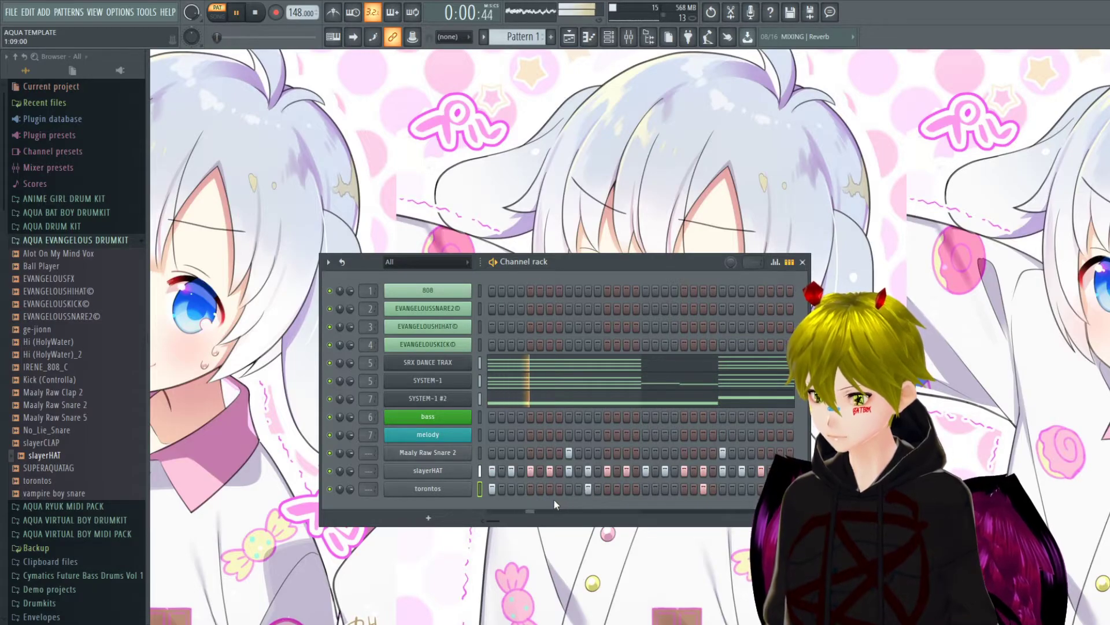
pyautogui.click(636, 490)
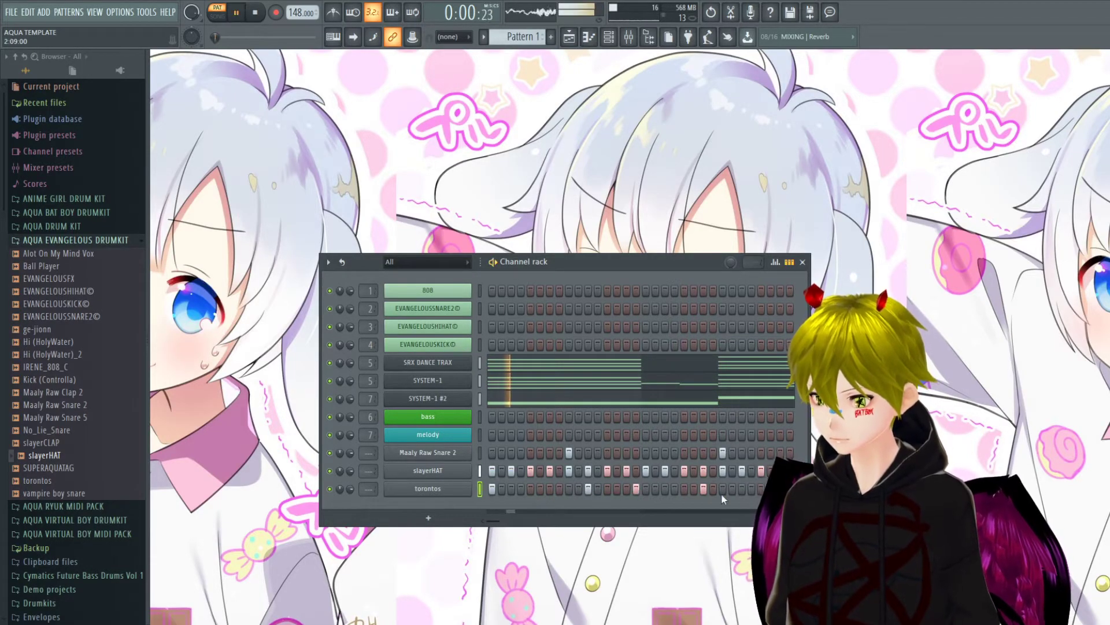
pyautogui.click(646, 489)
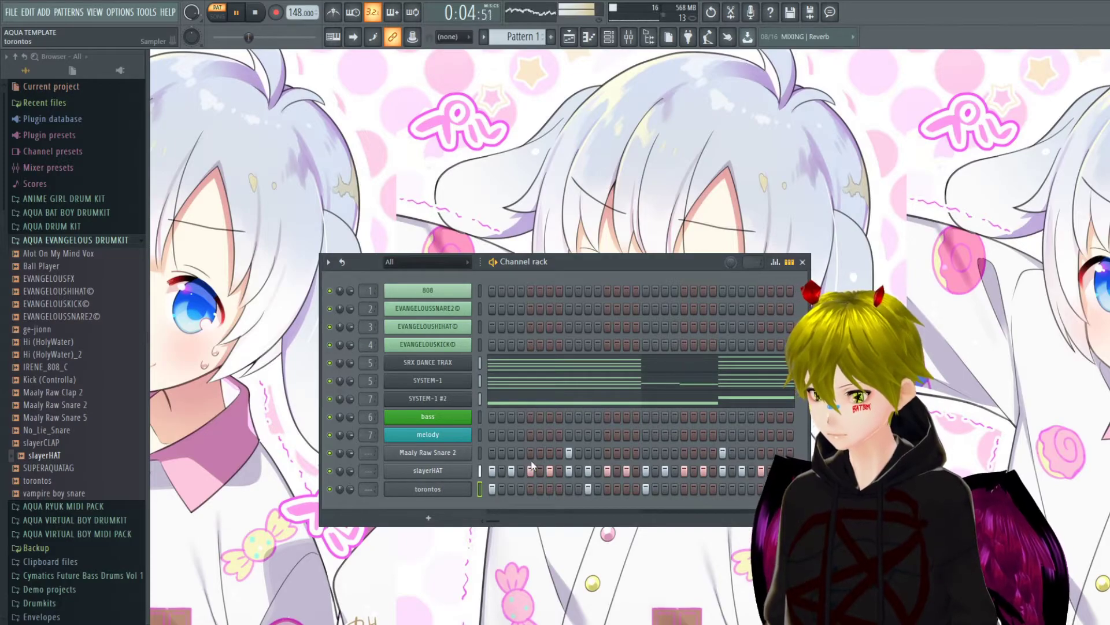
pyautogui.press('F7')
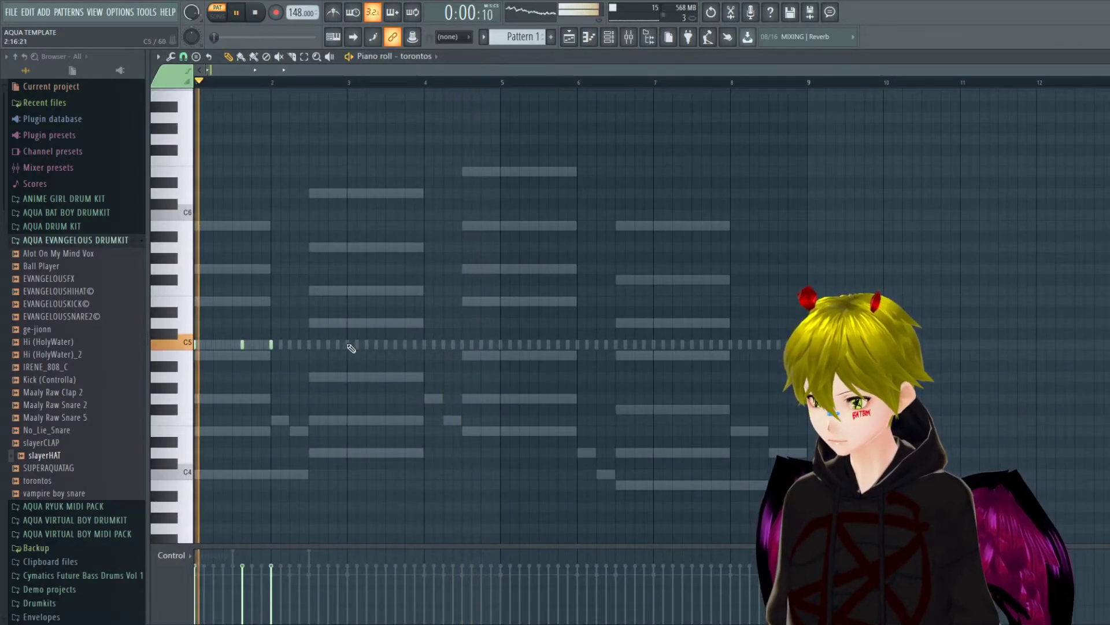
# Shorten the long C5 note and build a quick roll of short C5 hits after bar 4.
pyautogui.moveTo(492, 345); pyautogui.dragTo(383, 355)
pyautogui.click(431, 344)
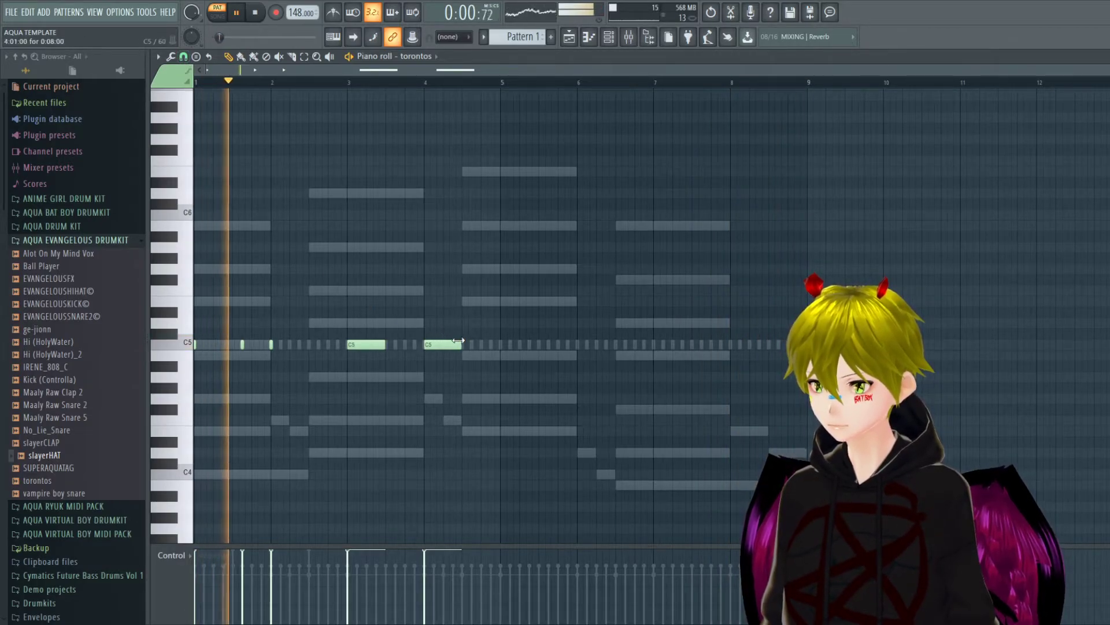
pyautogui.moveTo(461, 344); pyautogui.dragTo(426, 343)
pyautogui.click(435, 345)
pyautogui.click(444, 347)
pyautogui.moveTo(445, 346); pyautogui.dragTo(439, 345)
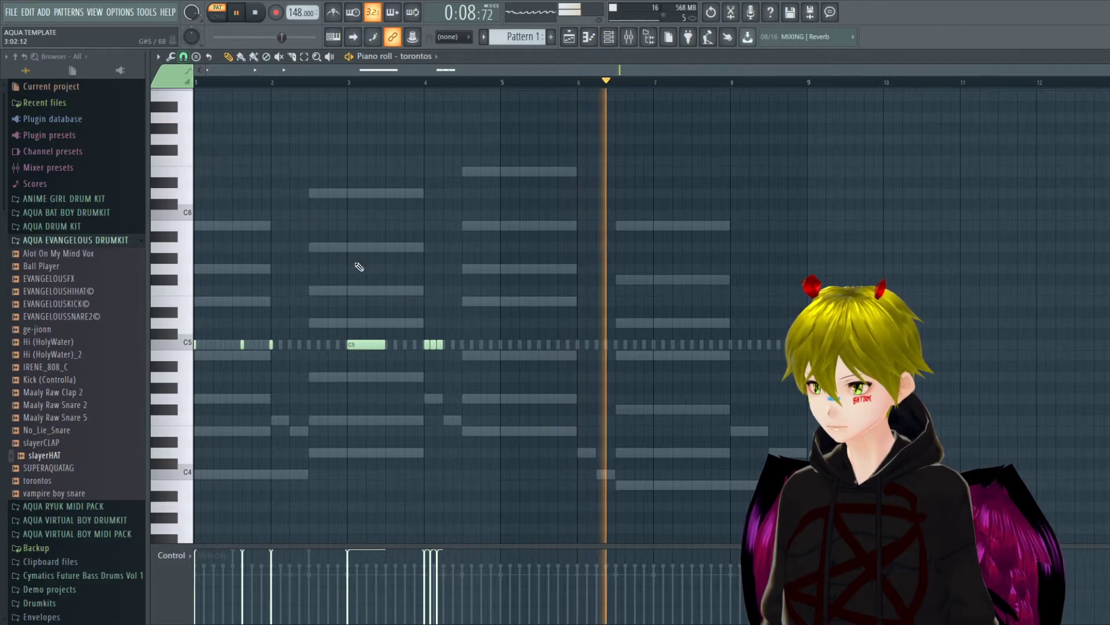
pyautogui.click(445, 344)
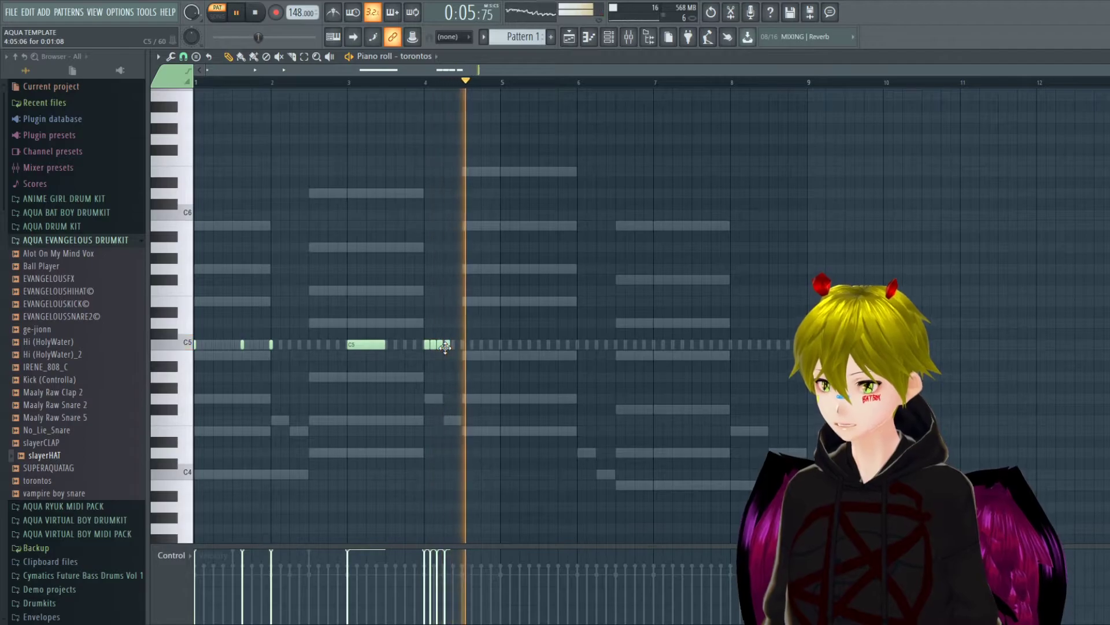
# Add single C5 hits at bars 6, 7 and 8.
pyautogui.click(579, 345)
pyautogui.click(655, 345)
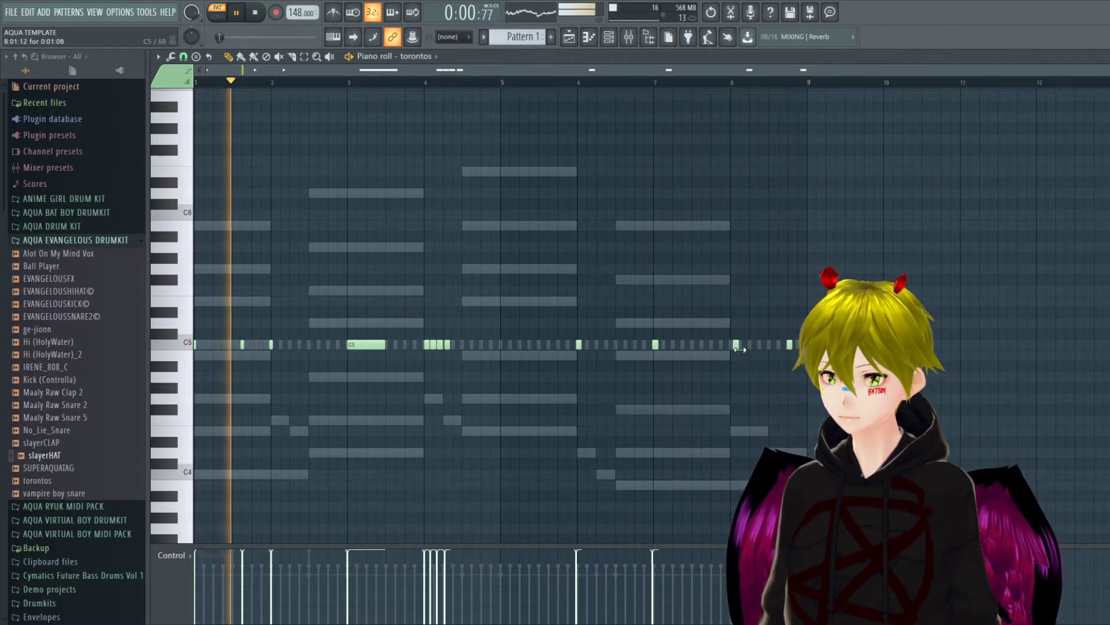
pyautogui.click(728, 345)
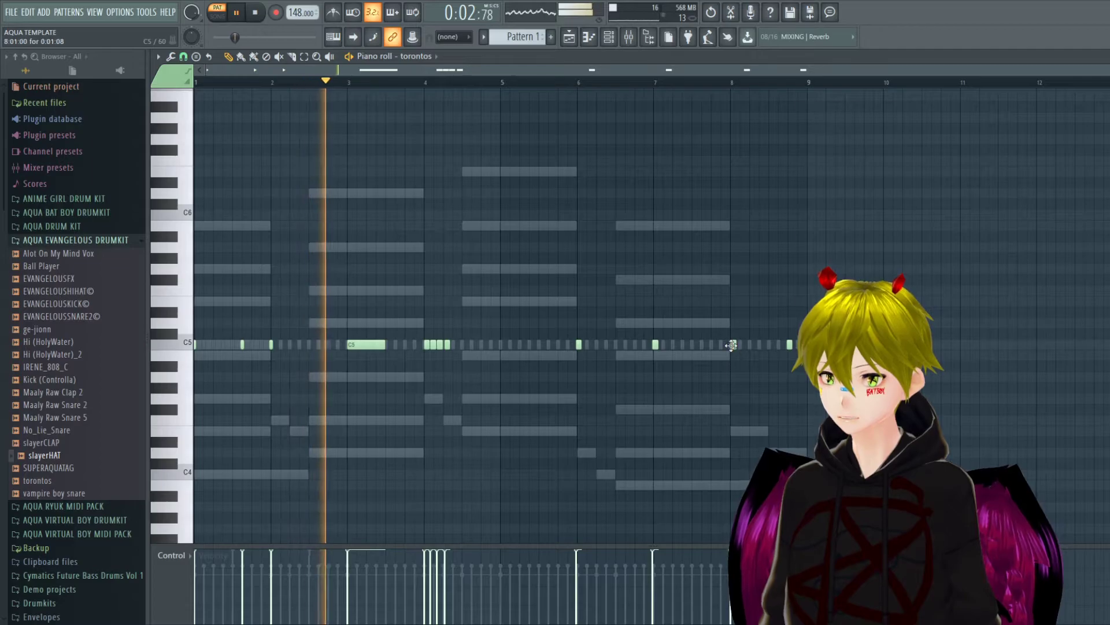
# Switch to the Maaly Raw Snare 2 piano roll and delete one snare note.
pyautogui.click(1103, 57)
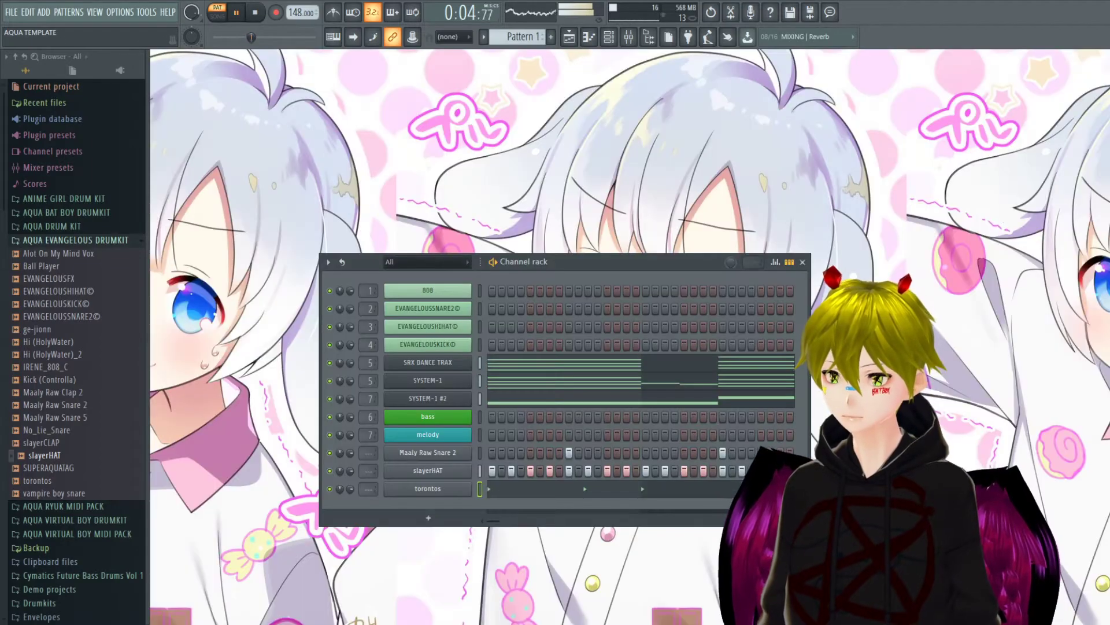
pyautogui.press('F7')
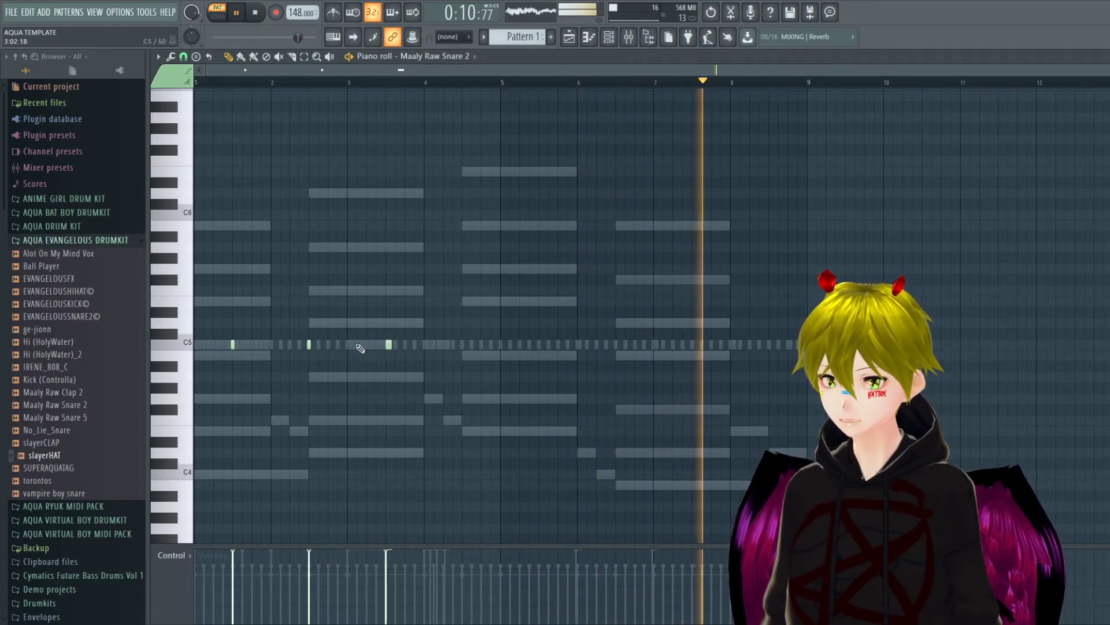
pyautogui.rightClick(389, 344)
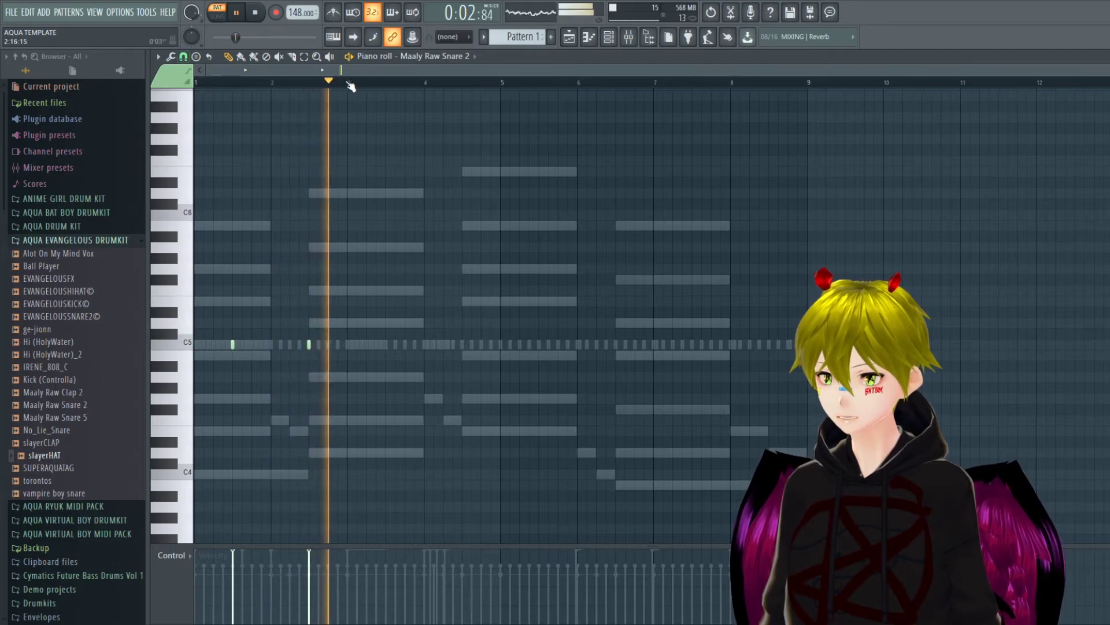
# Duplicate the bars 1–3 snare pattern with Ctrl+B to fill through bar 9.
pyautogui.moveTo(354, 88); pyautogui.dragTo(3, 183)
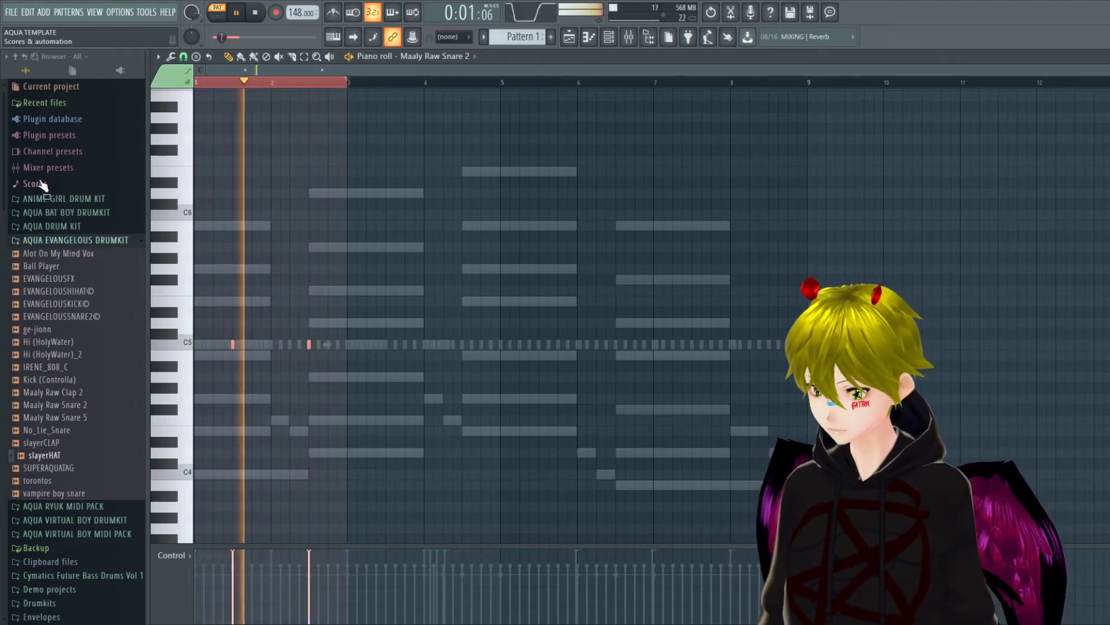
pyautogui.hotkey('ctrl', 'b')
pyautogui.hotkey('ctrl', 'b')
pyautogui.hotkey('ctrl', 'b')
pyautogui.press('space')
pyautogui.doubleClick(274, 82)
pyautogui.press('space')
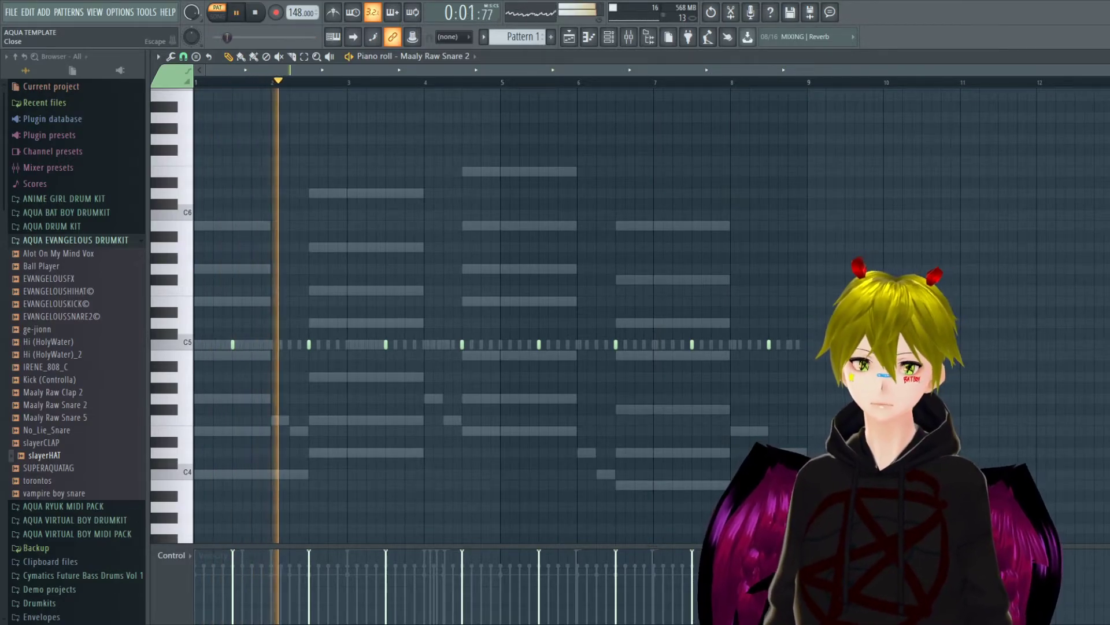
pyautogui.press('F7')
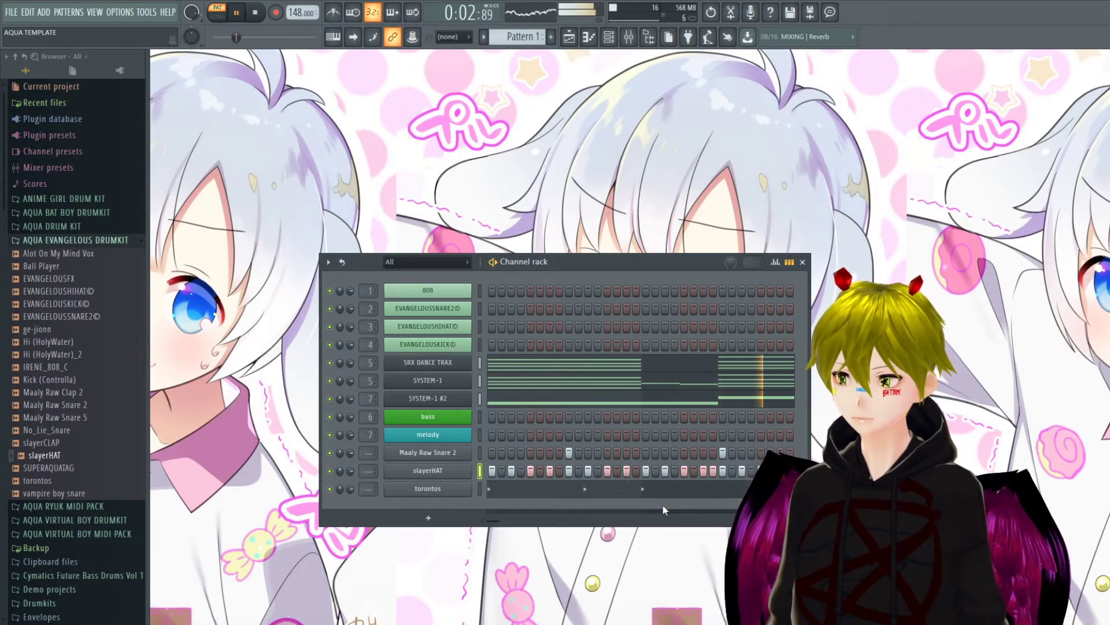
# Delete the stray B4 note at bar 5 of slayerHAT, then preview Alot On My Mind Vox.
pyautogui.press('F7')
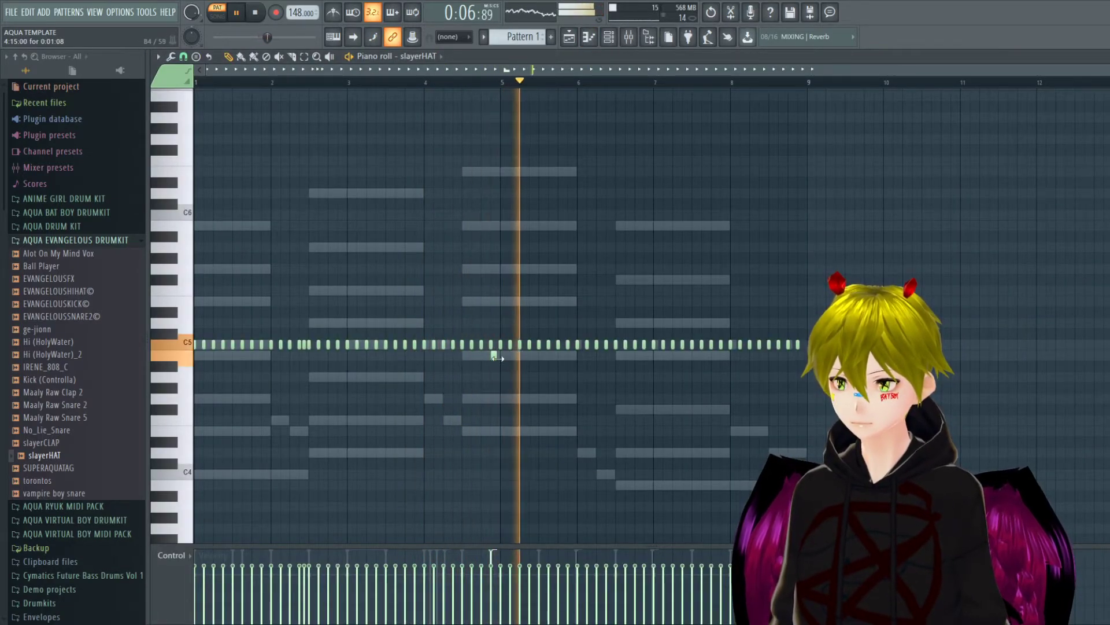
pyautogui.rightClick(495, 356)
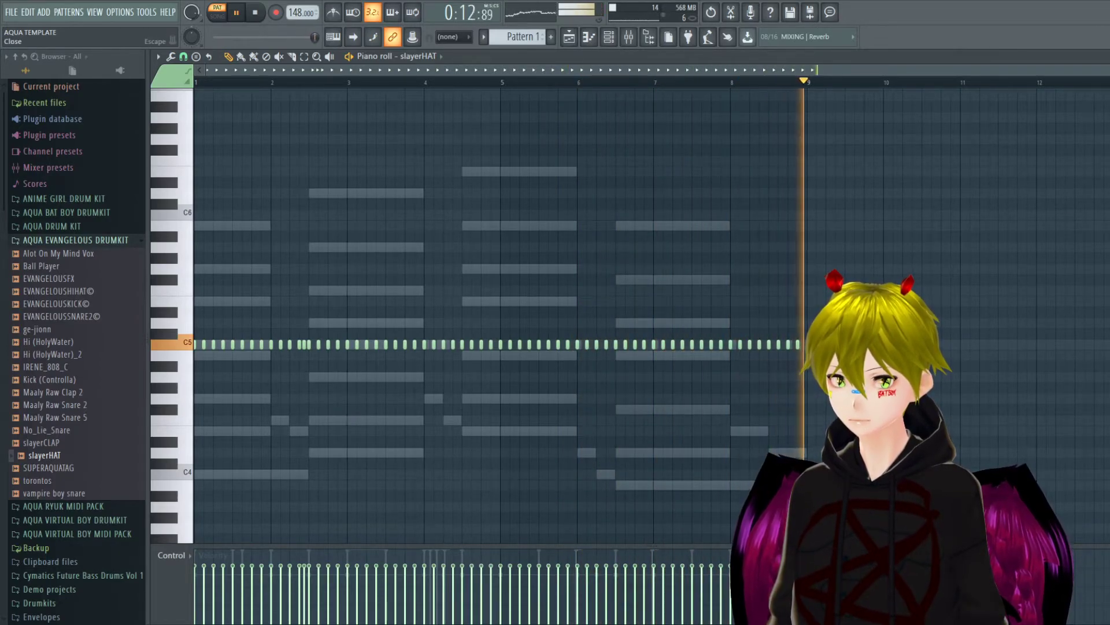
pyautogui.press('Escape')
pyautogui.click(103, 254)
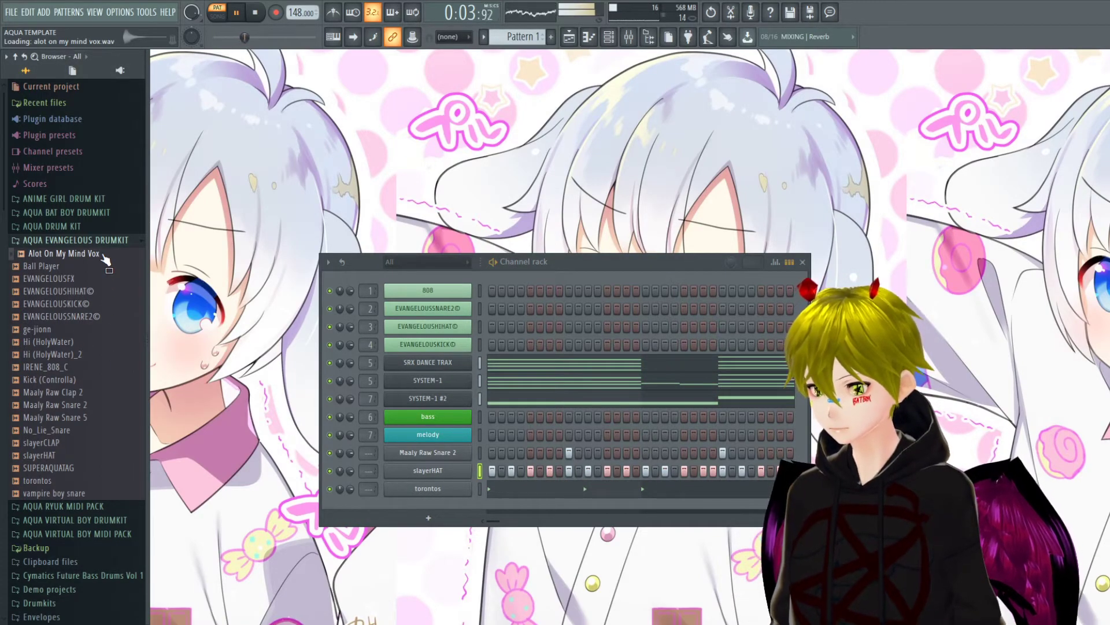
# Drag in Alot On My Mind Vox and EVANGELOUSFX as channels, enabling Normalize on EVANGELOUSFX.
pyautogui.moveTo(435, 502); pyautogui.dragTo(608, 502)
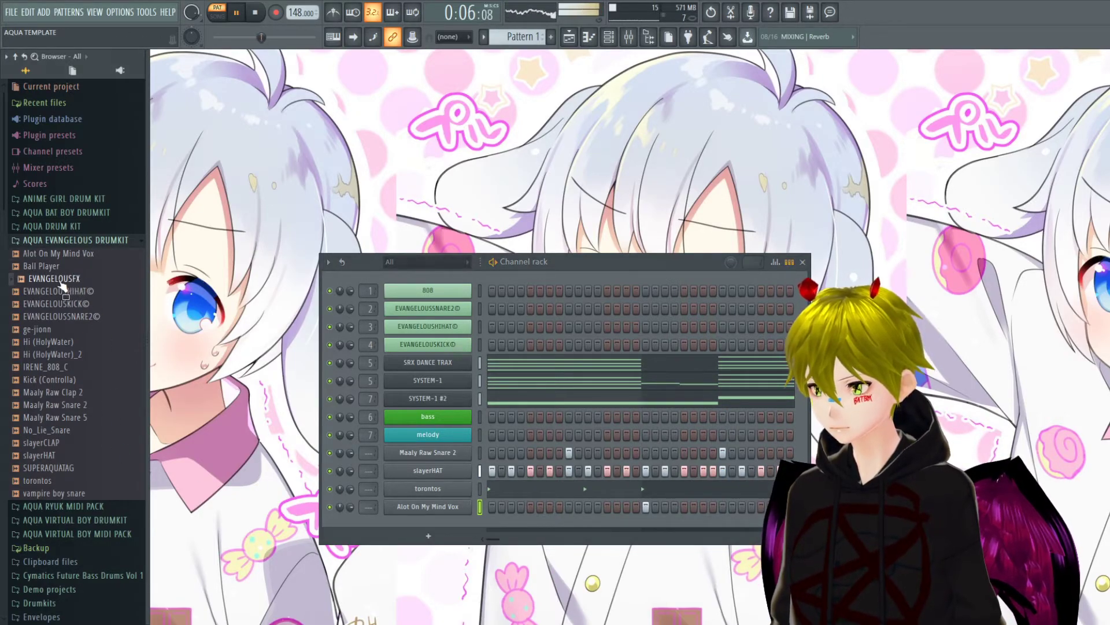
pyautogui.moveTo(442, 521); pyautogui.dragTo(447, 524)
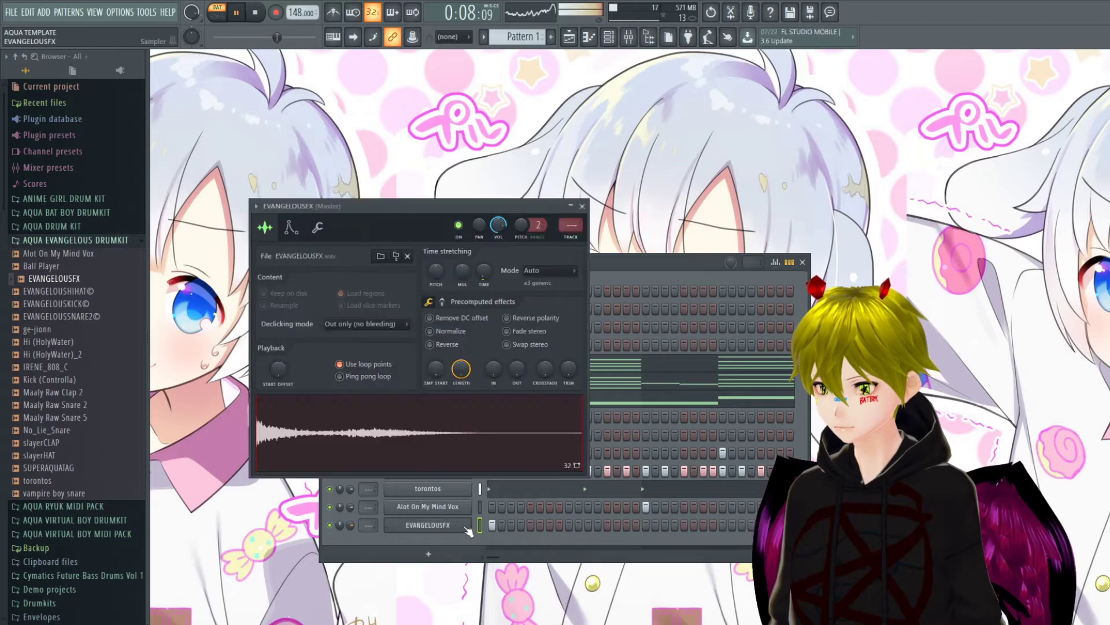
pyautogui.click(460, 333)
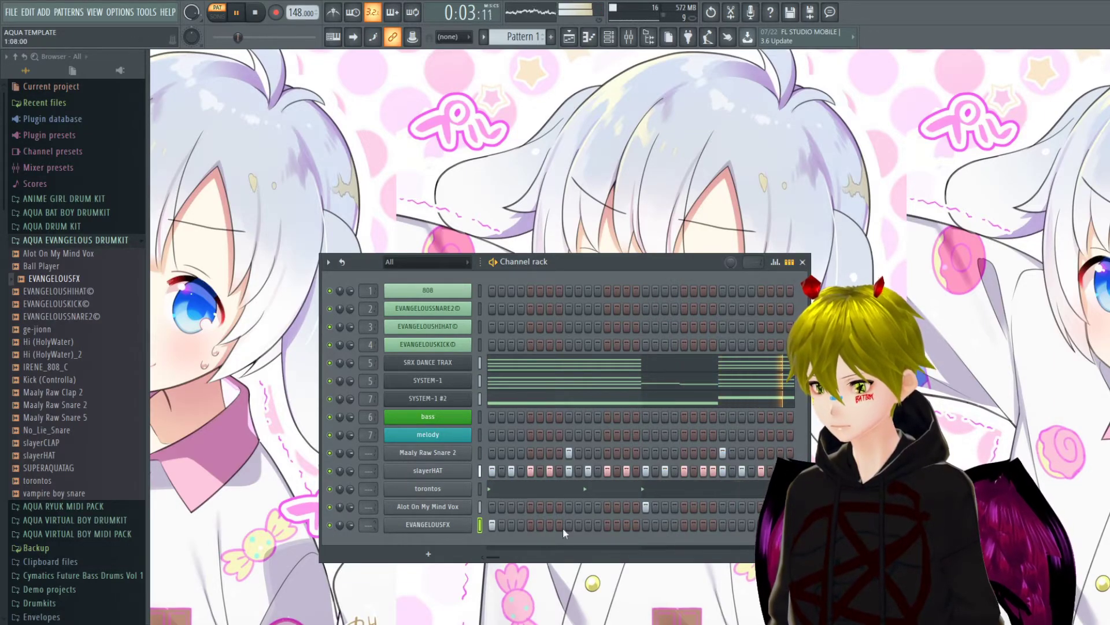
# Place one C5 Alot On My Mind Vox note starting around bar 5.5.
pyautogui.press('F7')
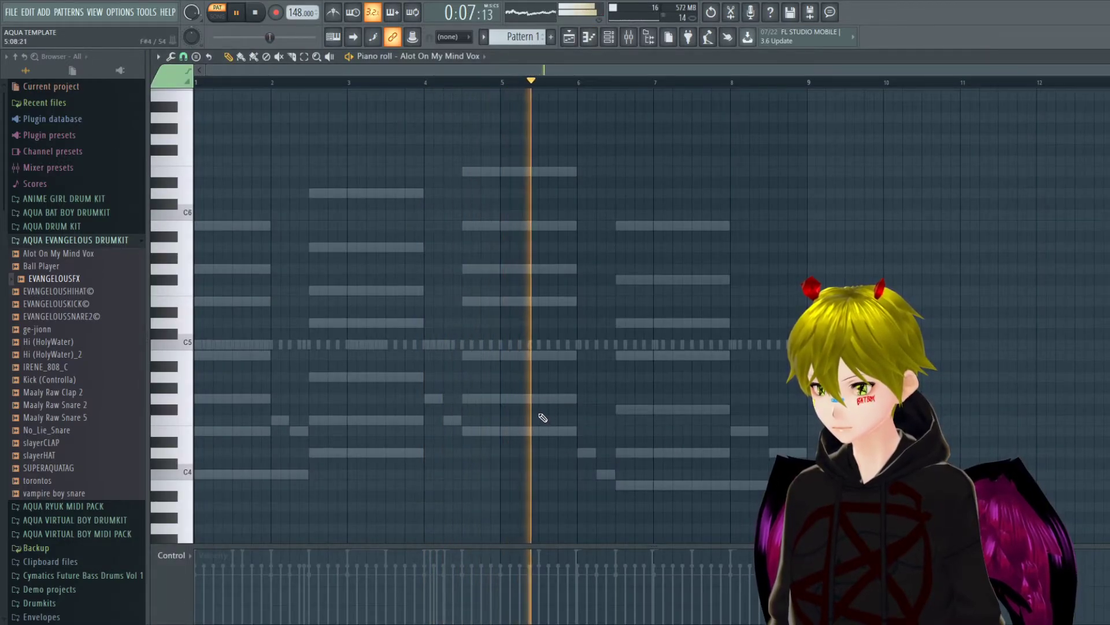
pyautogui.press('F7')
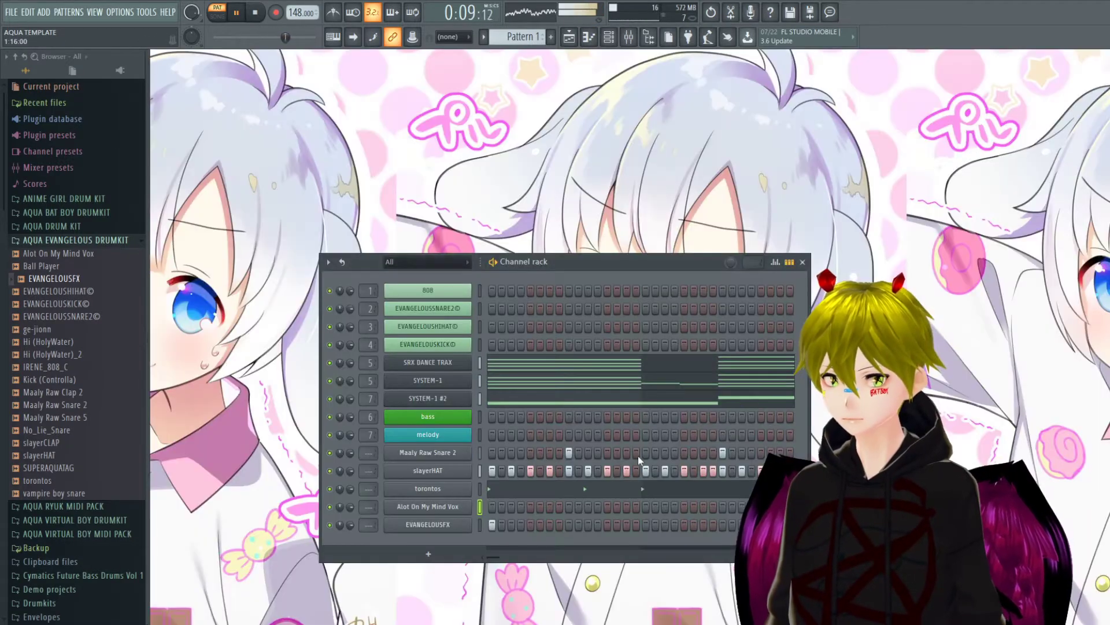
pyautogui.click(493, 507)
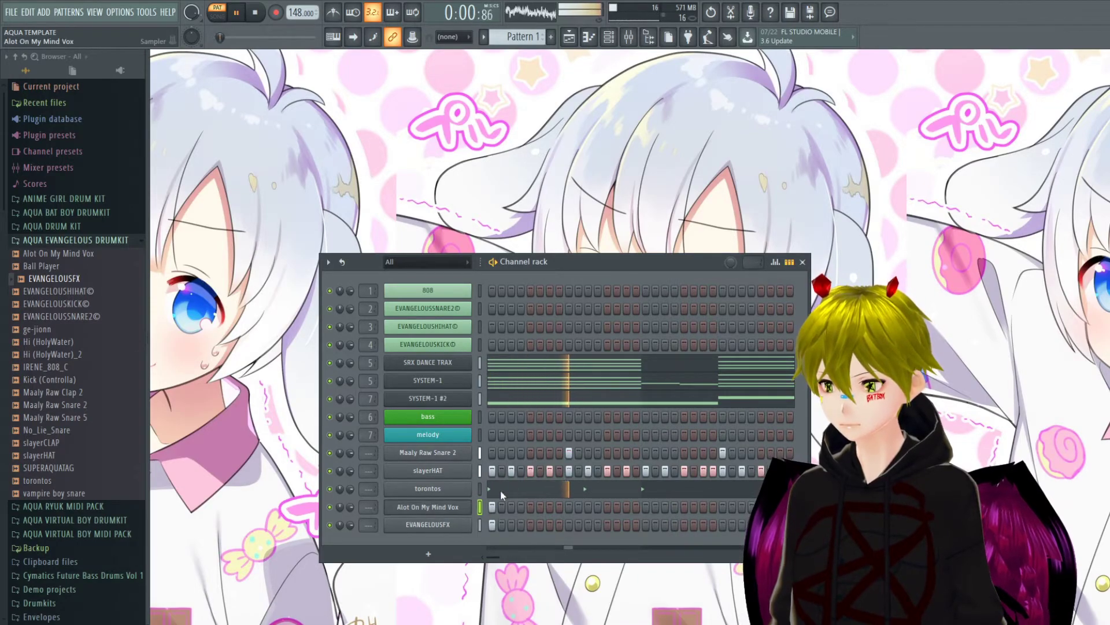
pyautogui.press('F7')
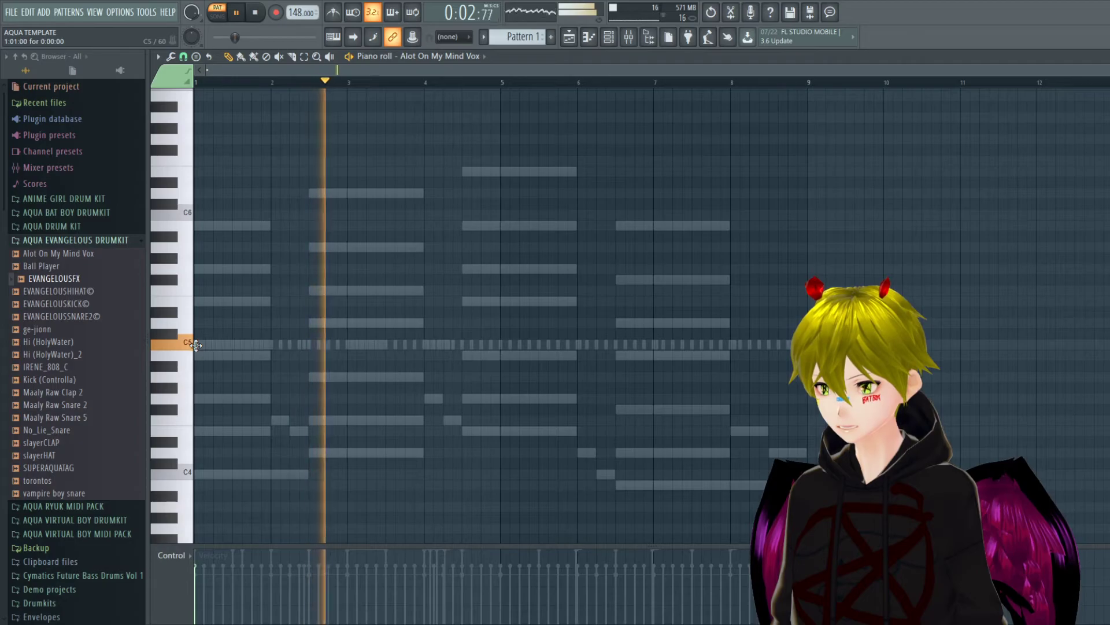
pyautogui.click(196, 344)
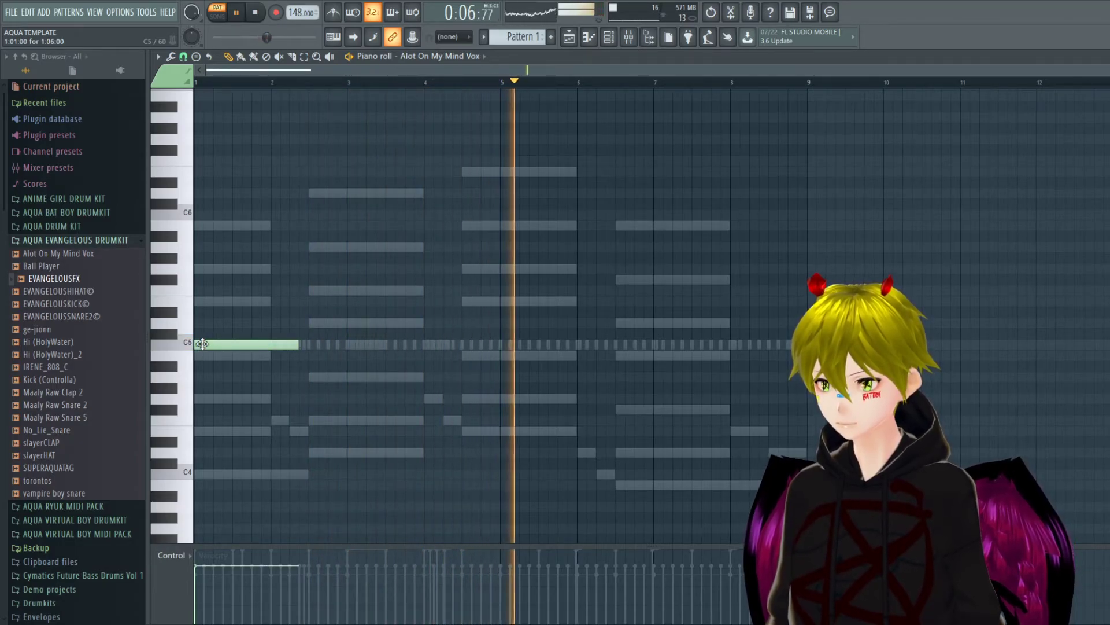
pyautogui.moveTo(201, 344); pyautogui.dragTo(544, 344)
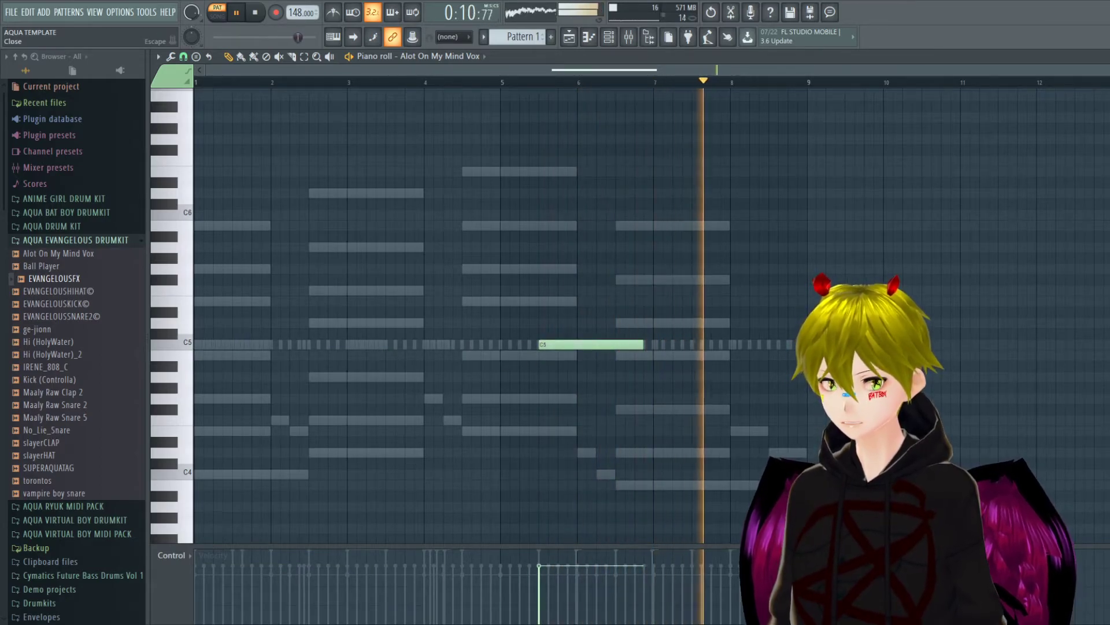
pyautogui.press('Escape')
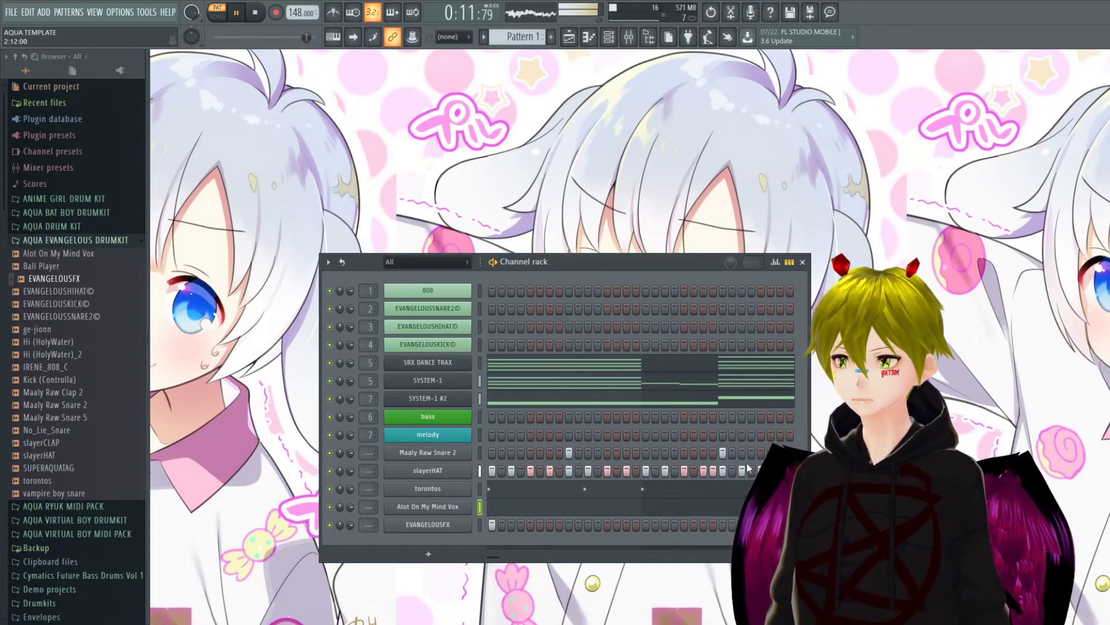
# Add a tiny extra B4 hi-hat note near bar 8 in slayerHAT's piano roll.
pyautogui.click(480, 471)
pyautogui.press('F7')
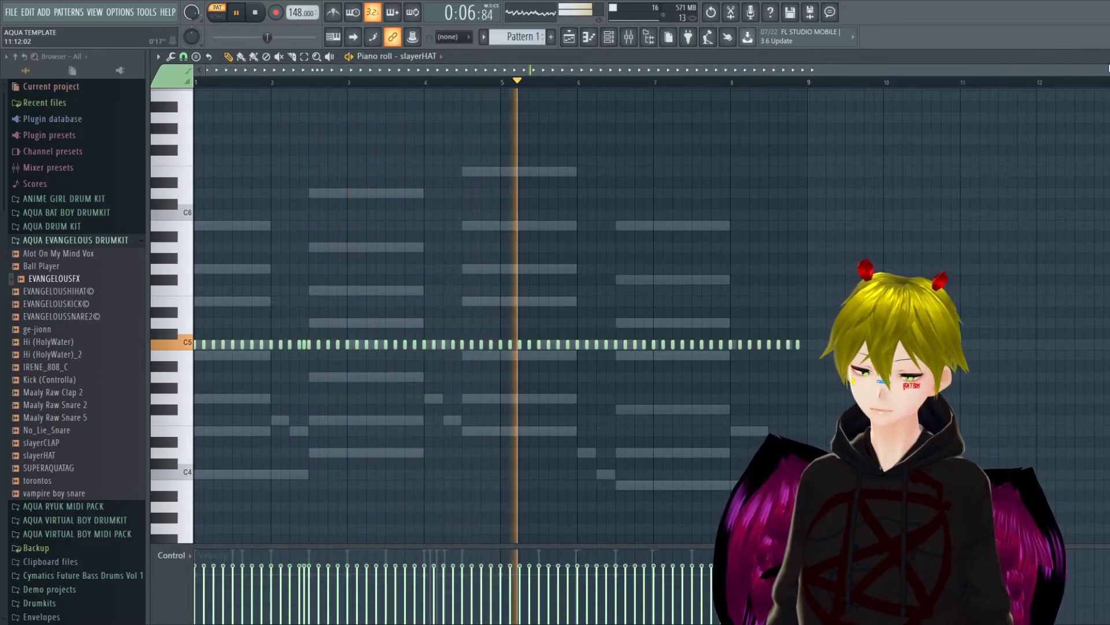
pyautogui.scroll(2, 764, 78)
pyautogui.moveTo(762, 74); pyautogui.dragTo(853, 74)
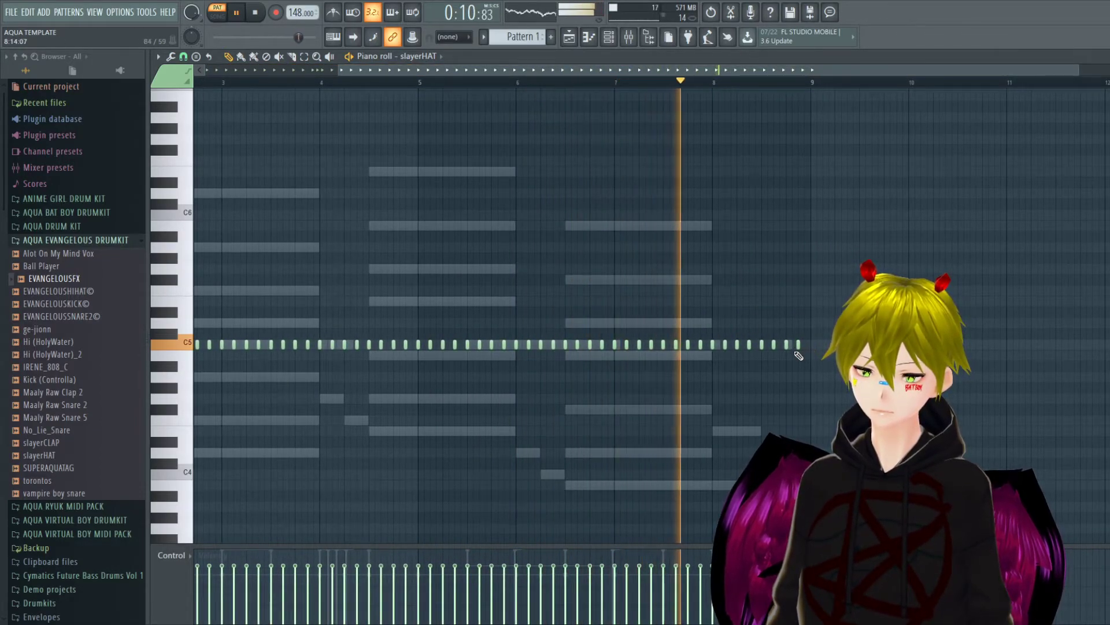
pyautogui.click(801, 355)
pyautogui.moveTo(803, 362); pyautogui.dragTo(794, 363)
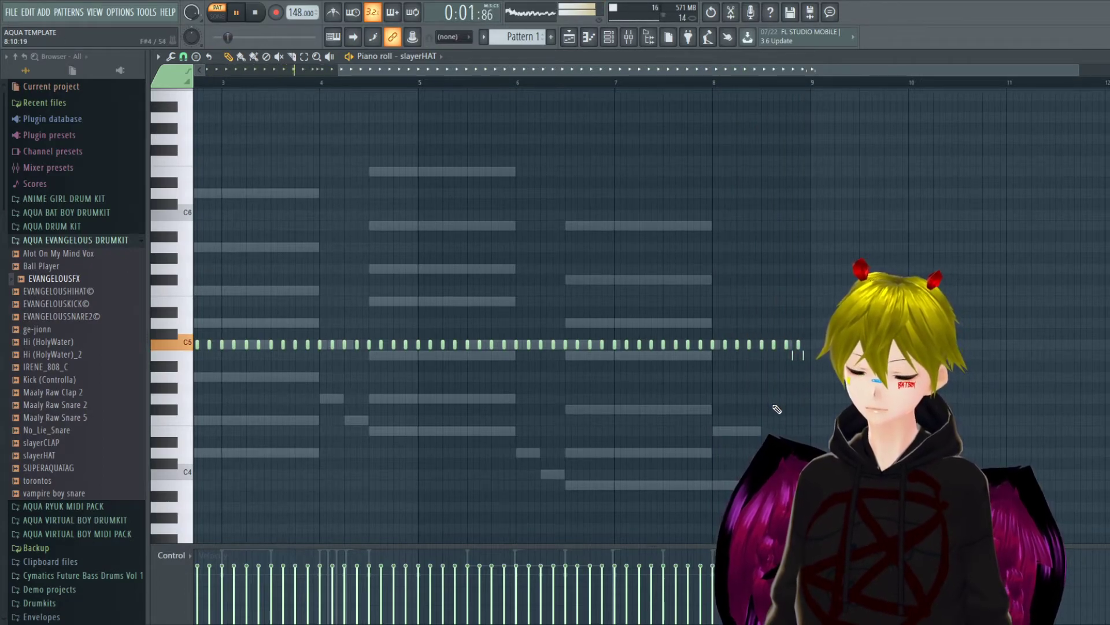
# Draw the slayerHAT note velocities into a varied, wavy curve.
pyautogui.moveTo(800, 571)
pyautogui.mouseDown()
pyautogui.moveTo(347, 578)
pyautogui.moveTo(198, 599)
pyautogui.moveTo(810, 578)
pyautogui.mouseUp()
pyautogui.hotkey('ctrl', 'z')
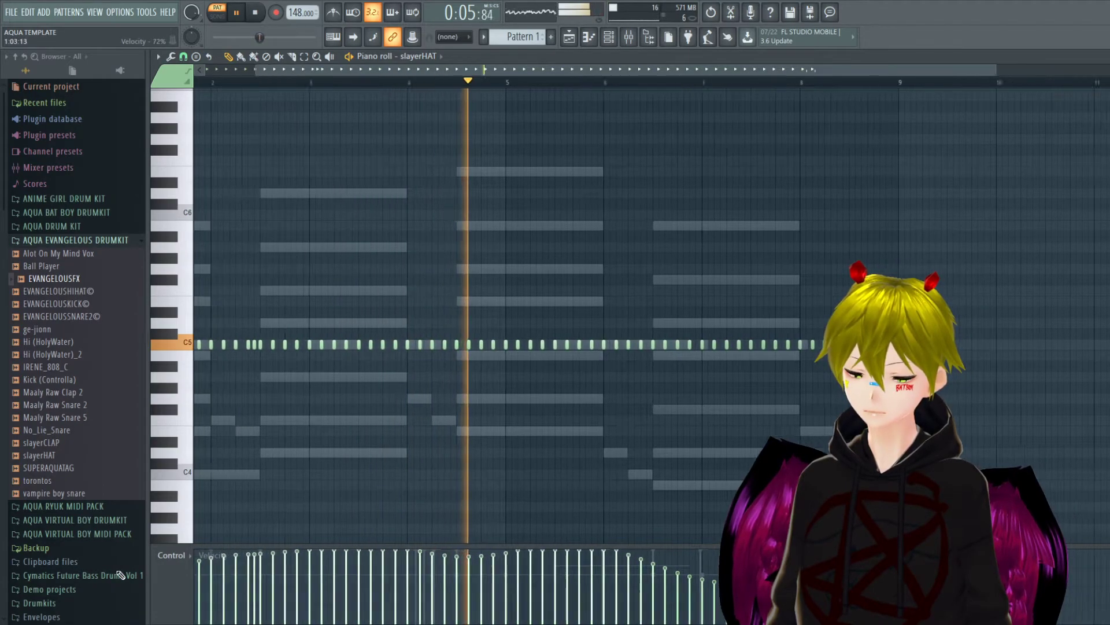
pyautogui.moveTo(409, 599)
pyautogui.mouseDown()
pyautogui.moveTo(246, 548)
pyautogui.moveTo(184, 568)
pyautogui.moveTo(280, 575)
pyautogui.moveTo(354, 604)
pyautogui.moveTo(637, 573)
pyautogui.mouseUp()
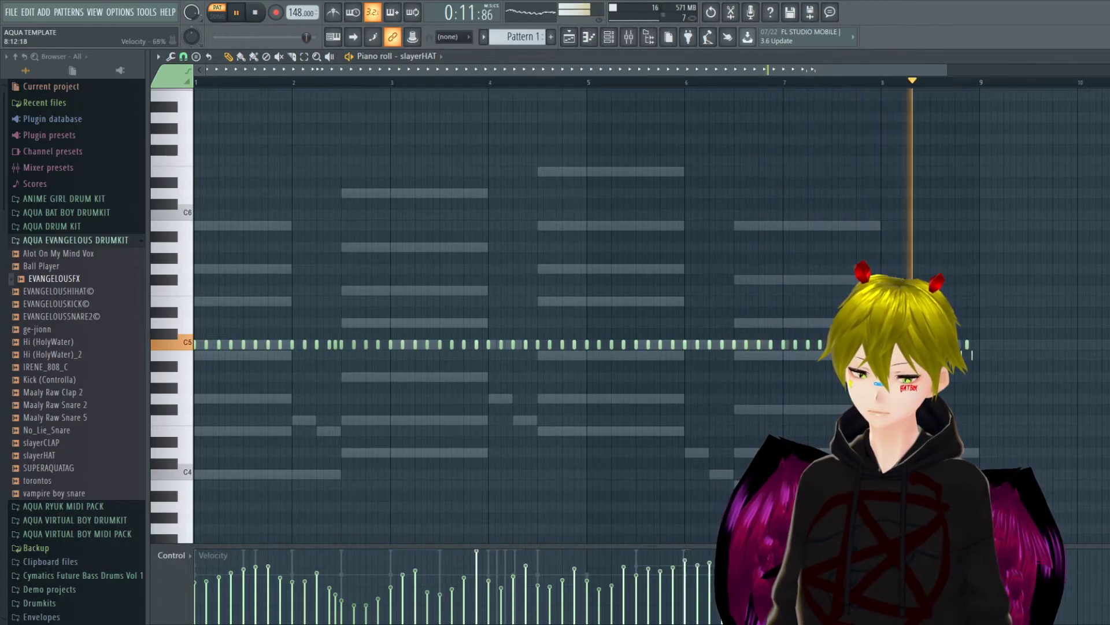
pyautogui.moveTo(759, 572)
pyautogui.mouseDown()
pyautogui.moveTo(284, 564)
pyautogui.moveTo(559, 604)
pyautogui.moveTo(440, 558)
pyautogui.moveTo(687, 590)
pyautogui.mouseUp()
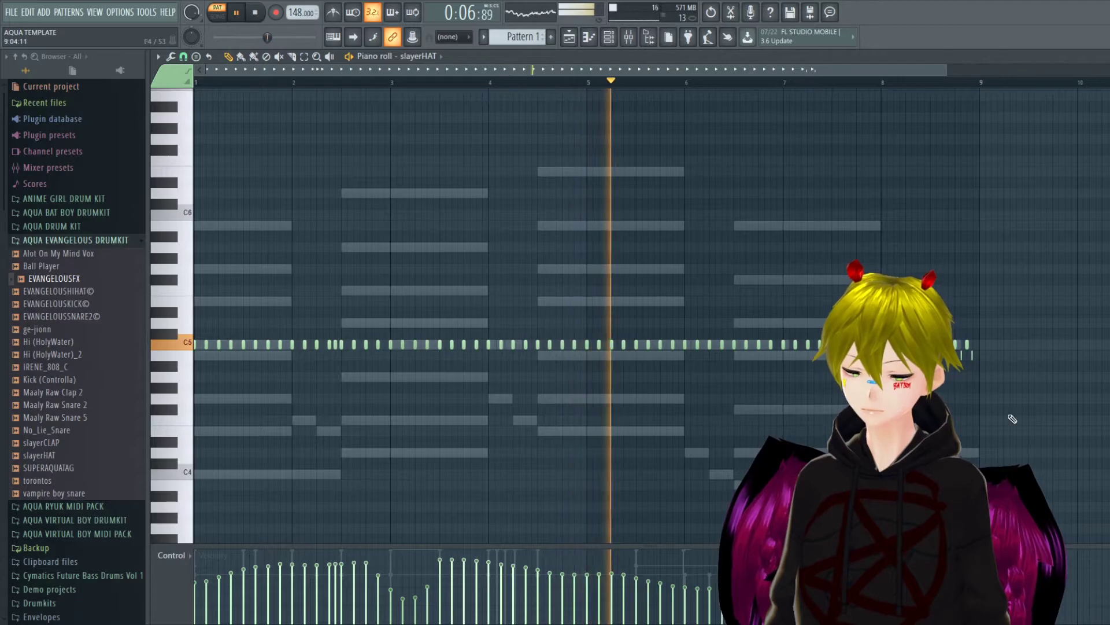
pyautogui.press('Escape')
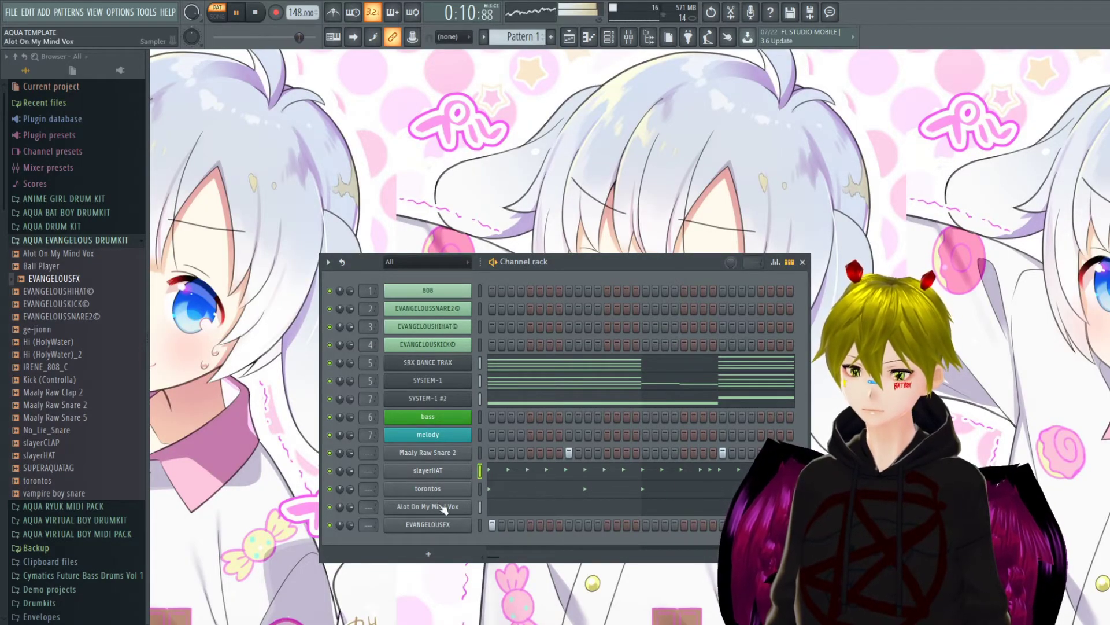
# Add a full-velocity C5 tag note at bar 5 of torontos and delete the bar-6 note.
pyautogui.click(531, 490)
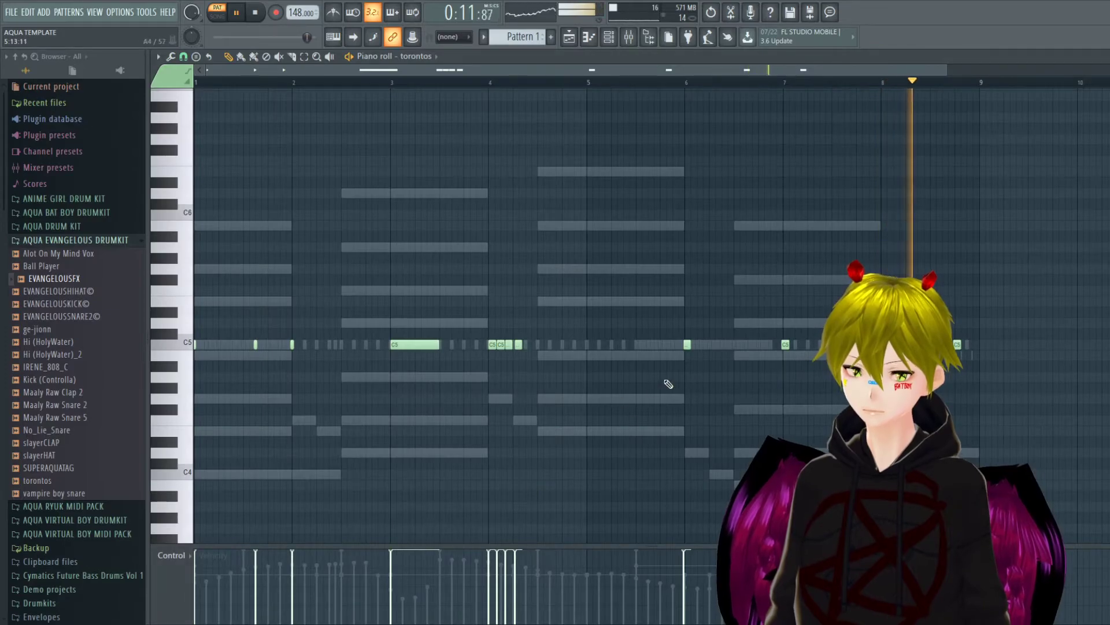
pyautogui.click(594, 355)
pyautogui.moveTo(607, 357)
pyautogui.mouseDown()
pyautogui.moveTo(672, 356)
pyautogui.moveTo(608, 350)
pyautogui.mouseUp()
pyautogui.moveTo(591, 577); pyautogui.dragTo(572, 364)
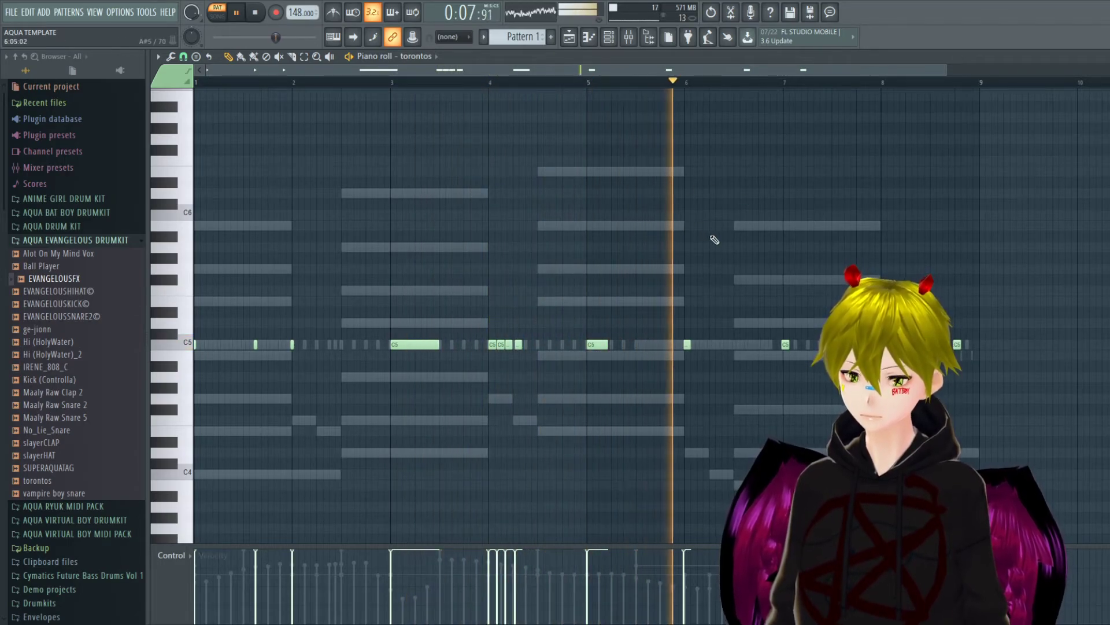
pyautogui.rightClick(688, 344)
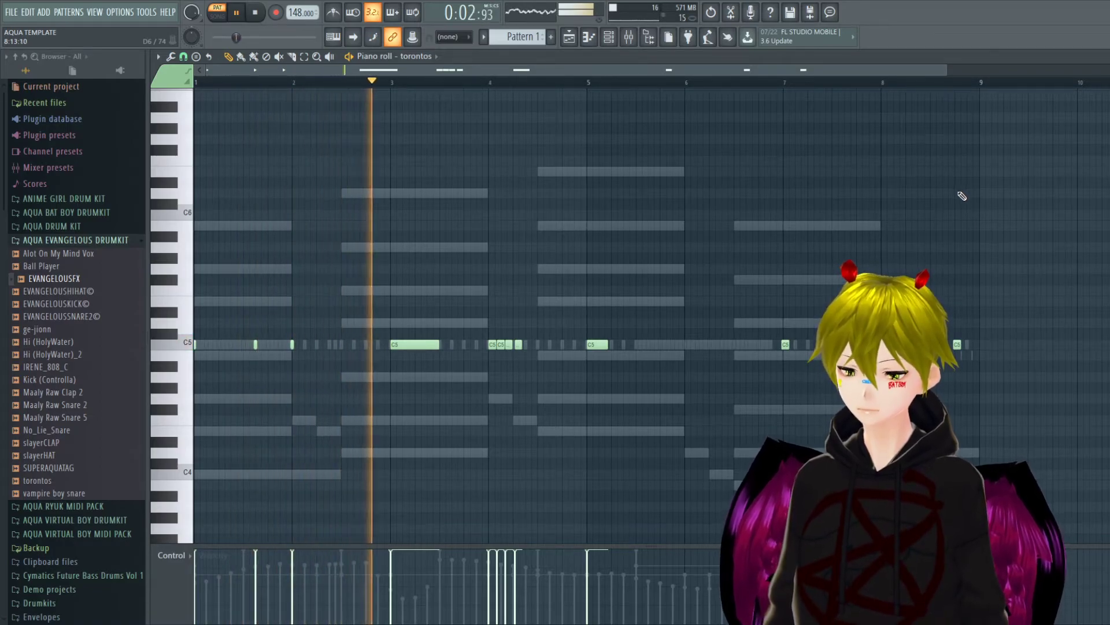
pyautogui.press('Escape')
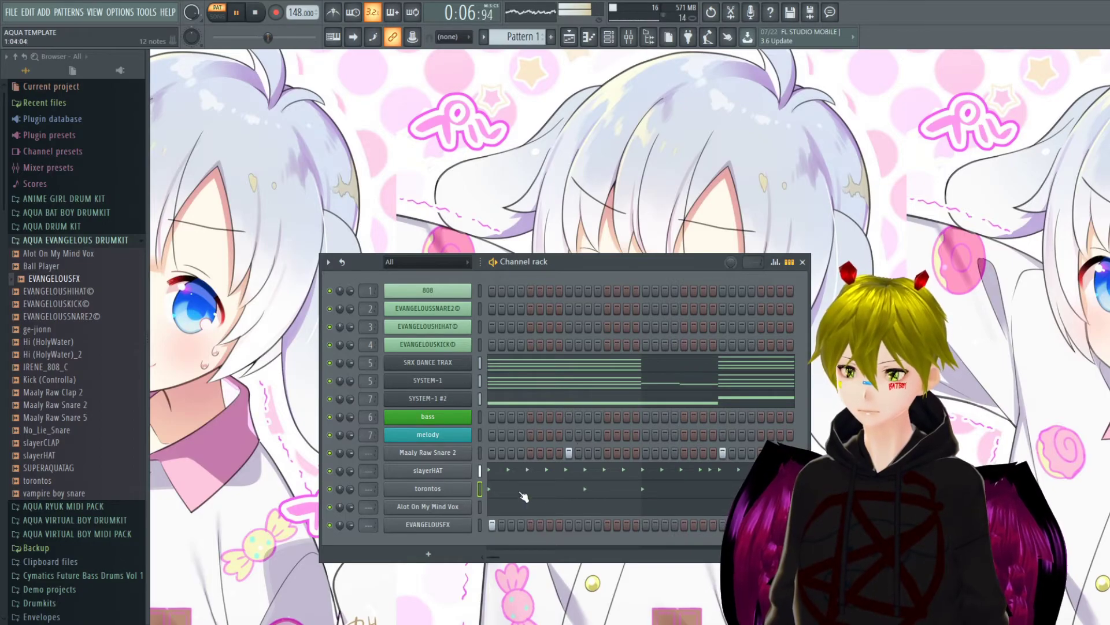
# Reopen the slayerHAT piano roll and delete the hi-hat notes in bars 5–8.
pyautogui.press('F7')
pyautogui.moveTo(590, 85); pyautogui.dragTo(961, 85)
pyautogui.press('space')
pyautogui.moveTo(989, 479)
pyautogui.mouseDown()
pyautogui.moveTo(540, 98)
pyautogui.moveTo(586, 99)
pyautogui.mouseUp()
pyautogui.press('Delete')
# Duplicate the bar 1–5 hi-hat notes into bars 5–9.
pyautogui.click(591, 85)
pyautogui.press('p')
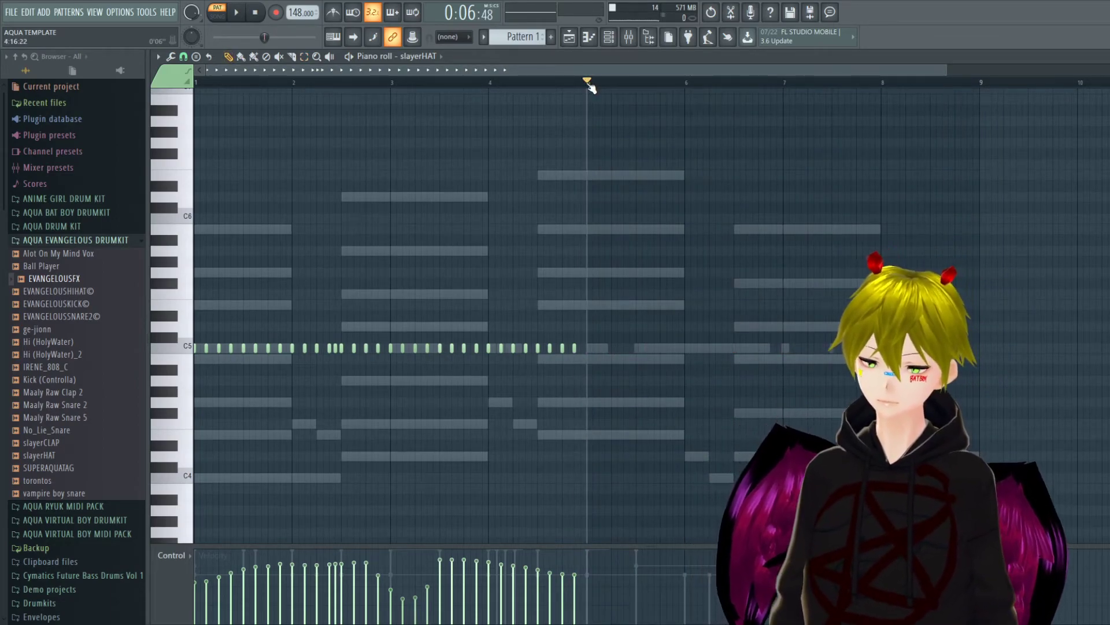
pyautogui.moveTo(590, 84); pyautogui.dragTo(80, 121)
pyautogui.hotkey('ctrl', 'b')
# Play the hi-hat pattern from bar 1, then open the Maaly Raw Snare 2 sampler.
pyautogui.press('space')
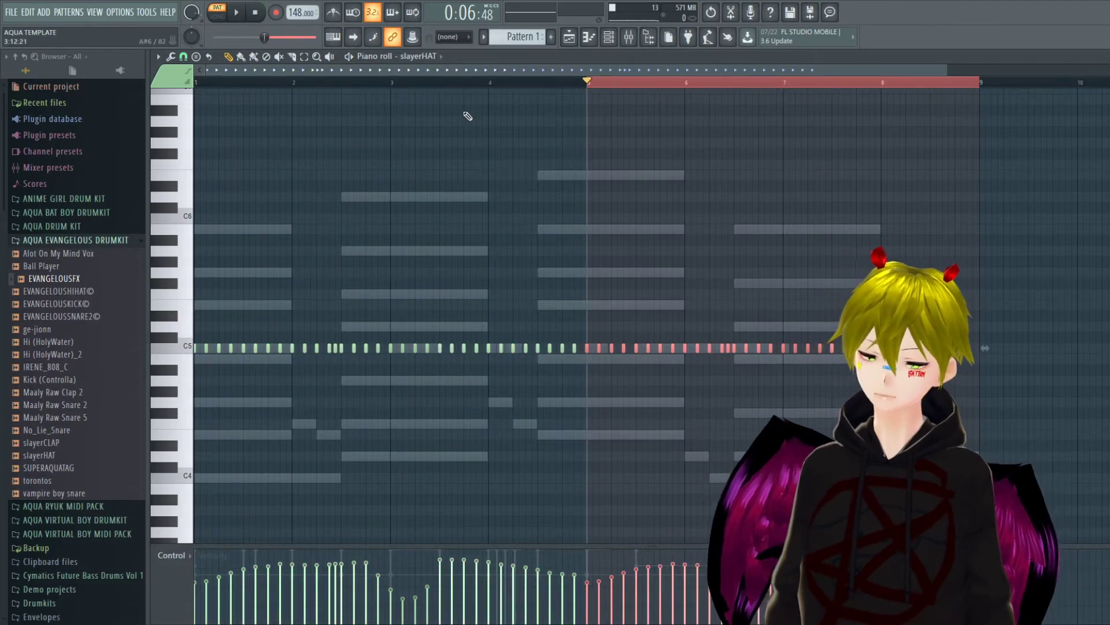
pyautogui.click(428, 82)
pyautogui.click(246, 13)
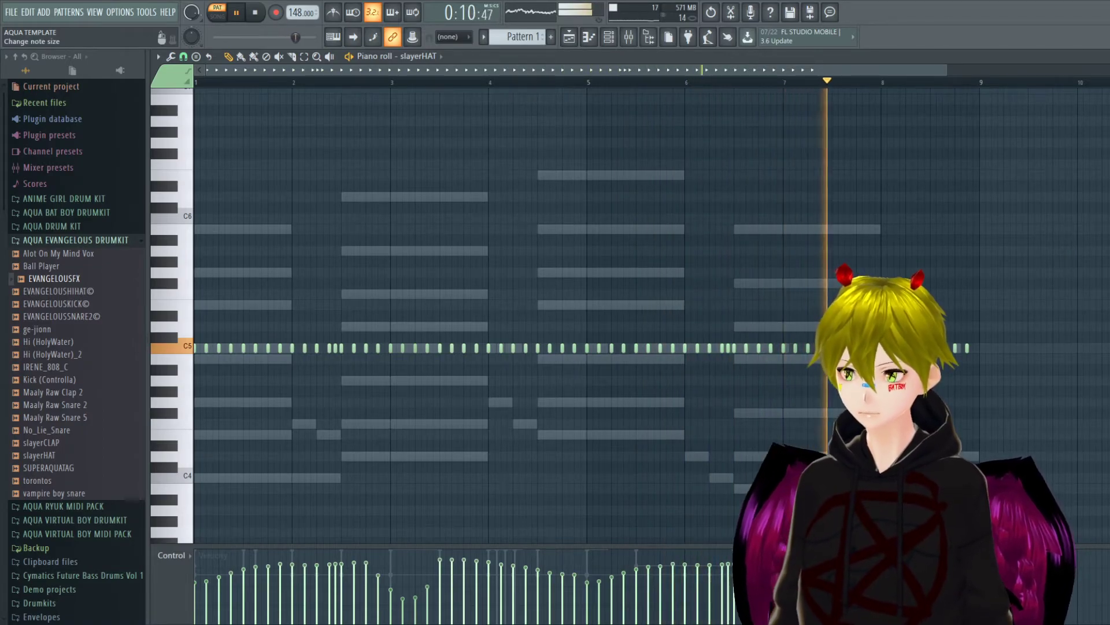
pyautogui.click(1103, 56)
pyautogui.click(435, 454)
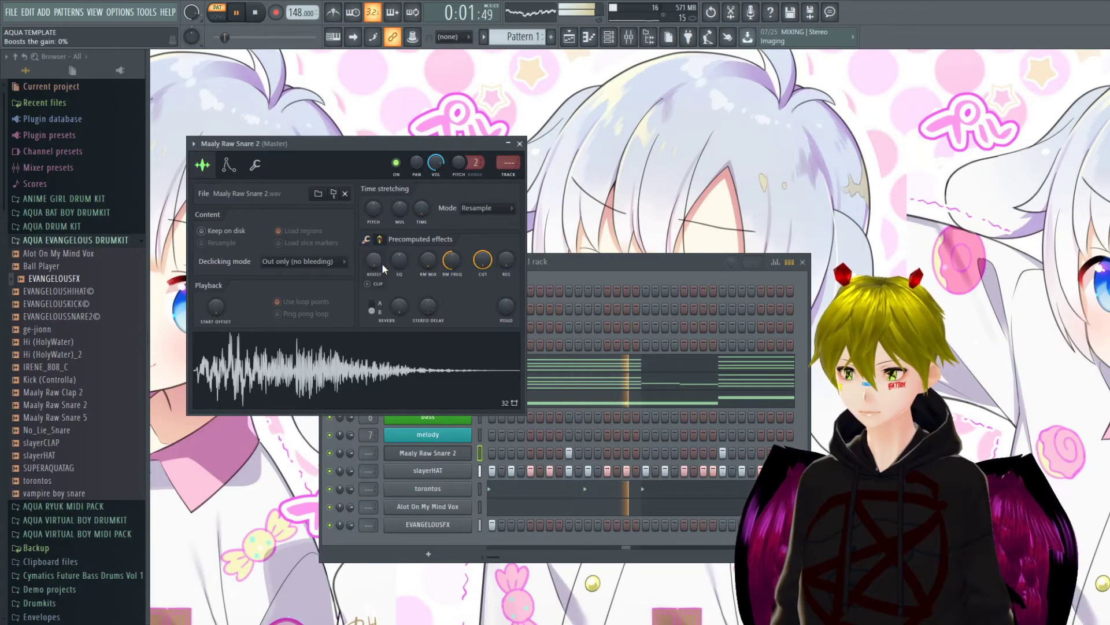
# Nudge the Maaly Raw Snare 2 BOOST knob up slightly and close its sampler.
pyautogui.moveTo(383, 265); pyautogui.dragTo(382, 260)
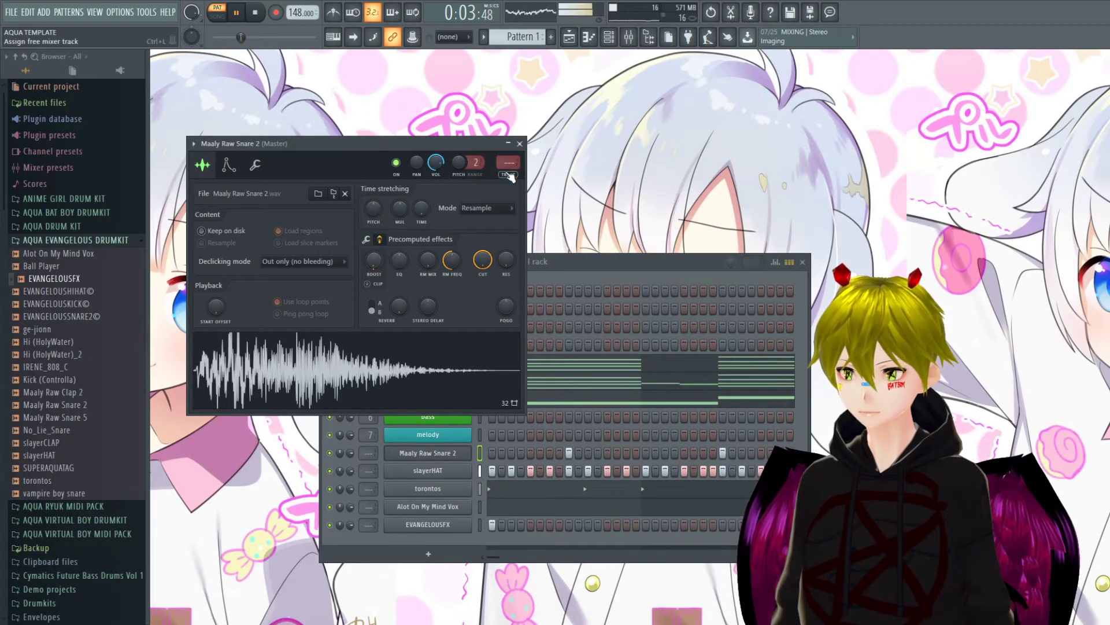
pyautogui.click(520, 143)
pyautogui.click(569, 37)
pyautogui.click(569, 36)
# Check the Mixer, then open SYSTEM-1 in the piano roll.
pyautogui.click(608, 36)
pyautogui.click(610, 37)
pyautogui.click(628, 36)
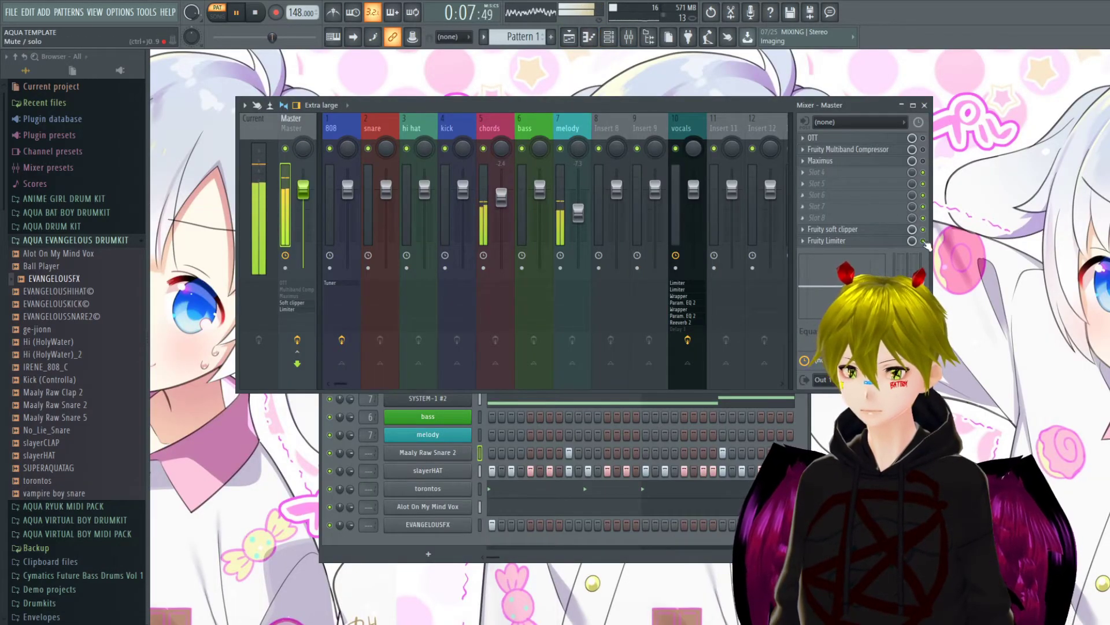
pyautogui.click(925, 106)
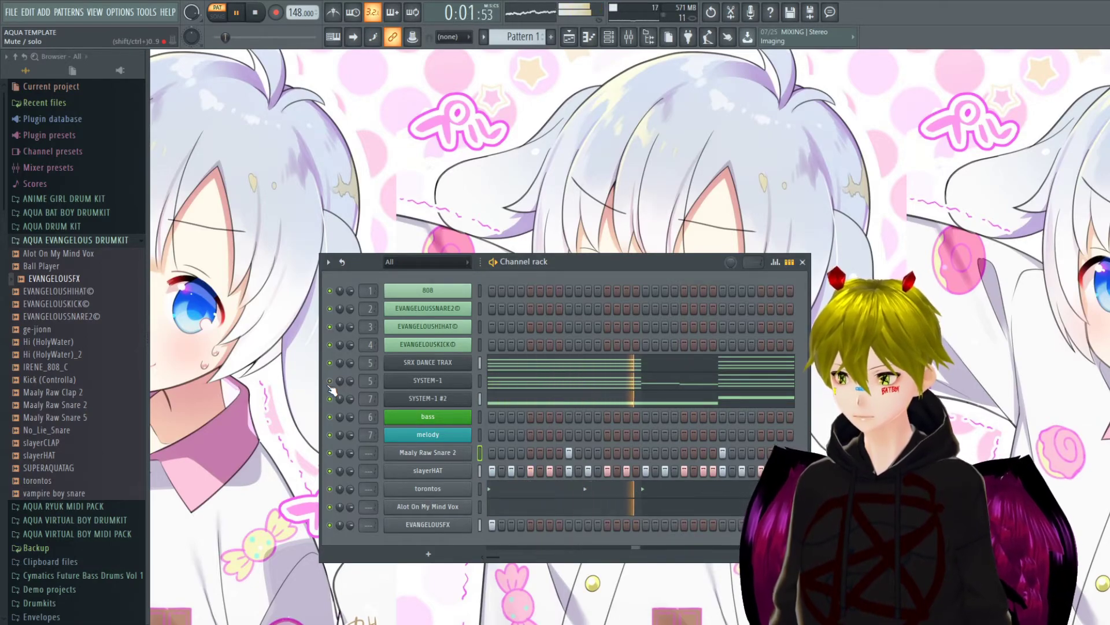
pyautogui.click(505, 382)
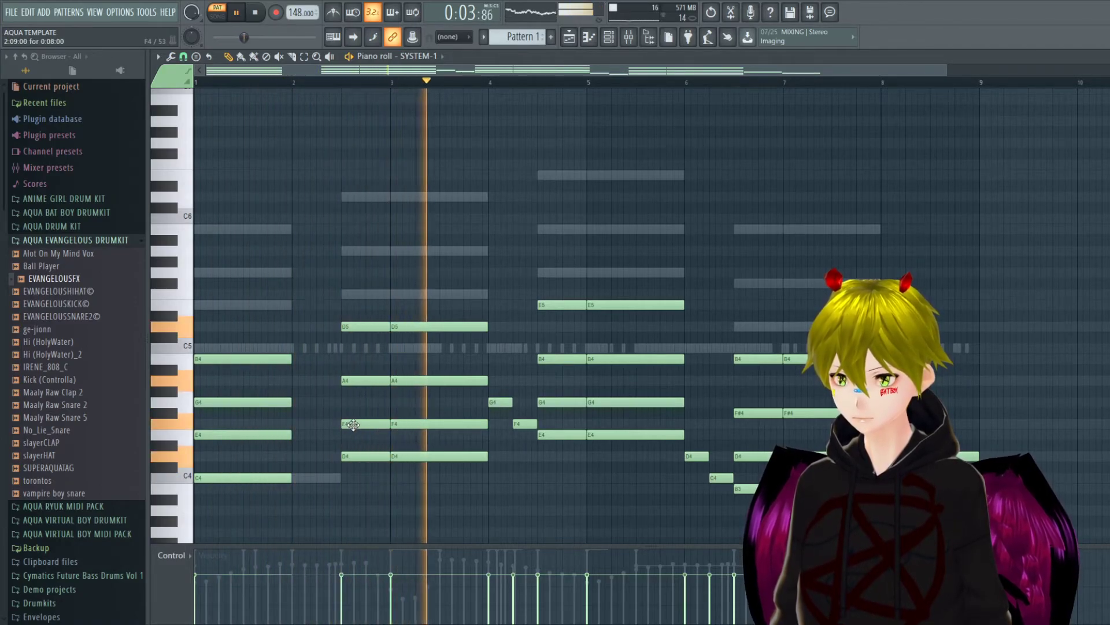
# Undo to restore the two SYSTEM-1 notes, route SYSTEM-1 to mixer insert 17, and show the Playlist.
pyautogui.click(34, 26)
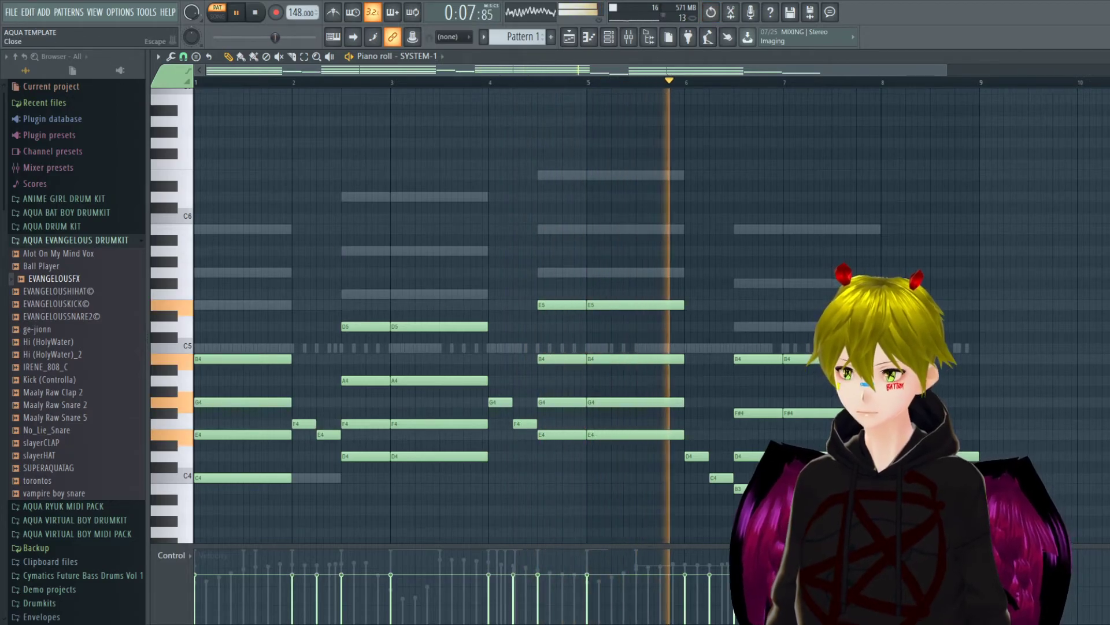
pyautogui.click(1103, 56)
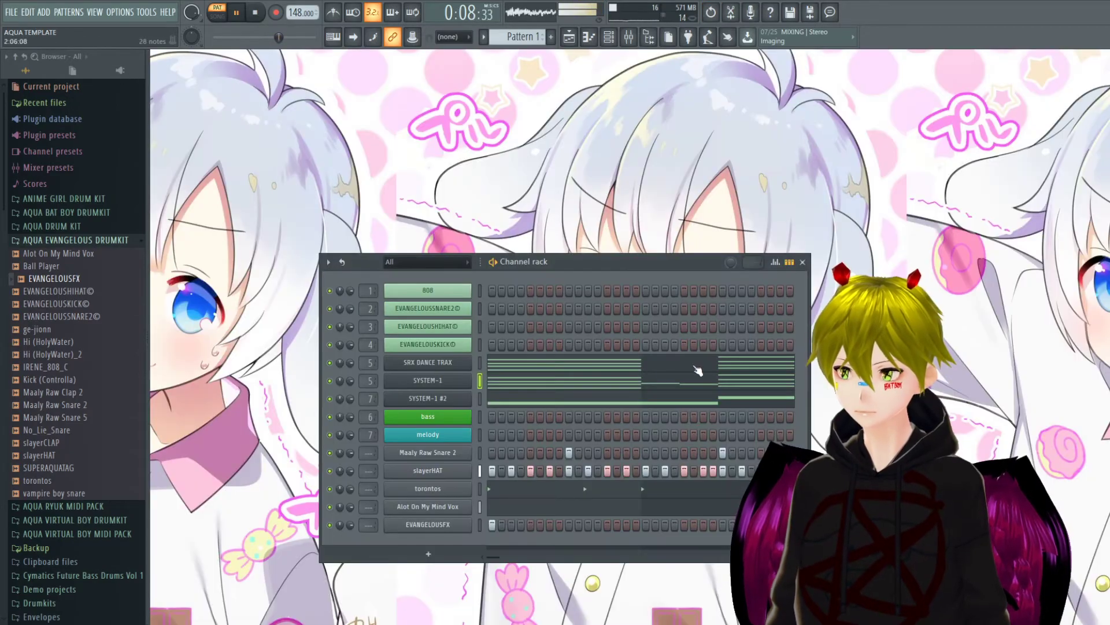
pyautogui.doubleClick(369, 380)
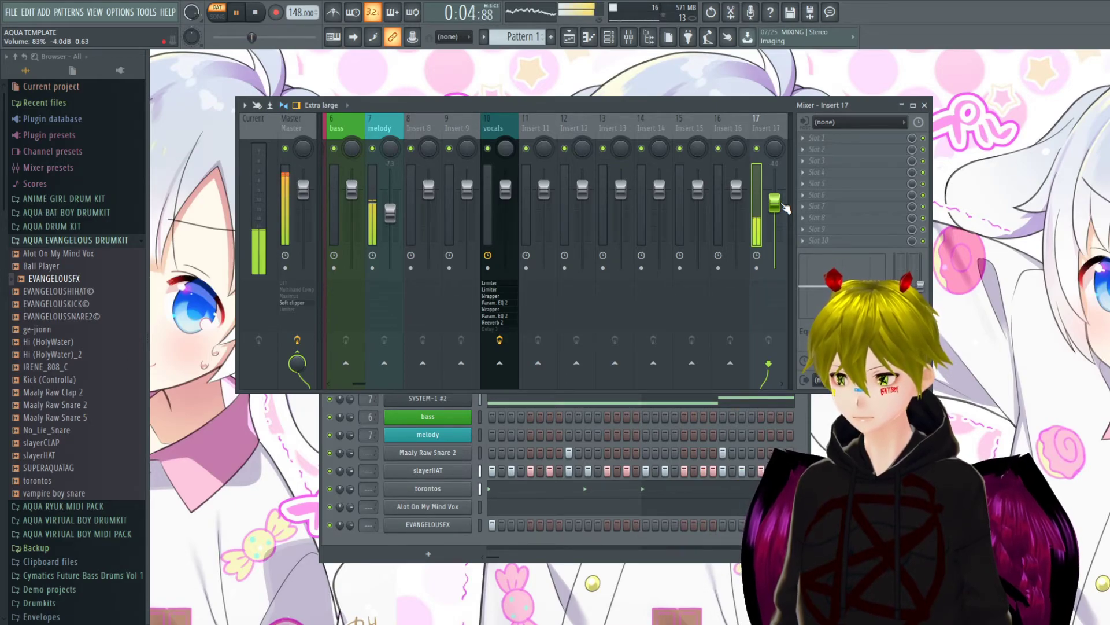
pyautogui.click(924, 106)
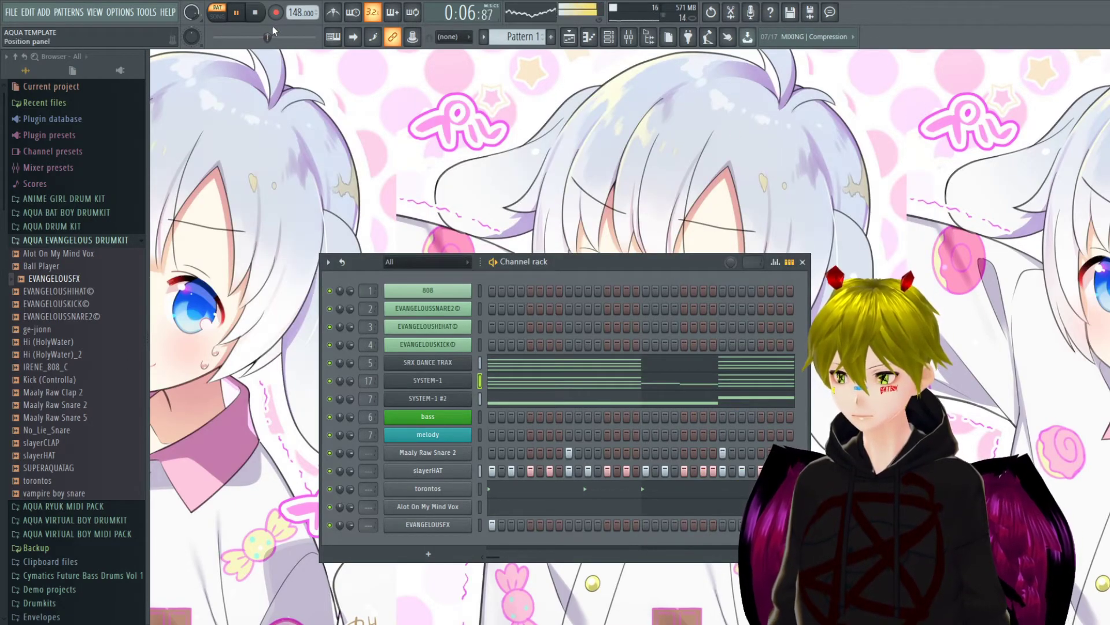
pyautogui.click(572, 35)
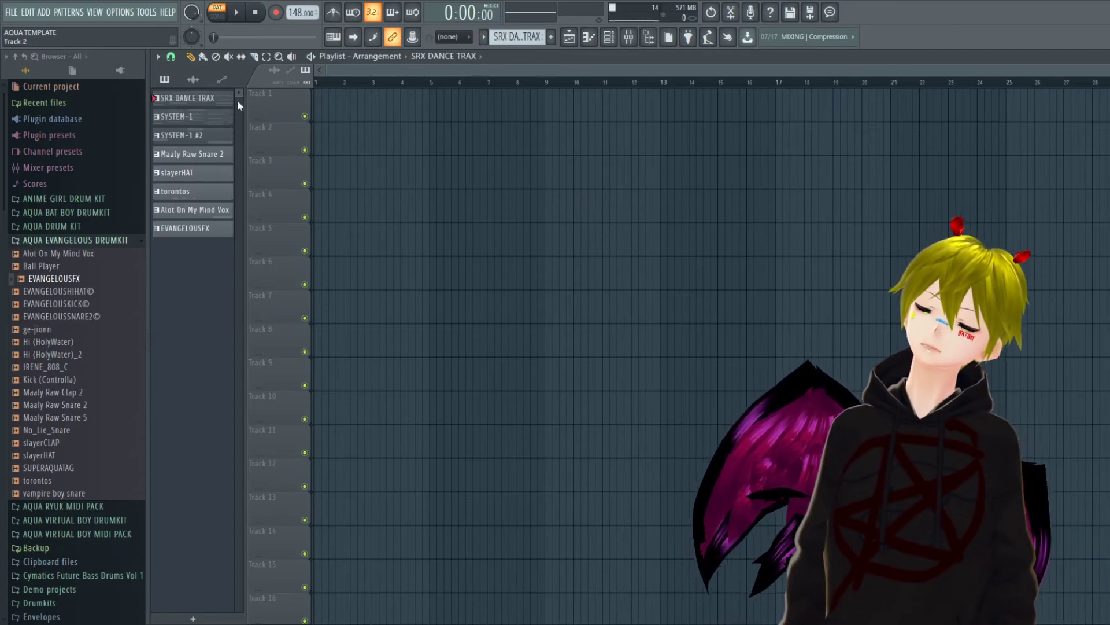
# Place SYSTEM-1, SRX DANCE TRAX and SYSTEM-1 #2 clips at bar 1 on Tracks 1–3.
pyautogui.moveTo(472, 115); pyautogui.dragTo(399, 112)
pyautogui.moveTo(195, 100); pyautogui.dragTo(387, 137)
pyautogui.click(186, 135)
pyautogui.click(436, 178)
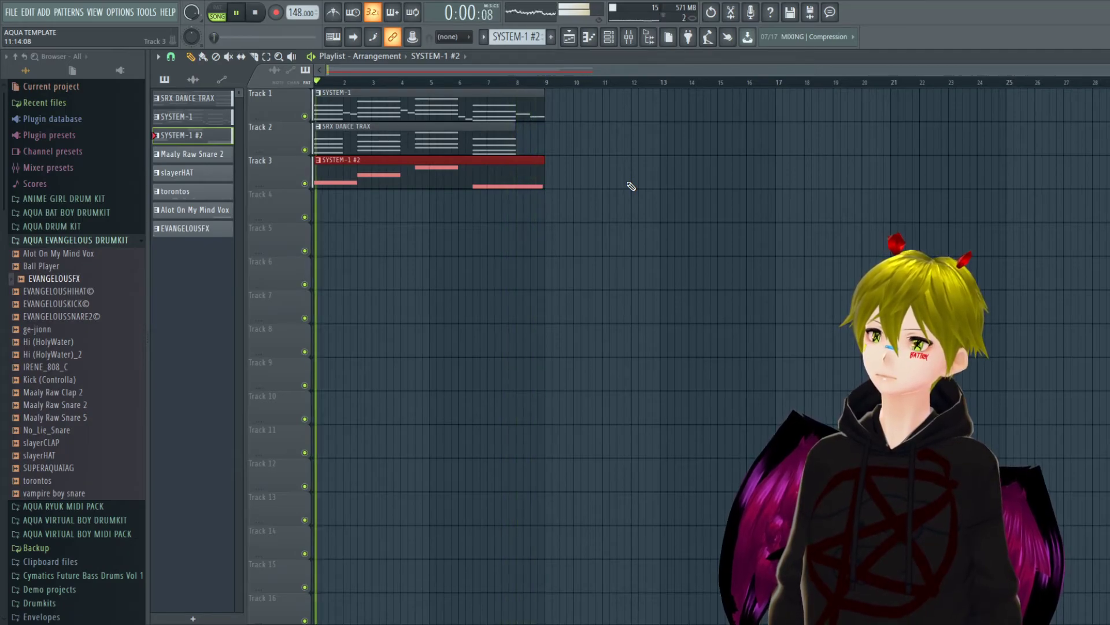
pyautogui.click(305, 116)
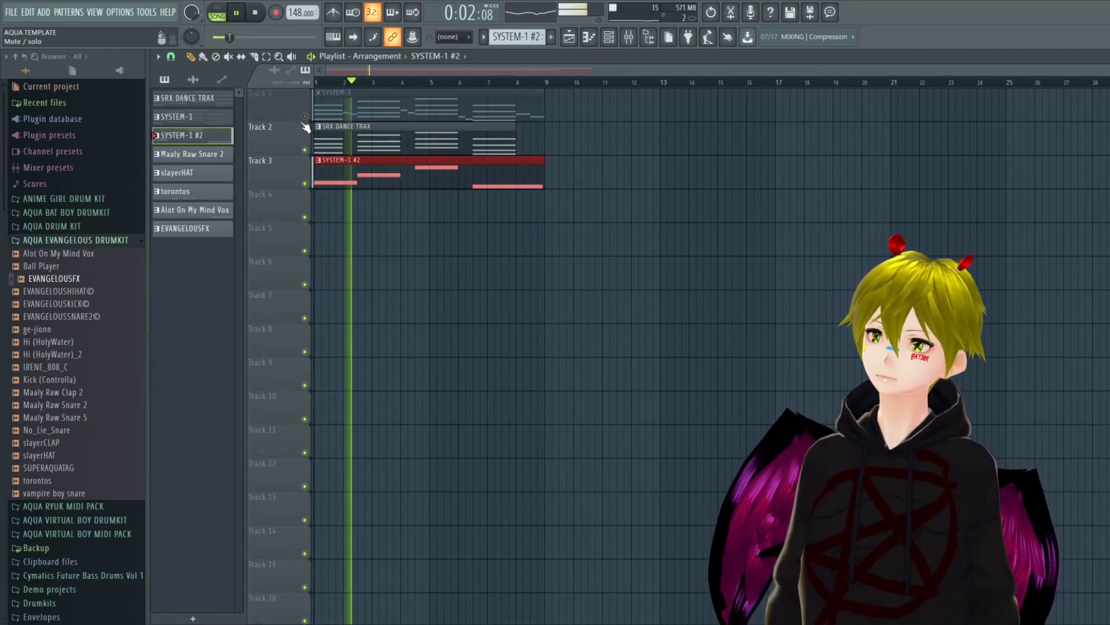
# Move SYSTEM-1 to bar 9 and add SRX DANCE TRAX and SYSTEM-1 #2 copies at bar 9.
pyautogui.moveTo(372, 106); pyautogui.dragTo(602, 117)
pyautogui.moveTo(514, 147); pyautogui.dragTo(582, 148)
pyautogui.click(535, 174)
pyautogui.click(563, 175)
pyautogui.click(533, 144)
pyautogui.click(568, 144)
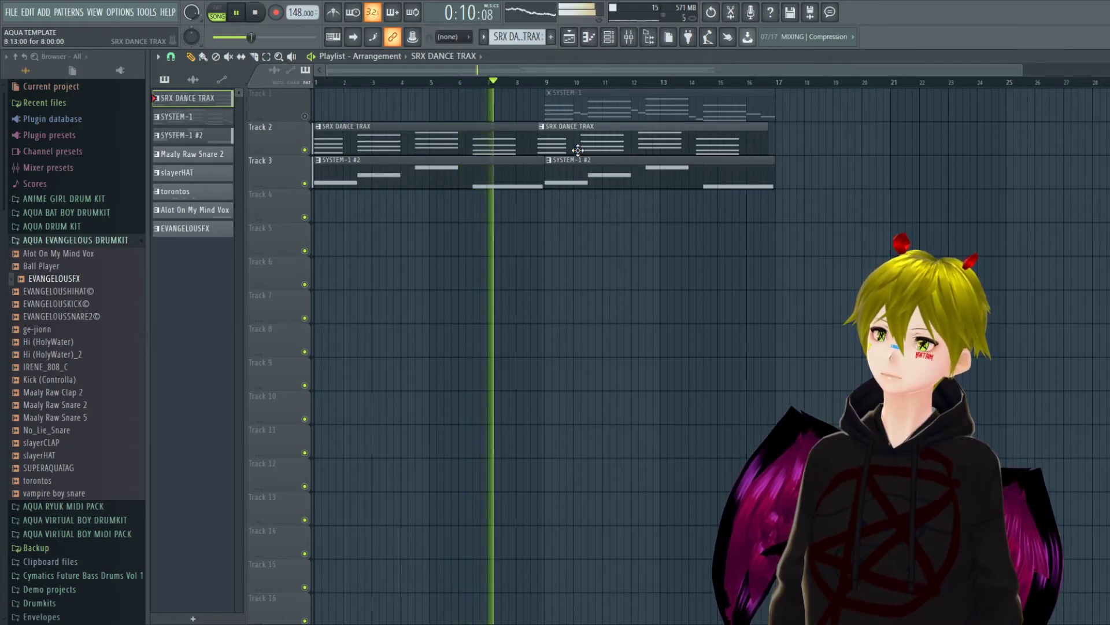
pyautogui.click(305, 117)
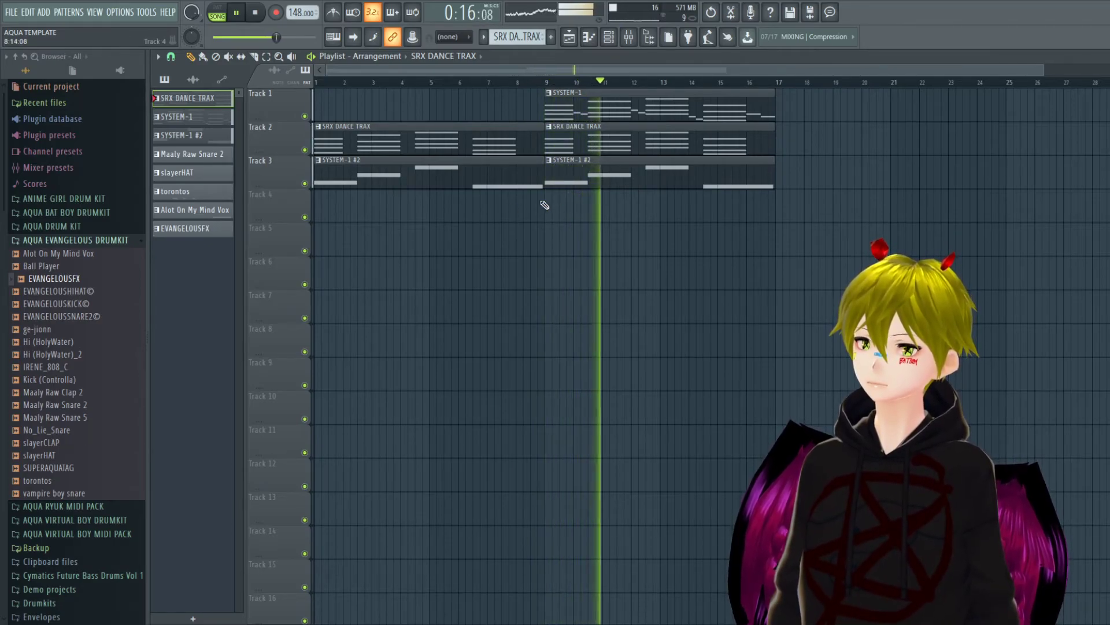
# Place the EVANGELOUSFX tag on Track 4 and Alot On My Mind Vox on Track 5 at bar 9.
pyautogui.click(193, 229)
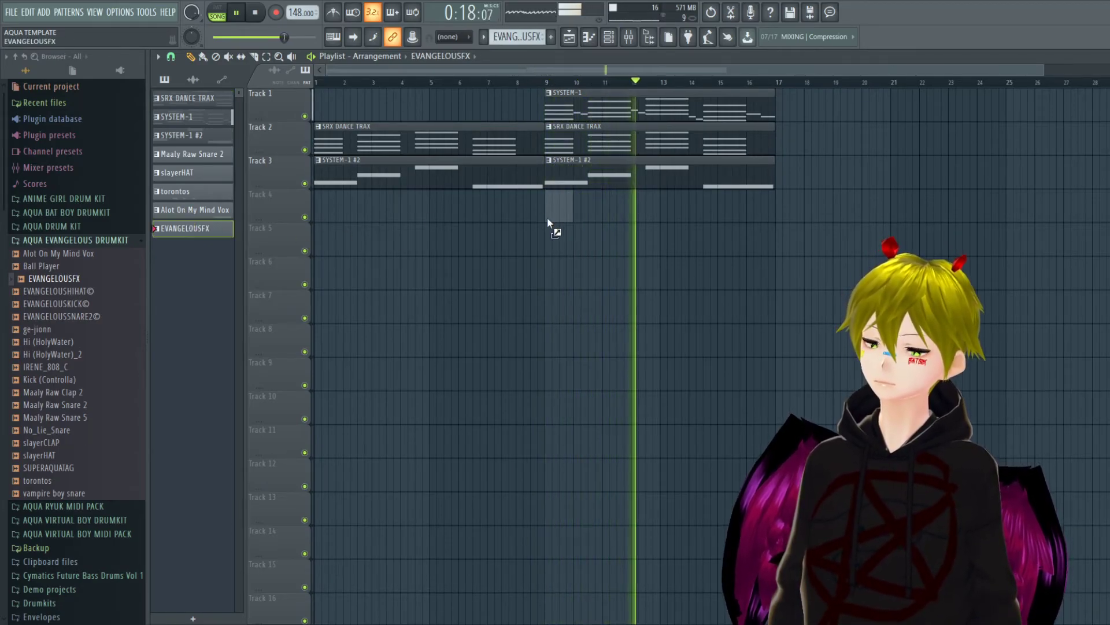
pyautogui.click(551, 207)
pyautogui.click(190, 212)
pyautogui.click(551, 241)
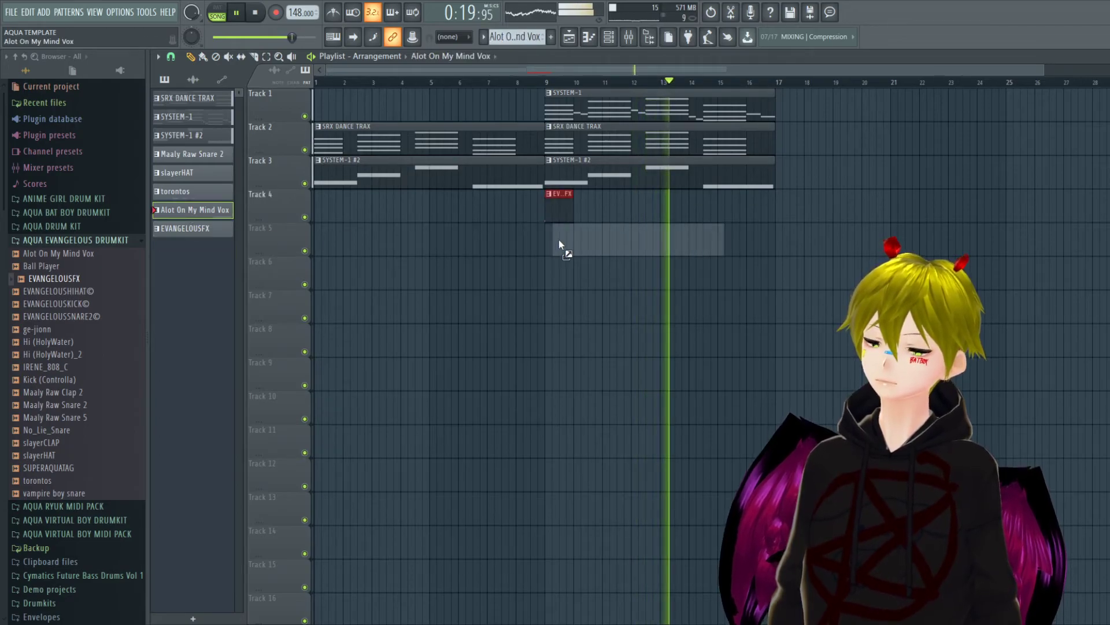
pyautogui.moveTo(717, 243); pyautogui.dragTo(728, 244)
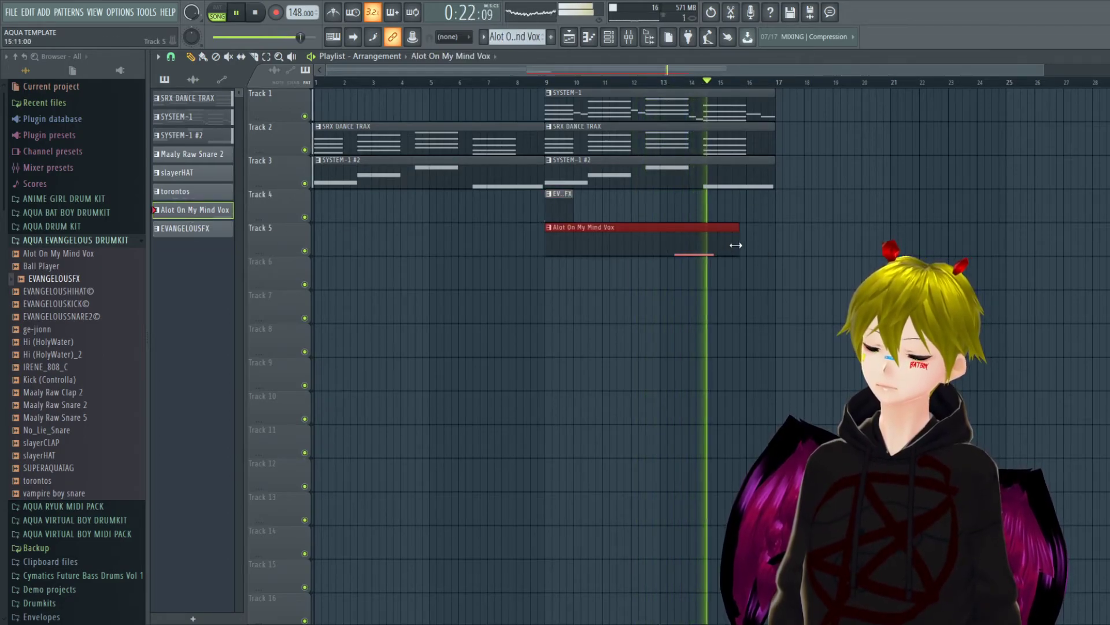
pyautogui.click(316, 82)
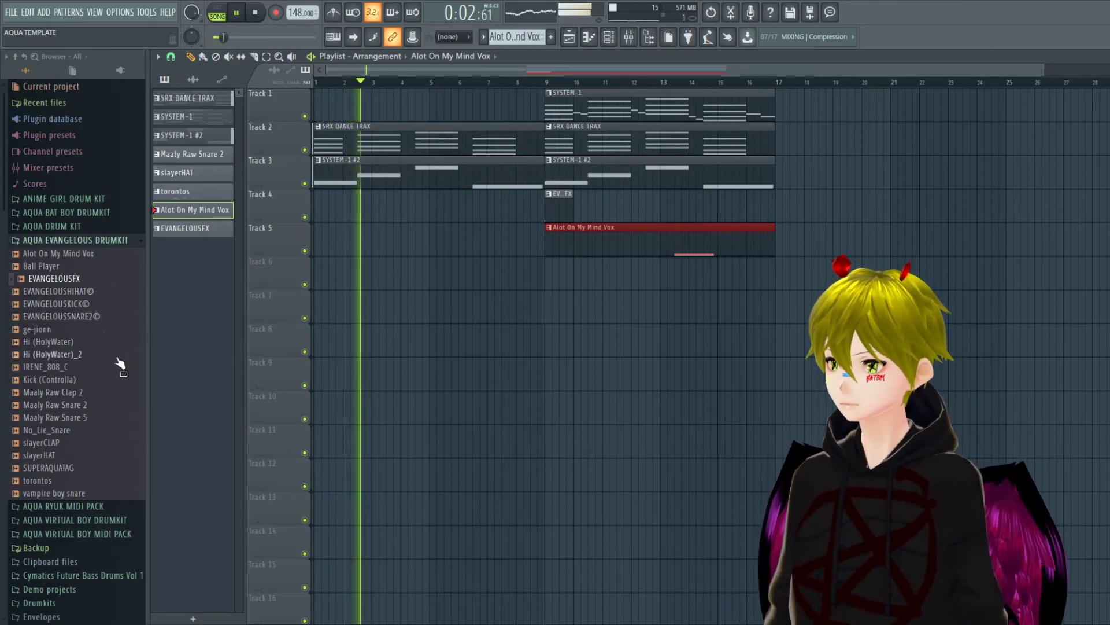
pyautogui.click(85, 367)
pyautogui.click(67, 380)
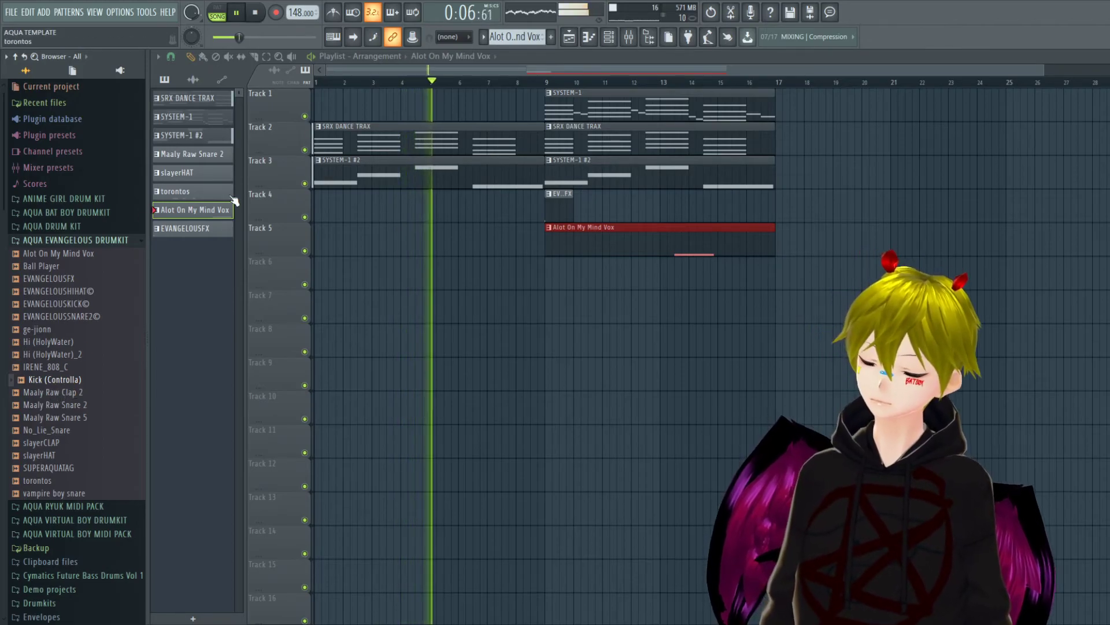
# Remove the stray clip and duplicate the bar 9–17 clips, minus the tag, to bars 17–25.
pyautogui.moveTo(600, 238); pyautogui.dragTo(566, 107)
pyautogui.rightClick(727, 312)
pyautogui.keyDown('ctrl'); pyautogui.keyDown('shift'); pyautogui.click(570, 194); pyautogui.keyUp('shift'); pyautogui.keyUp('ctrl')
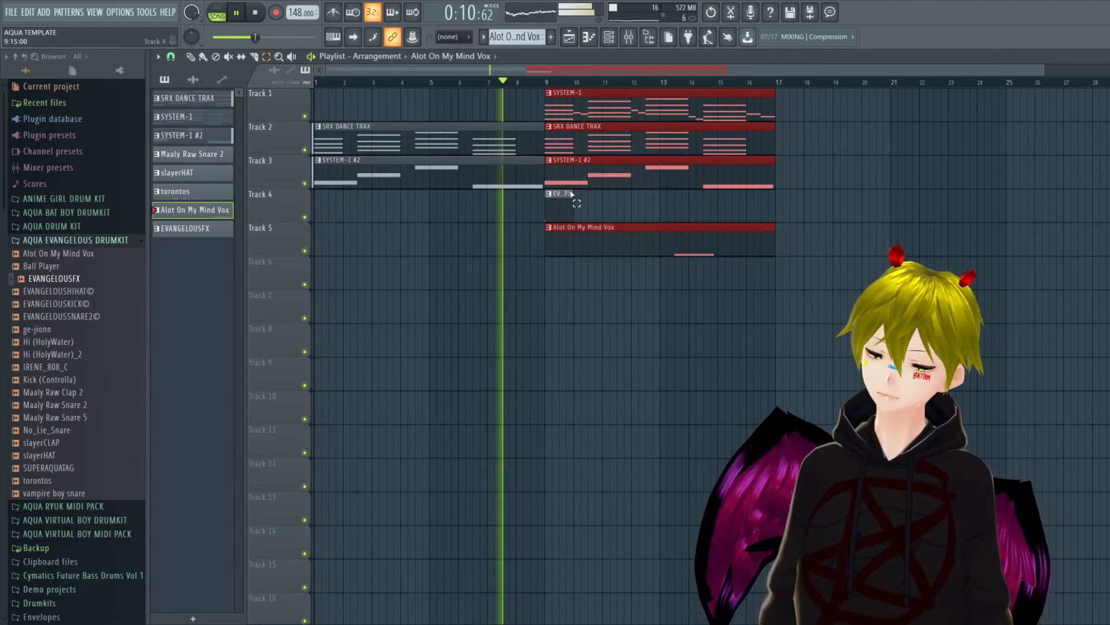
pyautogui.hotkey('ctrl', 'b')
pyautogui.press('space')
pyautogui.press('space')
pyautogui.keyDown('ctrl'); pyautogui.click(631, 303); pyautogui.keyUp('ctrl')
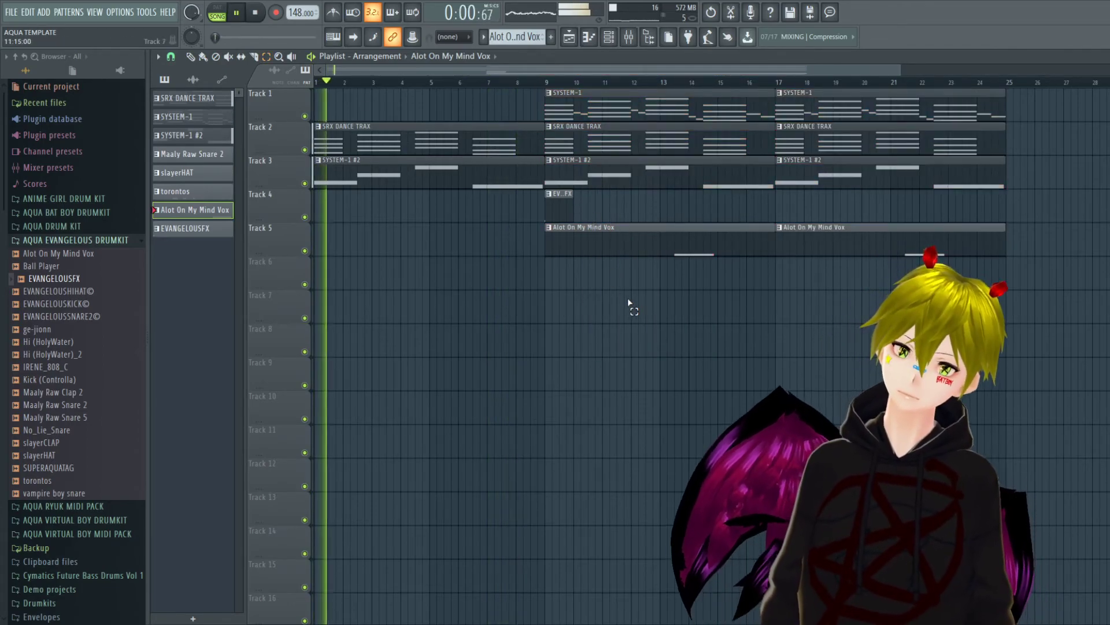
# Duplicate the bar 9–25 clips into bars 25–41.
pyautogui.scroll(-2, 919, 90)
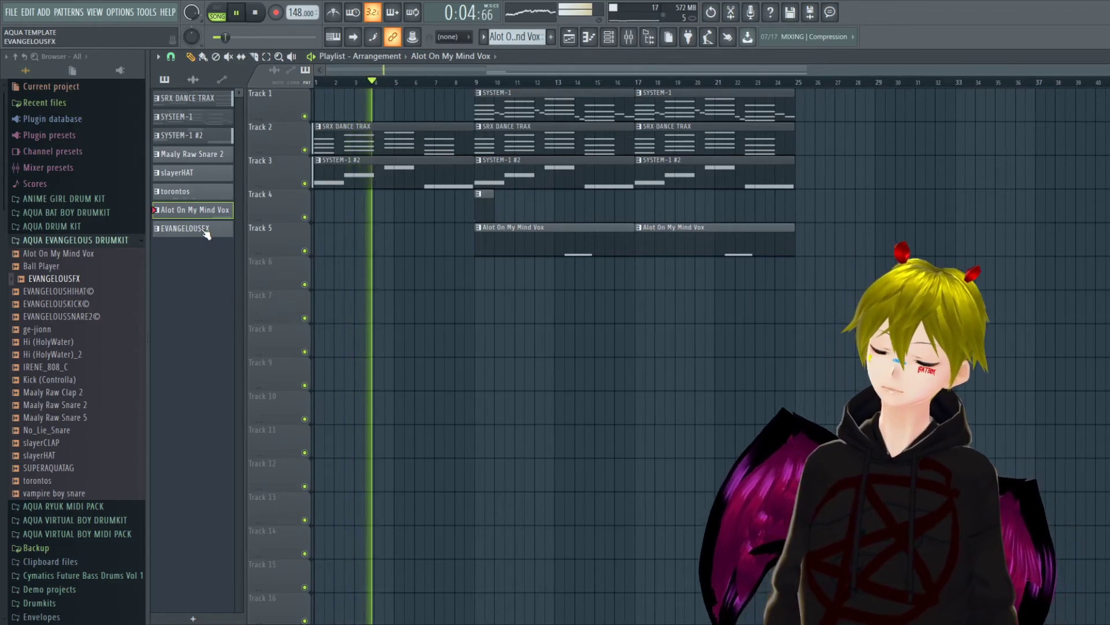
pyautogui.moveTo(777, 322); pyautogui.dragTo(526, 115)
pyautogui.hotkey('ctrl', 'b')
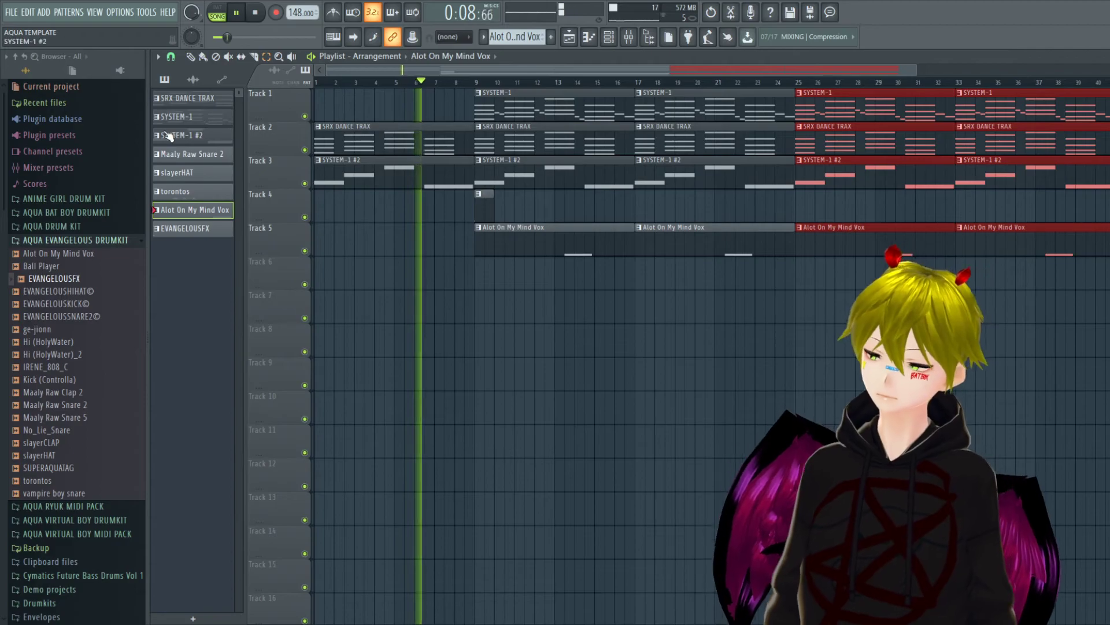
# Add slayerHAT, torontos and Maaly Raw Snare 2 clips on Tracks 6–8 at bars 25 and 33.
pyautogui.click(193, 172)
pyautogui.click(795, 281)
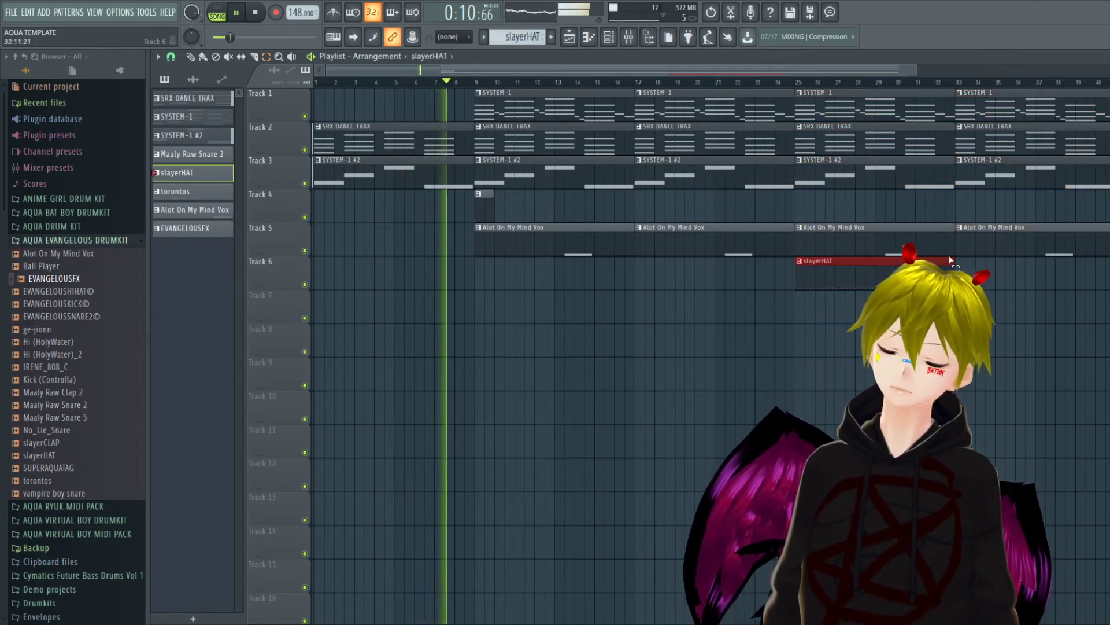
pyautogui.click(1004, 279)
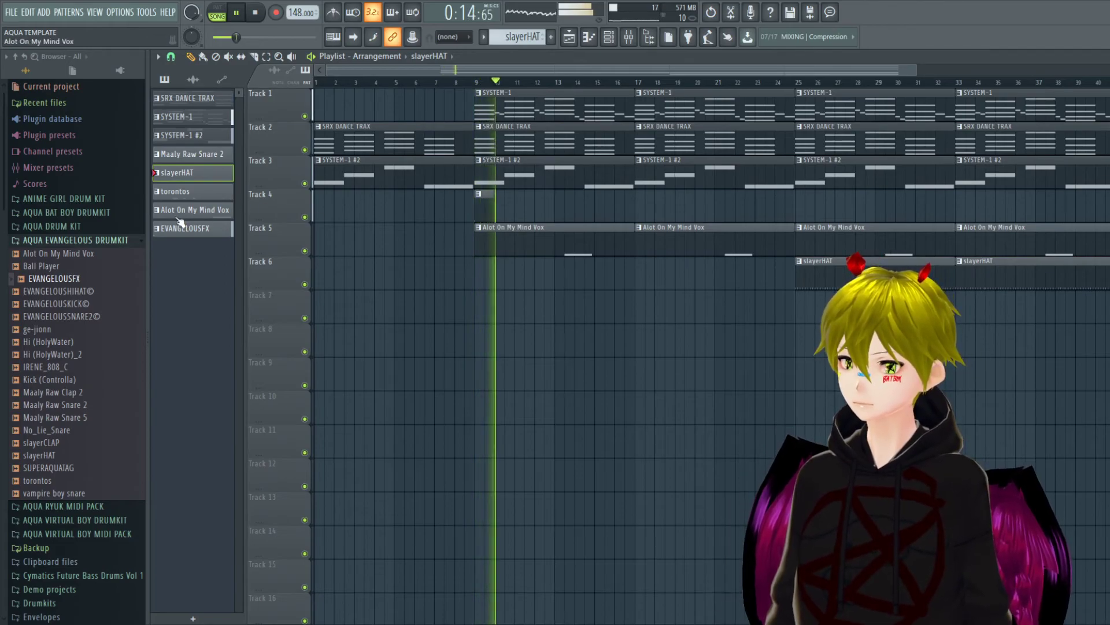
pyautogui.click(193, 191)
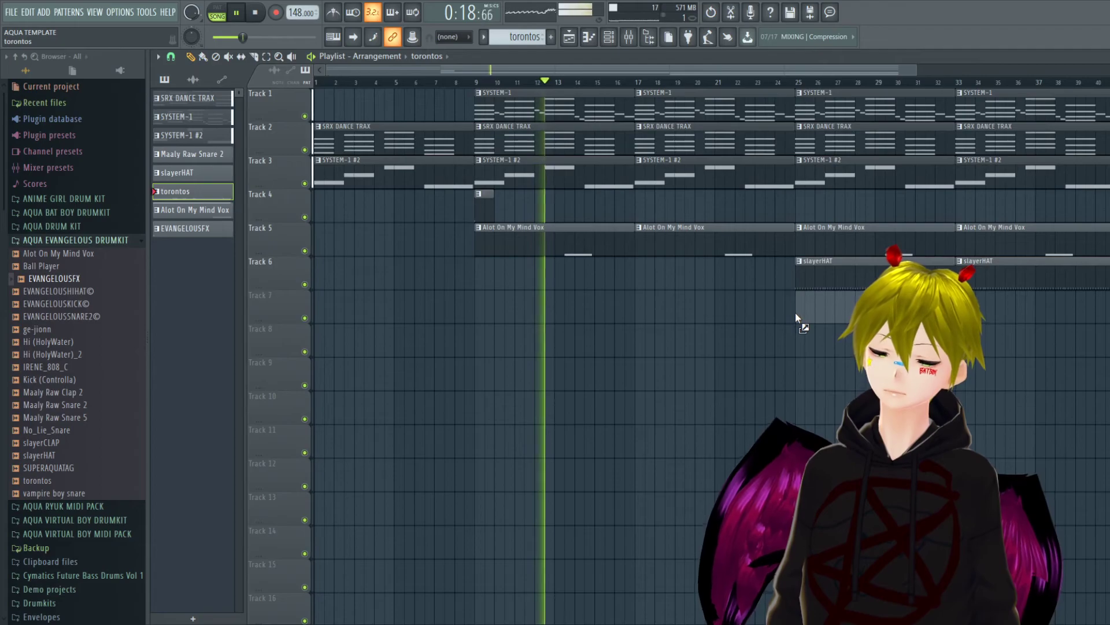
pyautogui.click(795, 312)
pyautogui.click(963, 312)
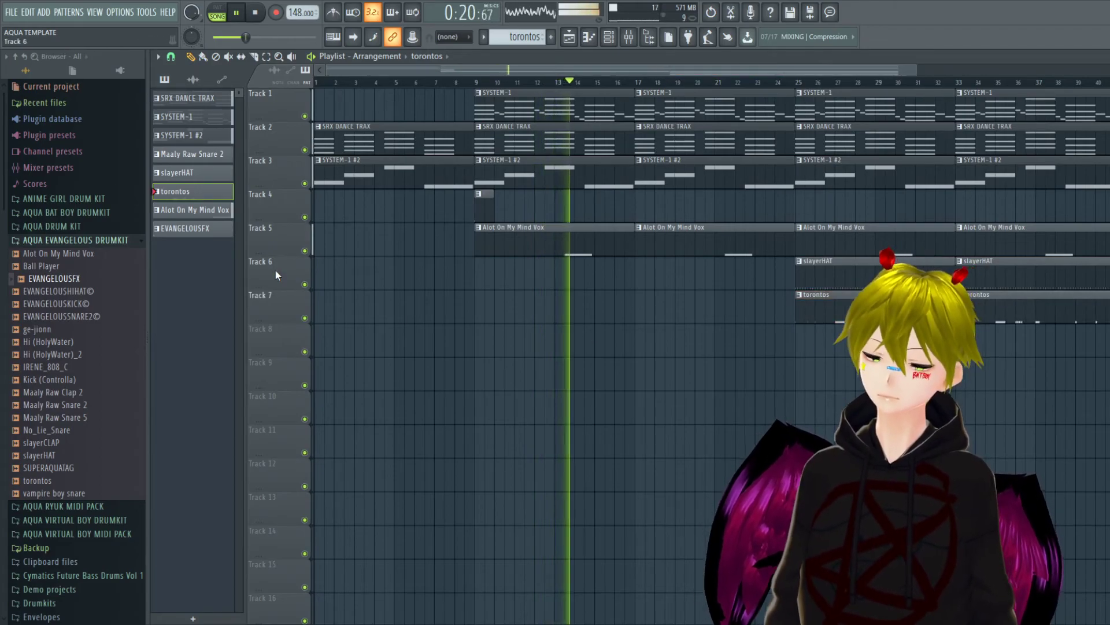
pyautogui.click(193, 153)
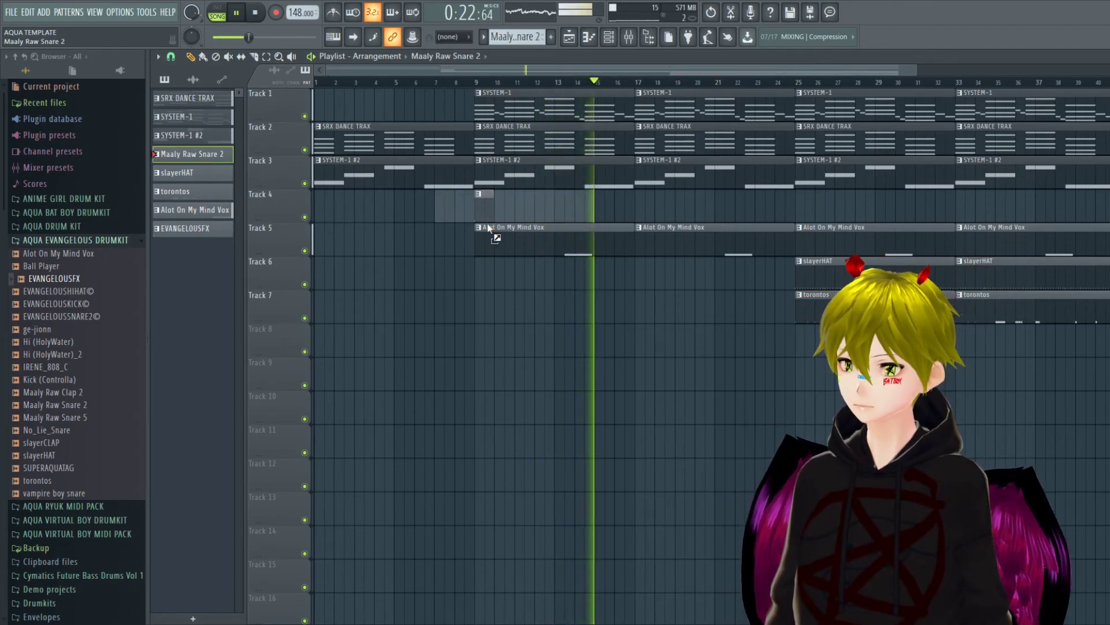
pyautogui.click(809, 341)
pyautogui.click(963, 340)
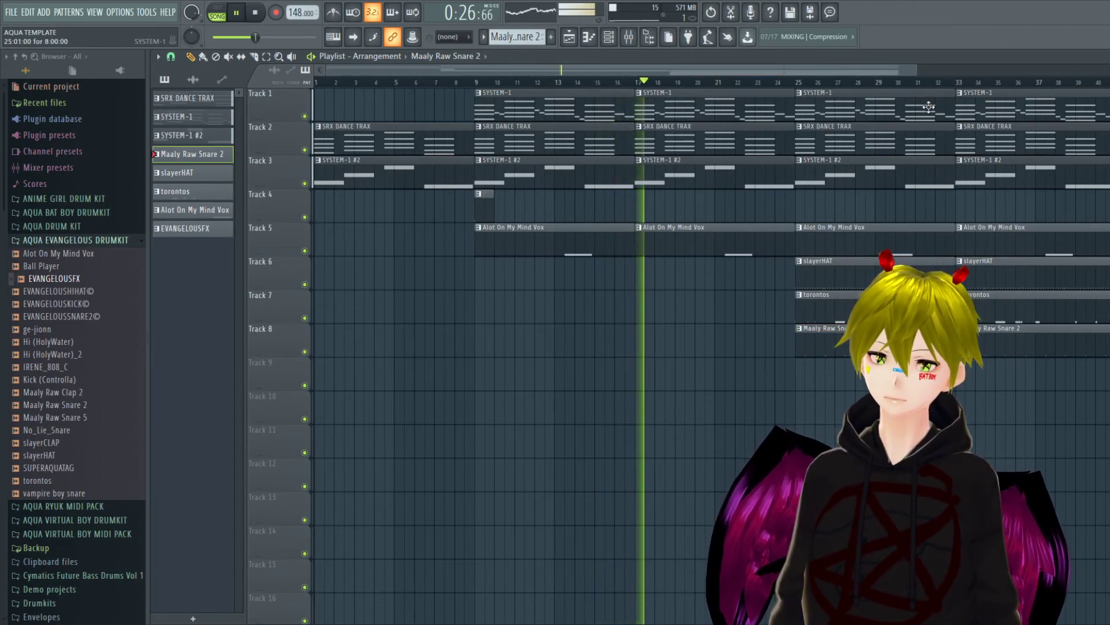
# Duplicate all clips from bars 25–41 into bars 41–57.
pyautogui.scroll(-2, 1044, 213)
pyautogui.moveTo(830, 421); pyautogui.dragTo(736, 86)
pyautogui.hotkey('ctrl', 'b')
pyautogui.hotkey('ctrl', 'b')
pyautogui.hotkey('ctrl', 'b')
pyautogui.hotkey('ctrl', 'b')
pyautogui.hotkey('ctrl', 'b')
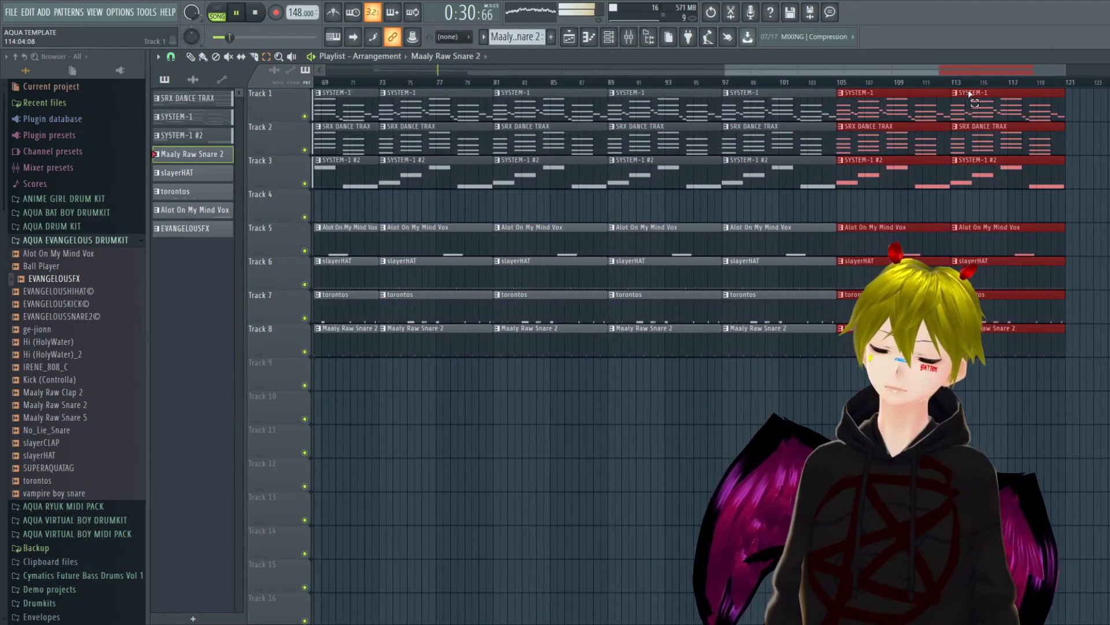
pyautogui.moveTo(1066, 70); pyautogui.dragTo(1108, 69)
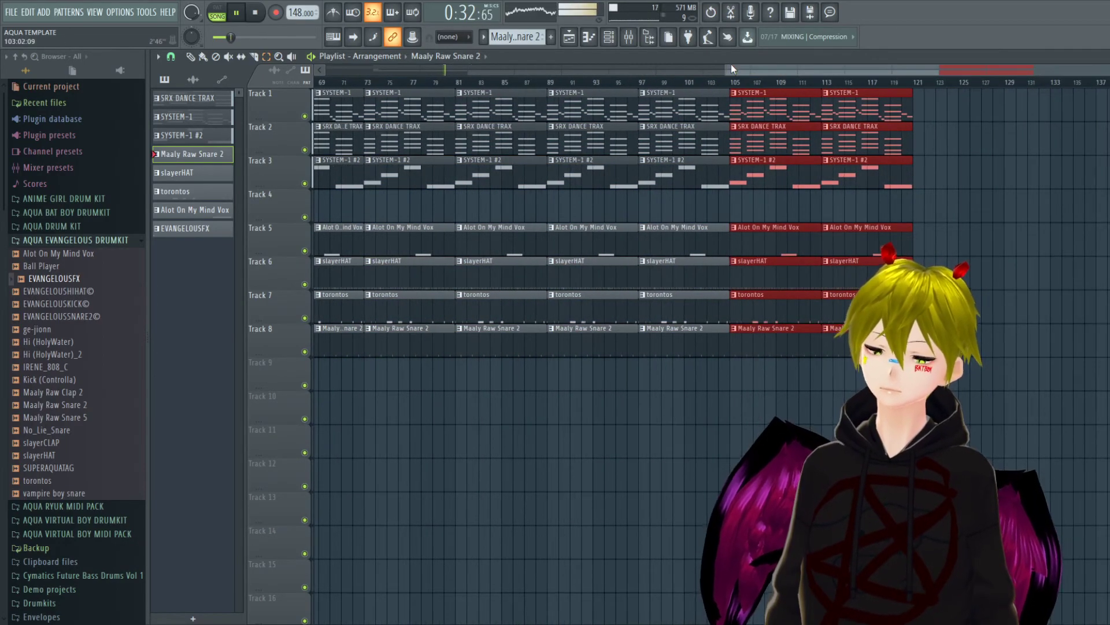
pyautogui.moveTo(726, 70); pyautogui.dragTo(327, 70)
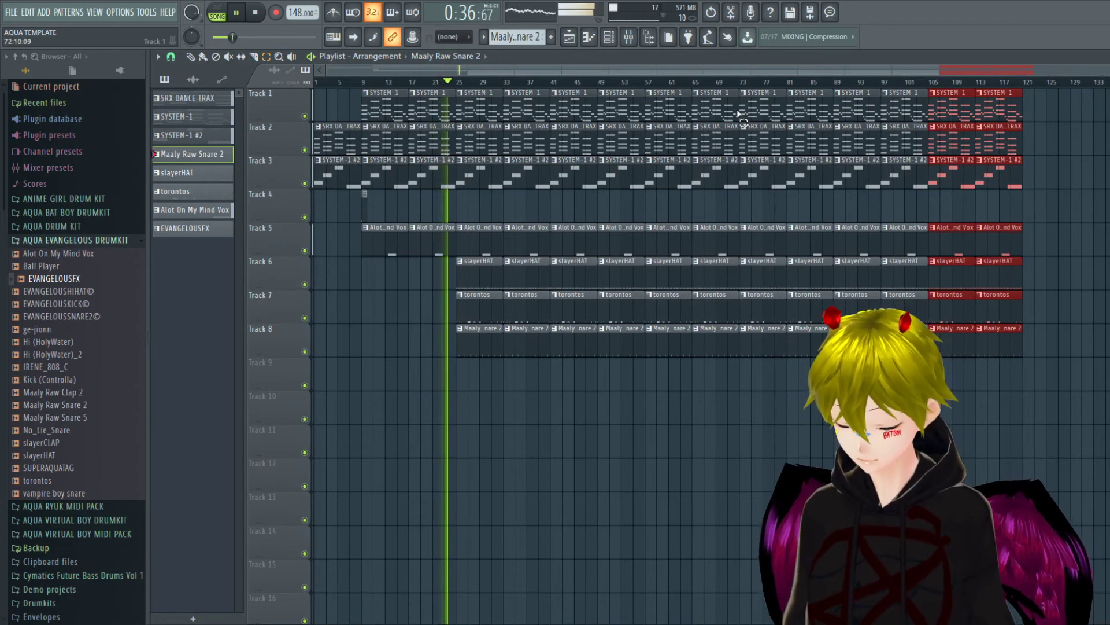
# Erase the clips past bar 89 and add a Maaly Raw Snare 2 clip on Track 8 at bar 85.
pyautogui.press('p')
pyautogui.rightClick(858, 105)
pyautogui.rightClick(952, 105)
pyautogui.rightClick(905, 228)
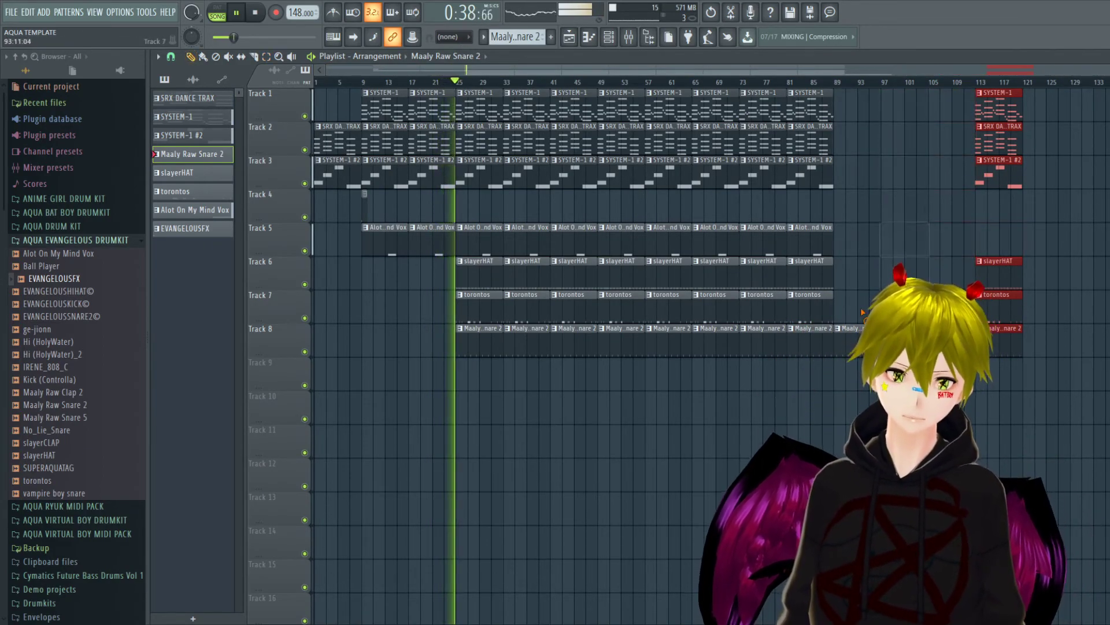
pyautogui.rightClick(813, 329)
pyautogui.rightClick(999, 105)
pyautogui.click(807, 348)
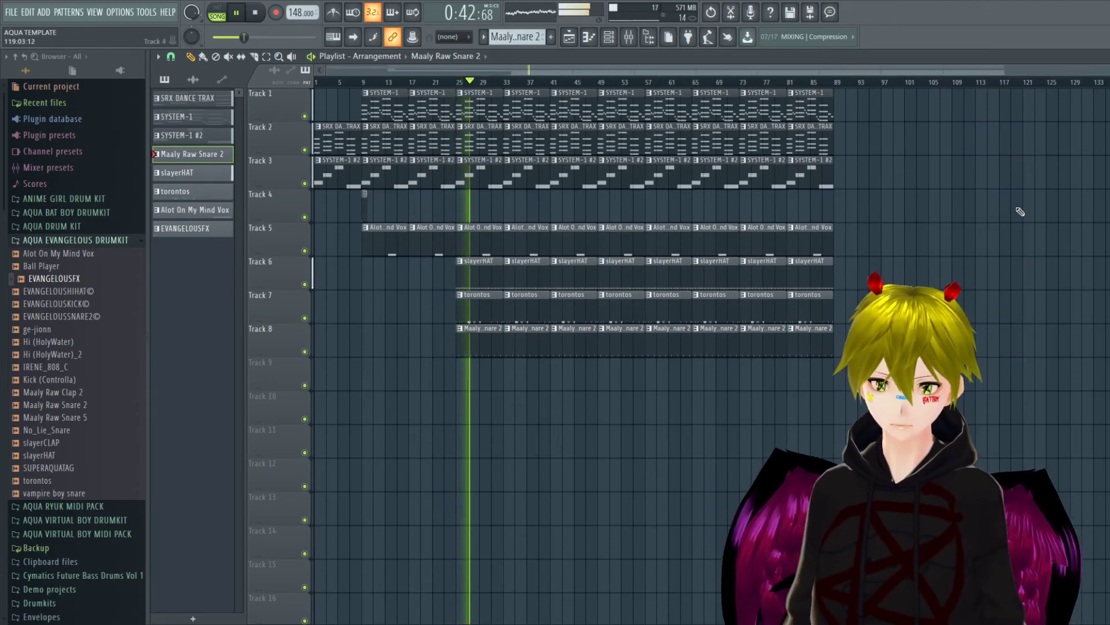
pyautogui.click(1104, 56)
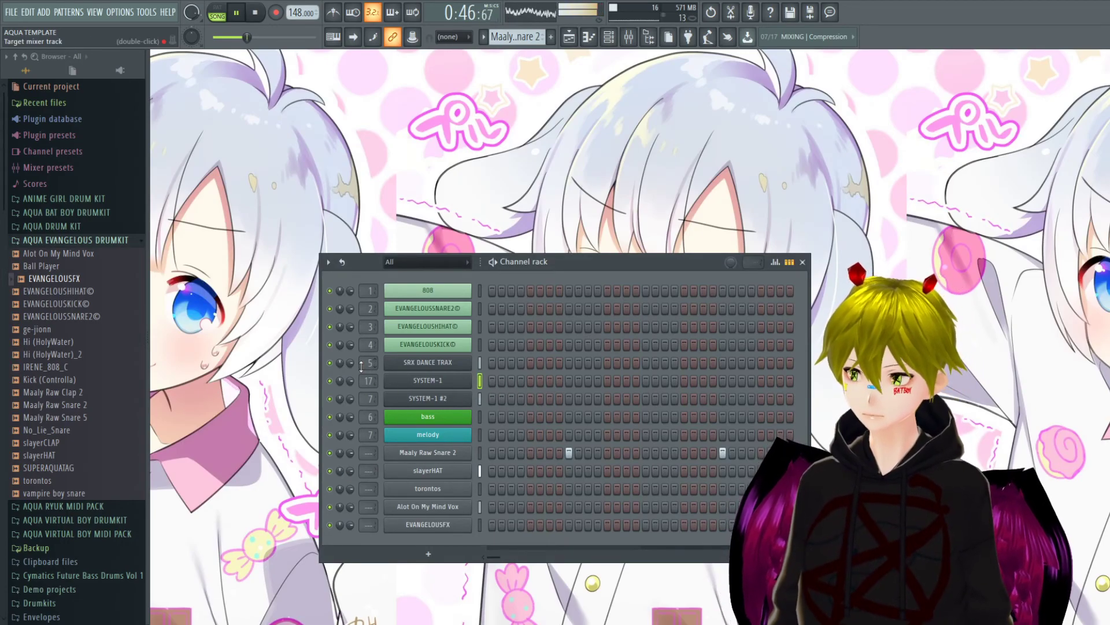
# Check the chords mixer track, sitting at about 78% (-5.3 dB), then return to the Playlist.
pyautogui.doubleClick(364, 363)
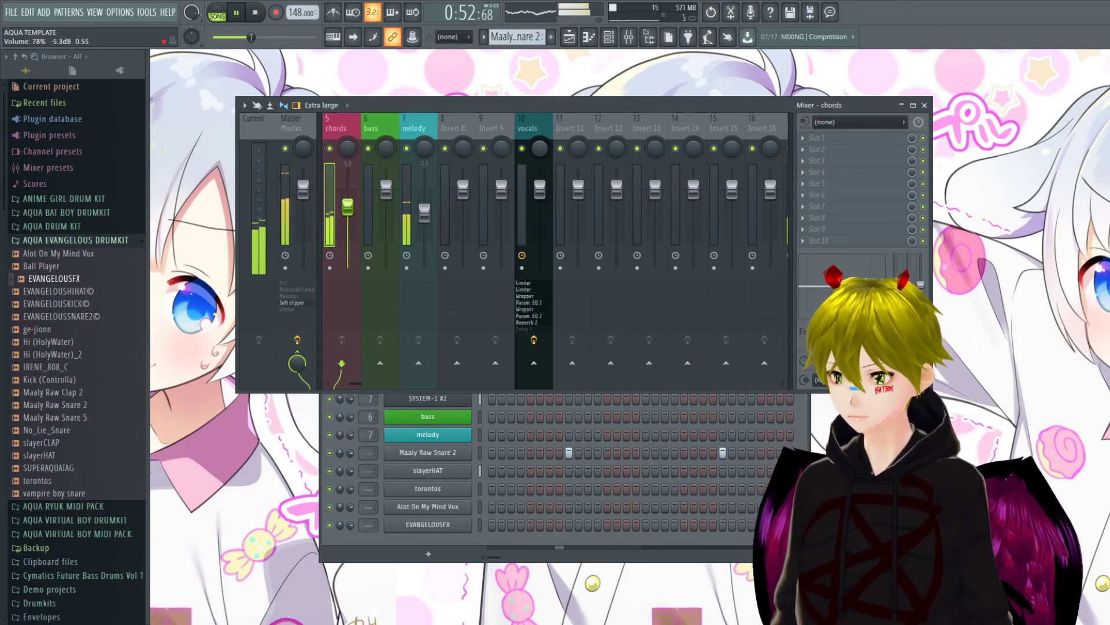
pyautogui.click(924, 105)
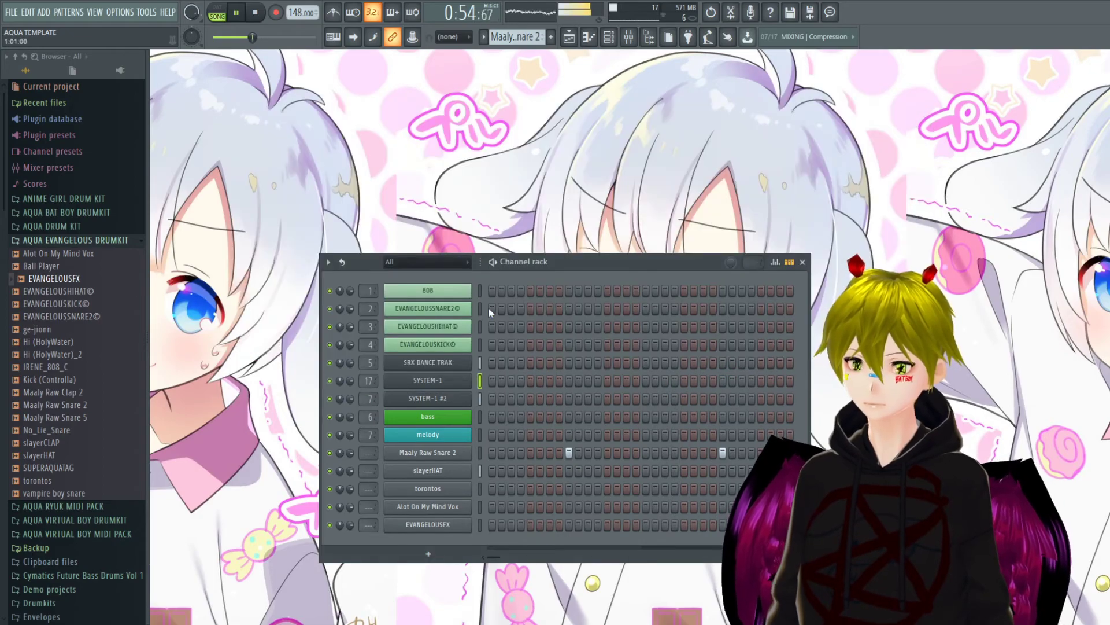
pyautogui.click(628, 38)
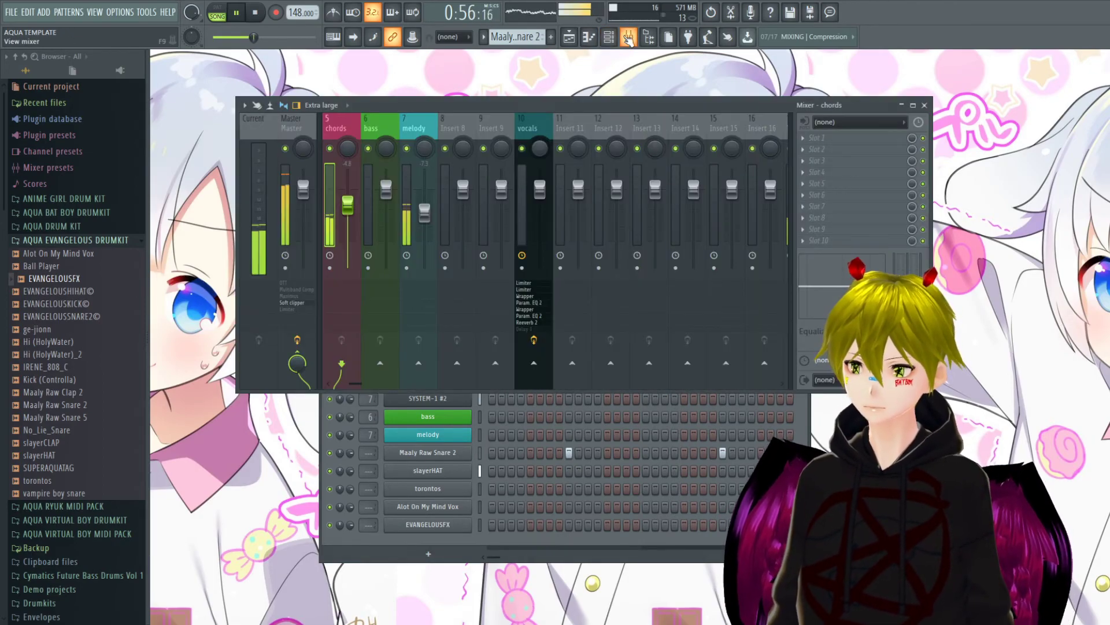
pyautogui.click(570, 38)
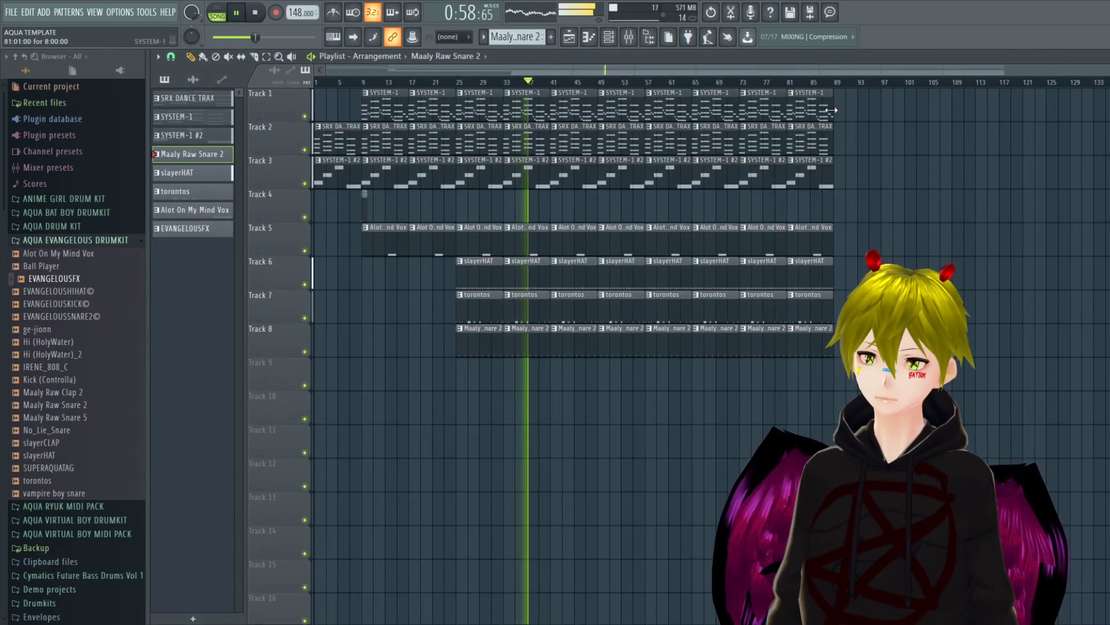
# Duplicate the last chord and synth clips on Tracks 1–3 to bar 89.
pyautogui.click(822, 139)
pyautogui.moveTo(838, 173); pyautogui.dragTo(838, 126)
pyautogui.rightClick(840, 132)
pyautogui.moveTo(826, 176); pyautogui.dragTo(813, 92)
pyautogui.hotkey('ctrl', 'b')
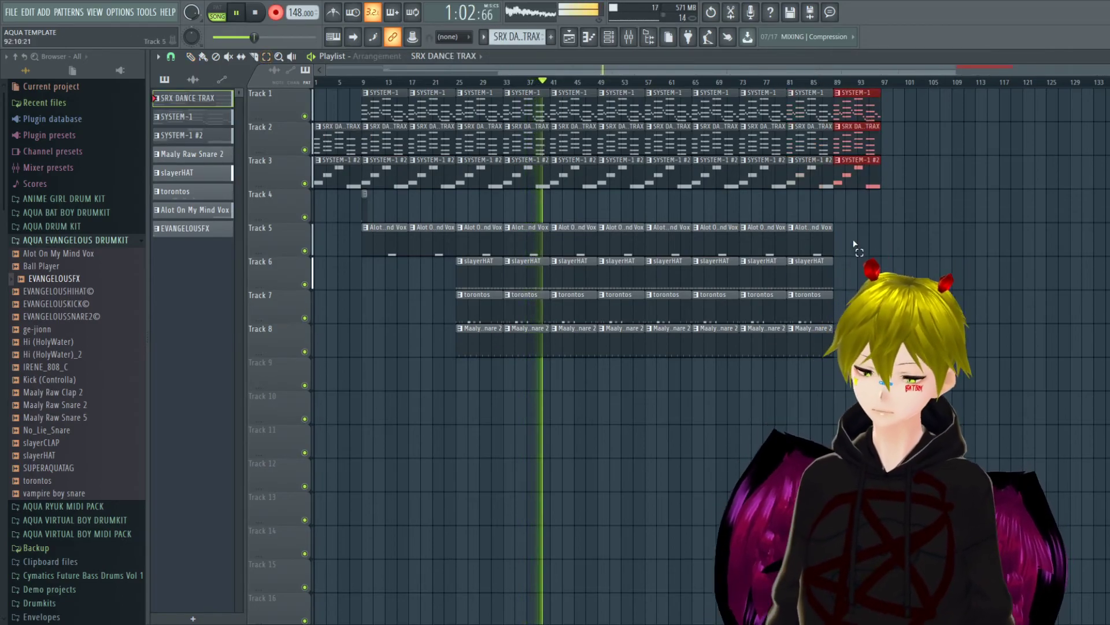
# Drop the SUPERAQUATAG sample on Track 9 just before bar 25 and open its mixer insert 36.
pyautogui.moveTo(64, 467); pyautogui.dragTo(446, 375)
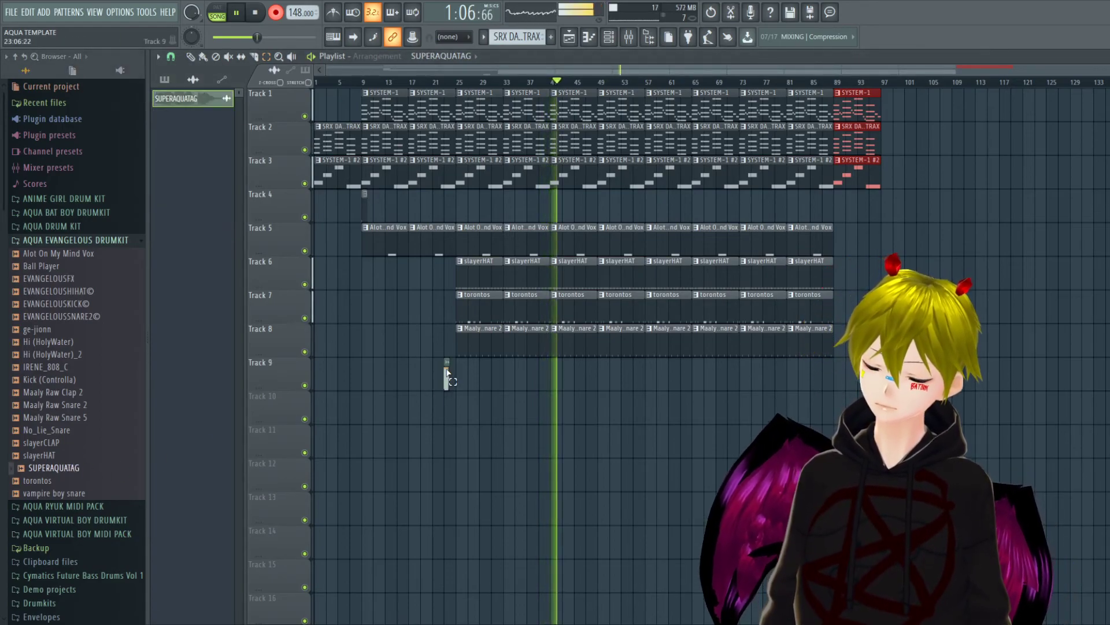
pyautogui.moveTo(1107, 69); pyautogui.dragTo(673, 70)
pyautogui.press('space')
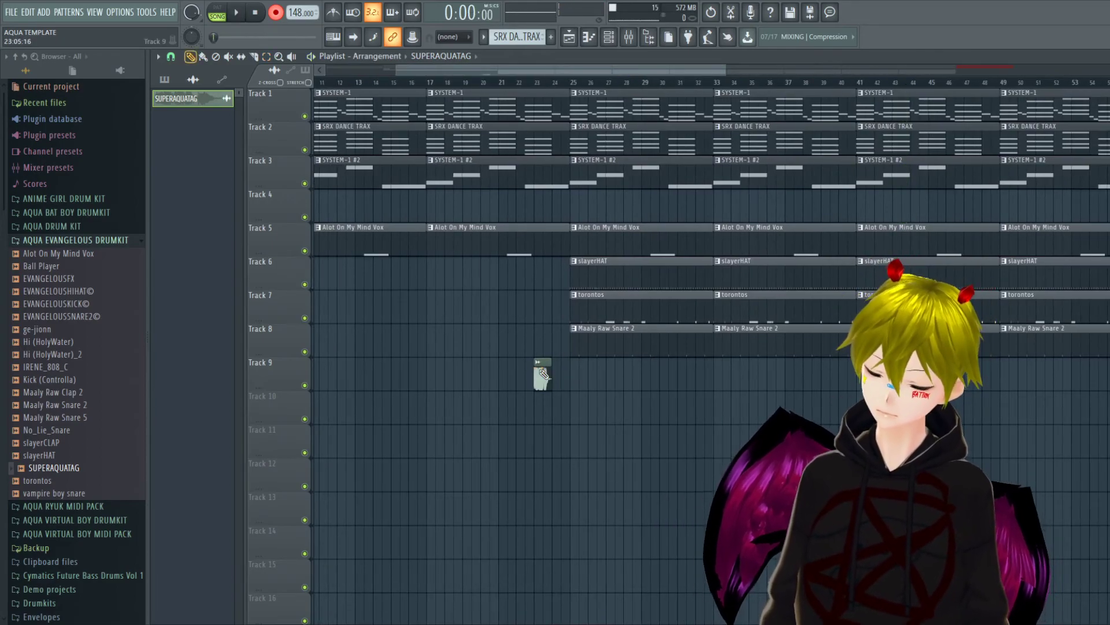
pyautogui.doubleClick(560, 382)
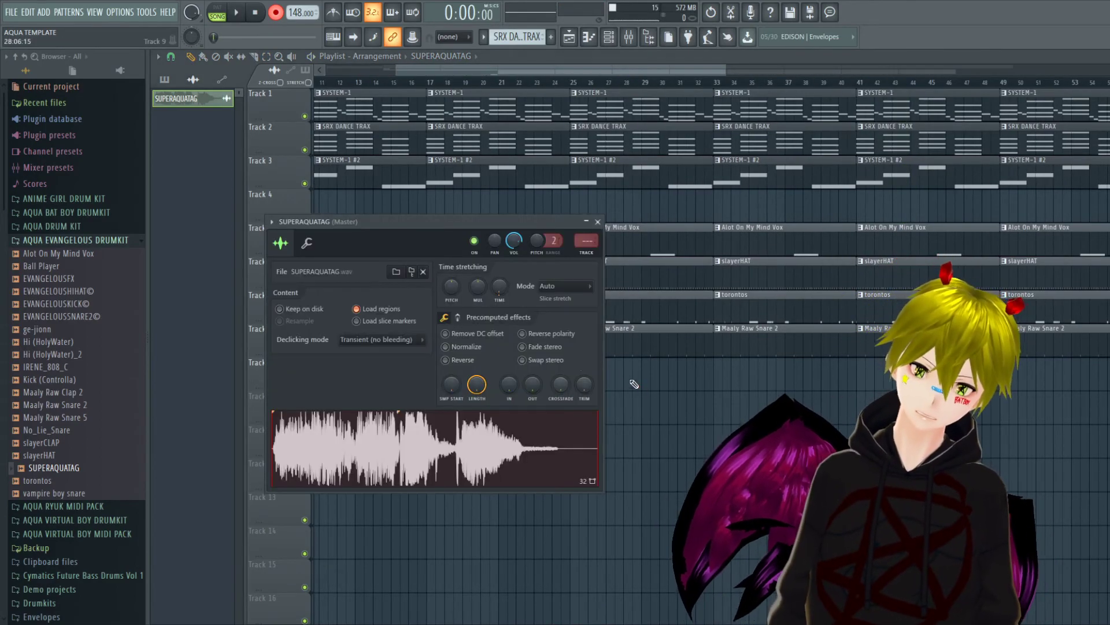
pyautogui.doubleClick(587, 240)
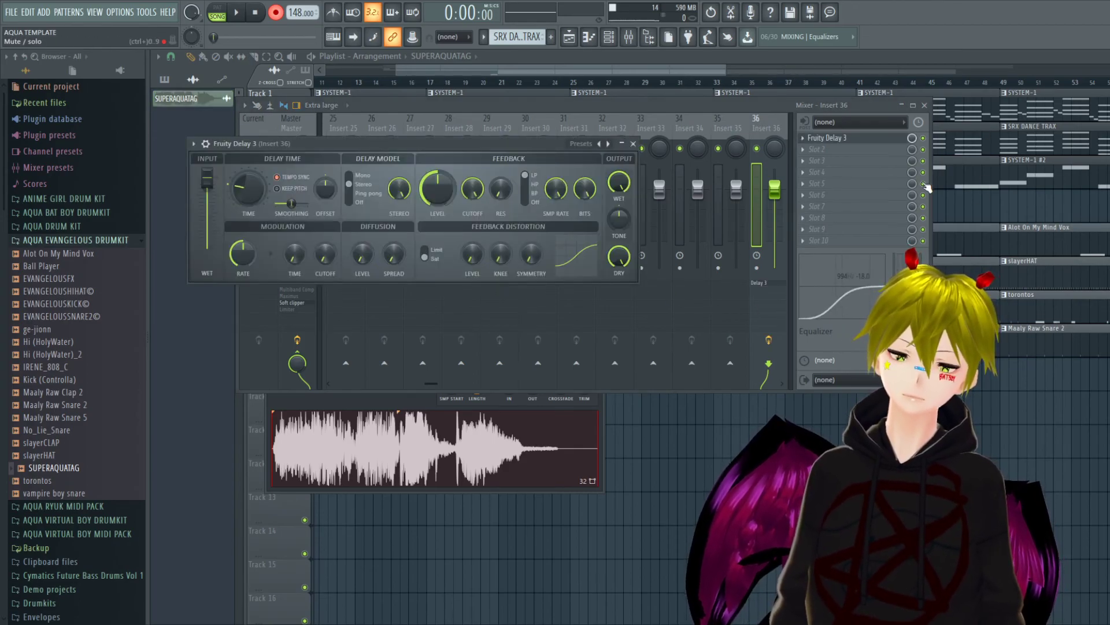
# Set the tag's Fruity Delay 3 mix to 71% and play back from bar 24.
pyautogui.moveTo(912, 138); pyautogui.dragTo(912, 157)
pyautogui.click(924, 106)
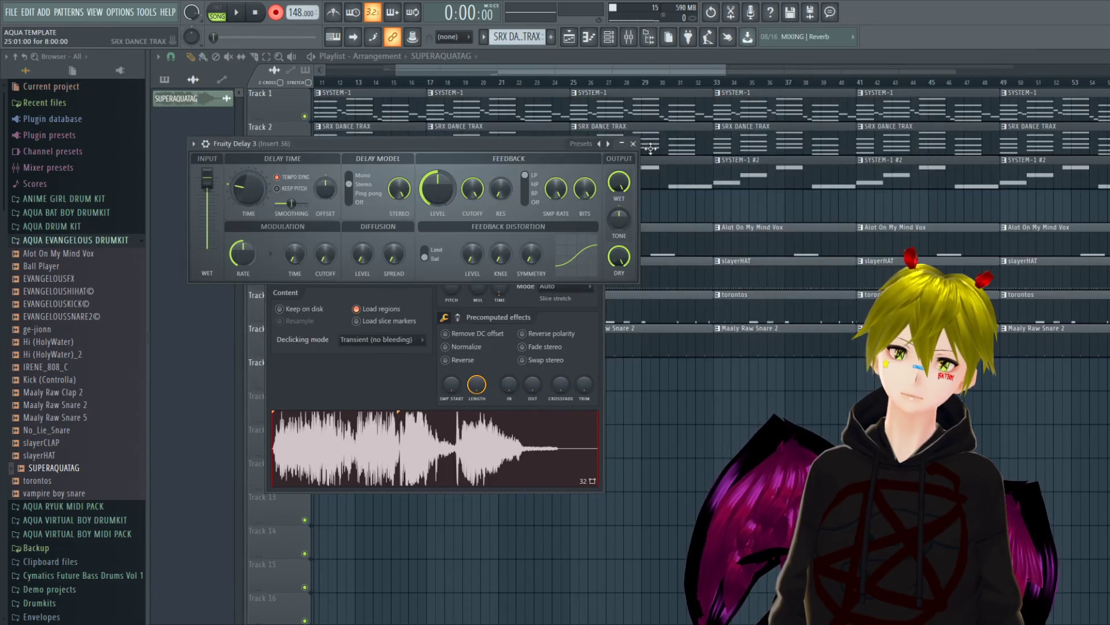
pyautogui.click(633, 144)
pyautogui.click(591, 222)
pyautogui.click(556, 83)
pyautogui.press('space')
pyautogui.press('space')
pyautogui.press('space')
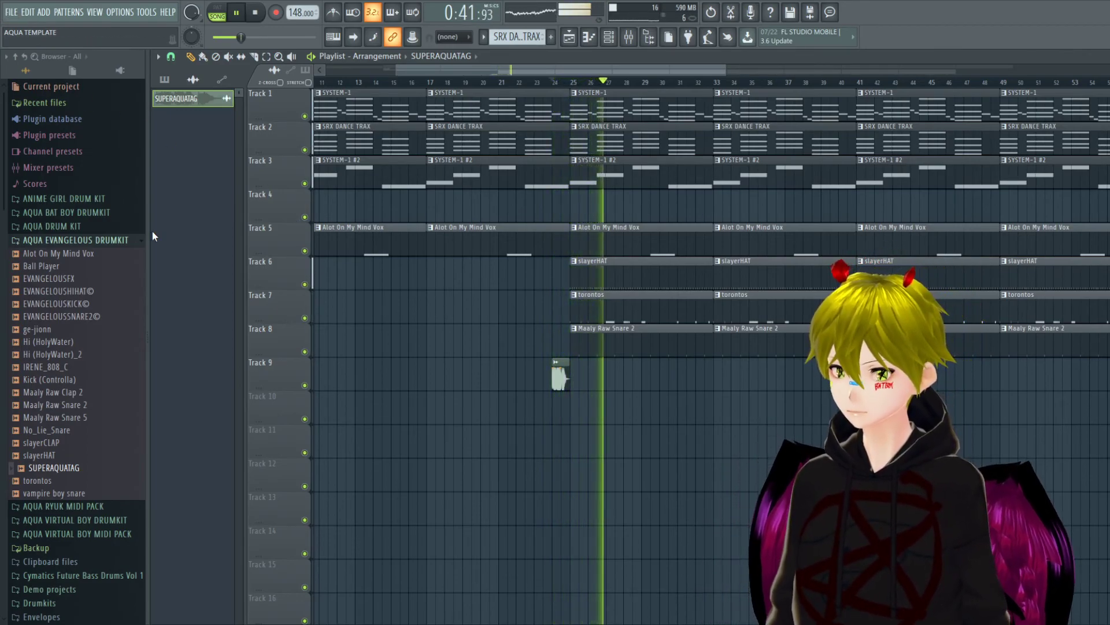
# Place the batboythatfiretag sample from AQUA VIRTUAL BOY DRUMKIT on Track 10 near bar 24.
pyautogui.click(75, 240)
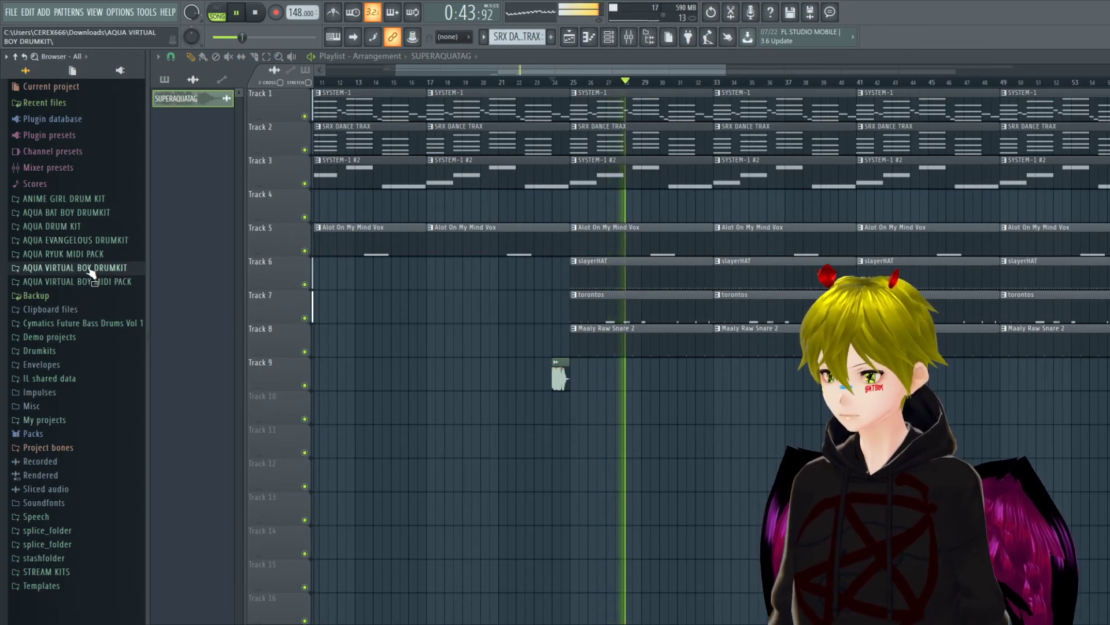
pyautogui.click(91, 270)
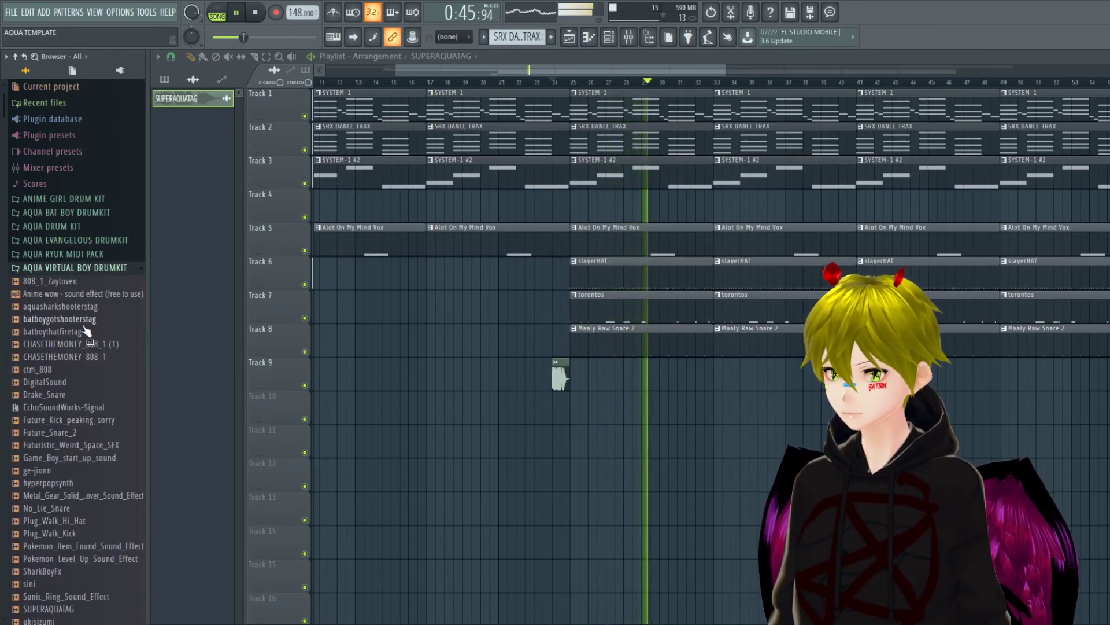
pyautogui.moveTo(55, 332); pyautogui.dragTo(575, 374)
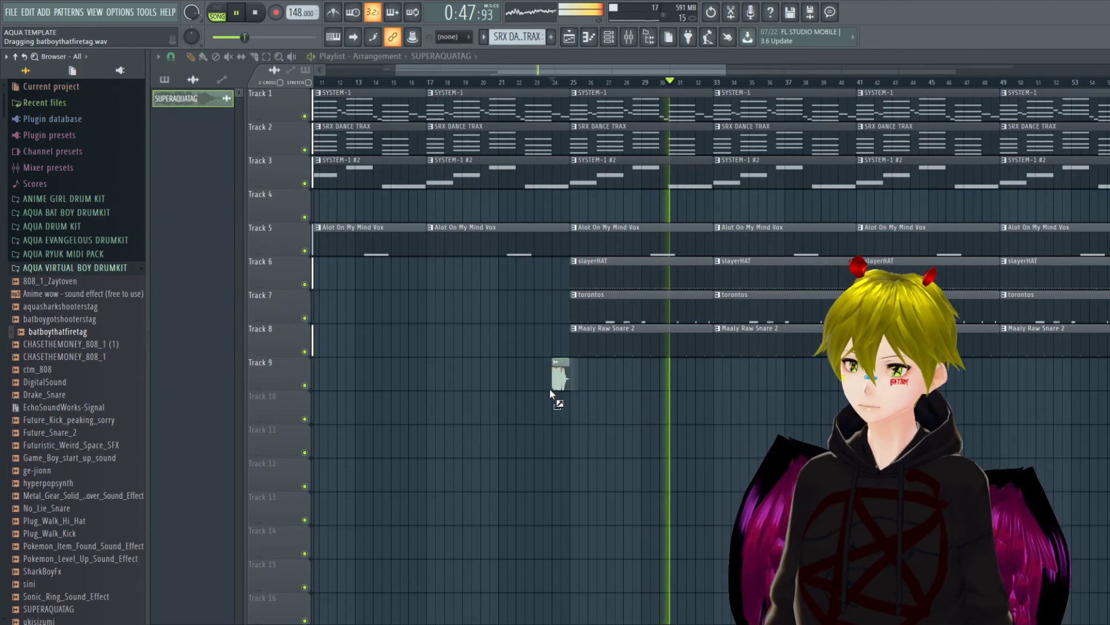
pyautogui.moveTo(553, 411); pyautogui.dragTo(553, 412)
# Set Fruity Delay 3 mix to 24% on mixer insert 31 and replay from bar 24.
pyautogui.doubleClick(560, 415)
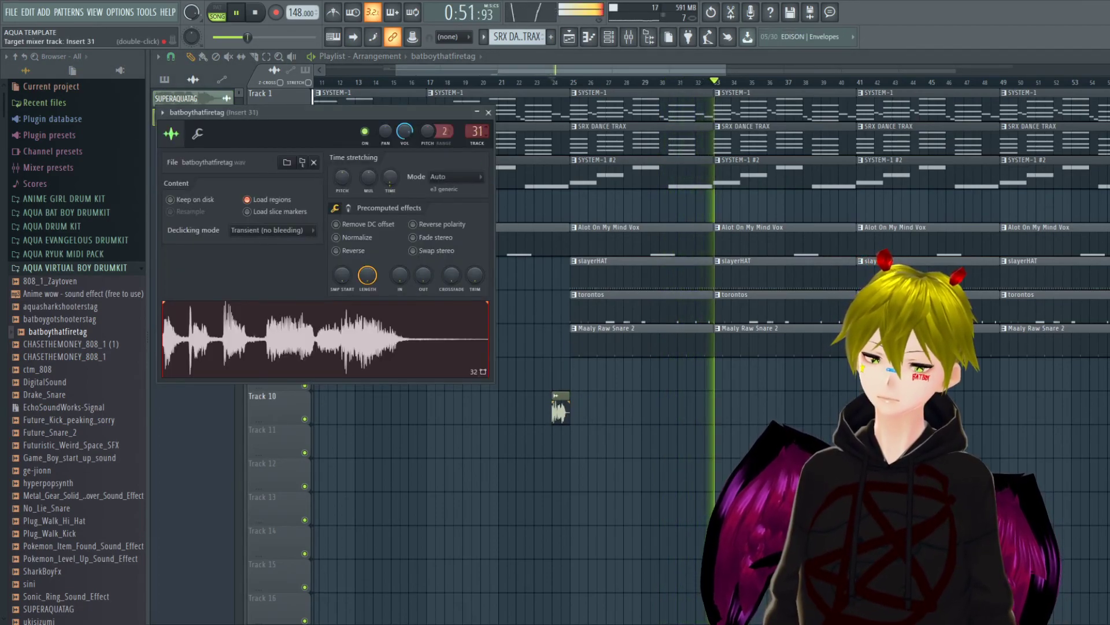
pyautogui.doubleClick(477, 129)
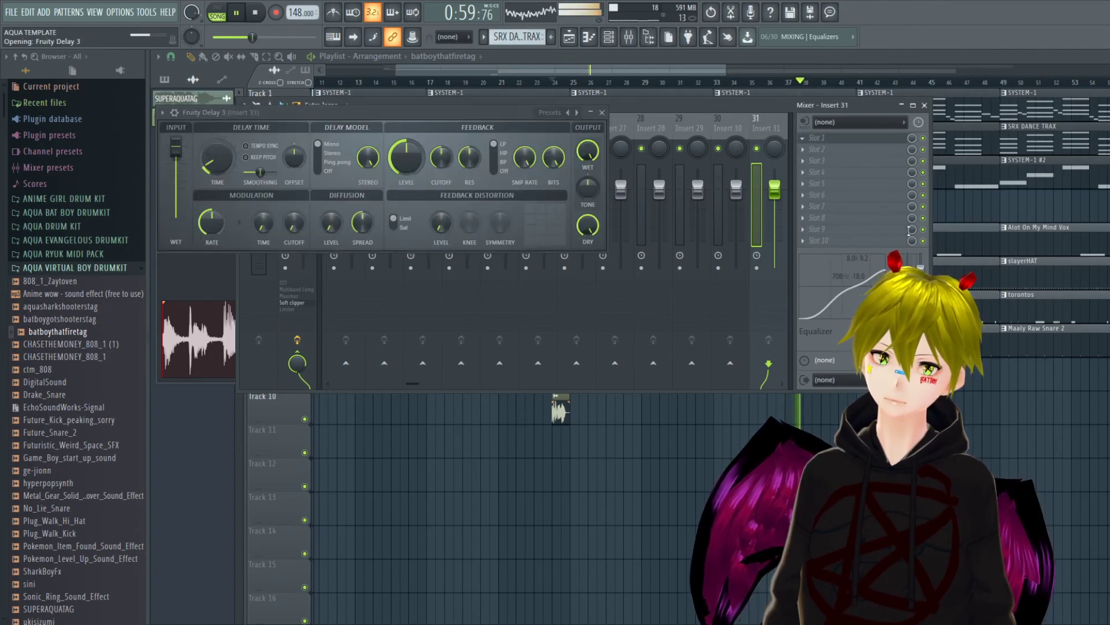
pyautogui.moveTo(912, 138); pyautogui.dragTo(912, 188)
pyautogui.click(924, 106)
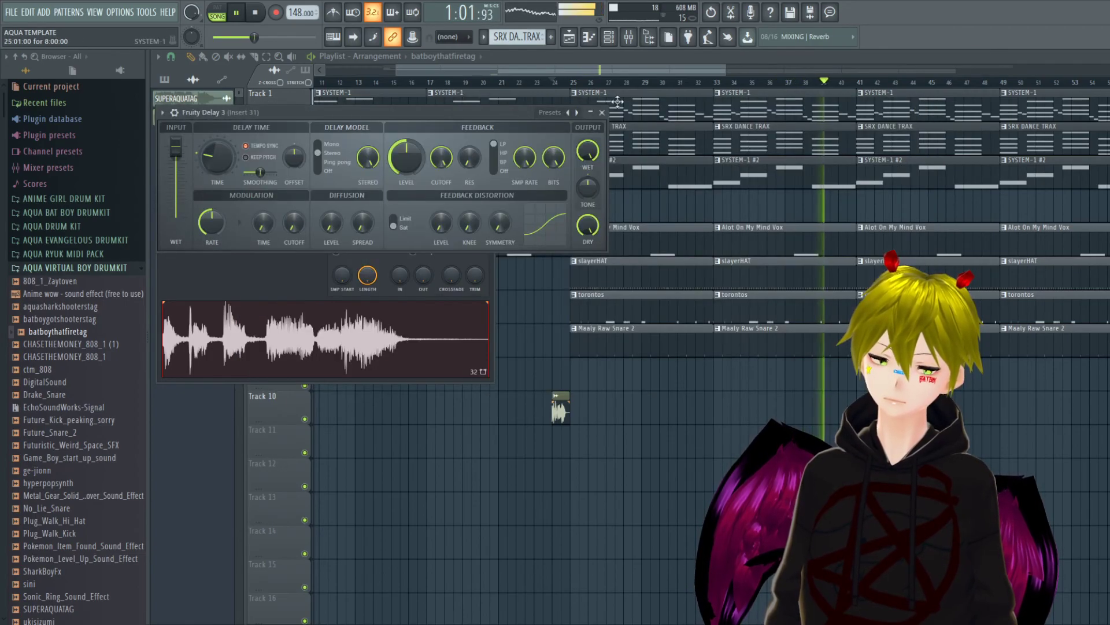
pyautogui.click(557, 88)
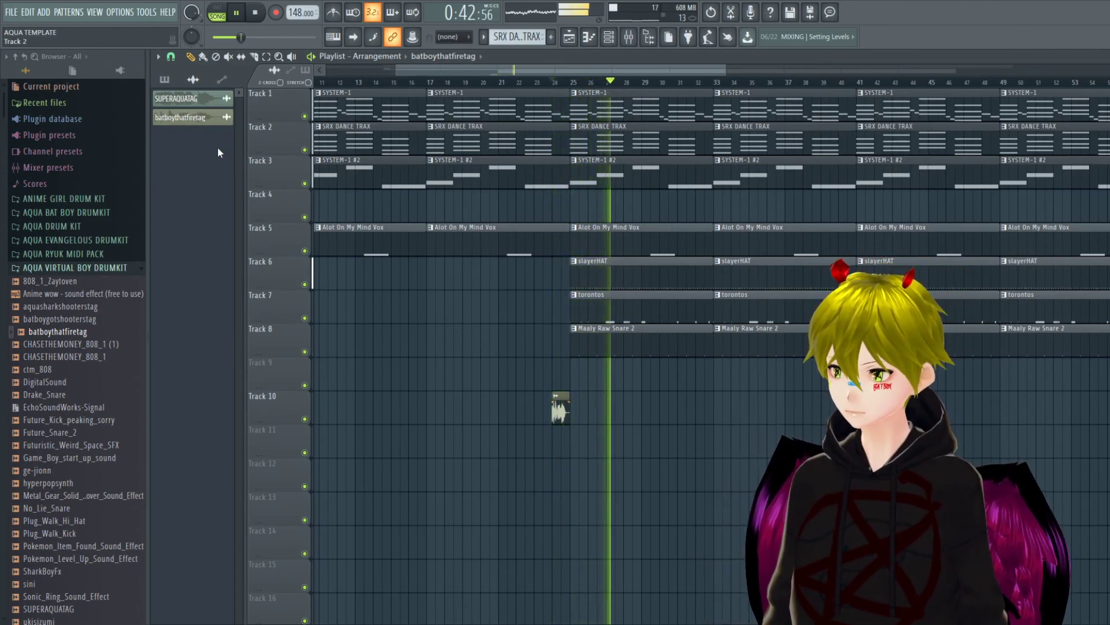
# Stop playback and start rendering the song to a WAV file.
pyautogui.click(22, 56)
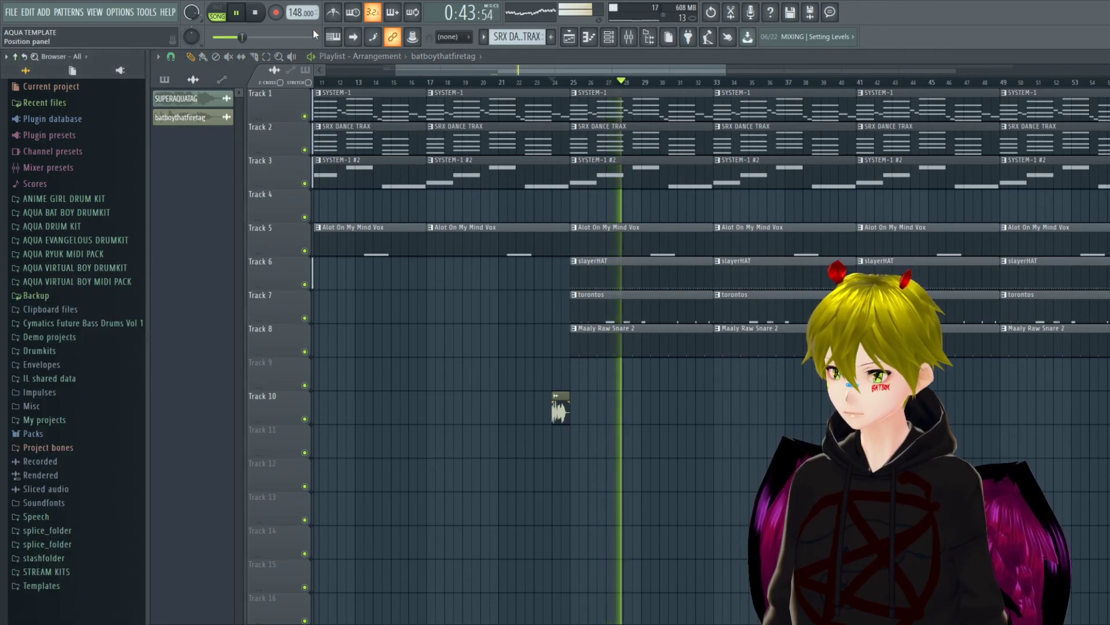
pyautogui.click(258, 23)
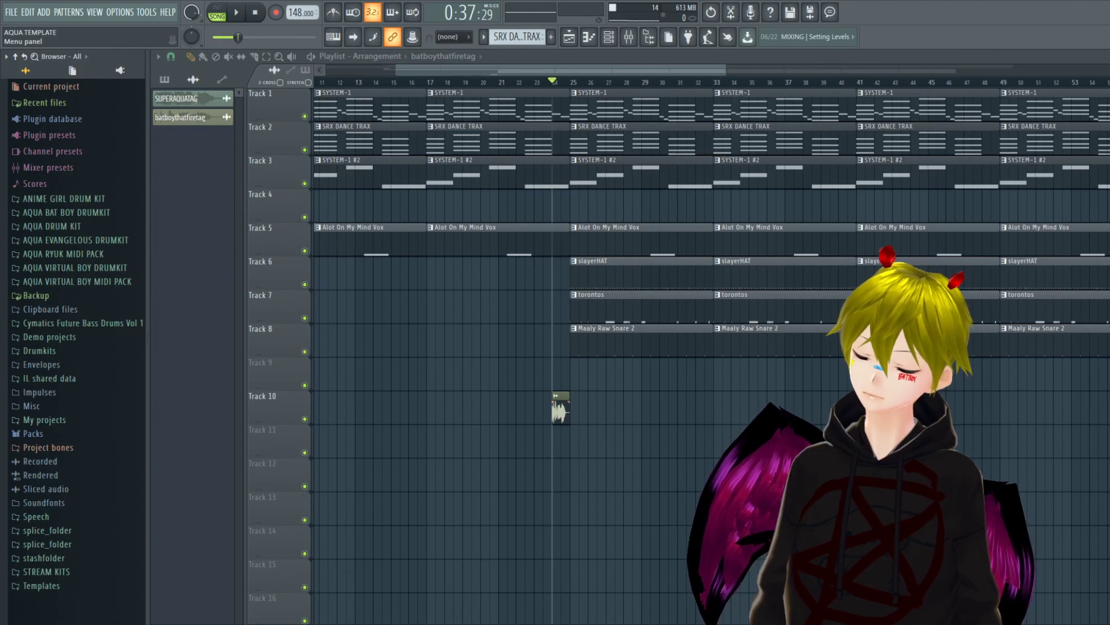
pyautogui.click(525, 402)
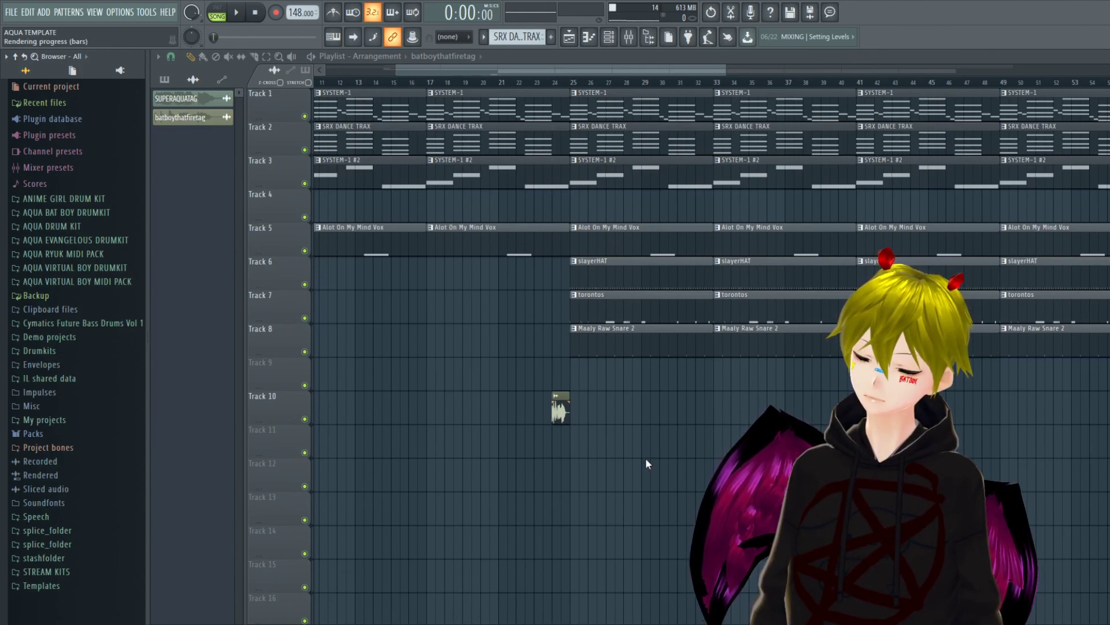